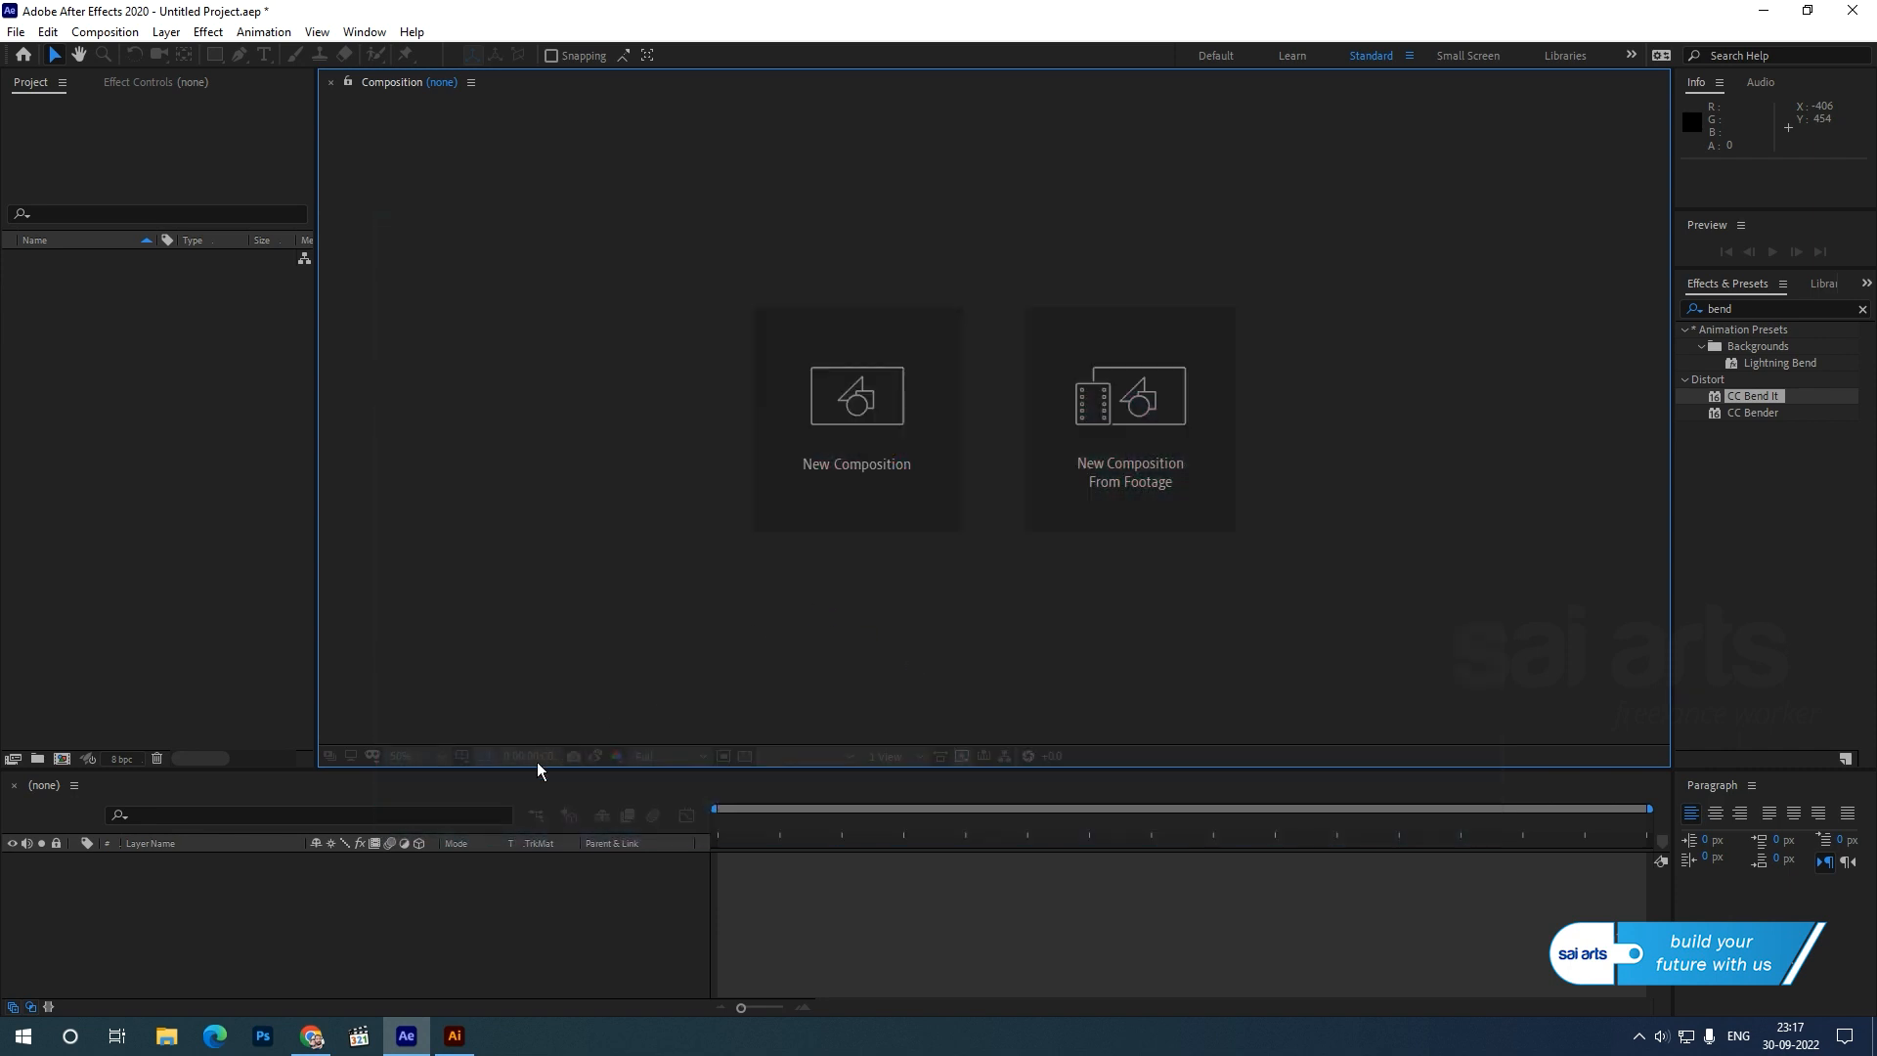
# - Switch to Illustrator, examine which artwork each layer of leaf.ai holds by toggling its visibility, and return to After Effects
pyautogui.click(456, 1036)
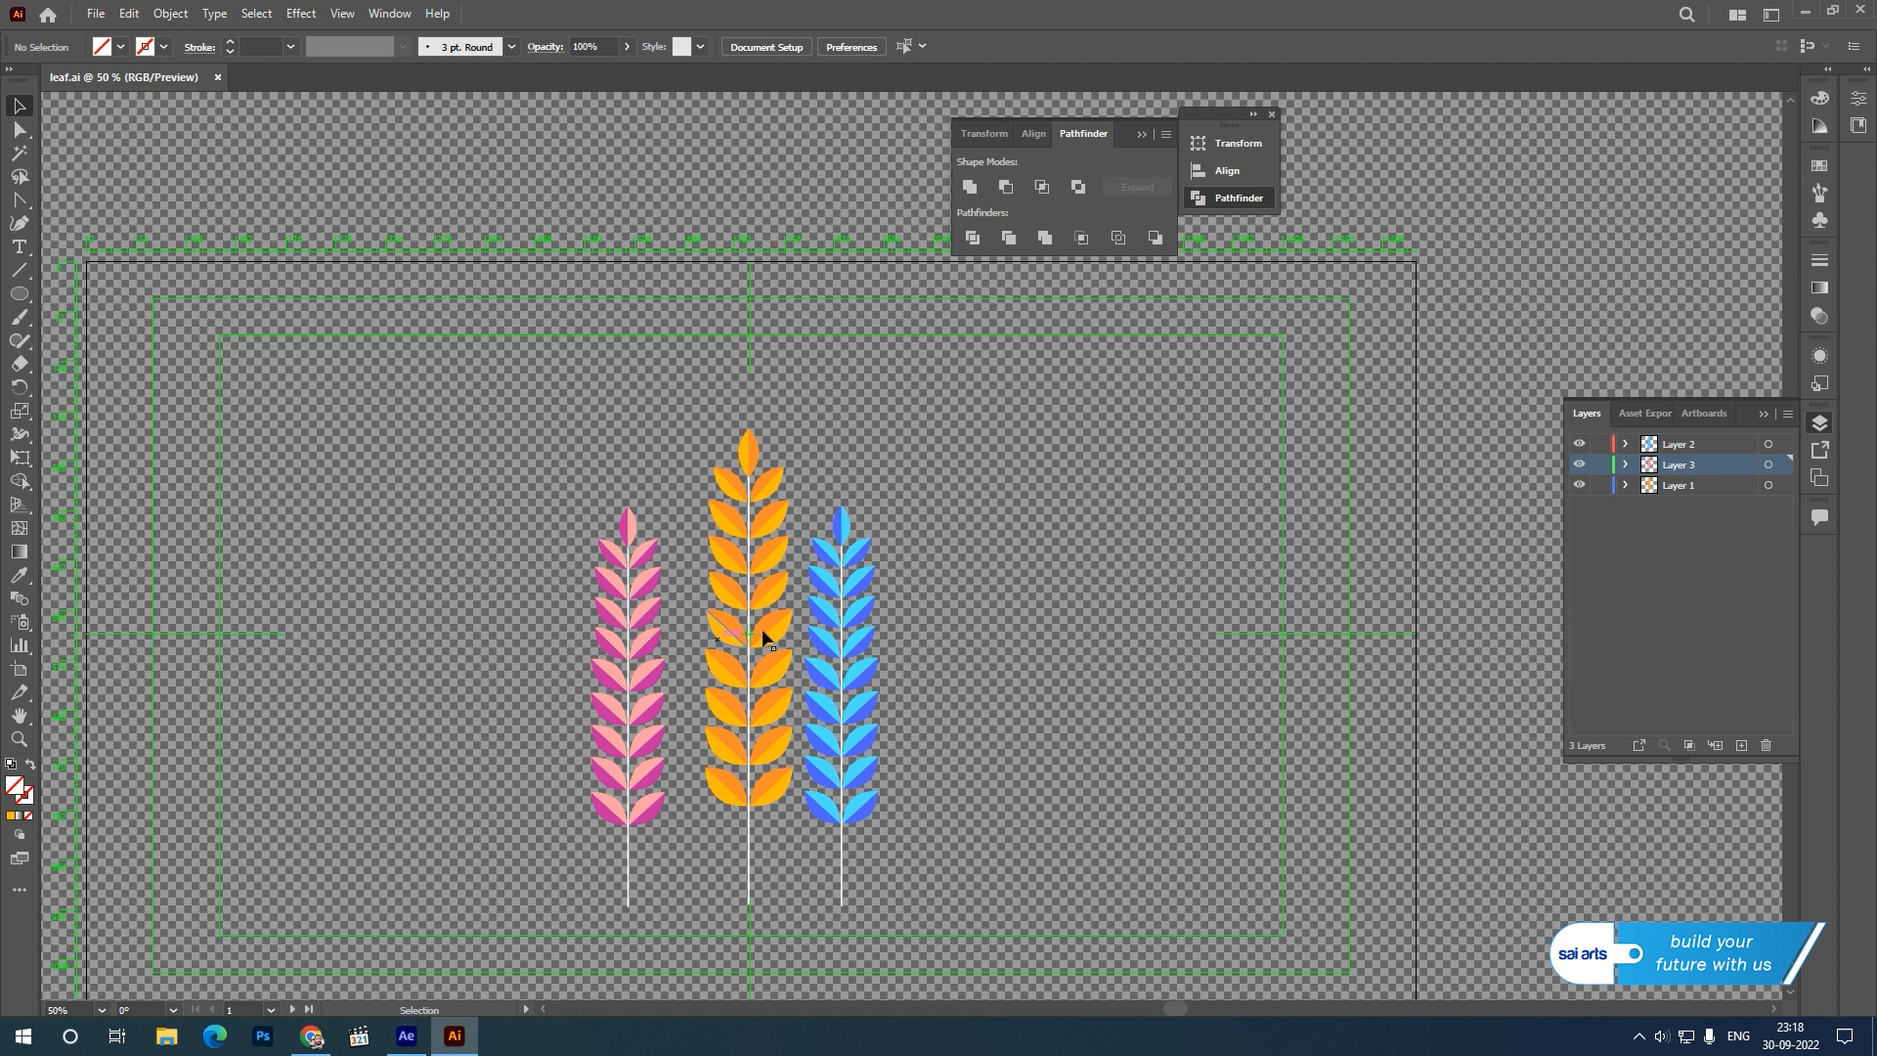
pyautogui.click(1579, 485)
pyautogui.click(1579, 484)
pyautogui.click(1581, 444)
pyautogui.click(1581, 442)
pyautogui.click(1579, 465)
pyautogui.click(1579, 464)
pyautogui.click(407, 1035)
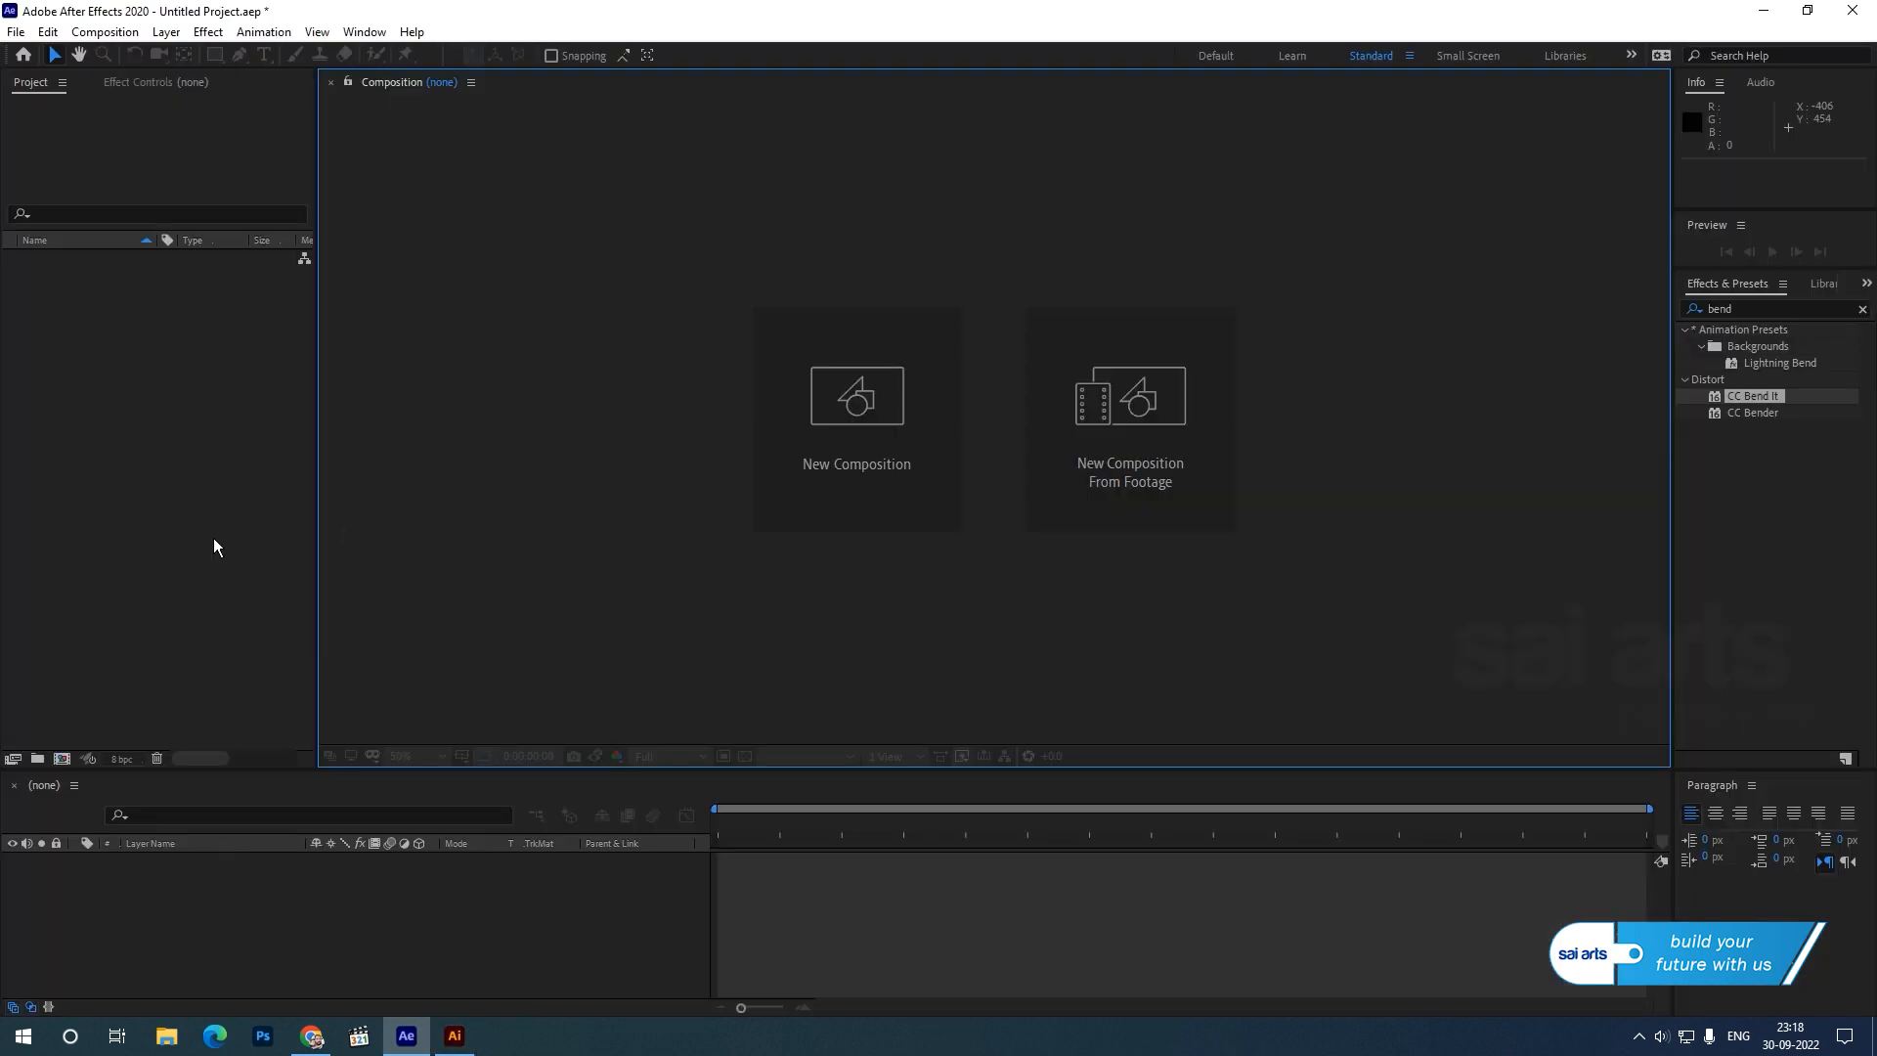
# - Import leaf.ai as a Composition with the footage dimensions kept at Layer Size
pyautogui.rightClick(75, 284)
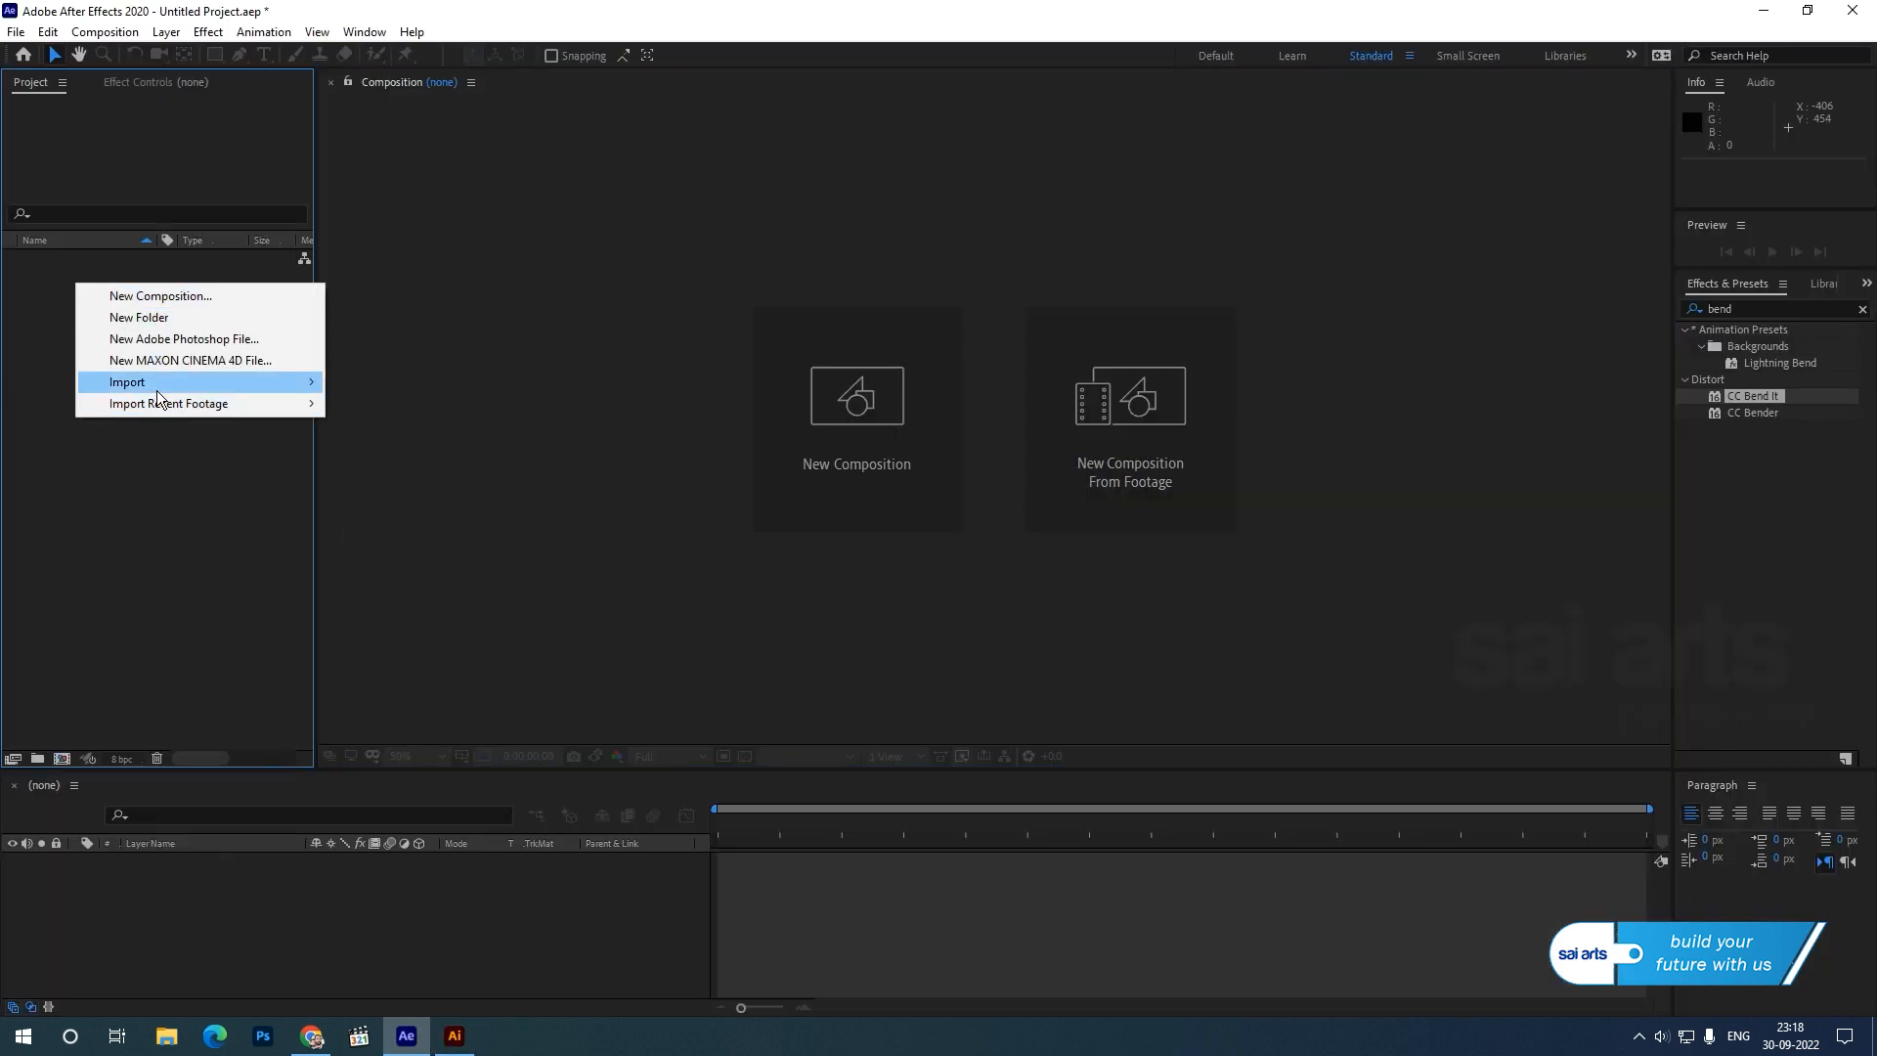
pyautogui.moveTo(156, 385)
pyautogui.rightClick(90, 432)
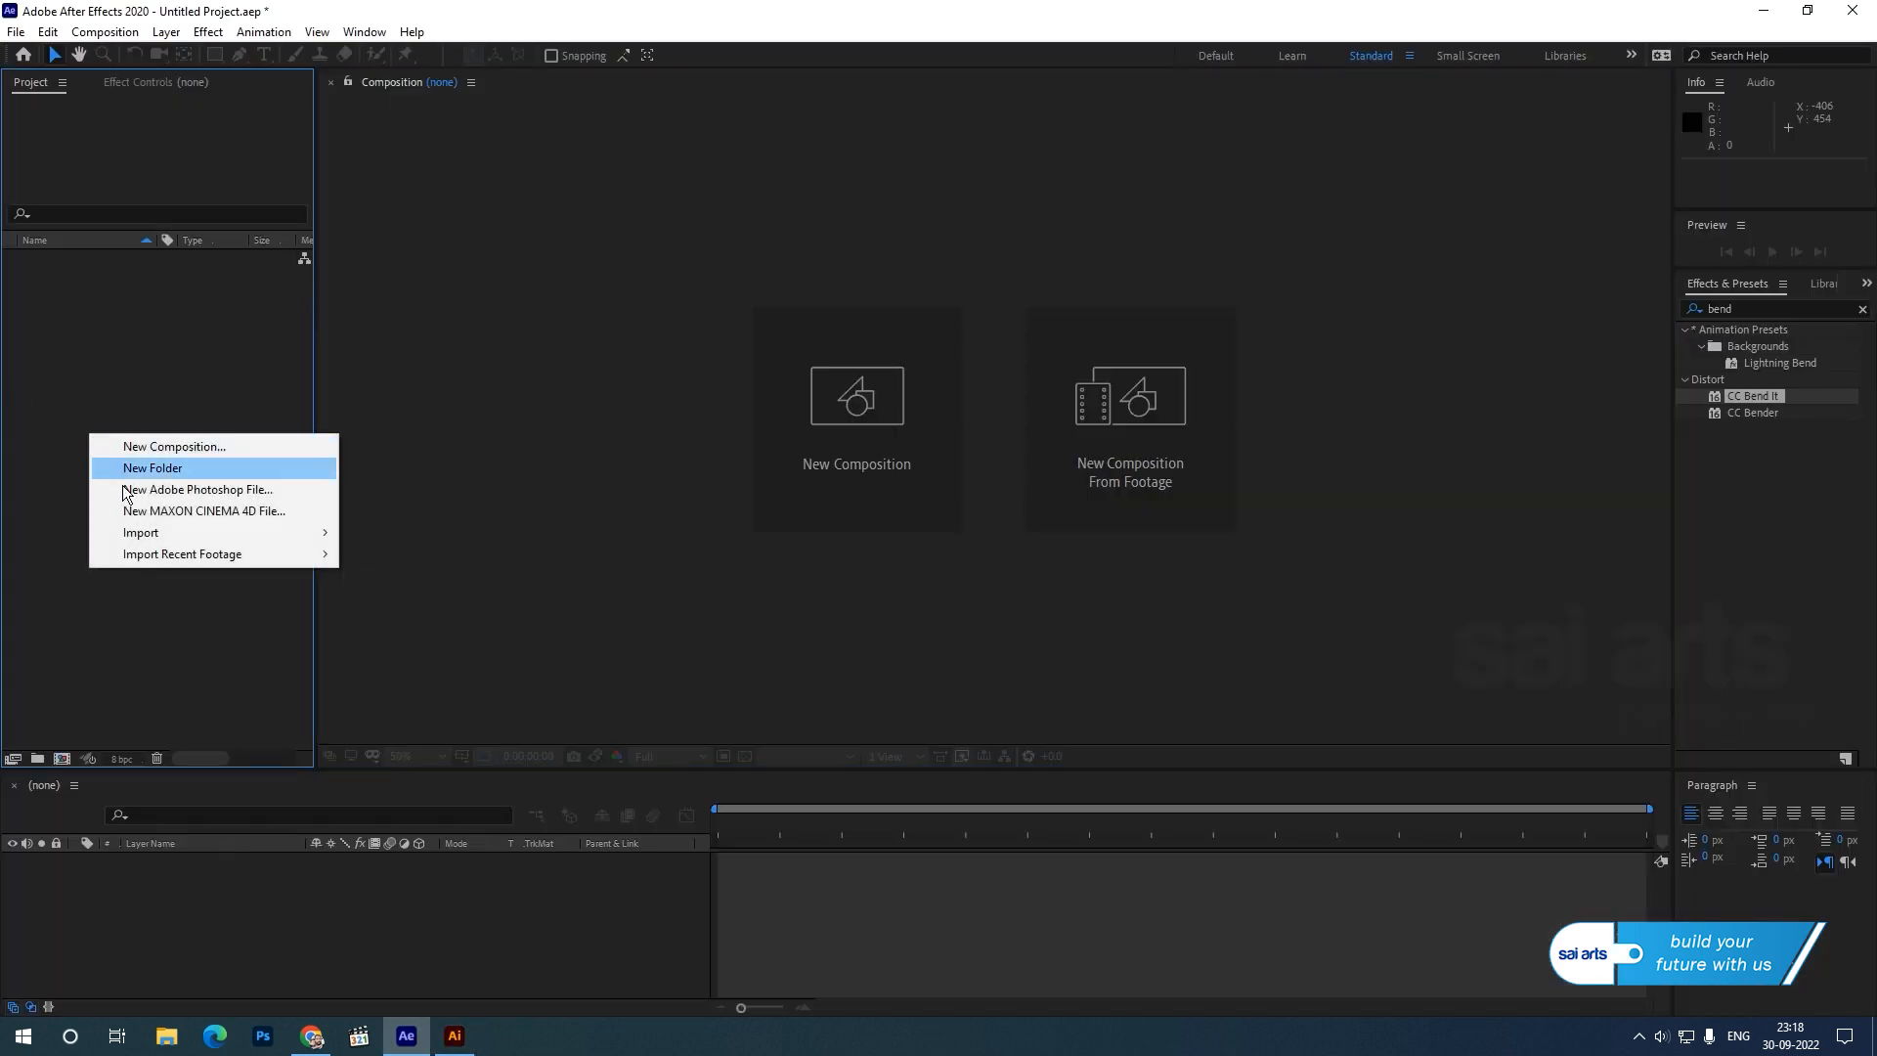
pyautogui.moveTo(134, 538)
pyautogui.click(401, 532)
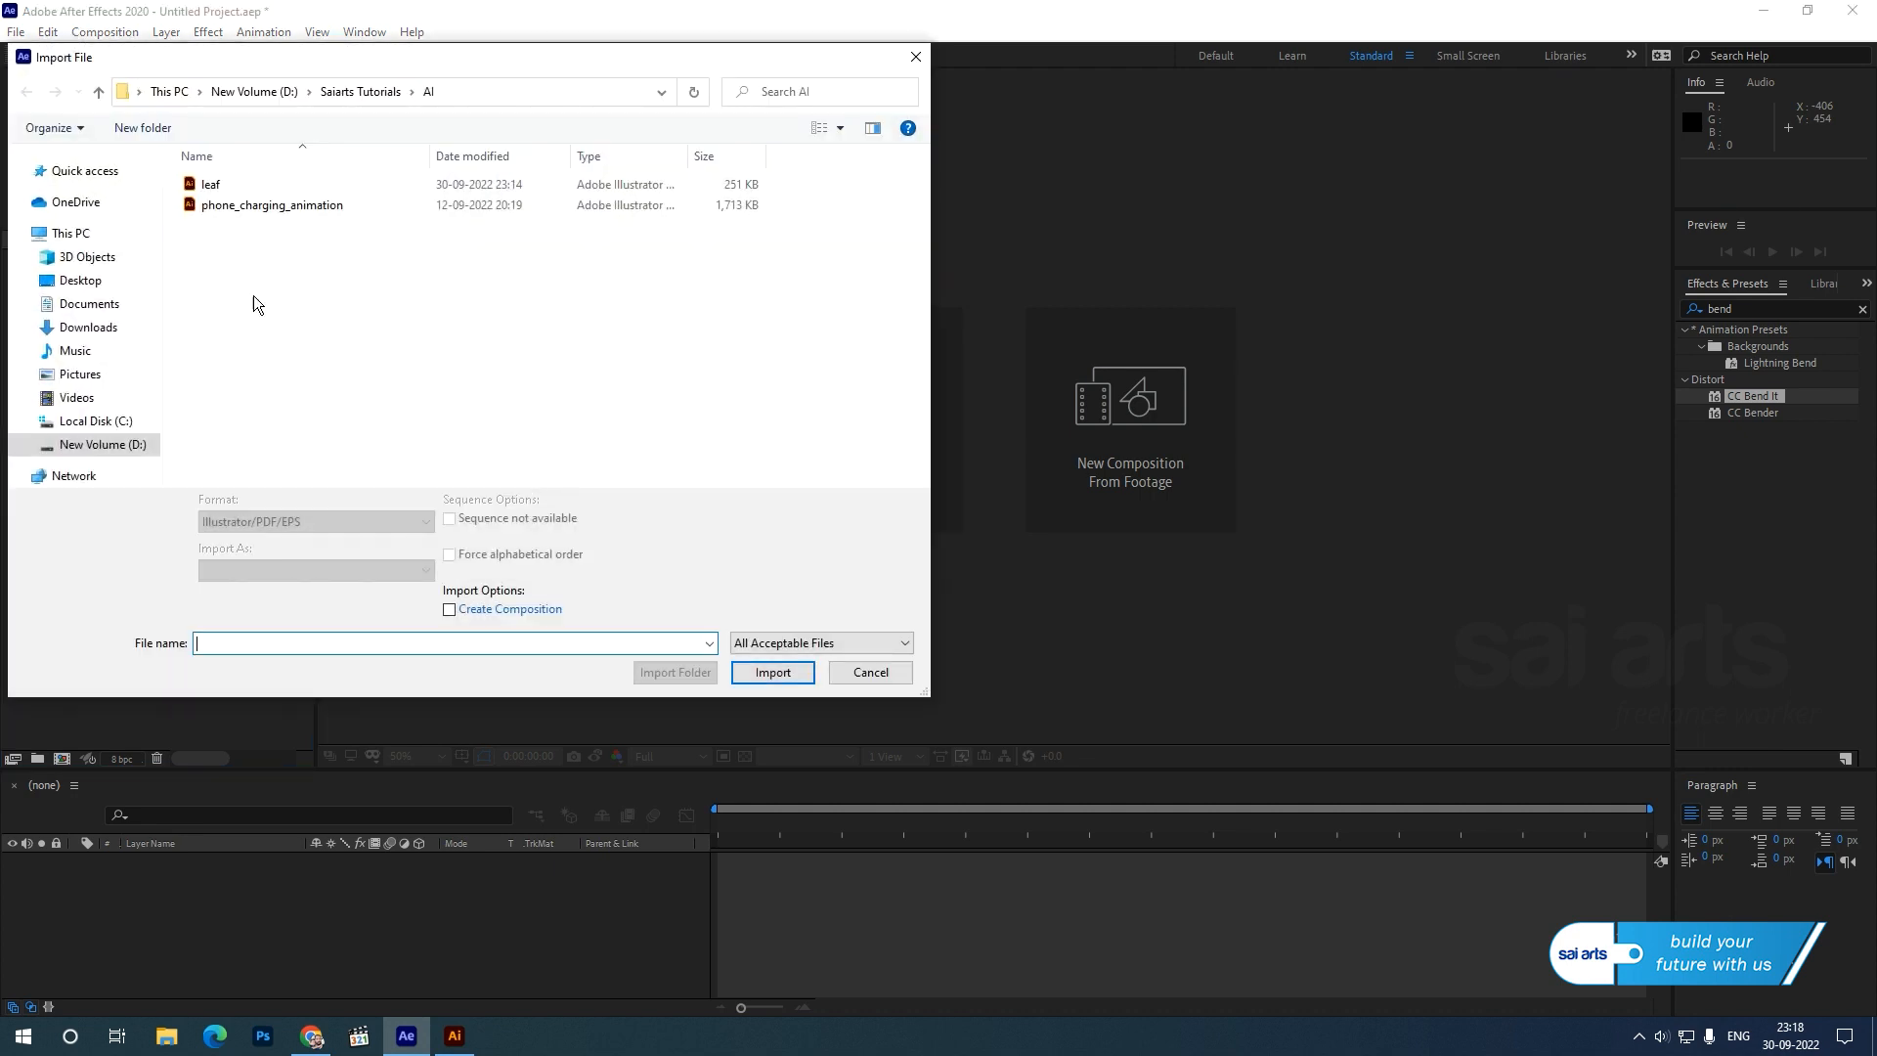
pyautogui.click(198, 186)
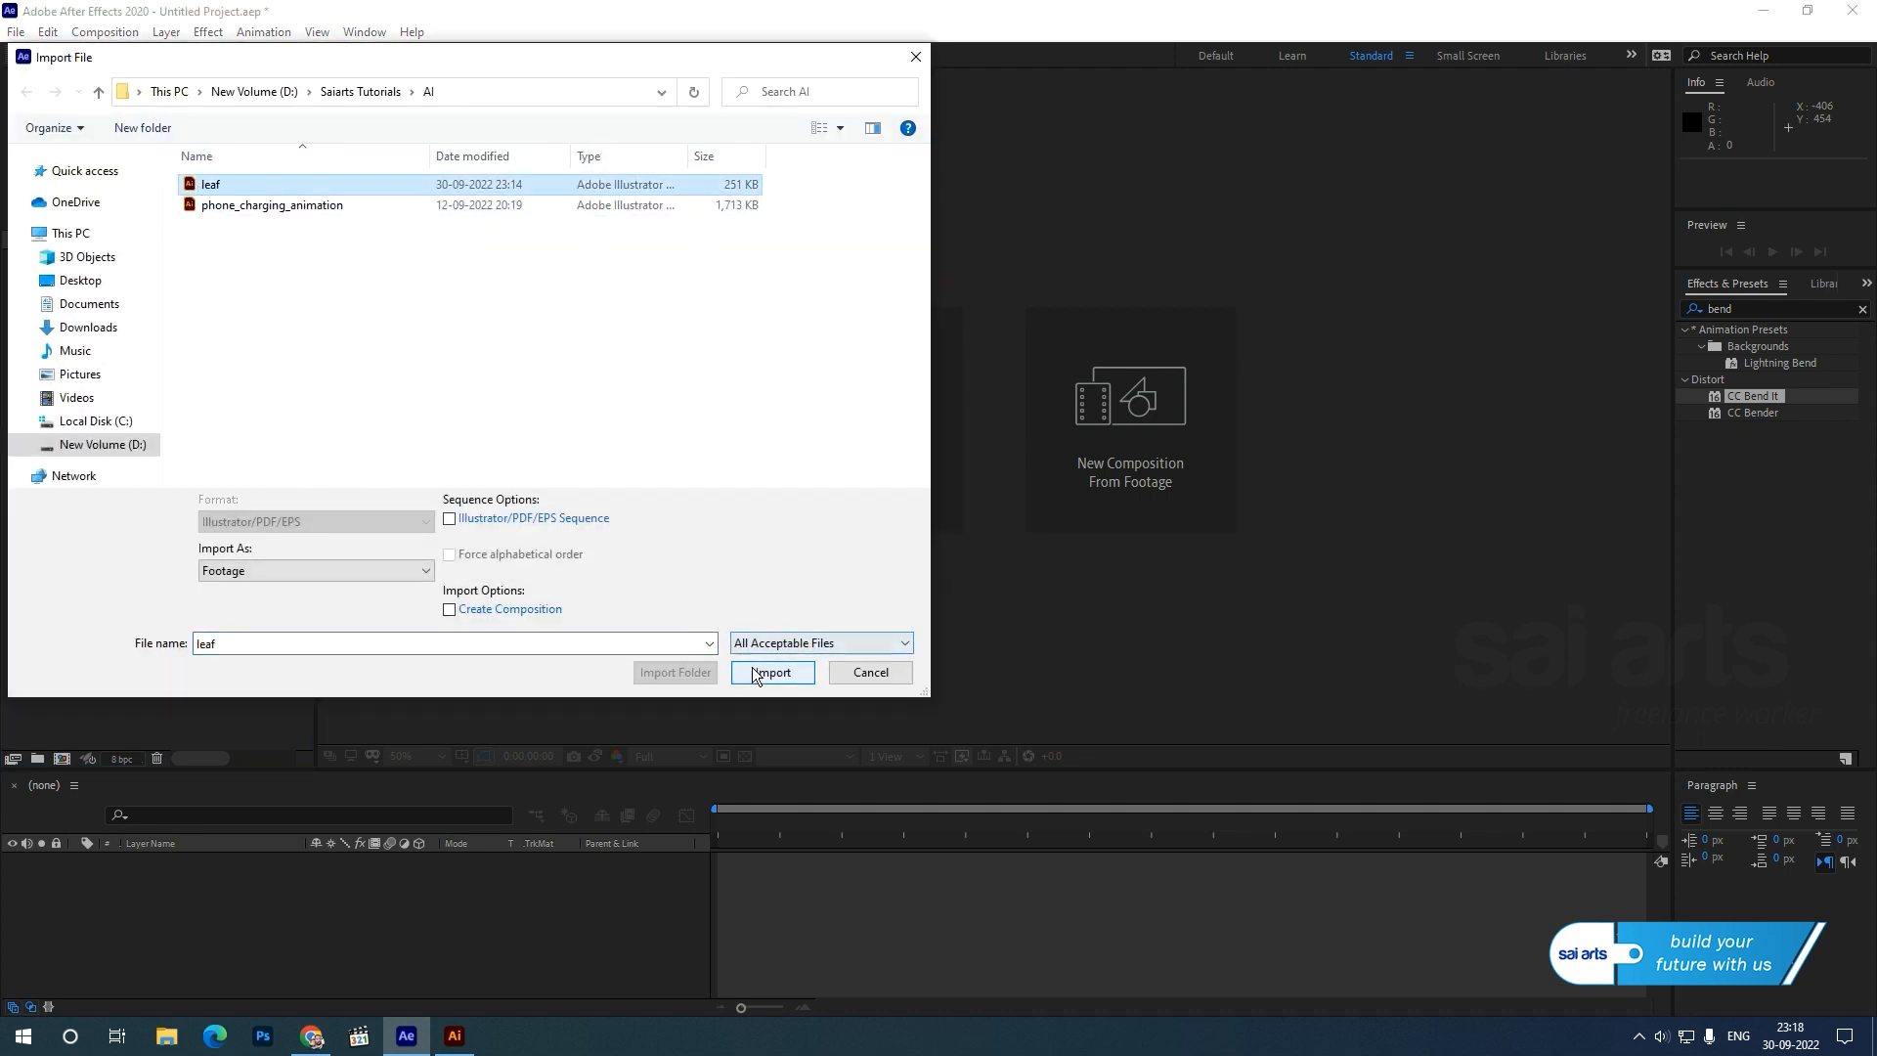
pyautogui.click(754, 672)
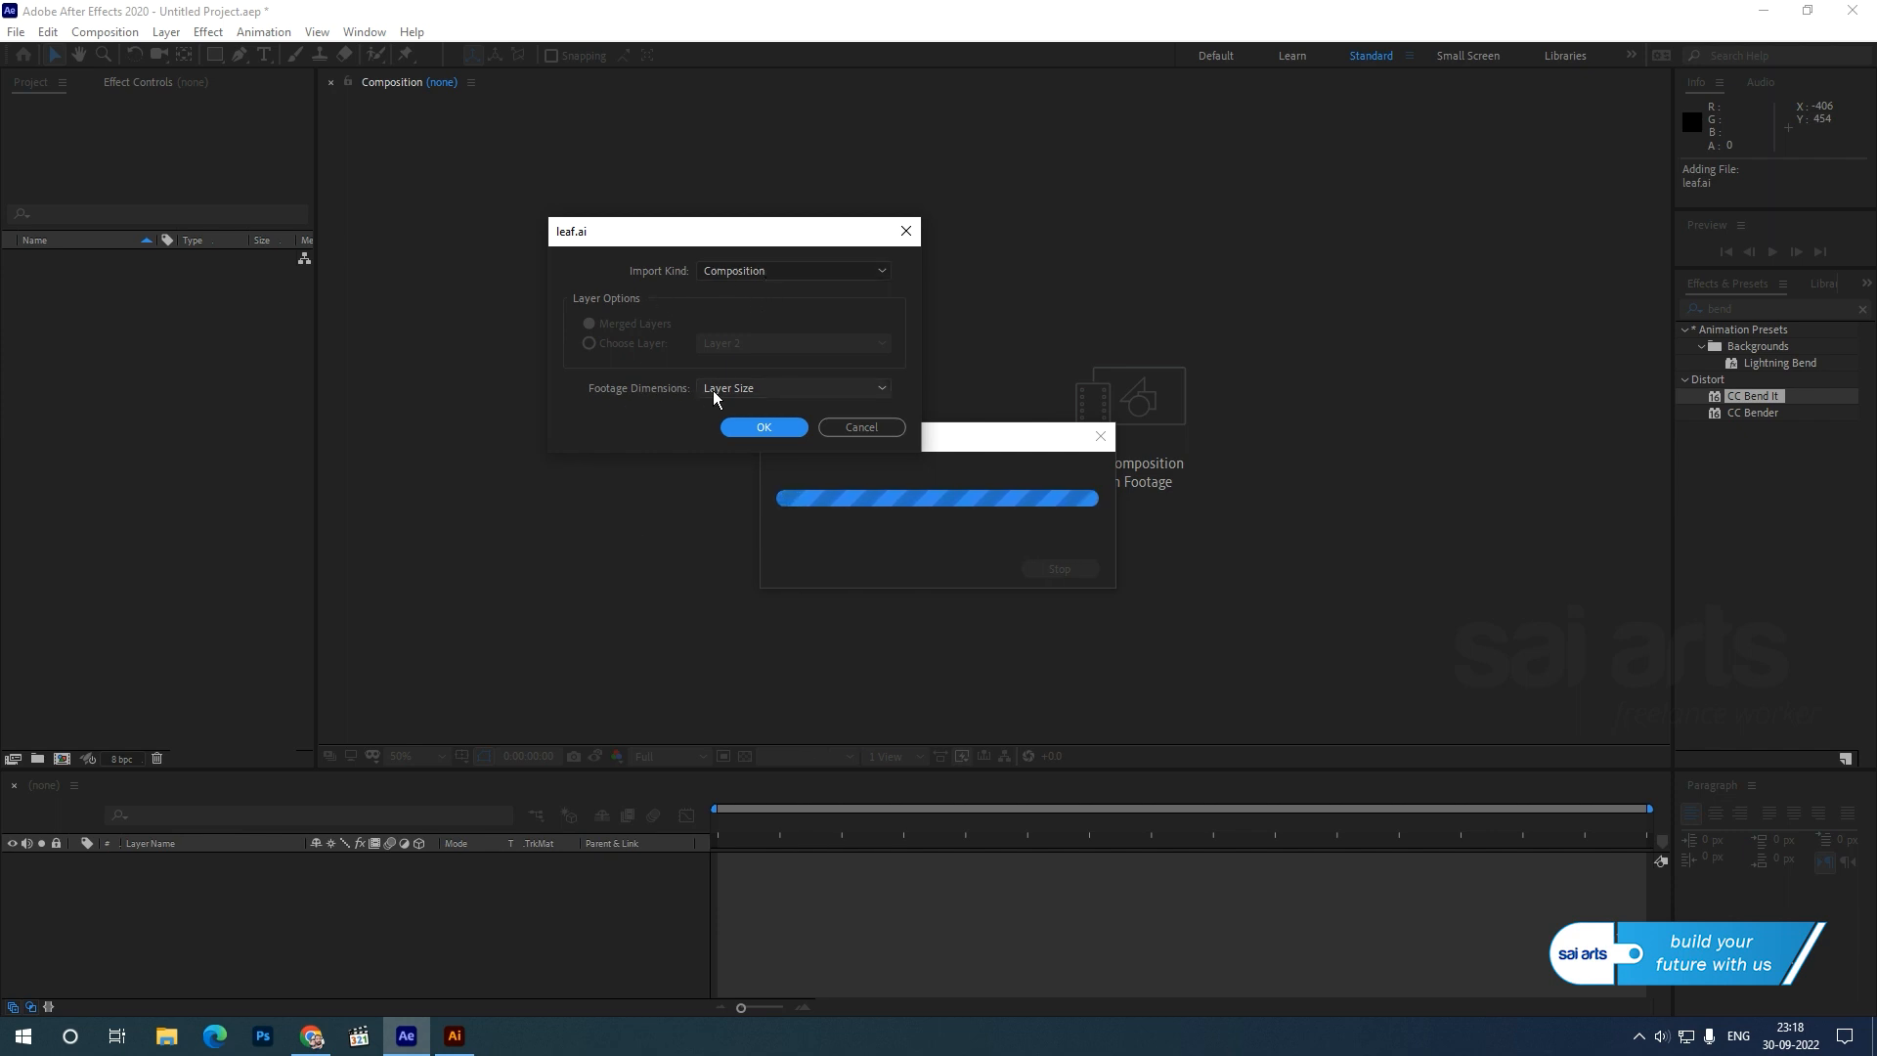
pyautogui.click(739, 390)
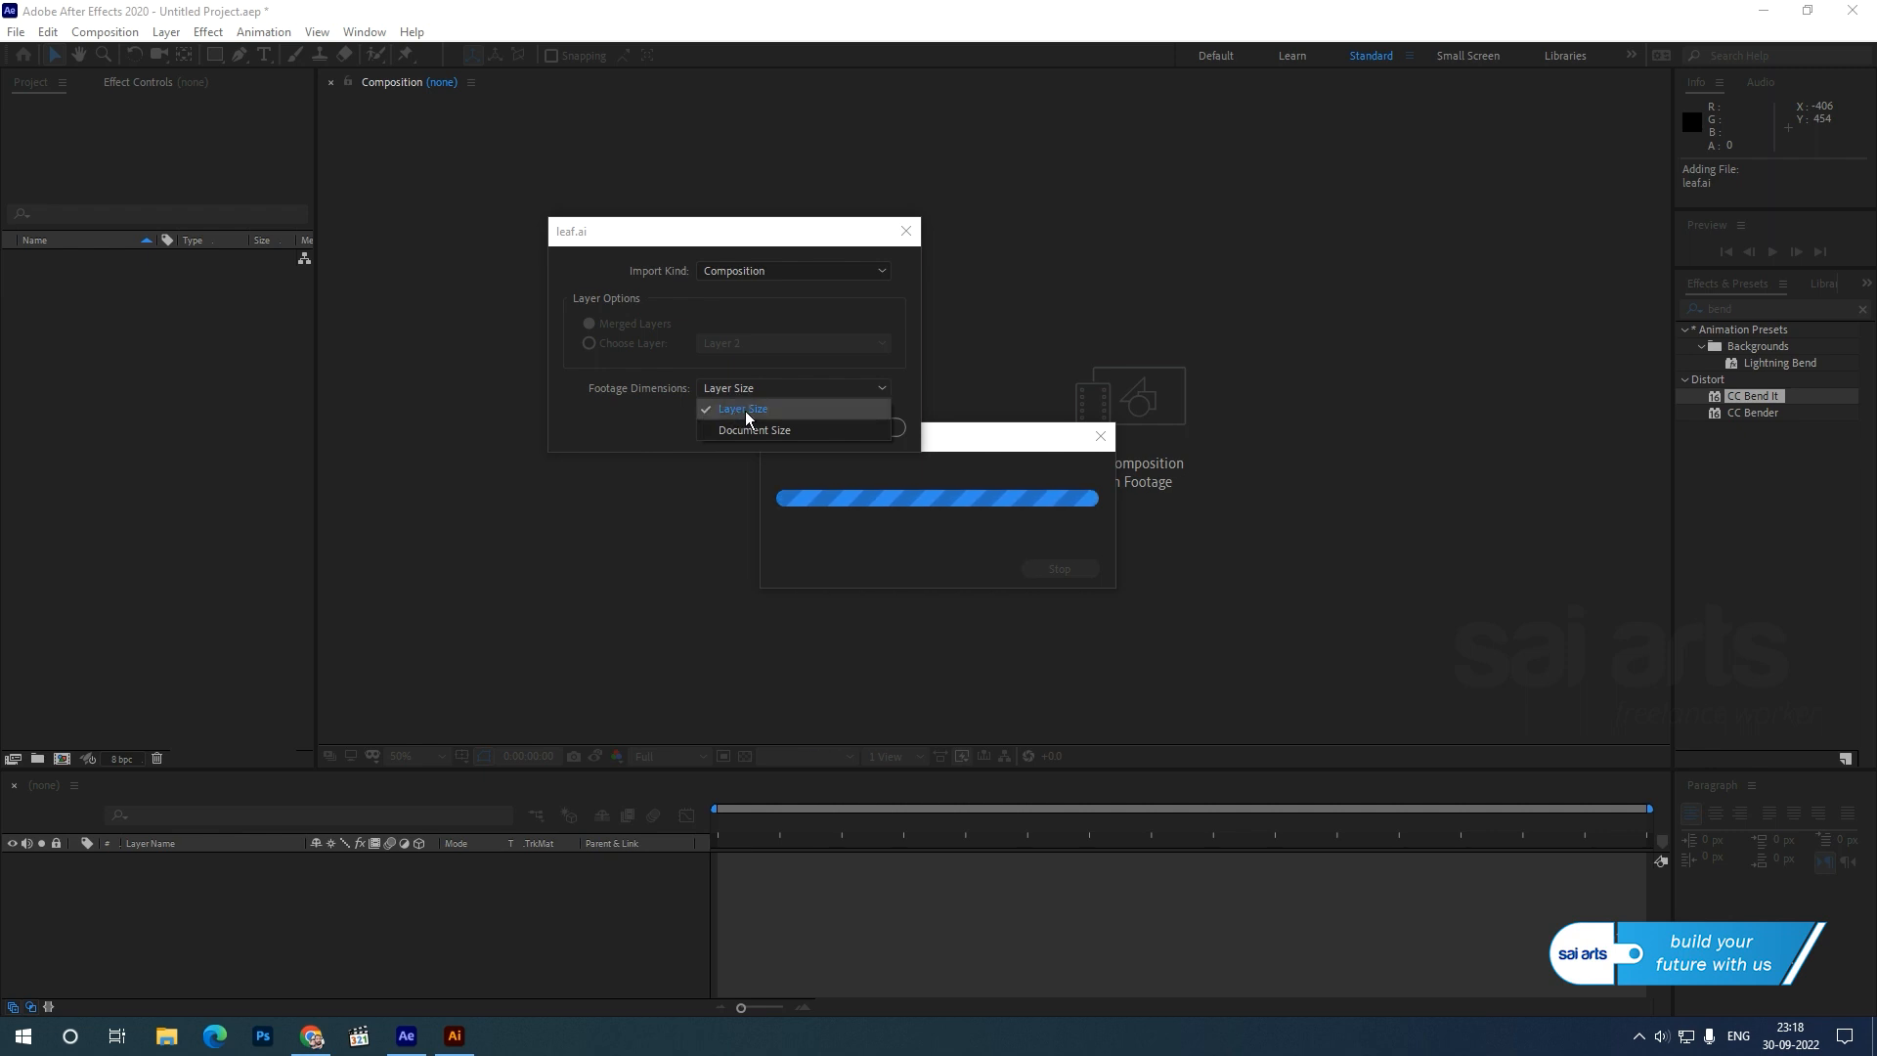
pyautogui.click(636, 419)
pyautogui.click(751, 426)
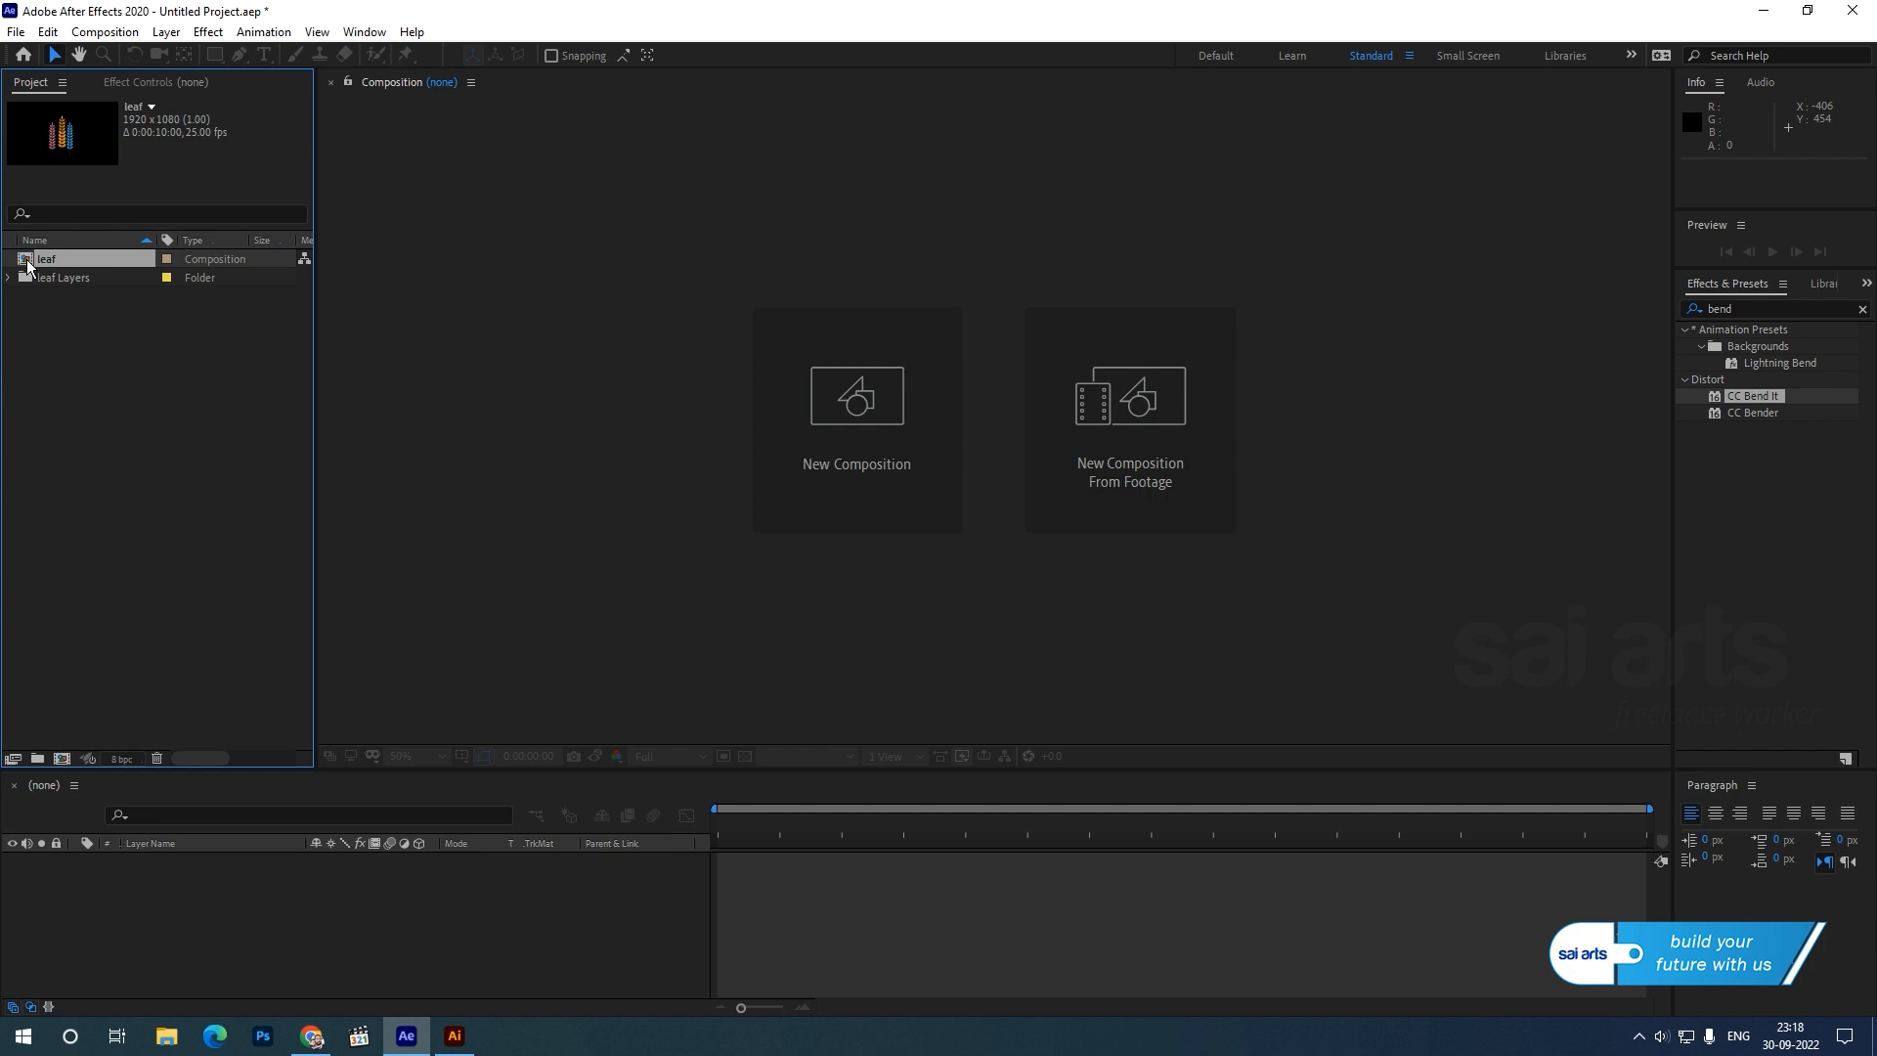
# - Open the leaf composition and select its layers one by one to see which plant each contains
pyautogui.doubleClick(27, 261)
pyautogui.click(162, 861)
pyautogui.click(157, 877)
pyautogui.click(158, 893)
pyautogui.click(160, 859)
pyautogui.click(168, 934)
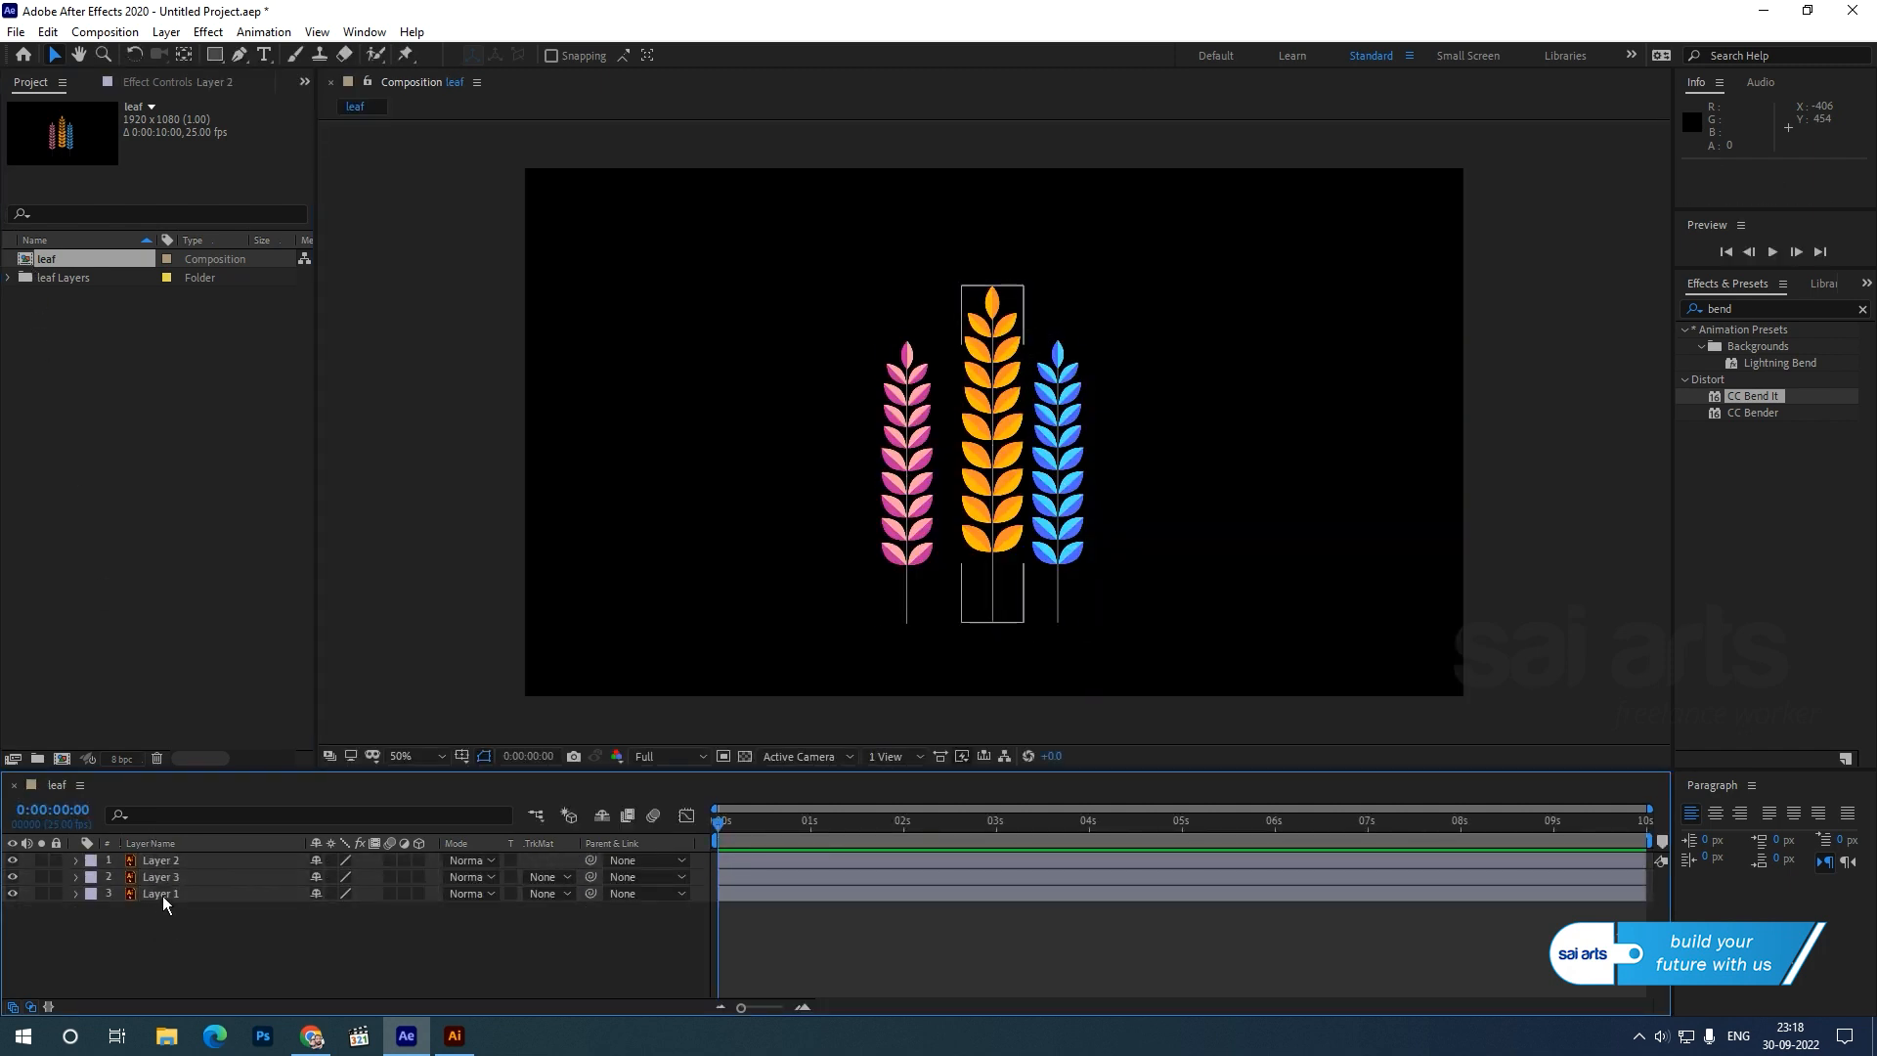
# - Search the effects for "ben" and apply CC Bend It to Layer 1, the orange plant
pyautogui.click(163, 894)
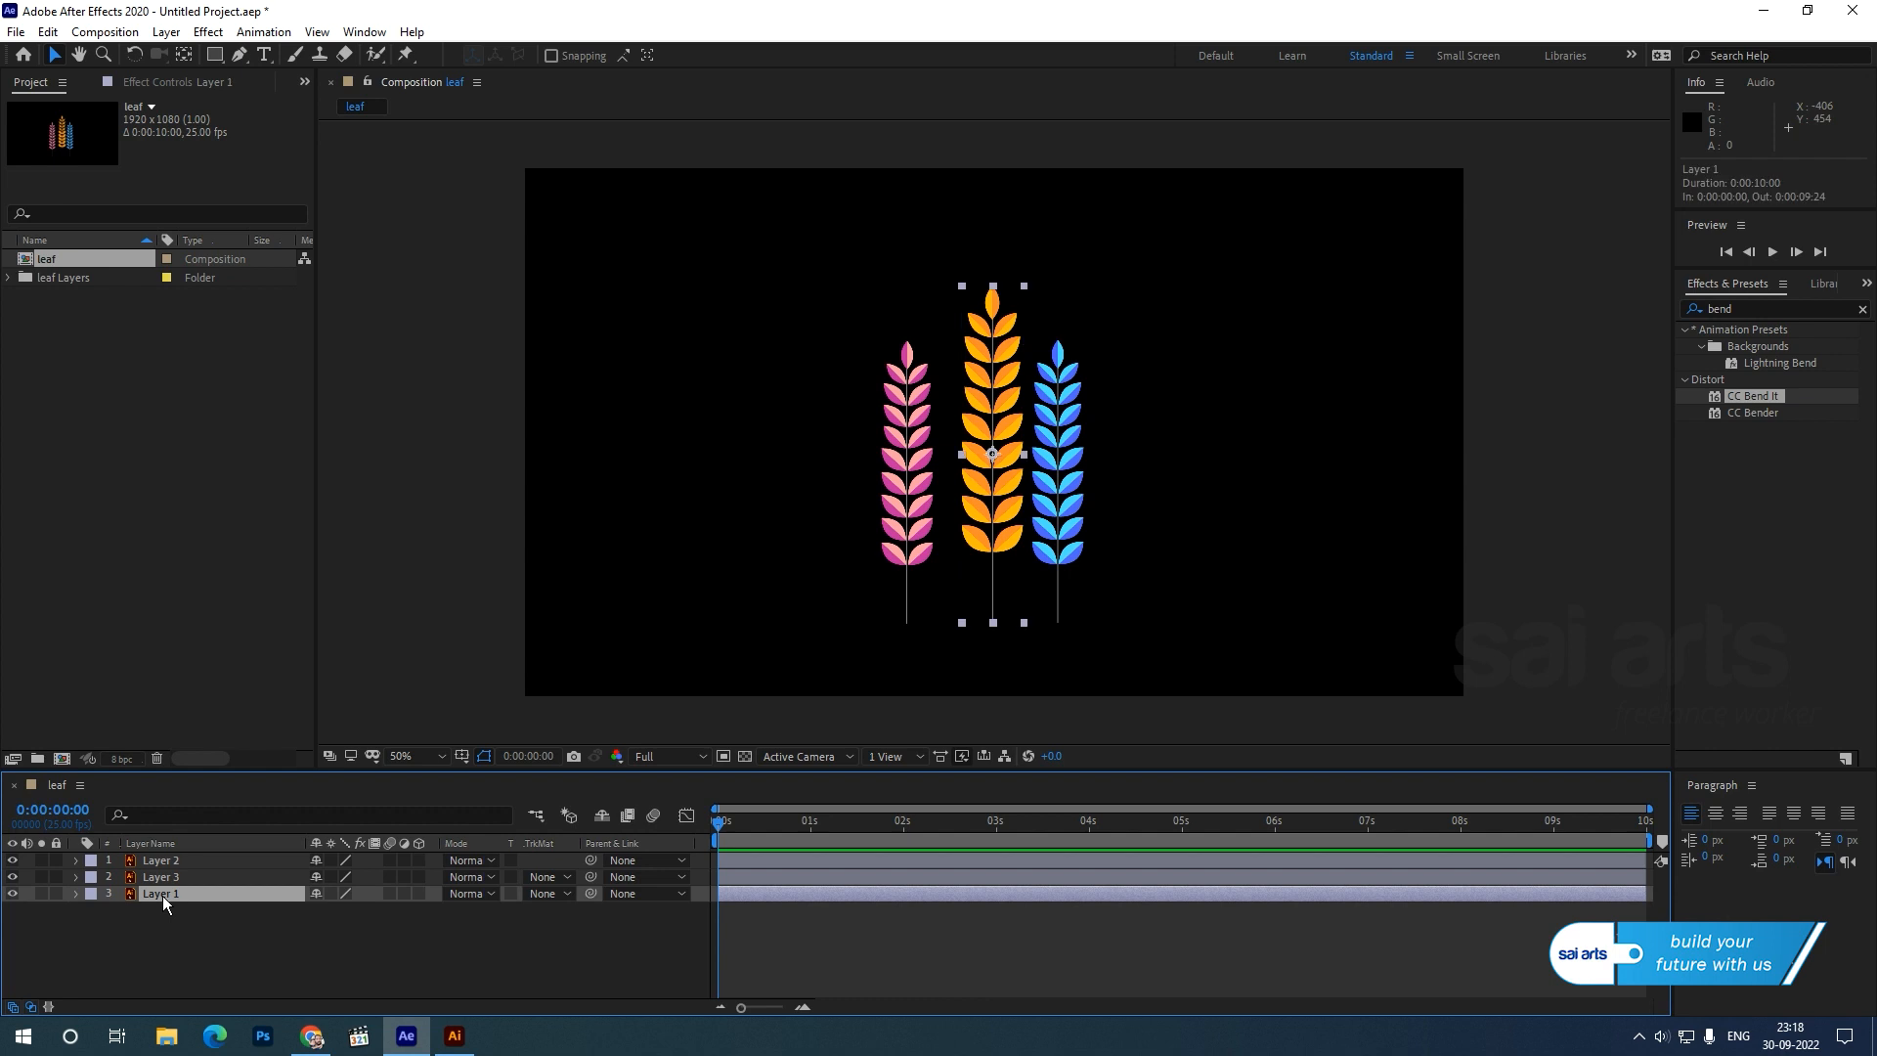
pyautogui.click(1862, 310)
pyautogui.click(1745, 309)
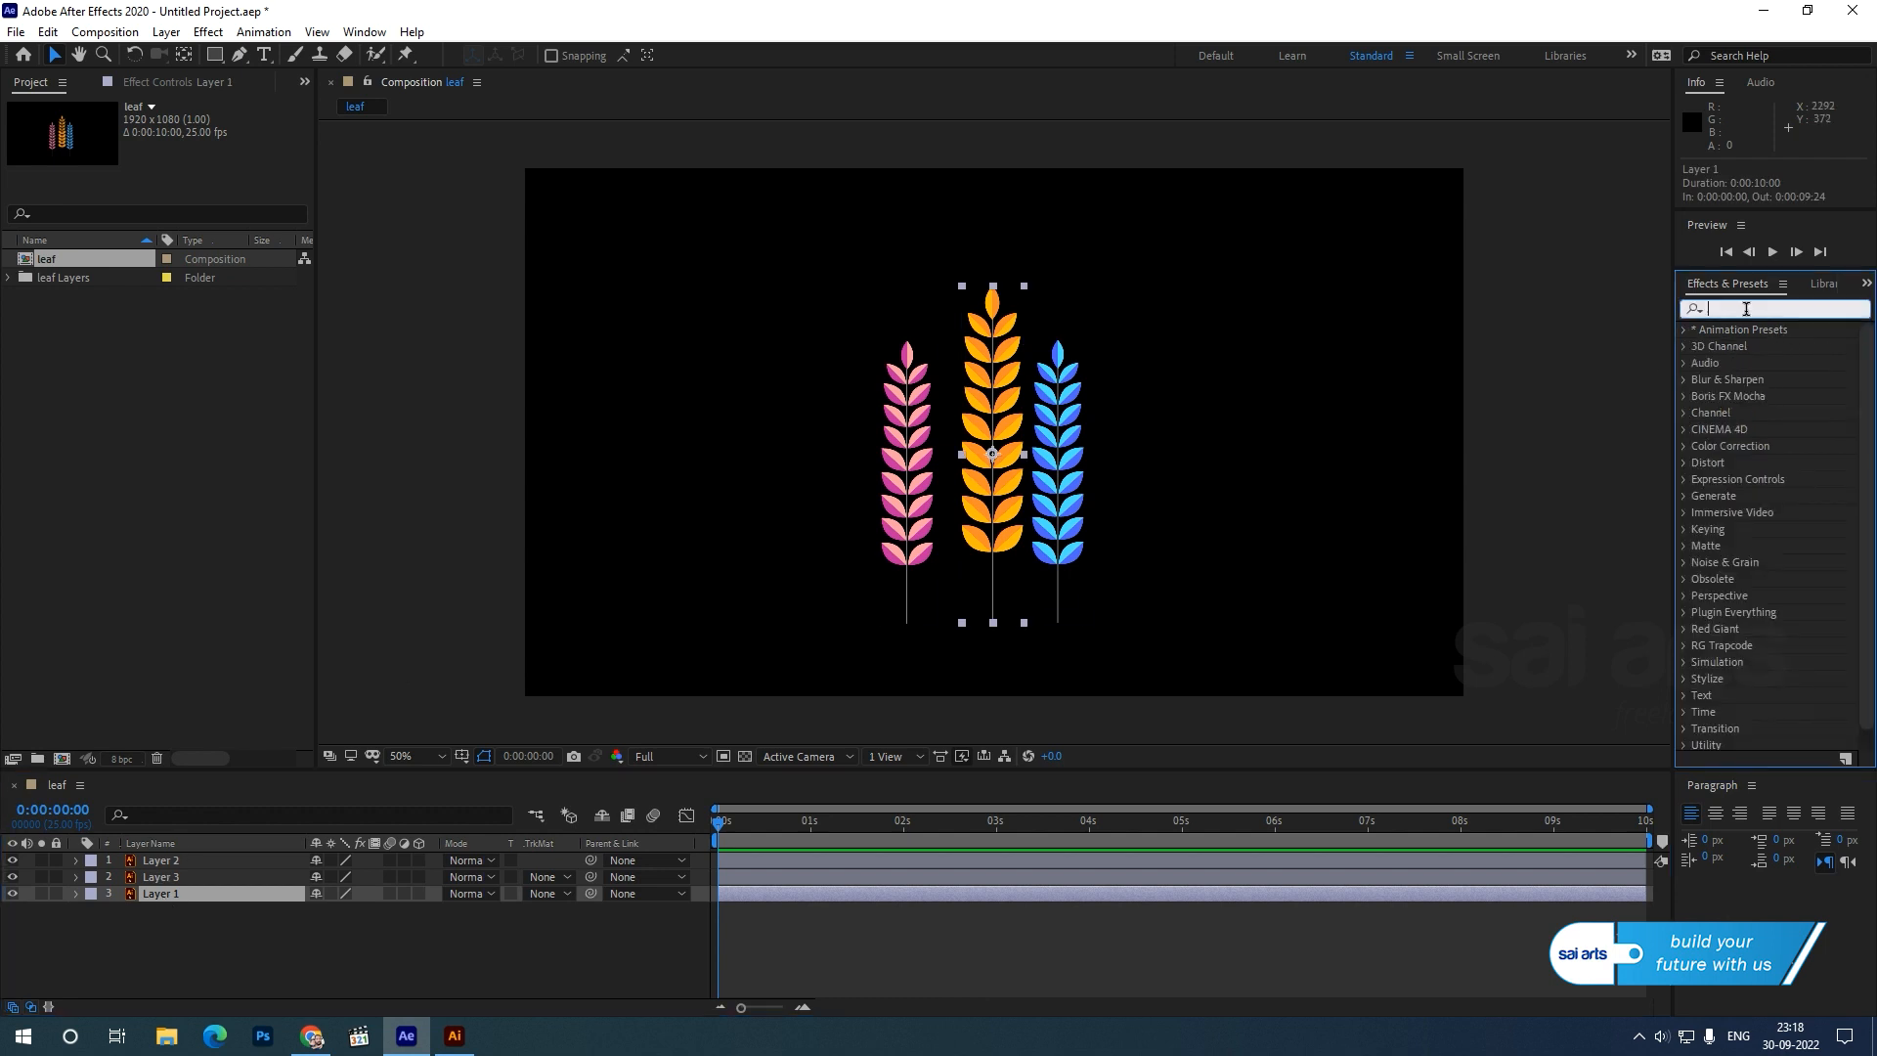
pyautogui.write('ben')
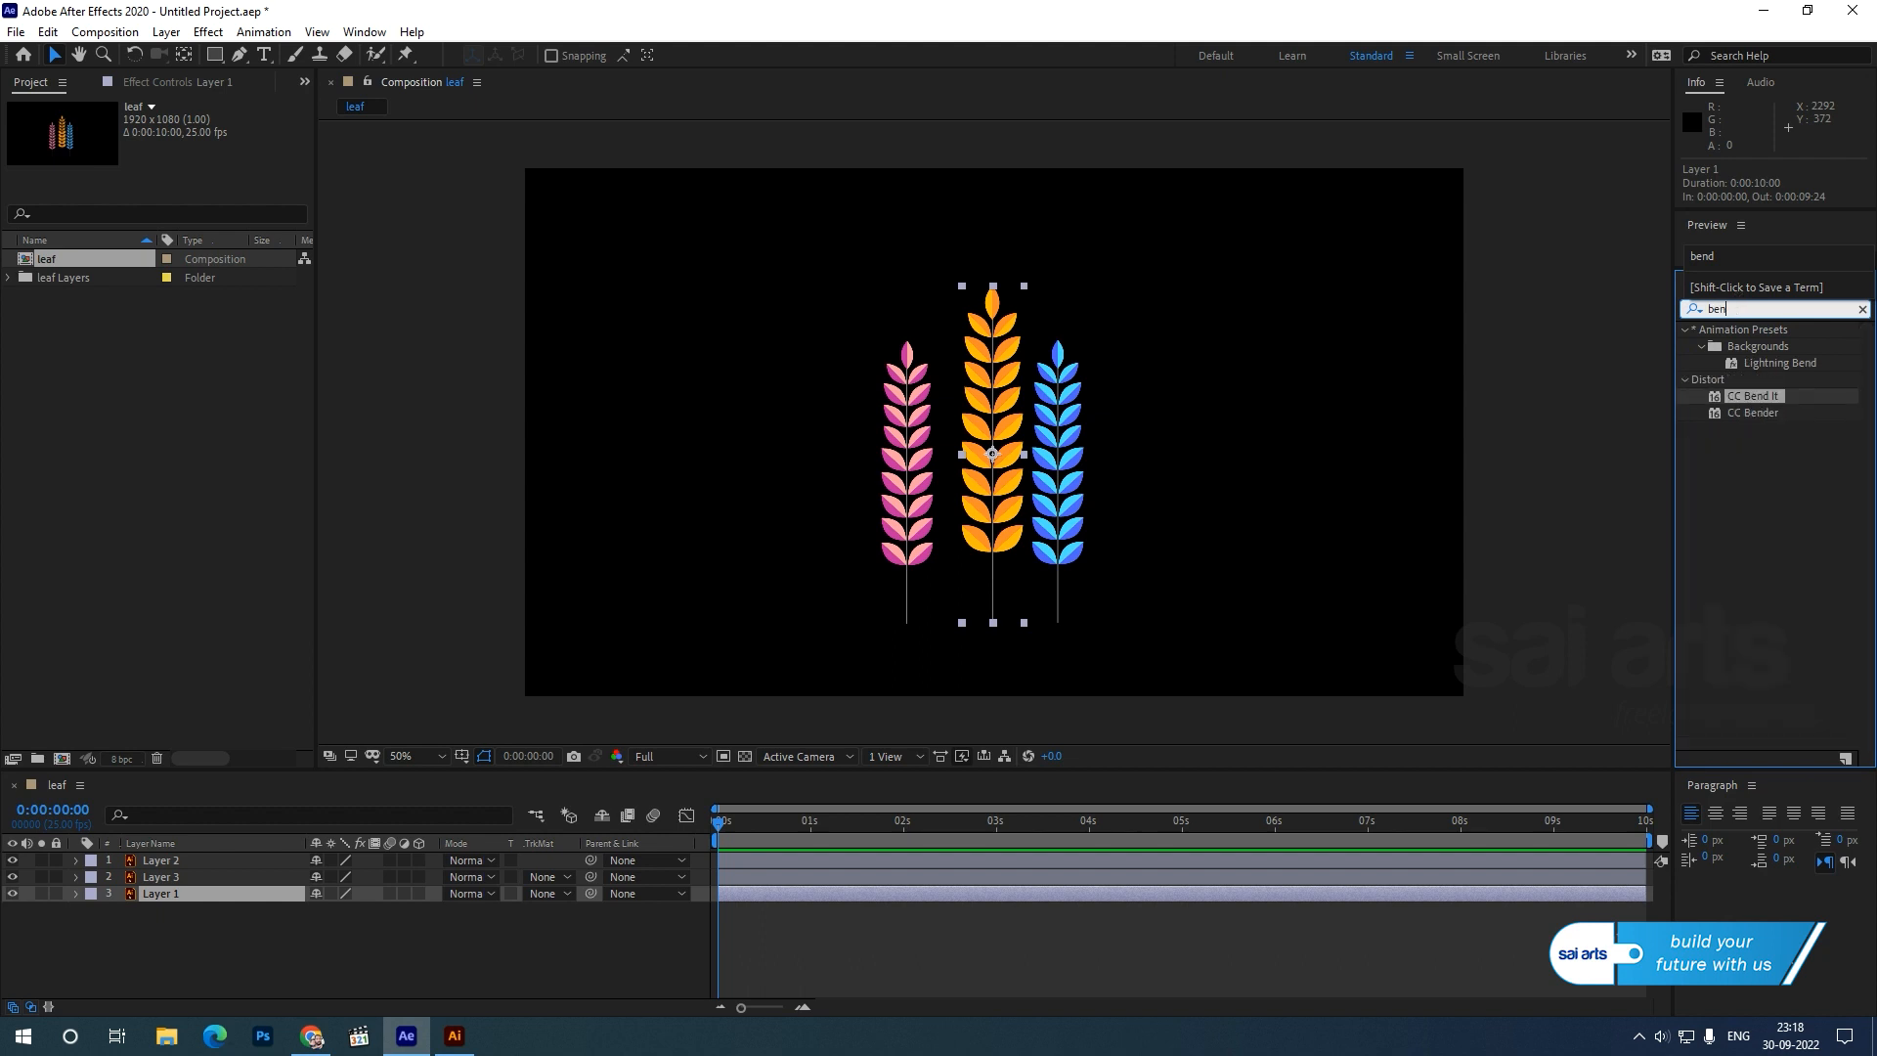
pyautogui.click(1757, 401)
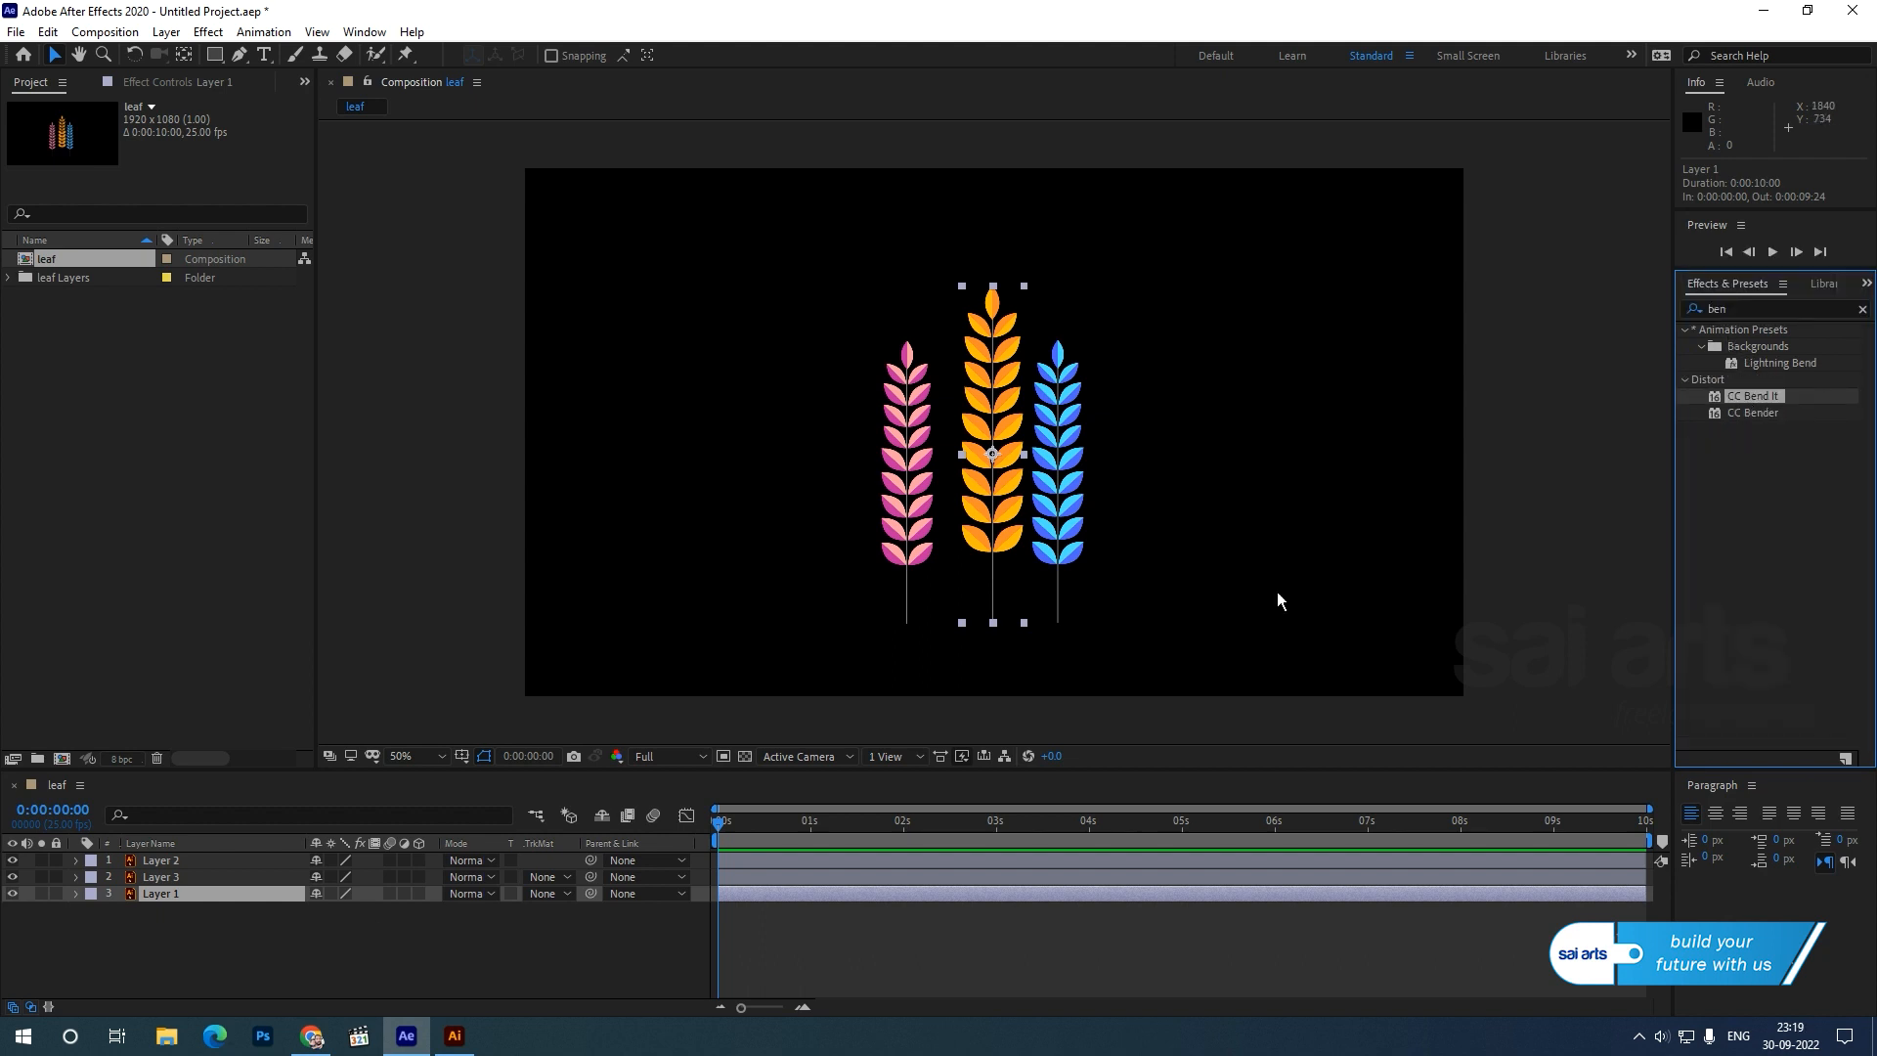
pyautogui.click(11, 893)
pyautogui.click(12, 893)
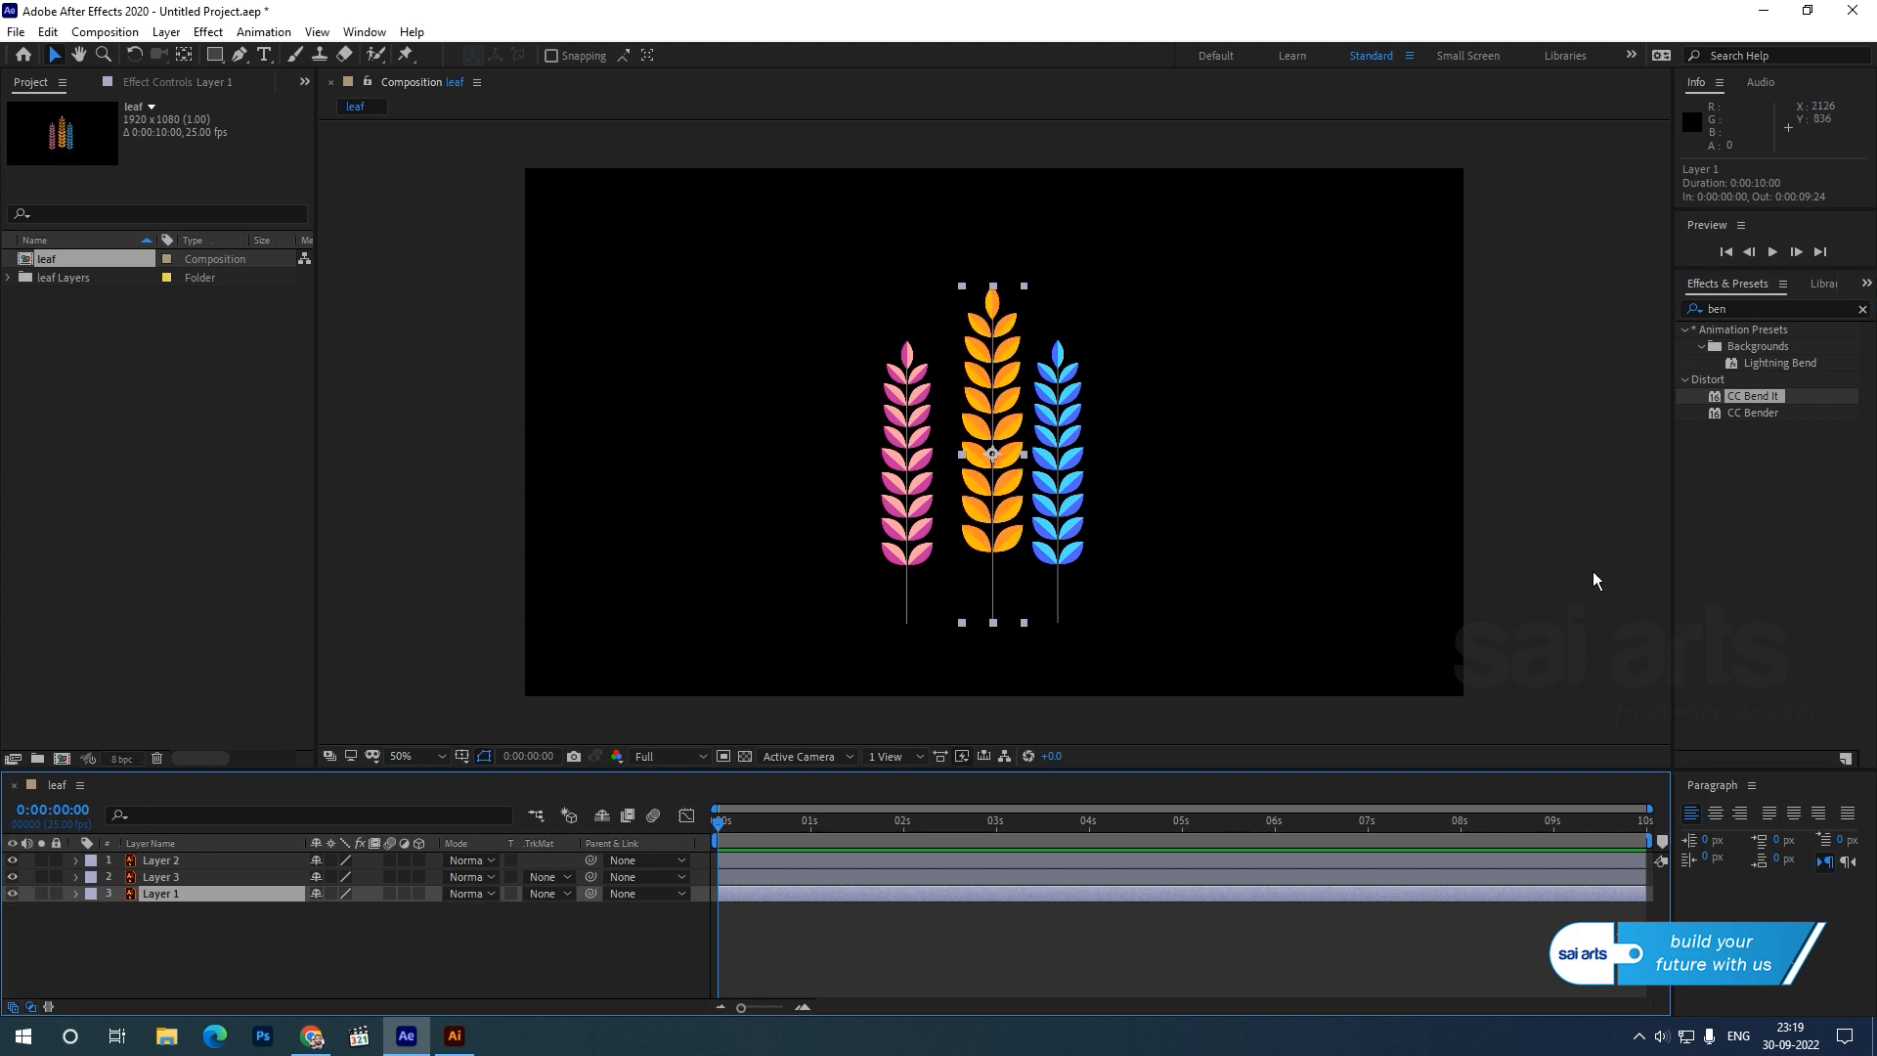
pyautogui.doubleClick(1755, 396)
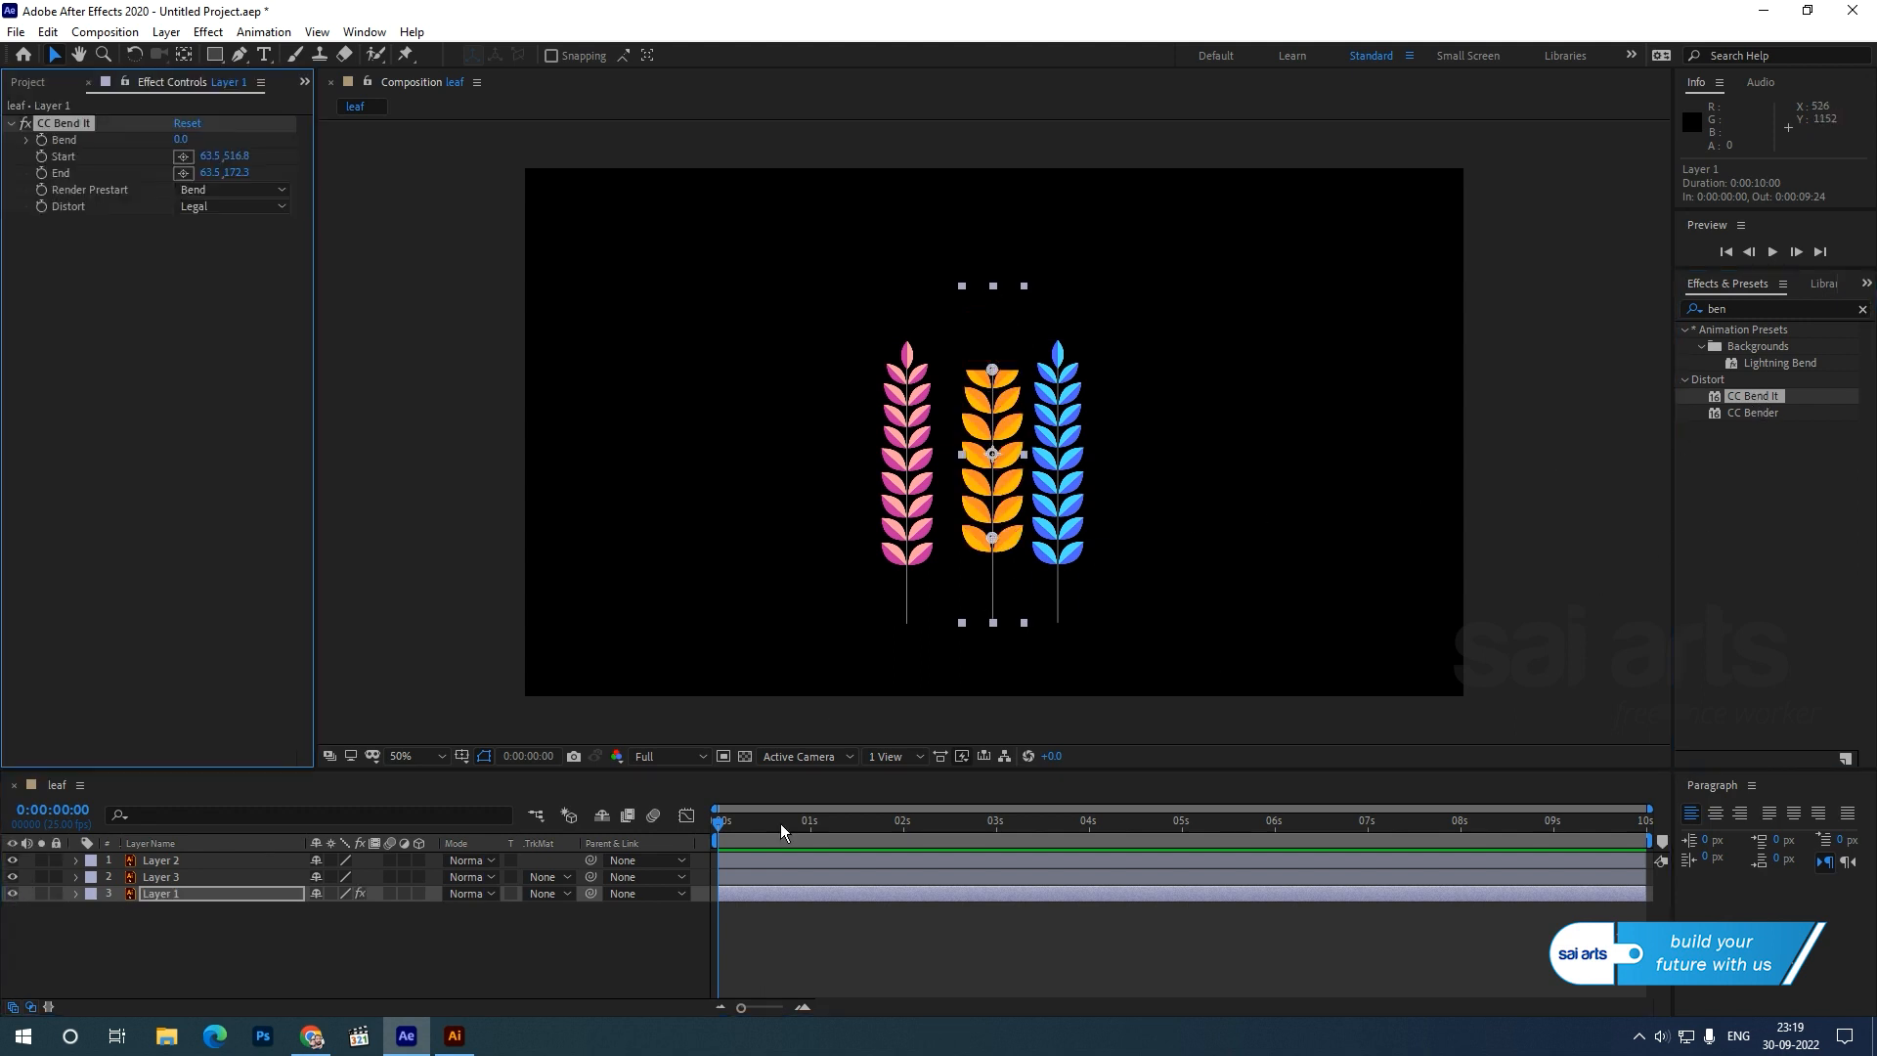
# - Try bending Layer 1 with the End point above its tip and the Start point at the stem base, and delete the effect
pyautogui.moveTo(997, 370); pyautogui.dragTo(993, 281)
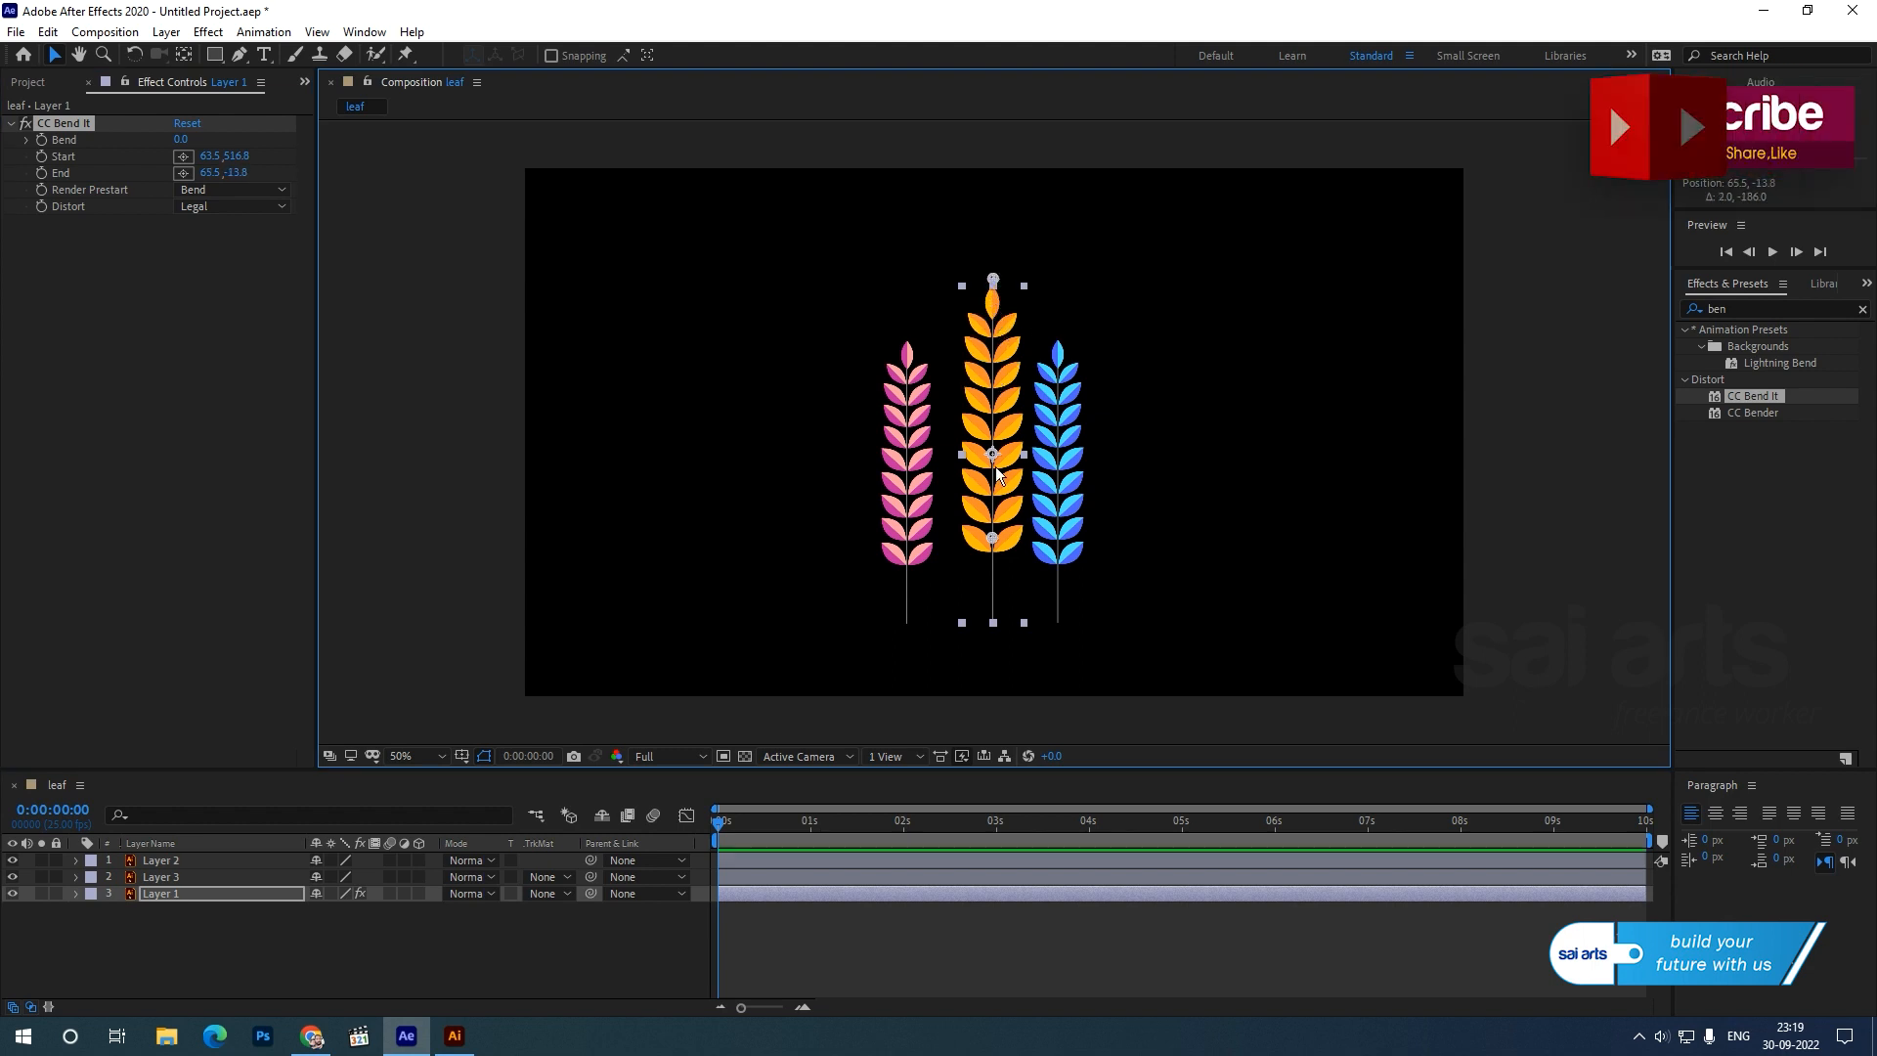
pyautogui.moveTo(991, 537); pyautogui.dragTo(993, 625)
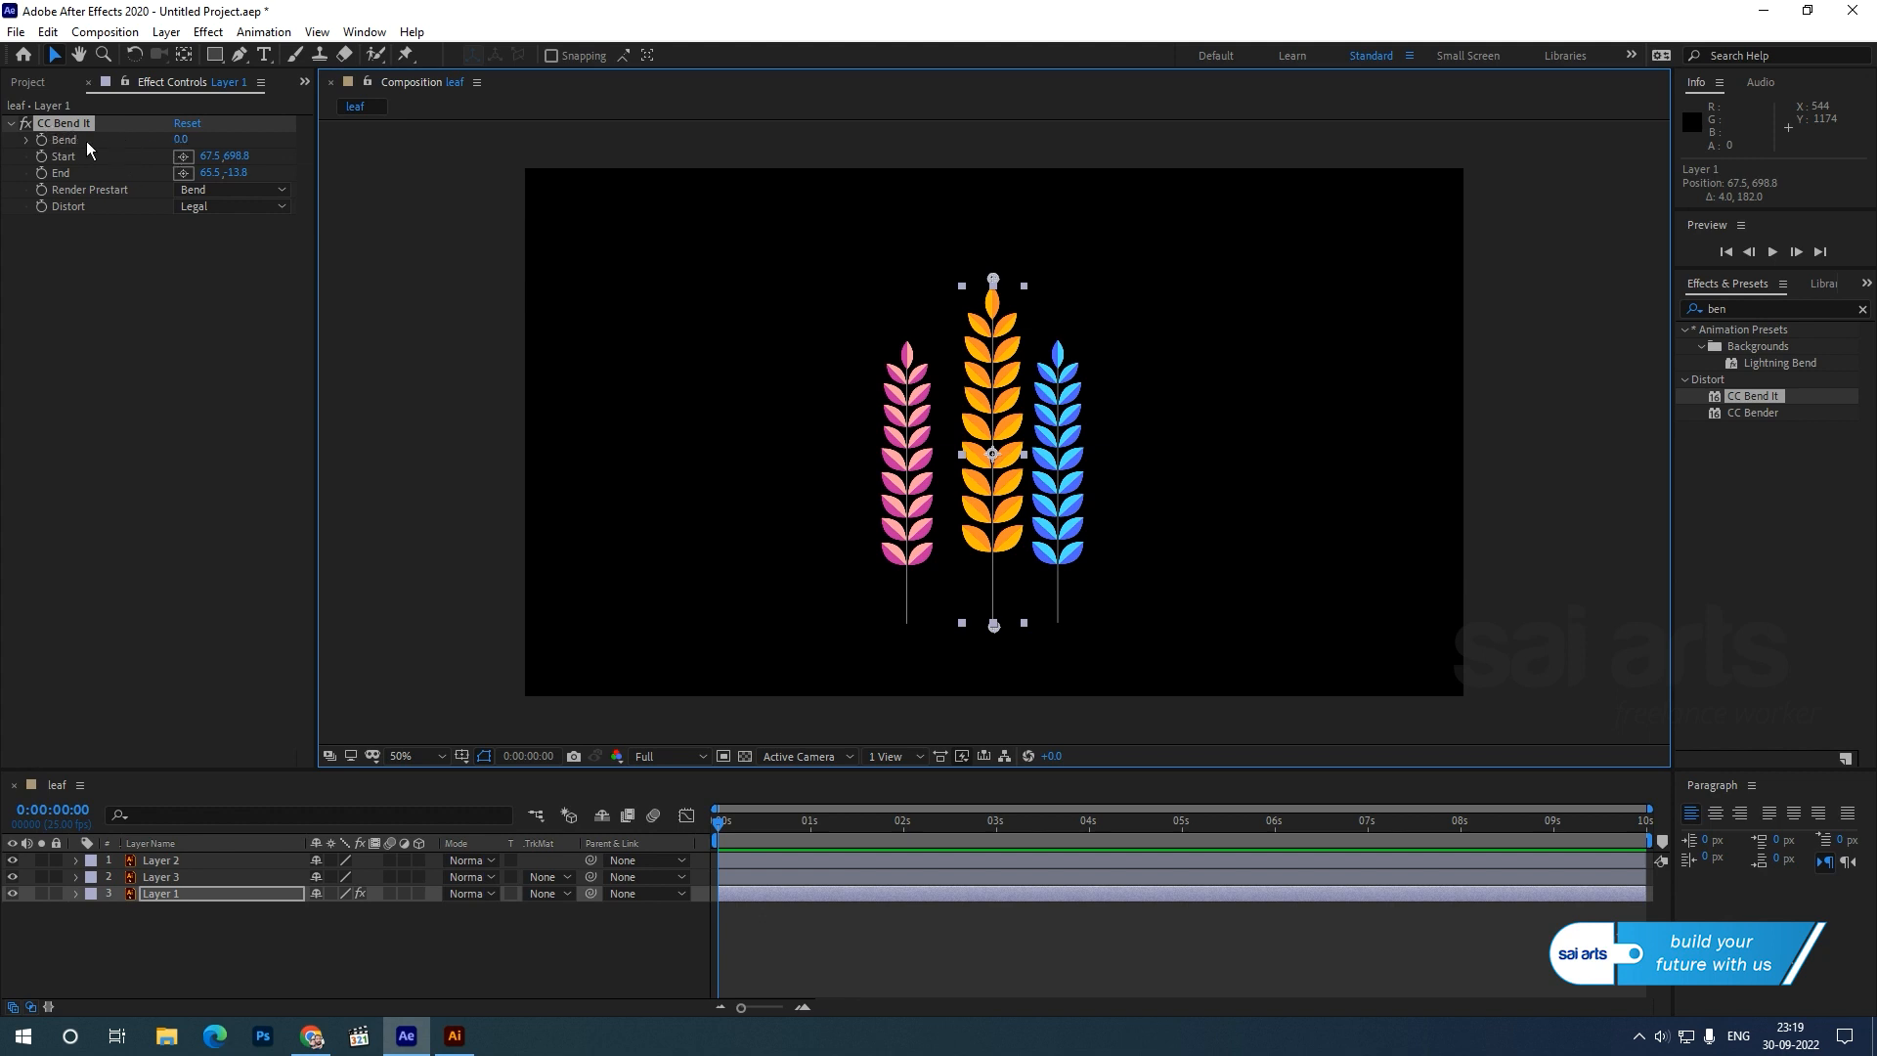
pyautogui.moveTo(180, 139); pyautogui.dragTo(212, 175)
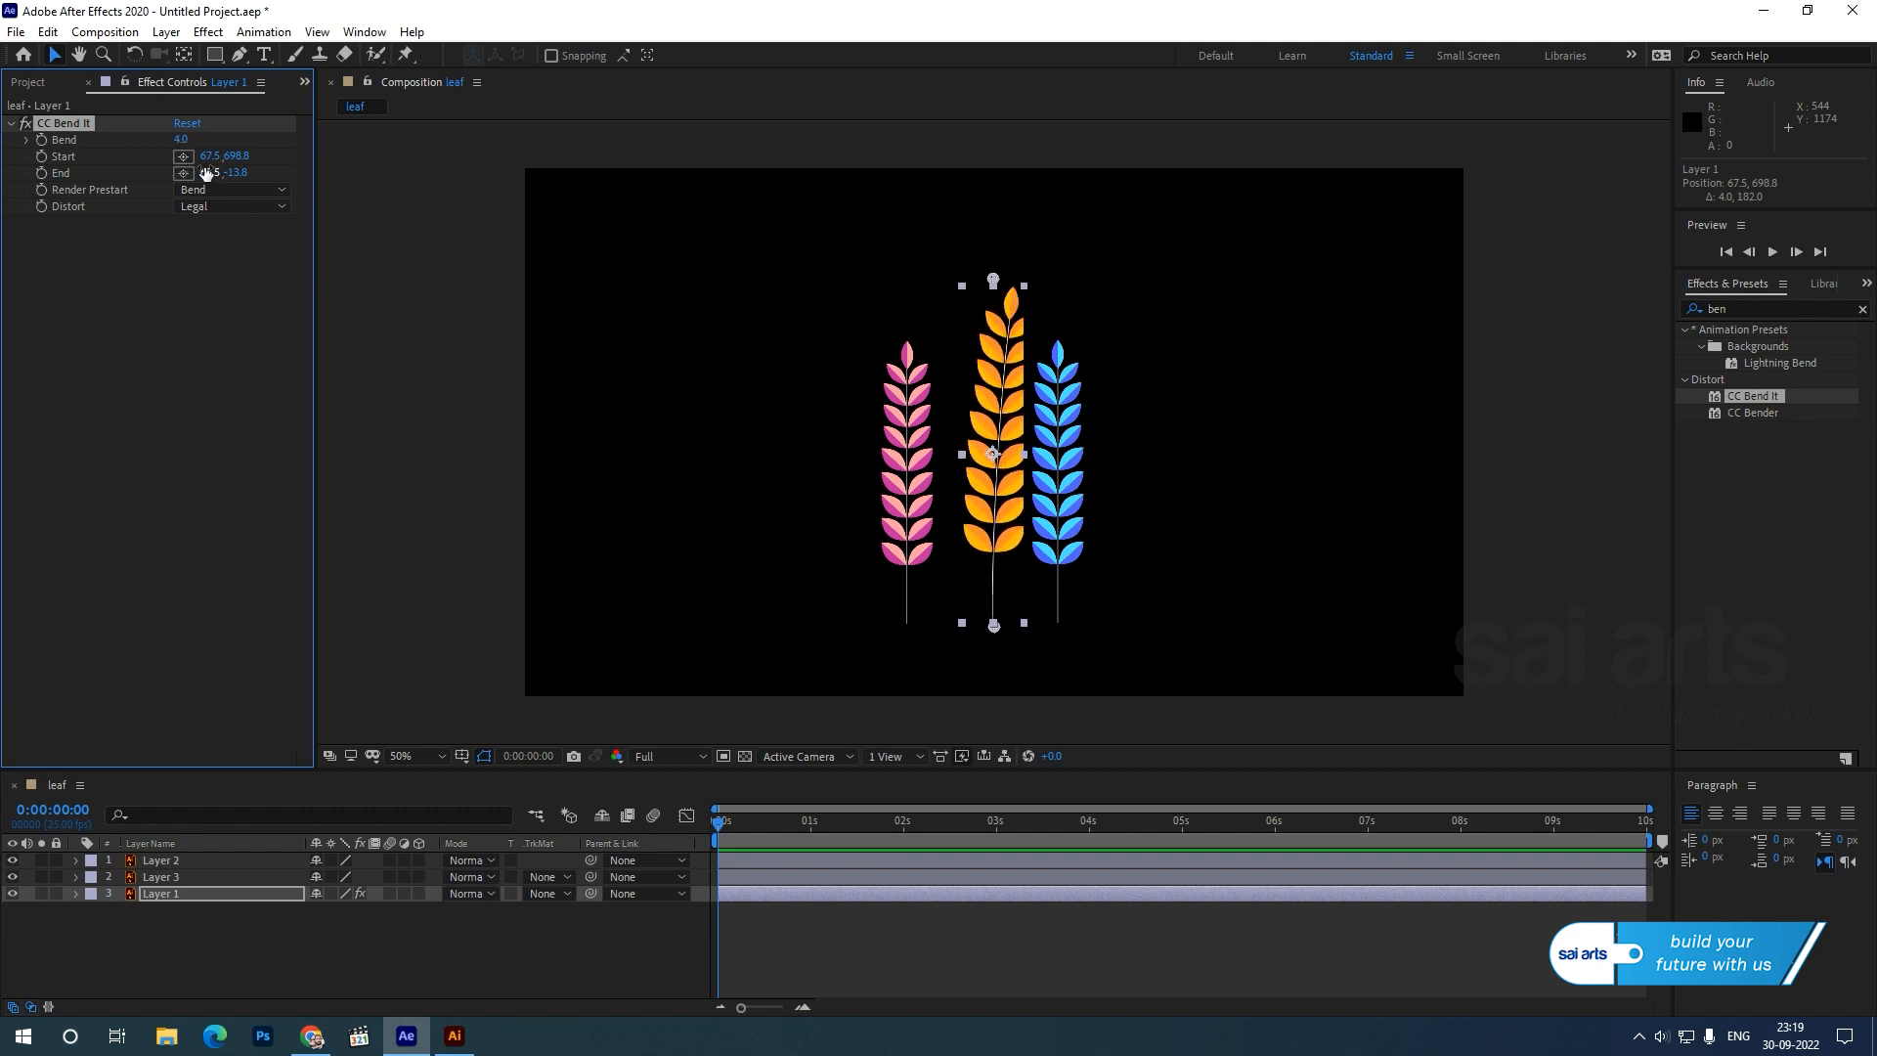
pyautogui.hotkey('ctrl', 'z')
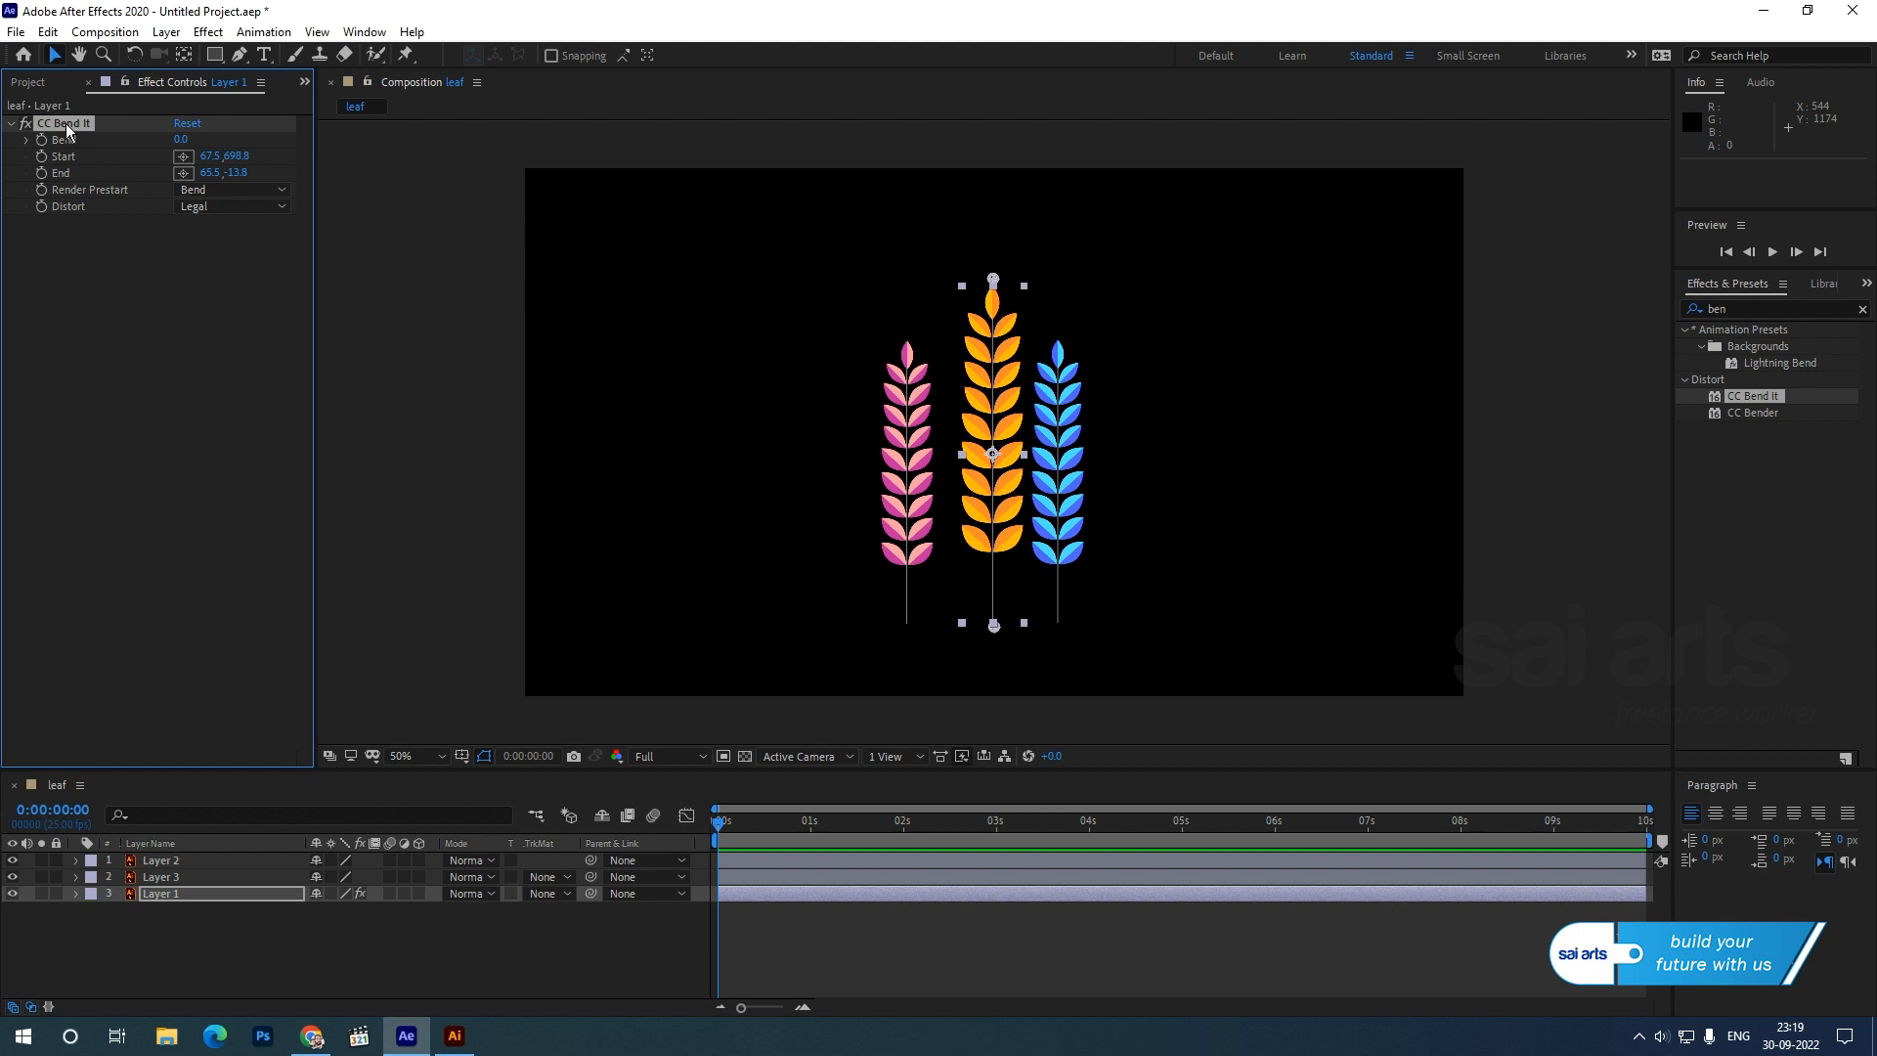
pyautogui.press('Delete')
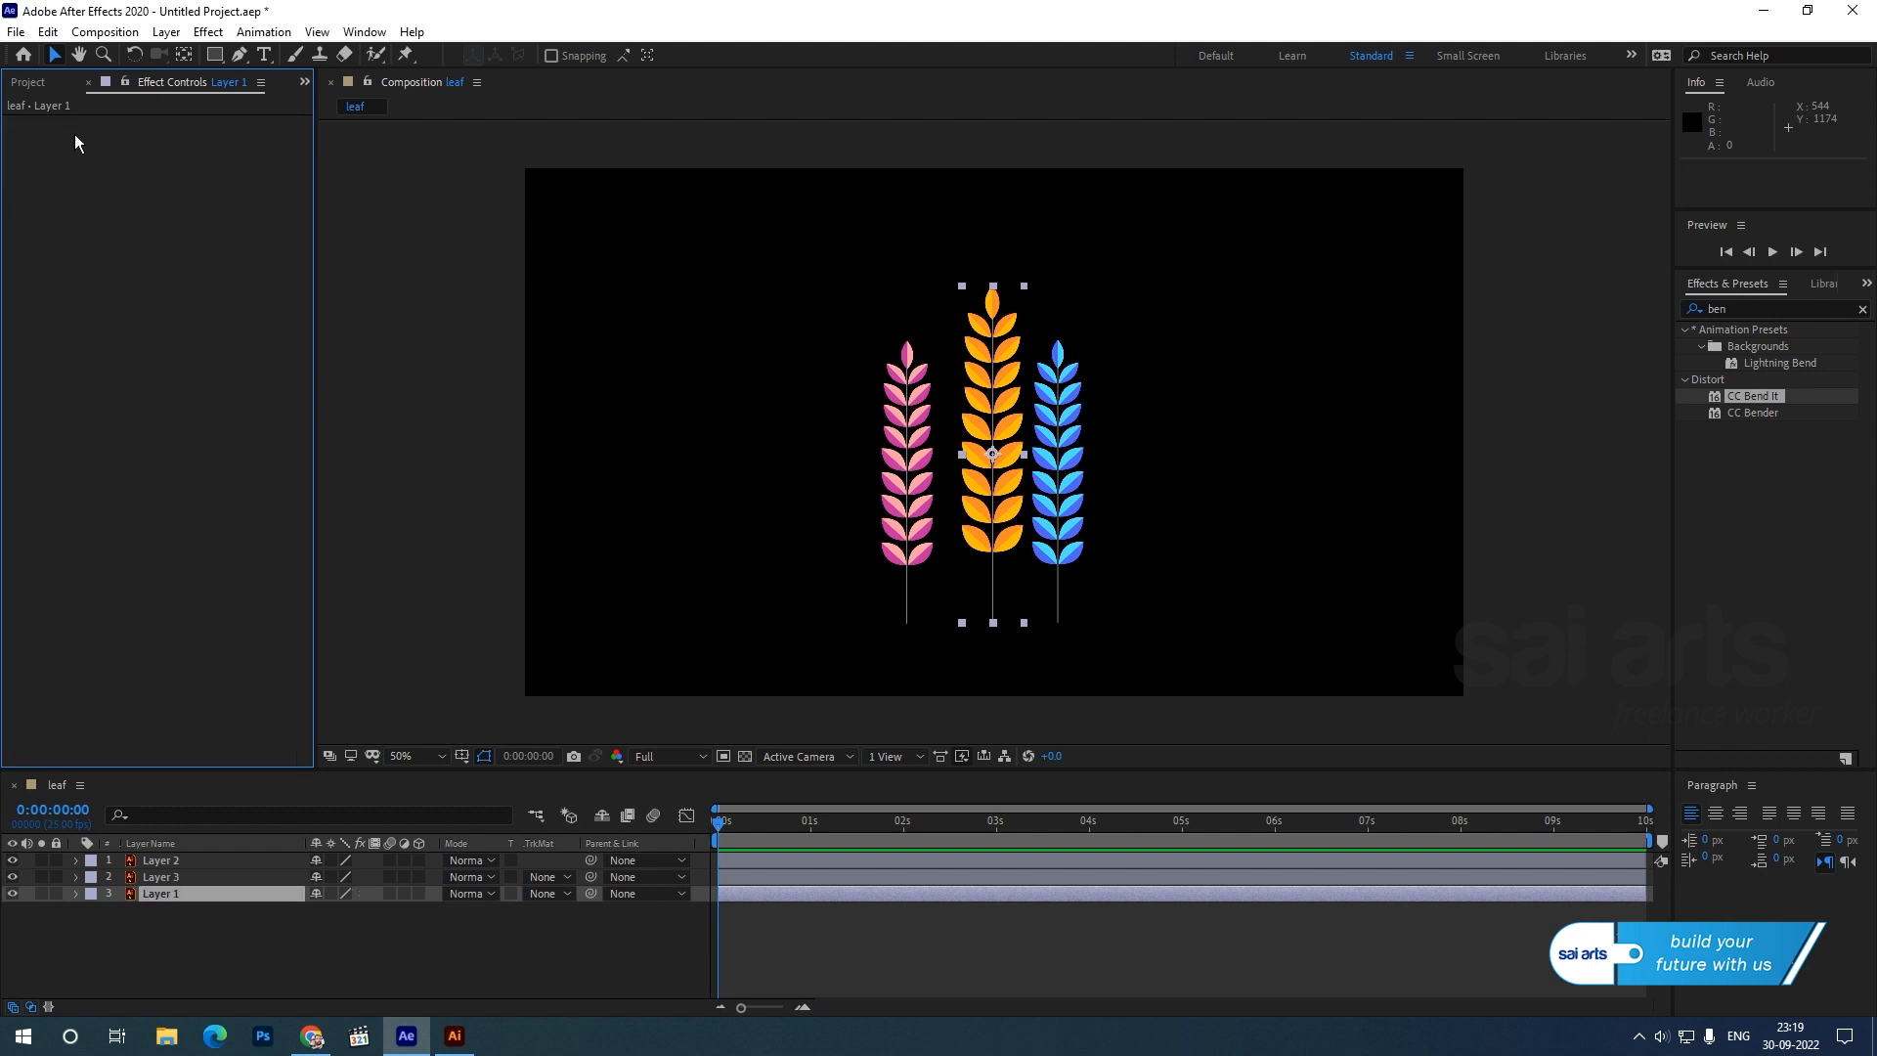
# - Create shapes from the Layer 1 vector layer and compare them with the original layer, leaving the original hidden
pyautogui.rightClick(160, 893)
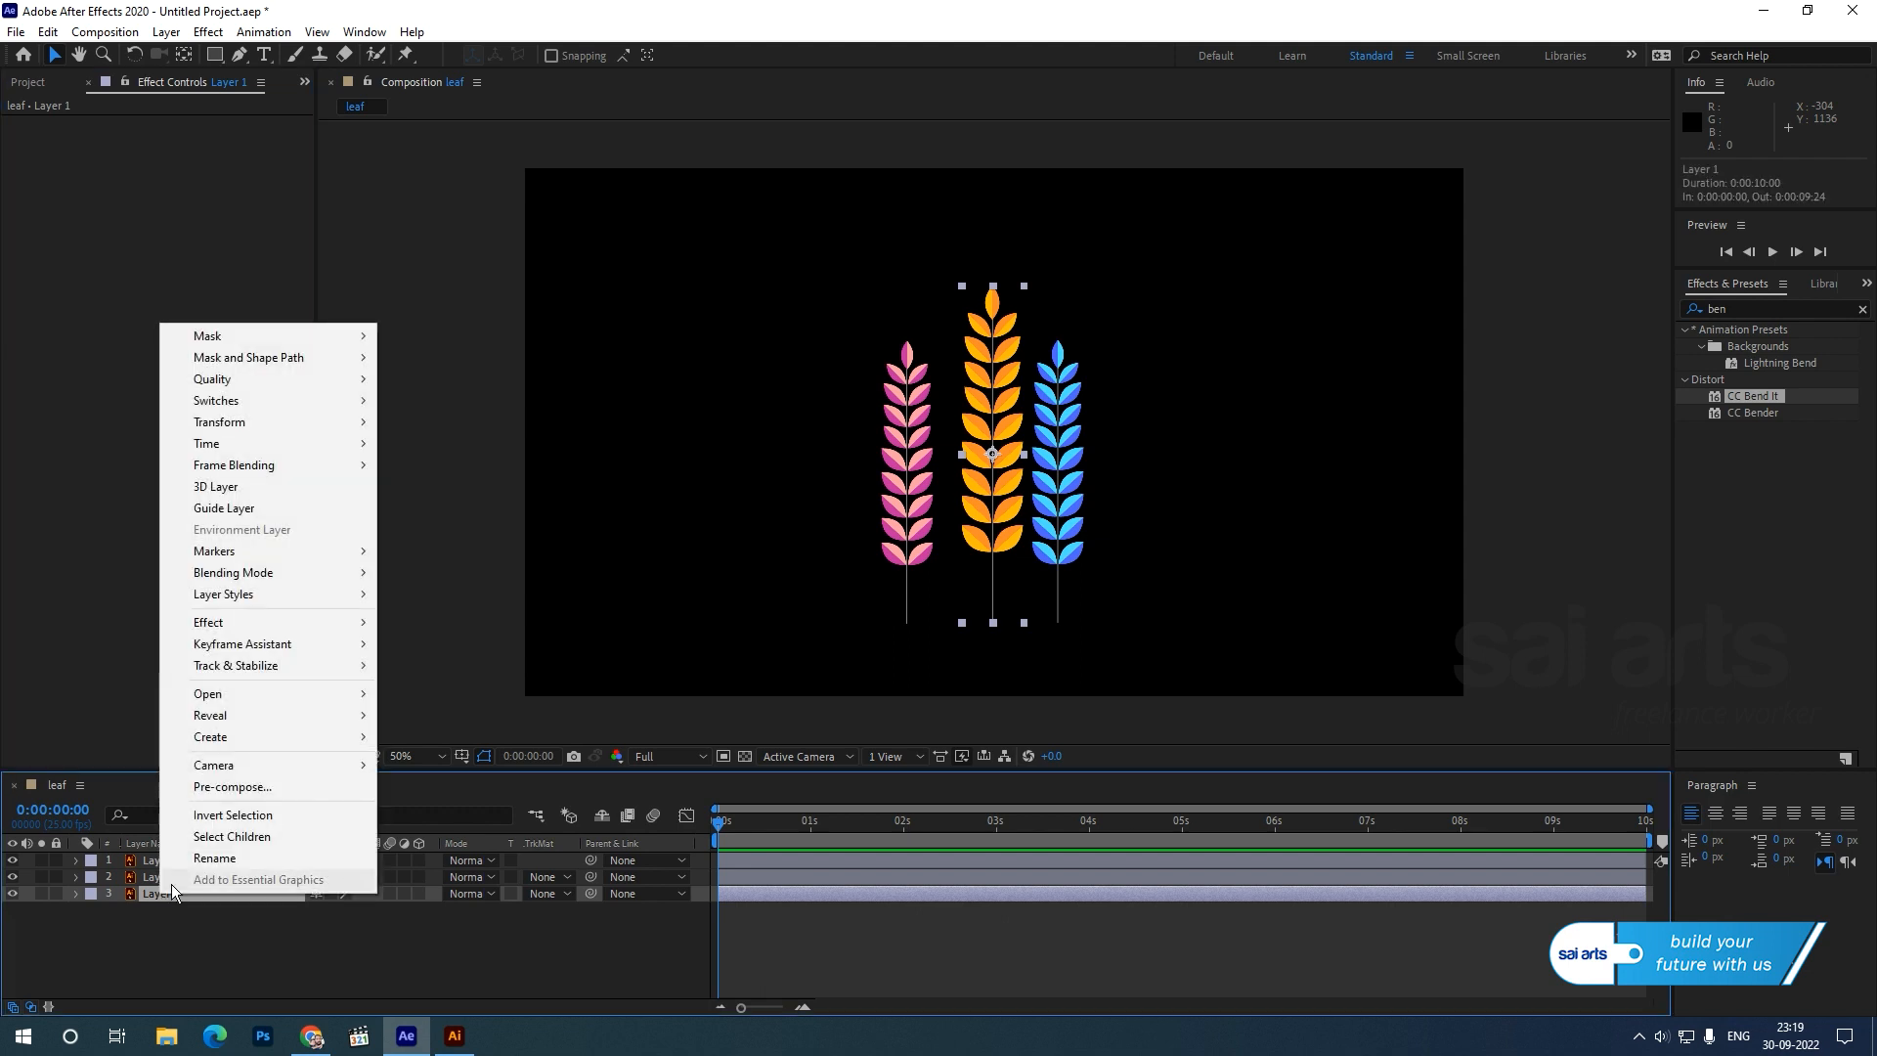
pyautogui.moveTo(252, 738)
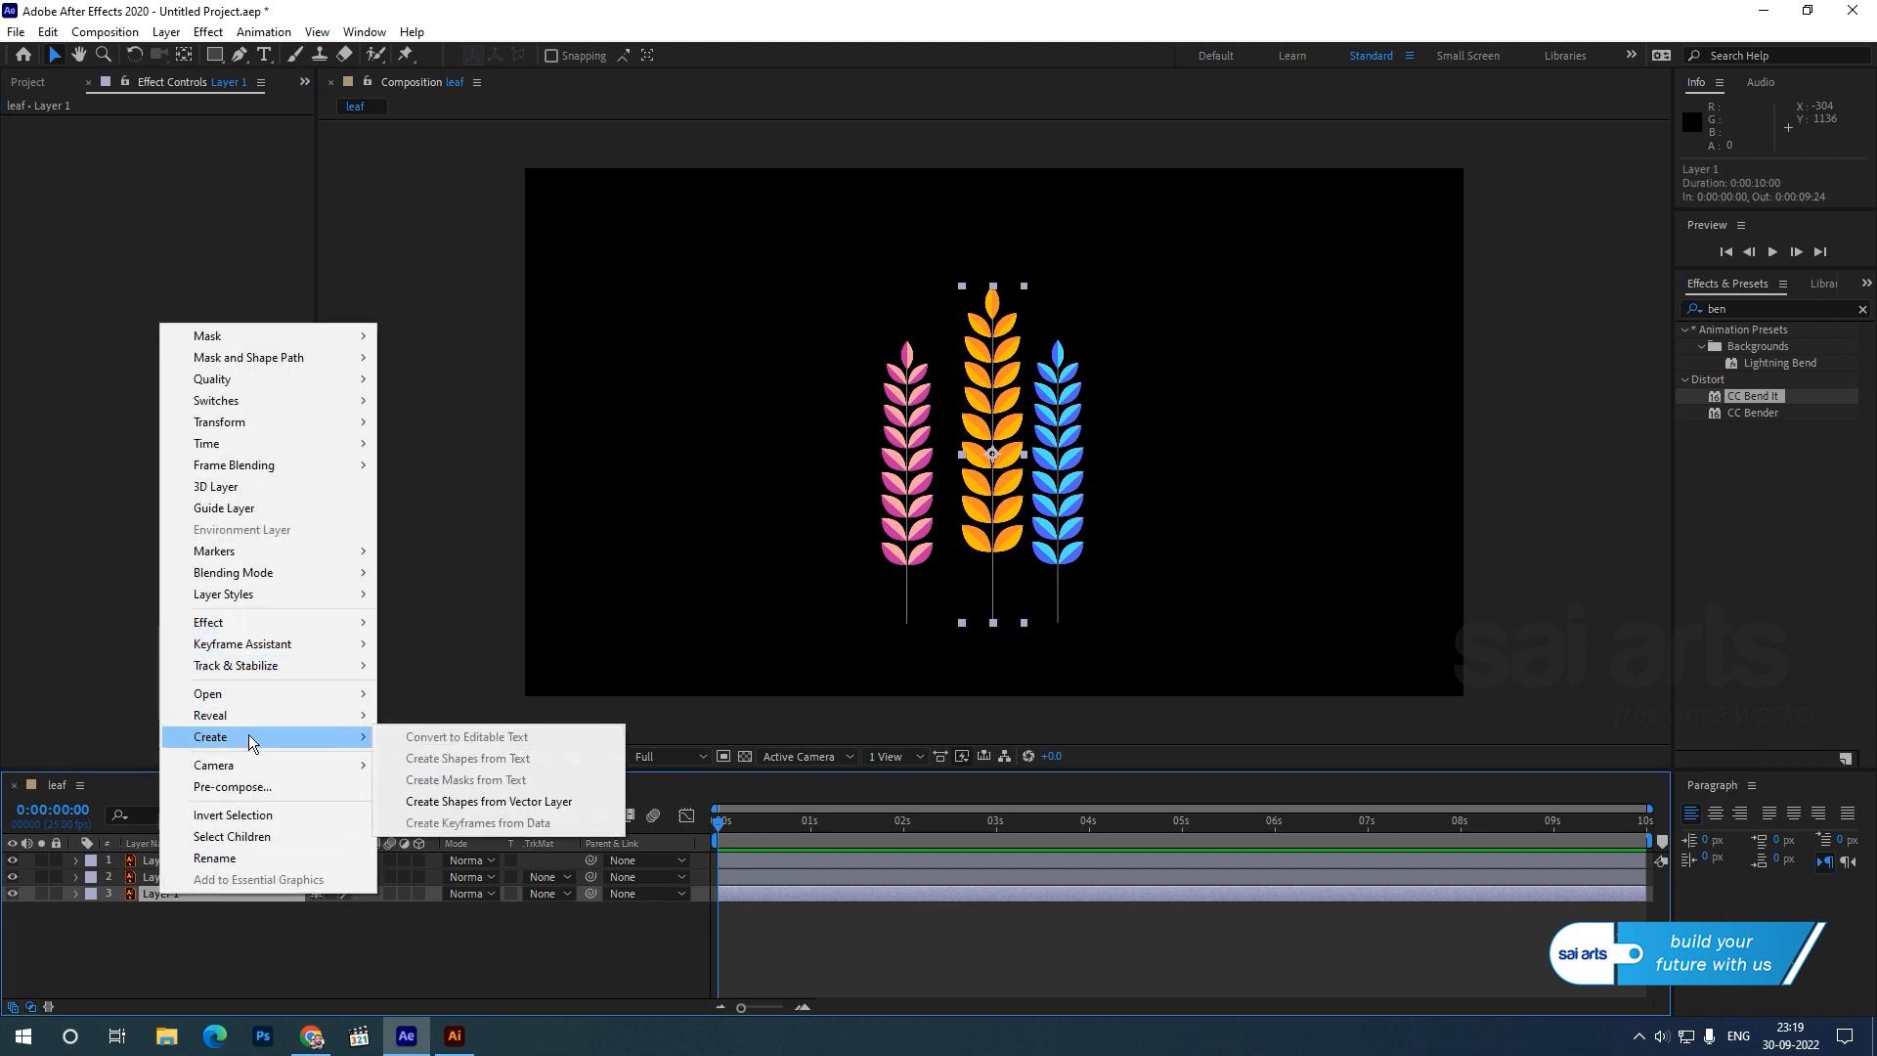
pyautogui.click(525, 804)
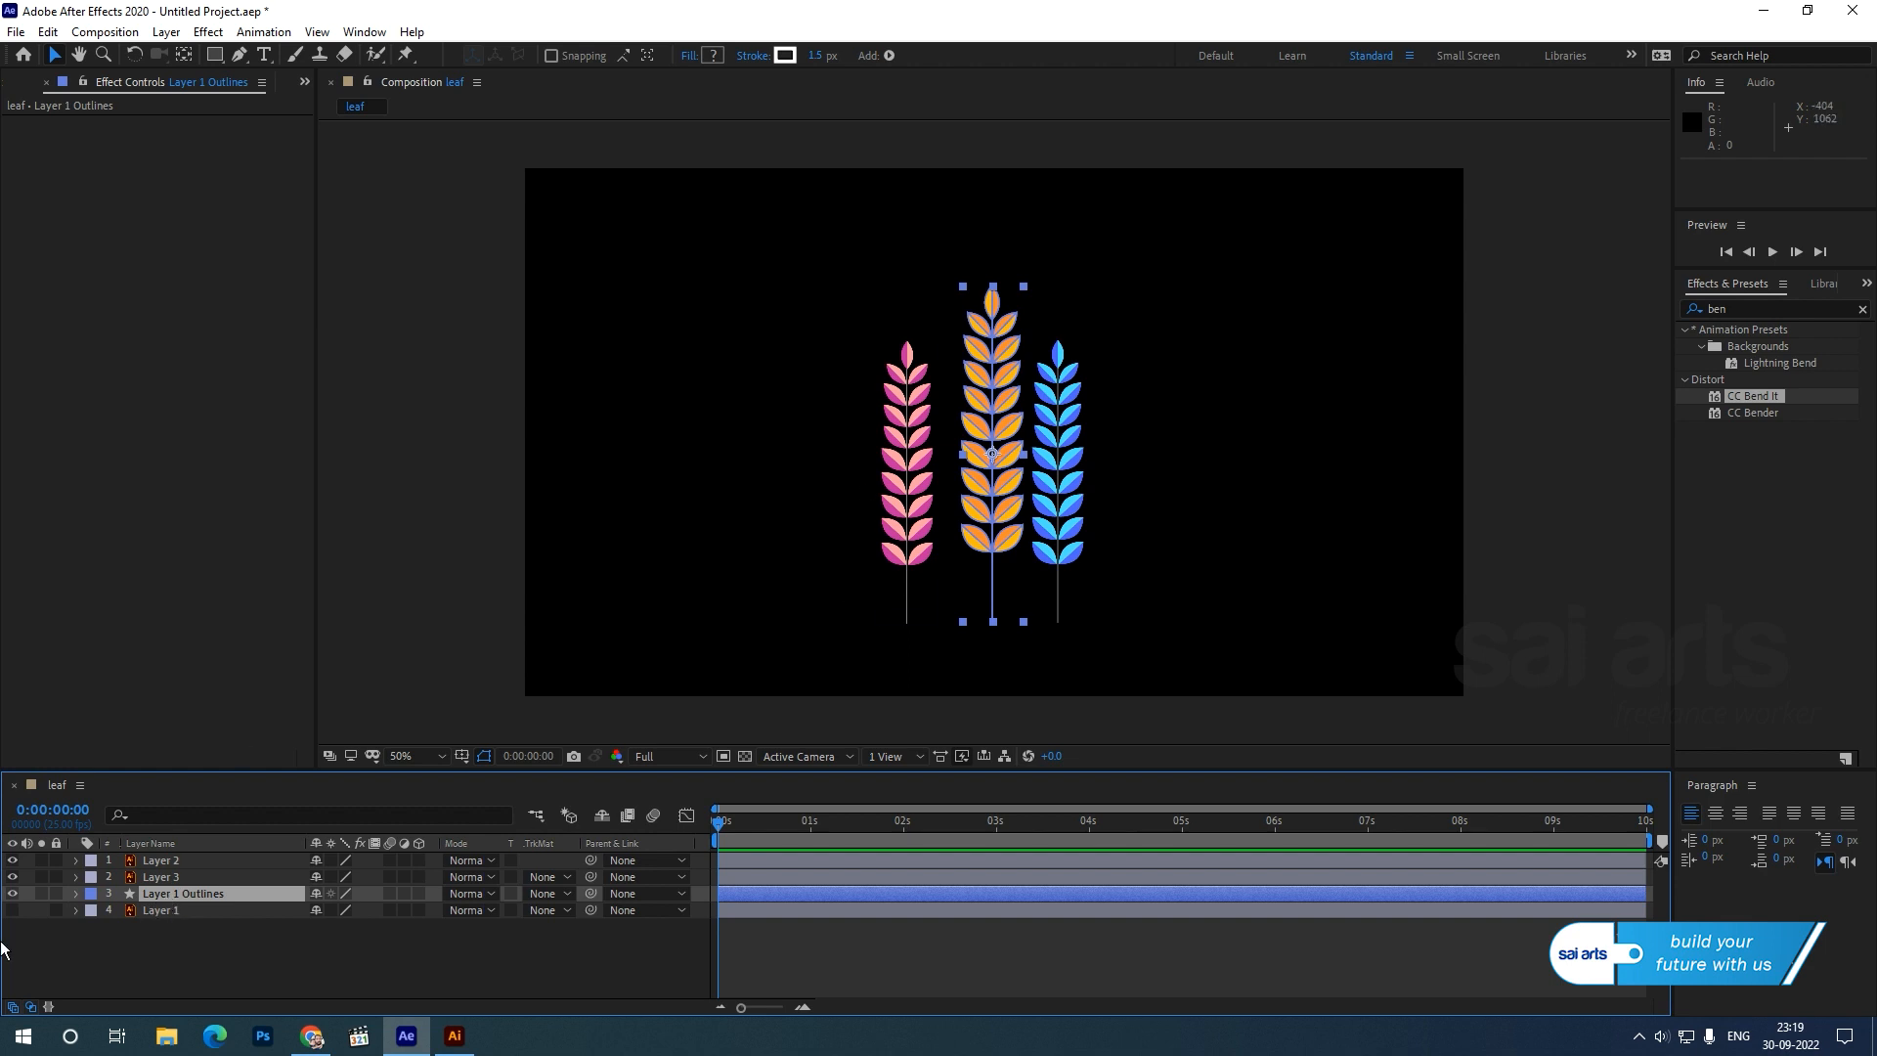
pyautogui.click(13, 912)
pyautogui.click(13, 911)
# - Apply CC Bend It to Layer 1 Outlines and move its End point just above the plant's tip, about 956, 220.5
pyautogui.doubleClick(1744, 396)
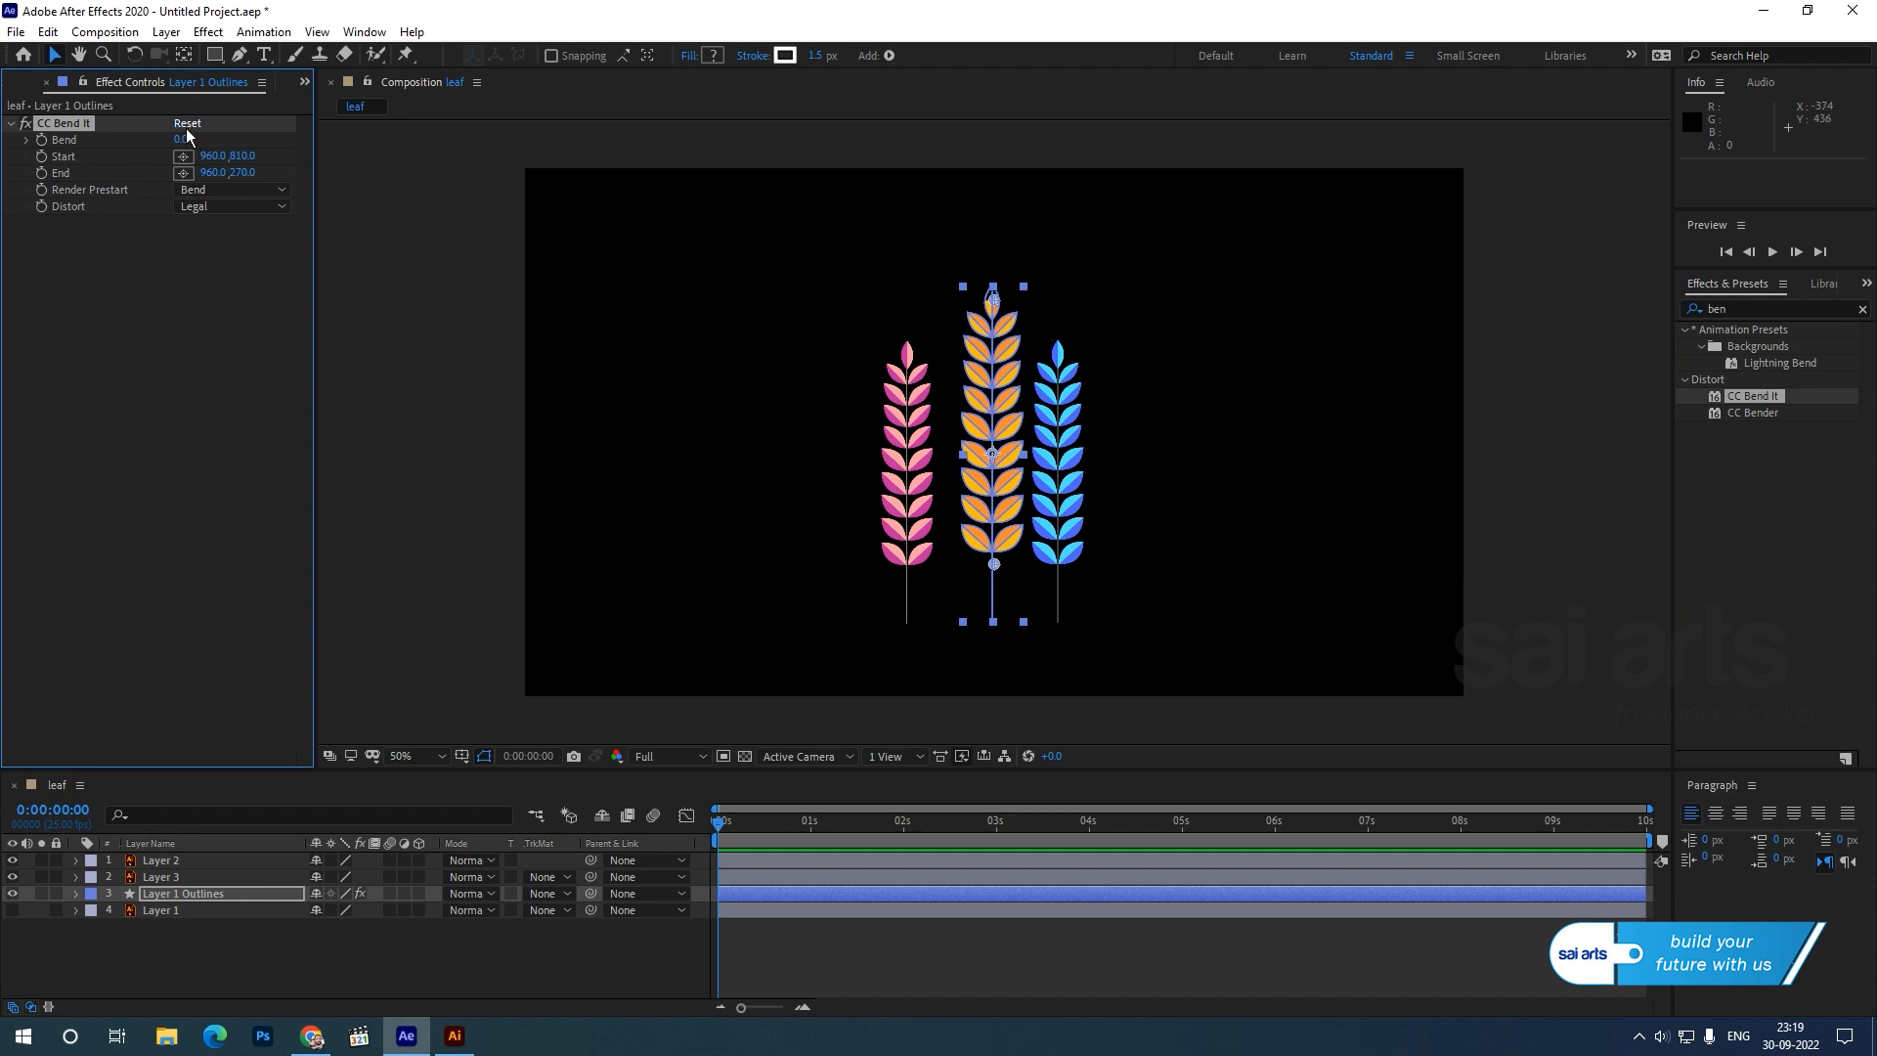
pyautogui.moveTo(185, 143)
pyautogui.mouseDown()
pyautogui.moveTo(234, 147)
pyautogui.moveTo(210, 168)
pyautogui.mouseUp()
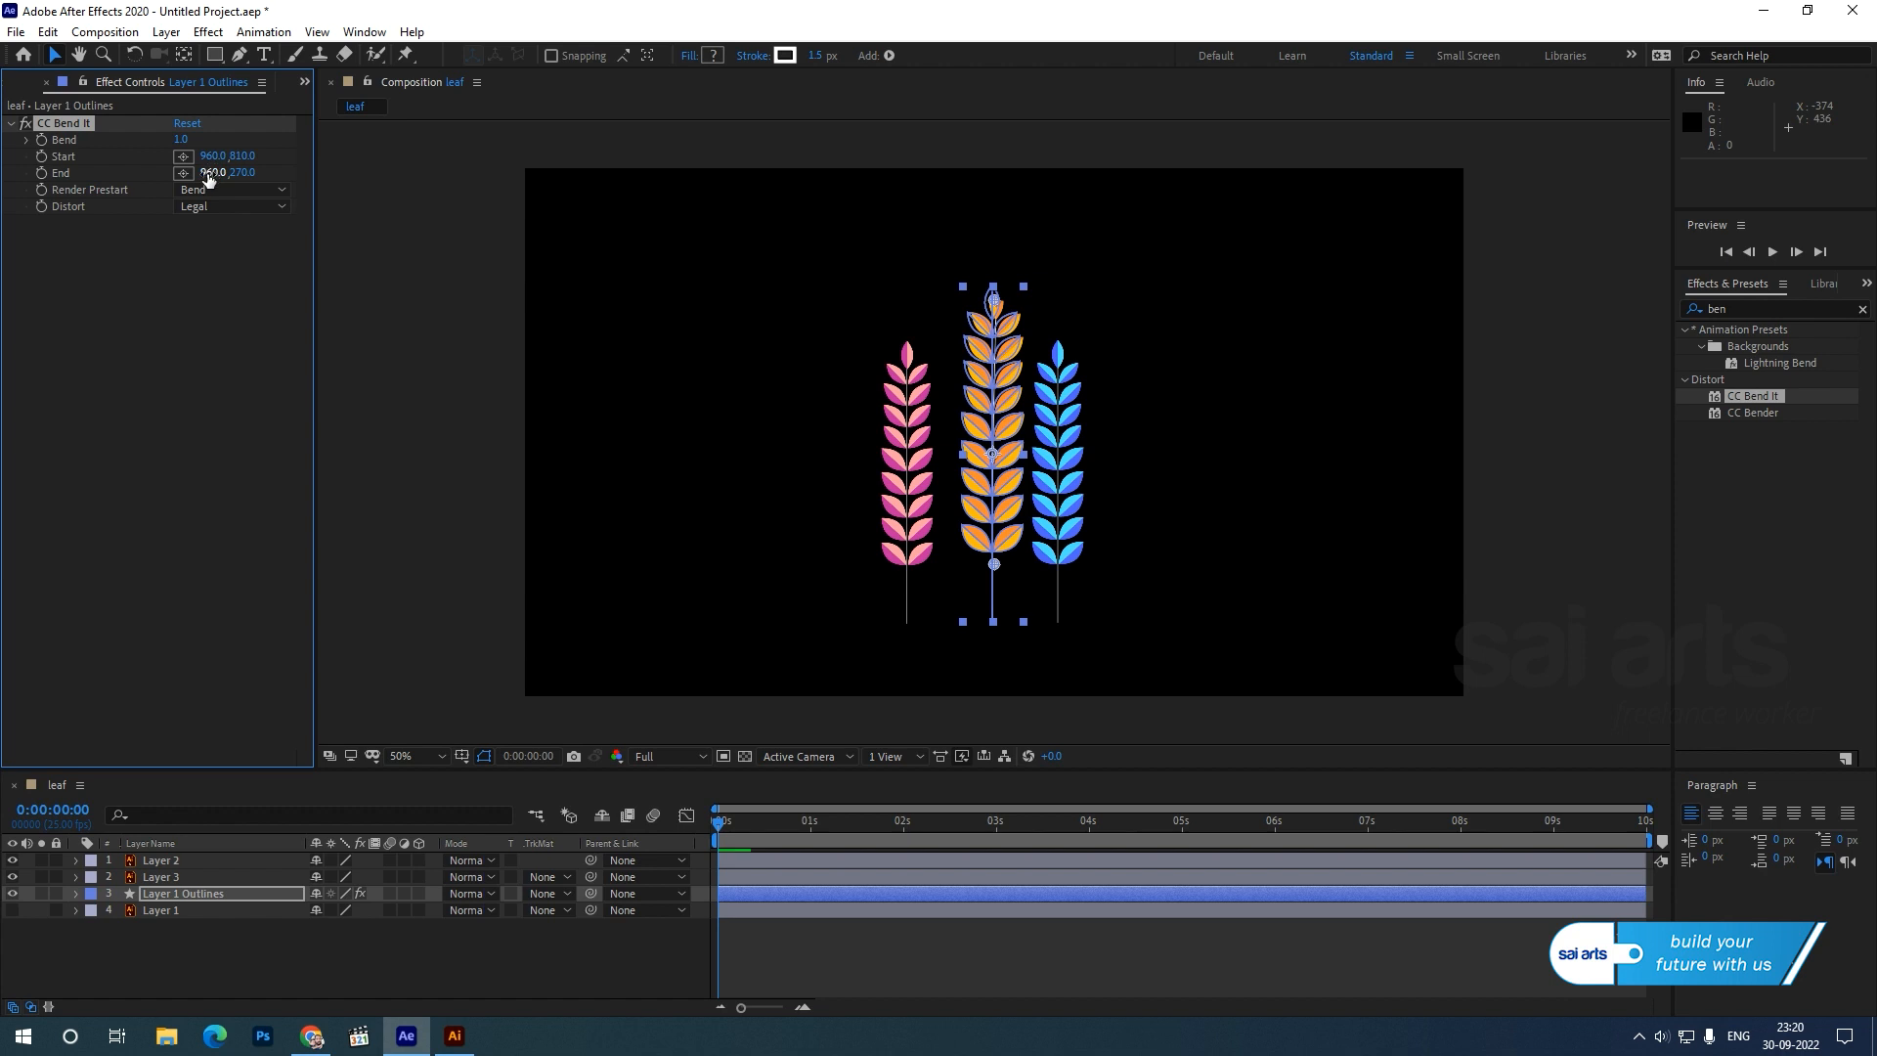
pyautogui.hotkey('ctrl', 'z')
pyautogui.scroll(4, 1012, 307)
pyautogui.scroll(3, 1006, 322)
pyautogui.moveTo(1004, 298); pyautogui.dragTo(990, 195)
pyautogui.scroll(-8, 1019, 412)
pyautogui.scroll(4, 1018, 412)
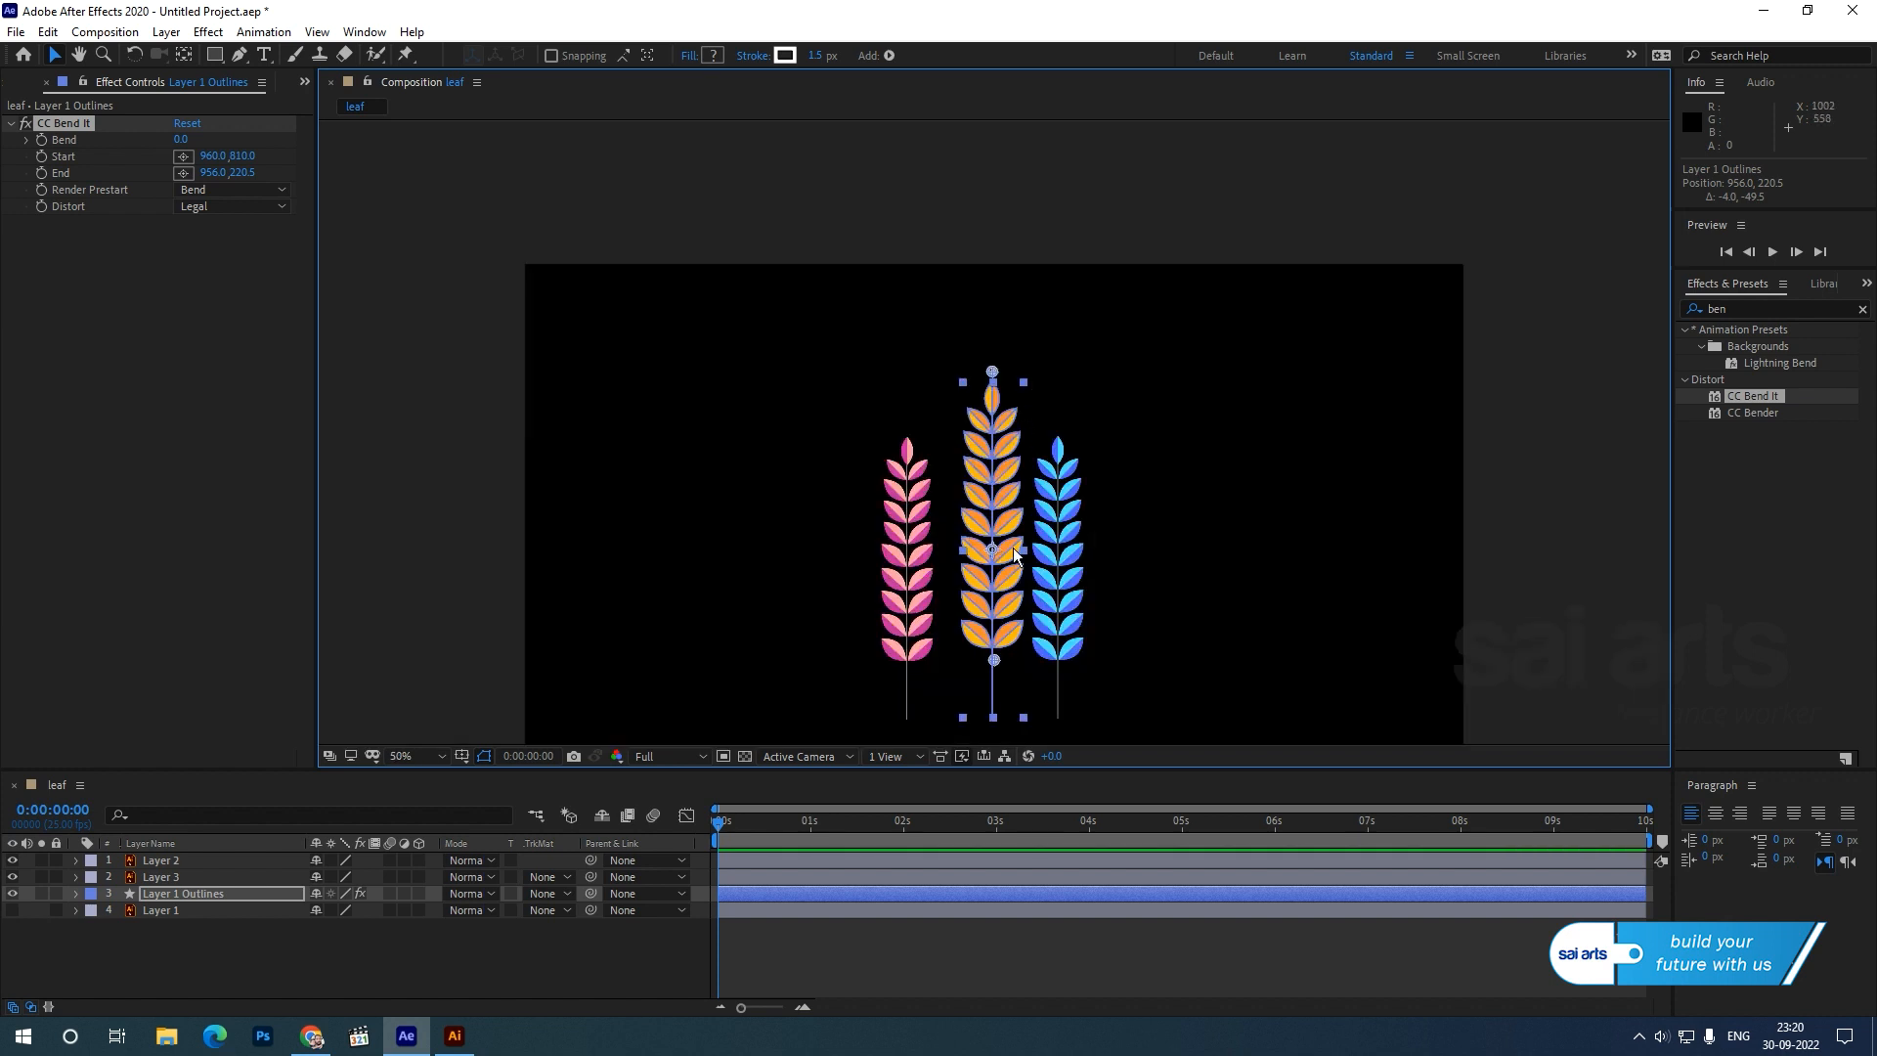
# - Move the CC Bend It Start point to the base of the orange plant's stem, about 960, 934, and test the bend, restoring it to 0
pyautogui.moveTo(180, 142); pyautogui.dragTo(186, 181)
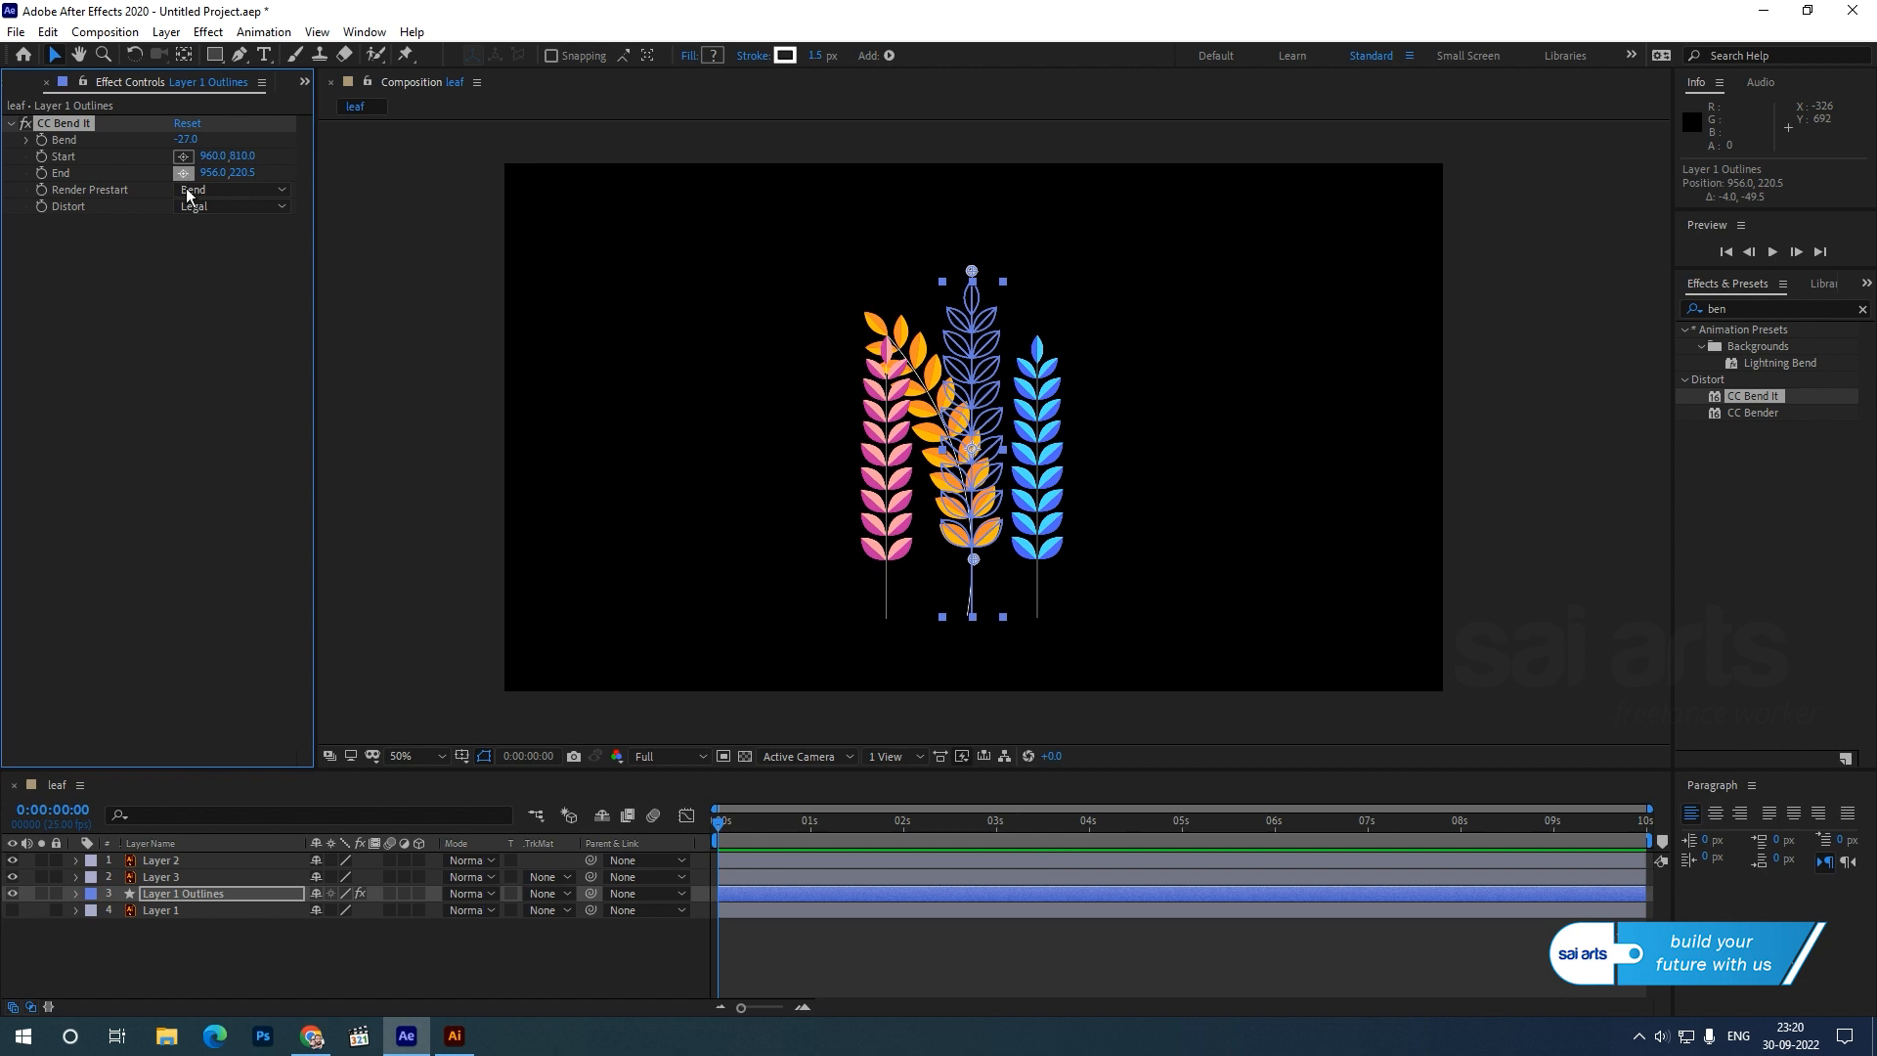
pyautogui.moveTo(972, 559); pyautogui.dragTo(974, 623)
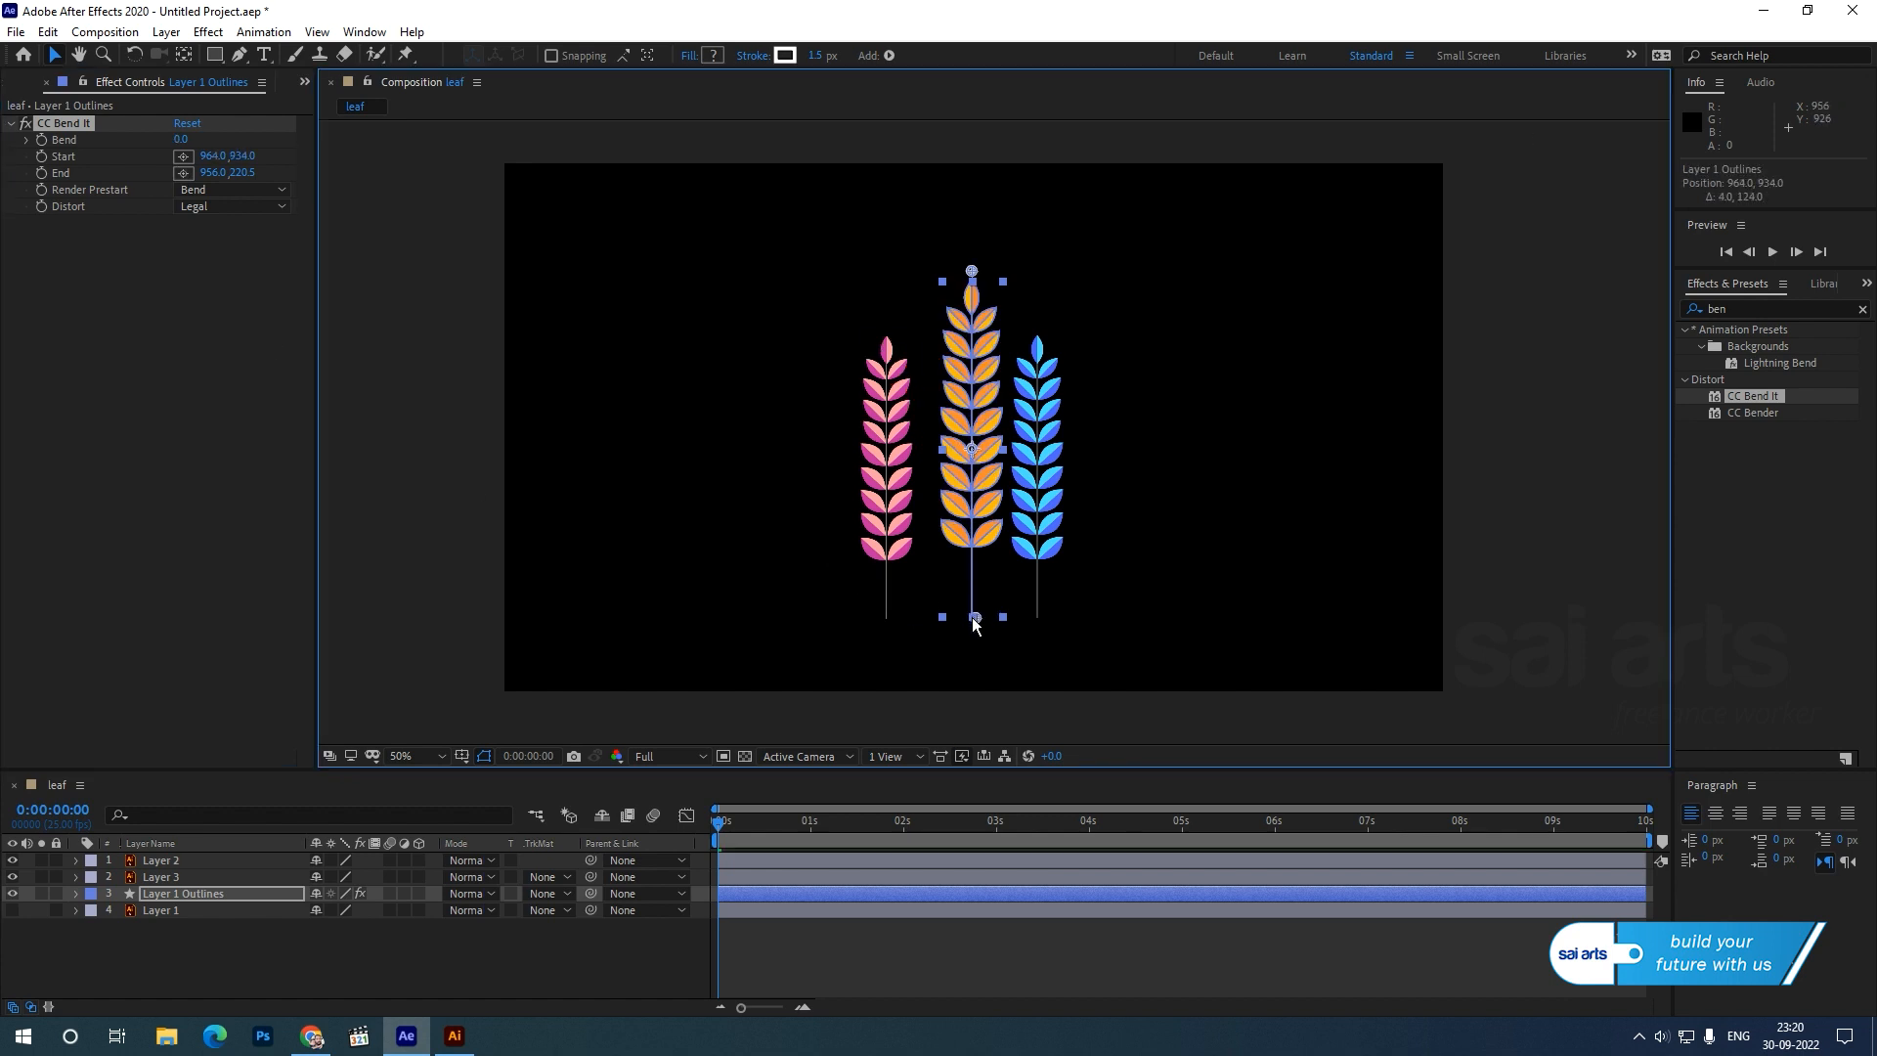
pyautogui.moveTo(179, 140)
pyautogui.mouseDown()
pyautogui.moveTo(215, 142)
pyautogui.moveTo(160, 158)
pyautogui.moveTo(235, 156)
pyautogui.moveTo(176, 156)
pyautogui.moveTo(213, 156)
pyautogui.mouseUp()
pyautogui.hotkey('ctrl', 'z')
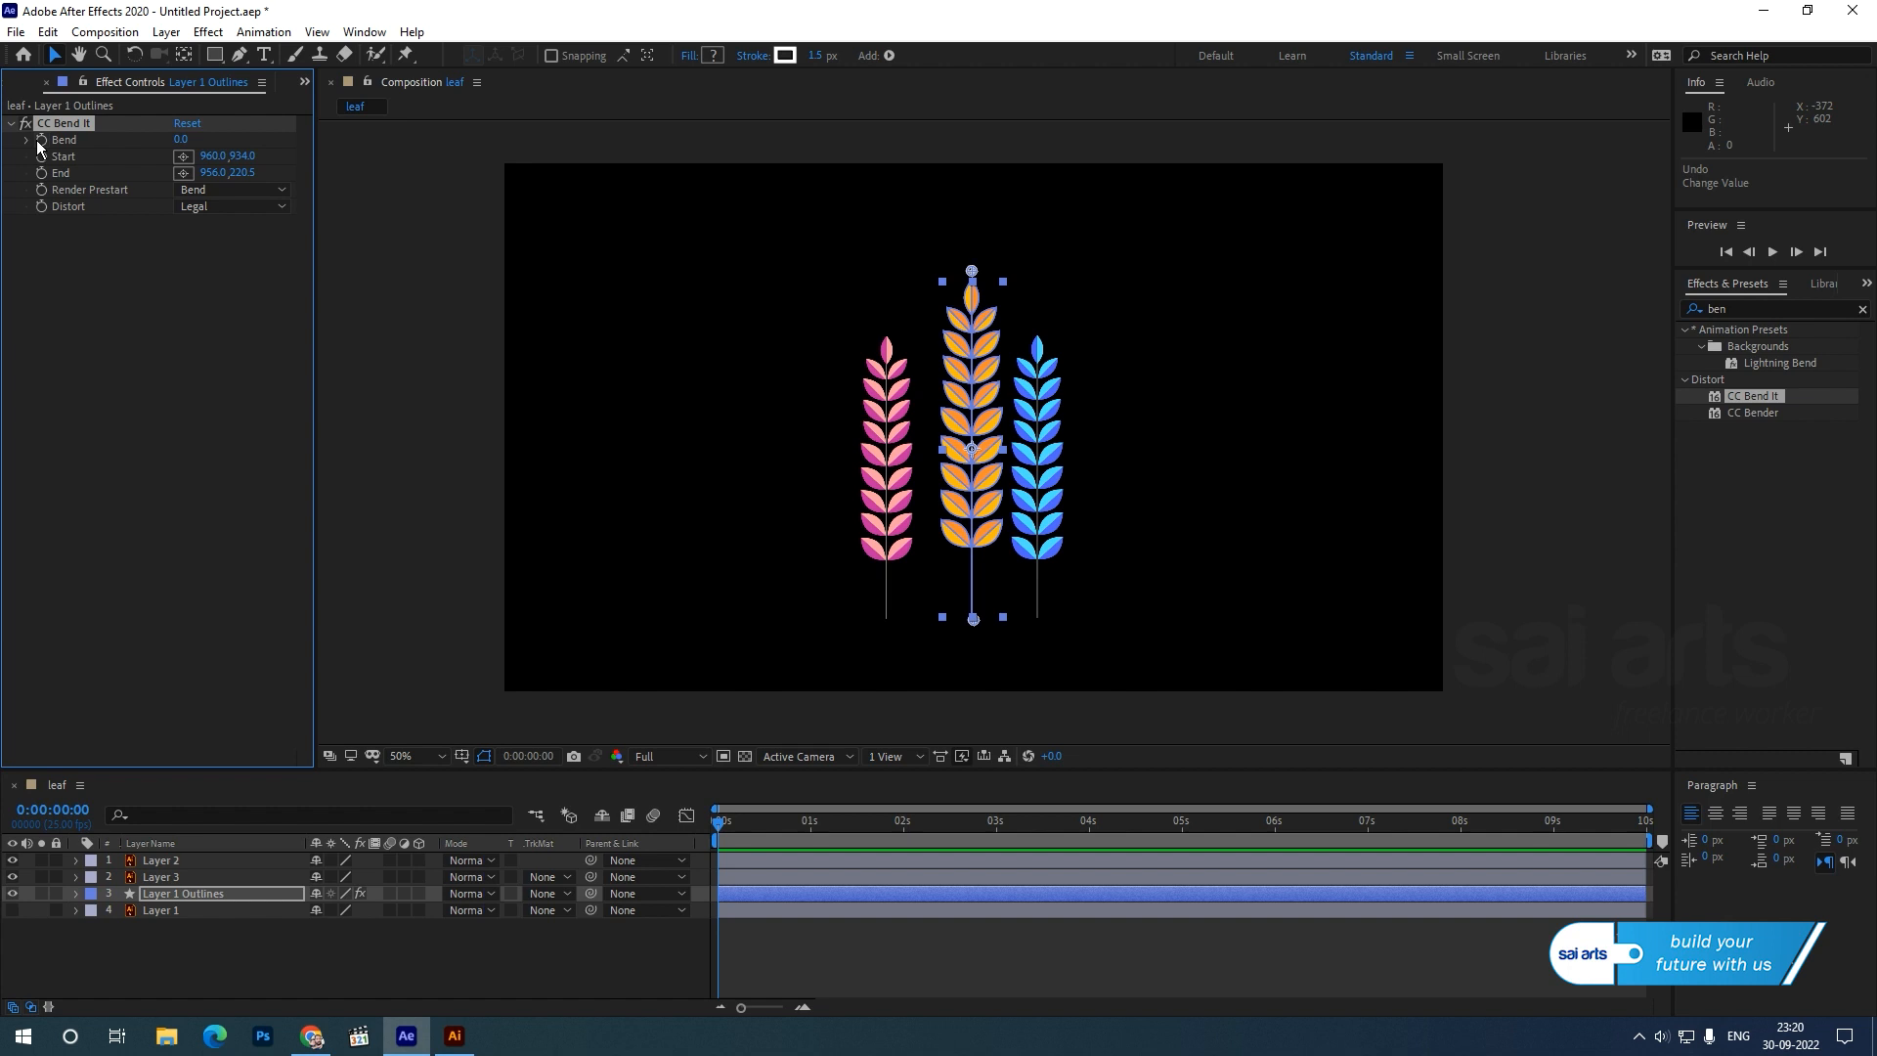
# - Keyframe Bend on Layer 1 Outlines from 0 at the first frame to about 13 at 0:00:01:24, and reveal the layer's keyframes
pyautogui.moveTo(719, 824); pyautogui.dragTo(900, 855)
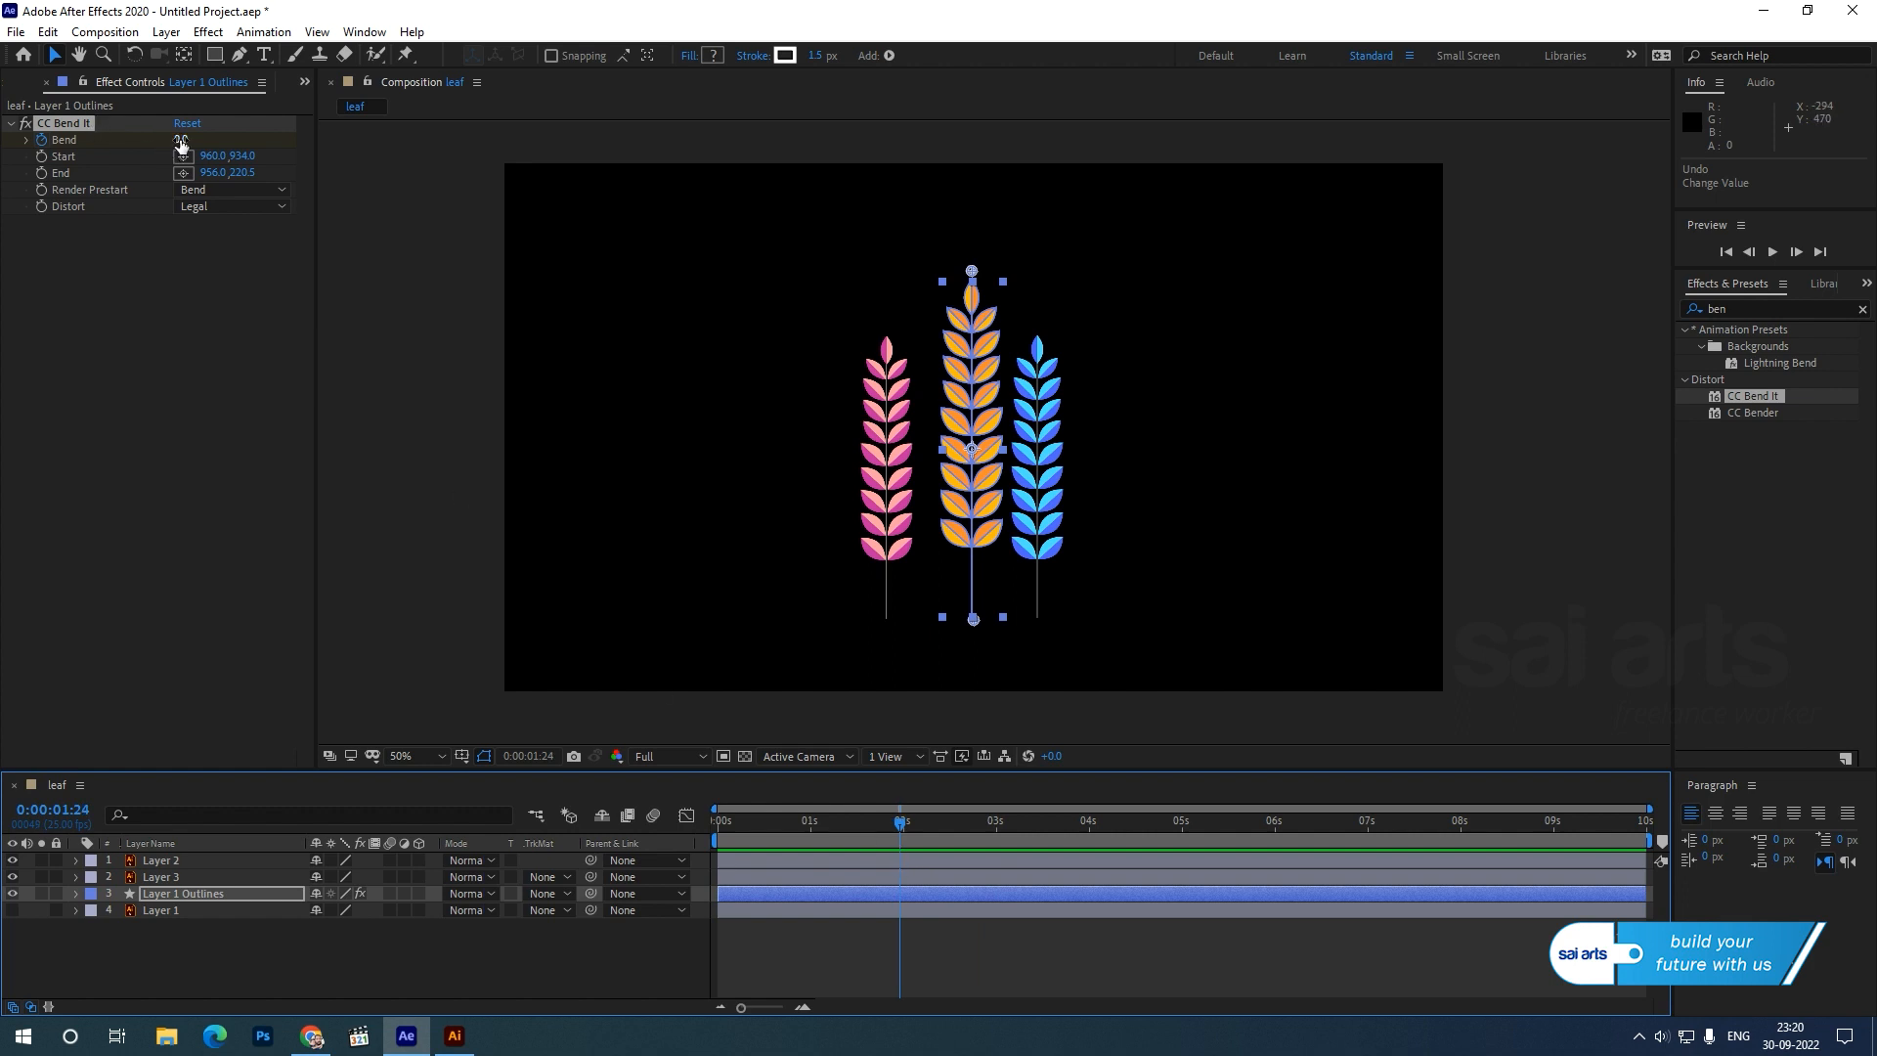
pyautogui.moveTo(181, 139); pyautogui.dragTo(191, 139)
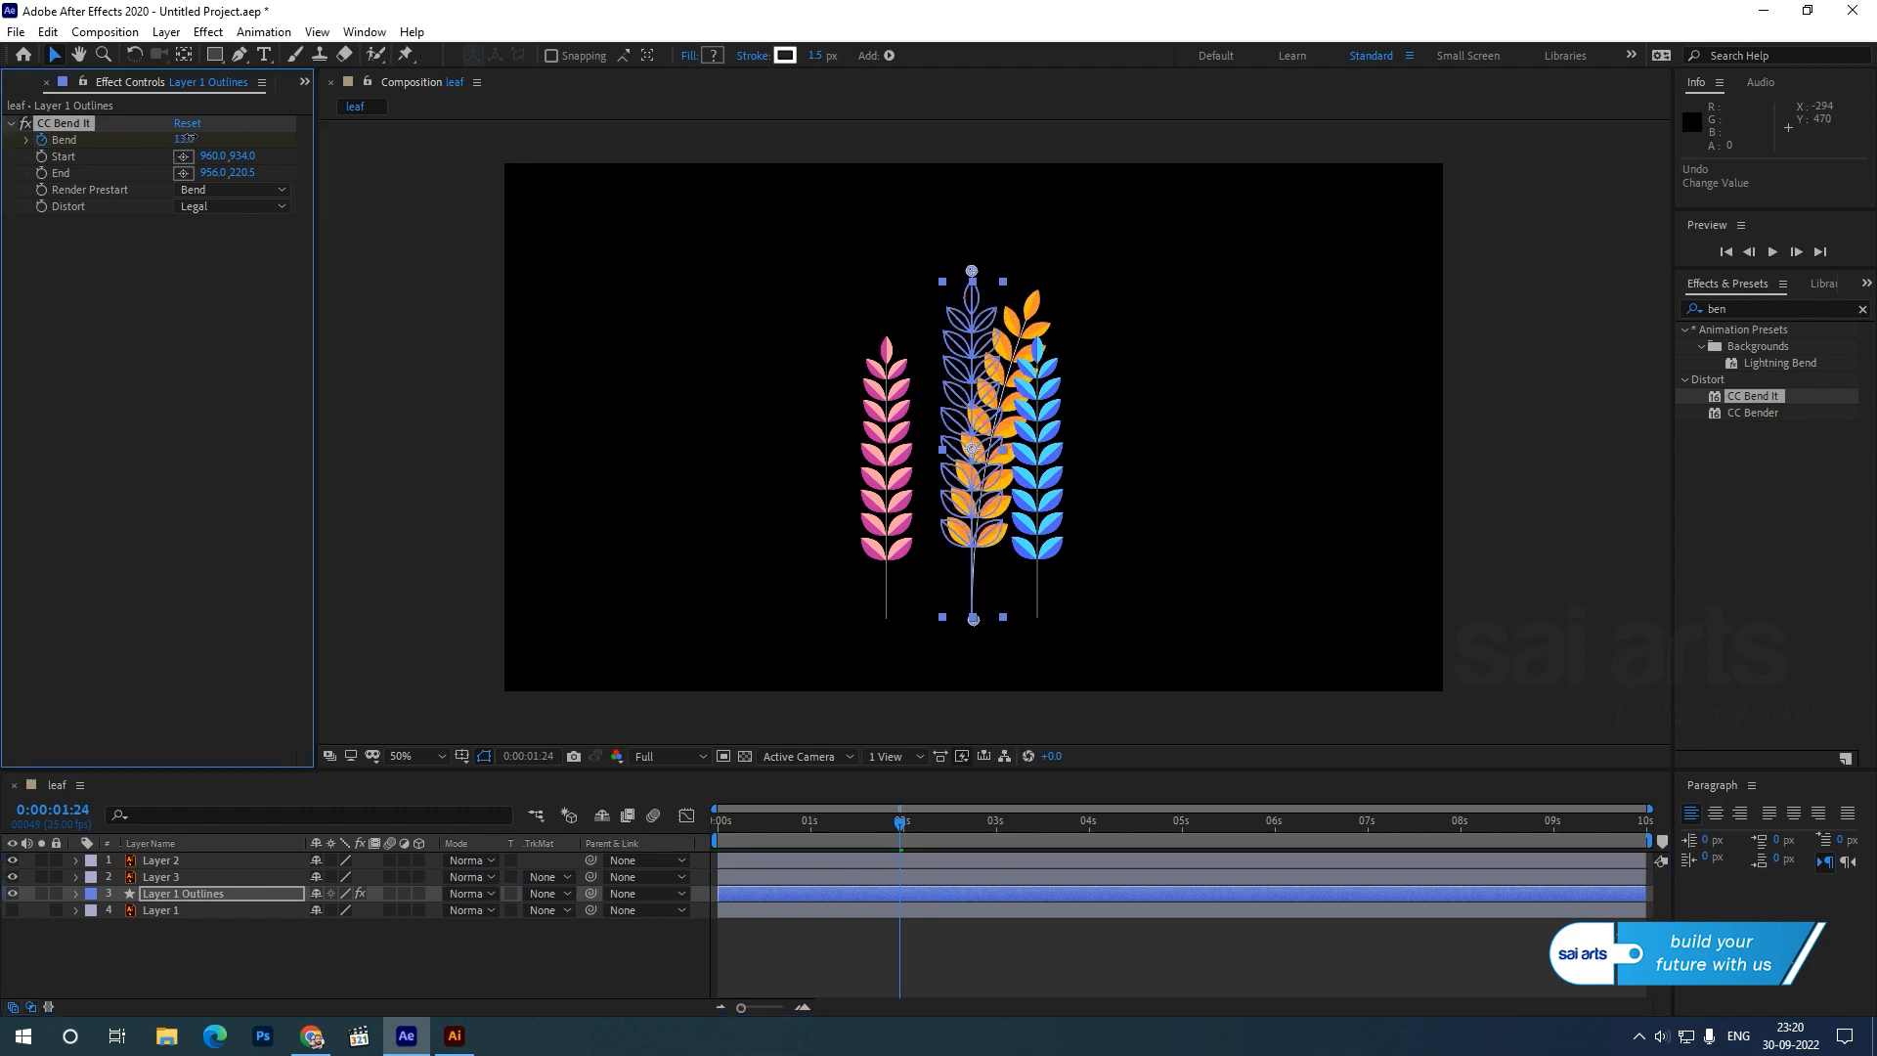
pyautogui.moveTo(901, 843); pyautogui.dragTo(750, 827)
pyautogui.press('Home')
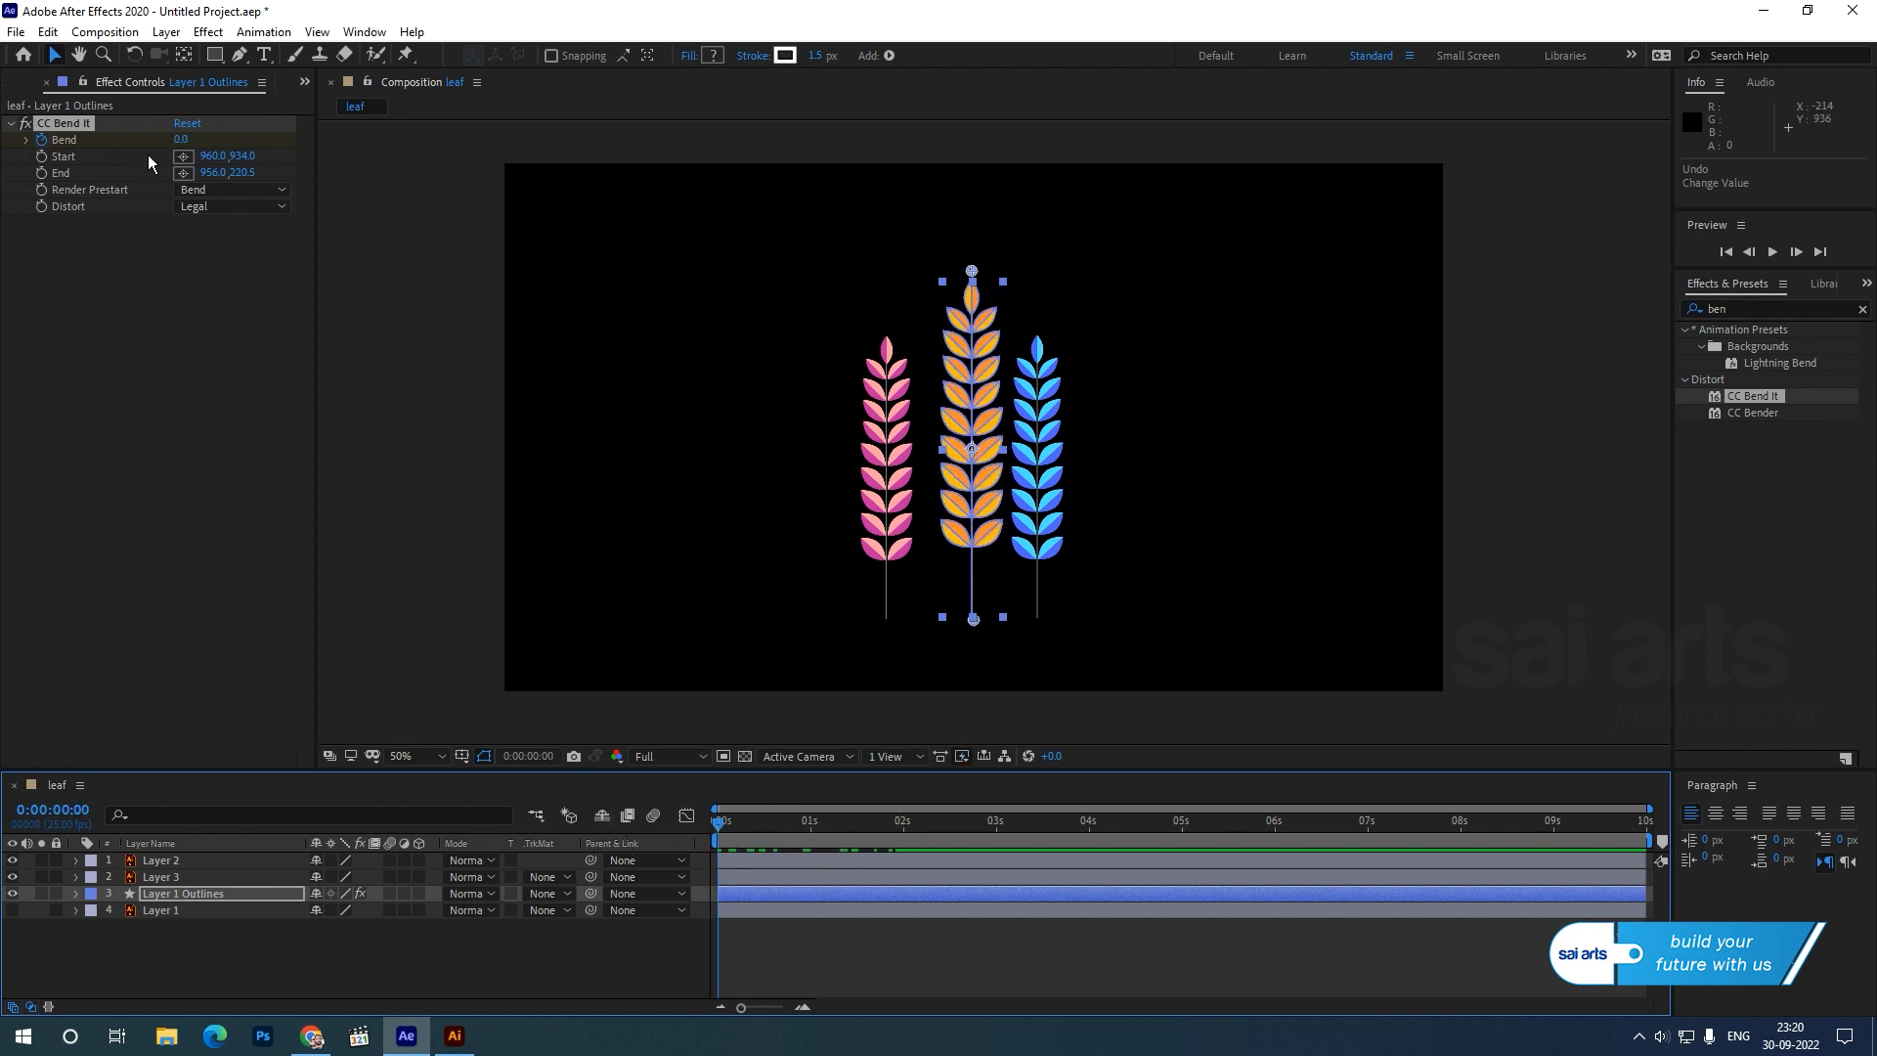
pyautogui.click(176, 894)
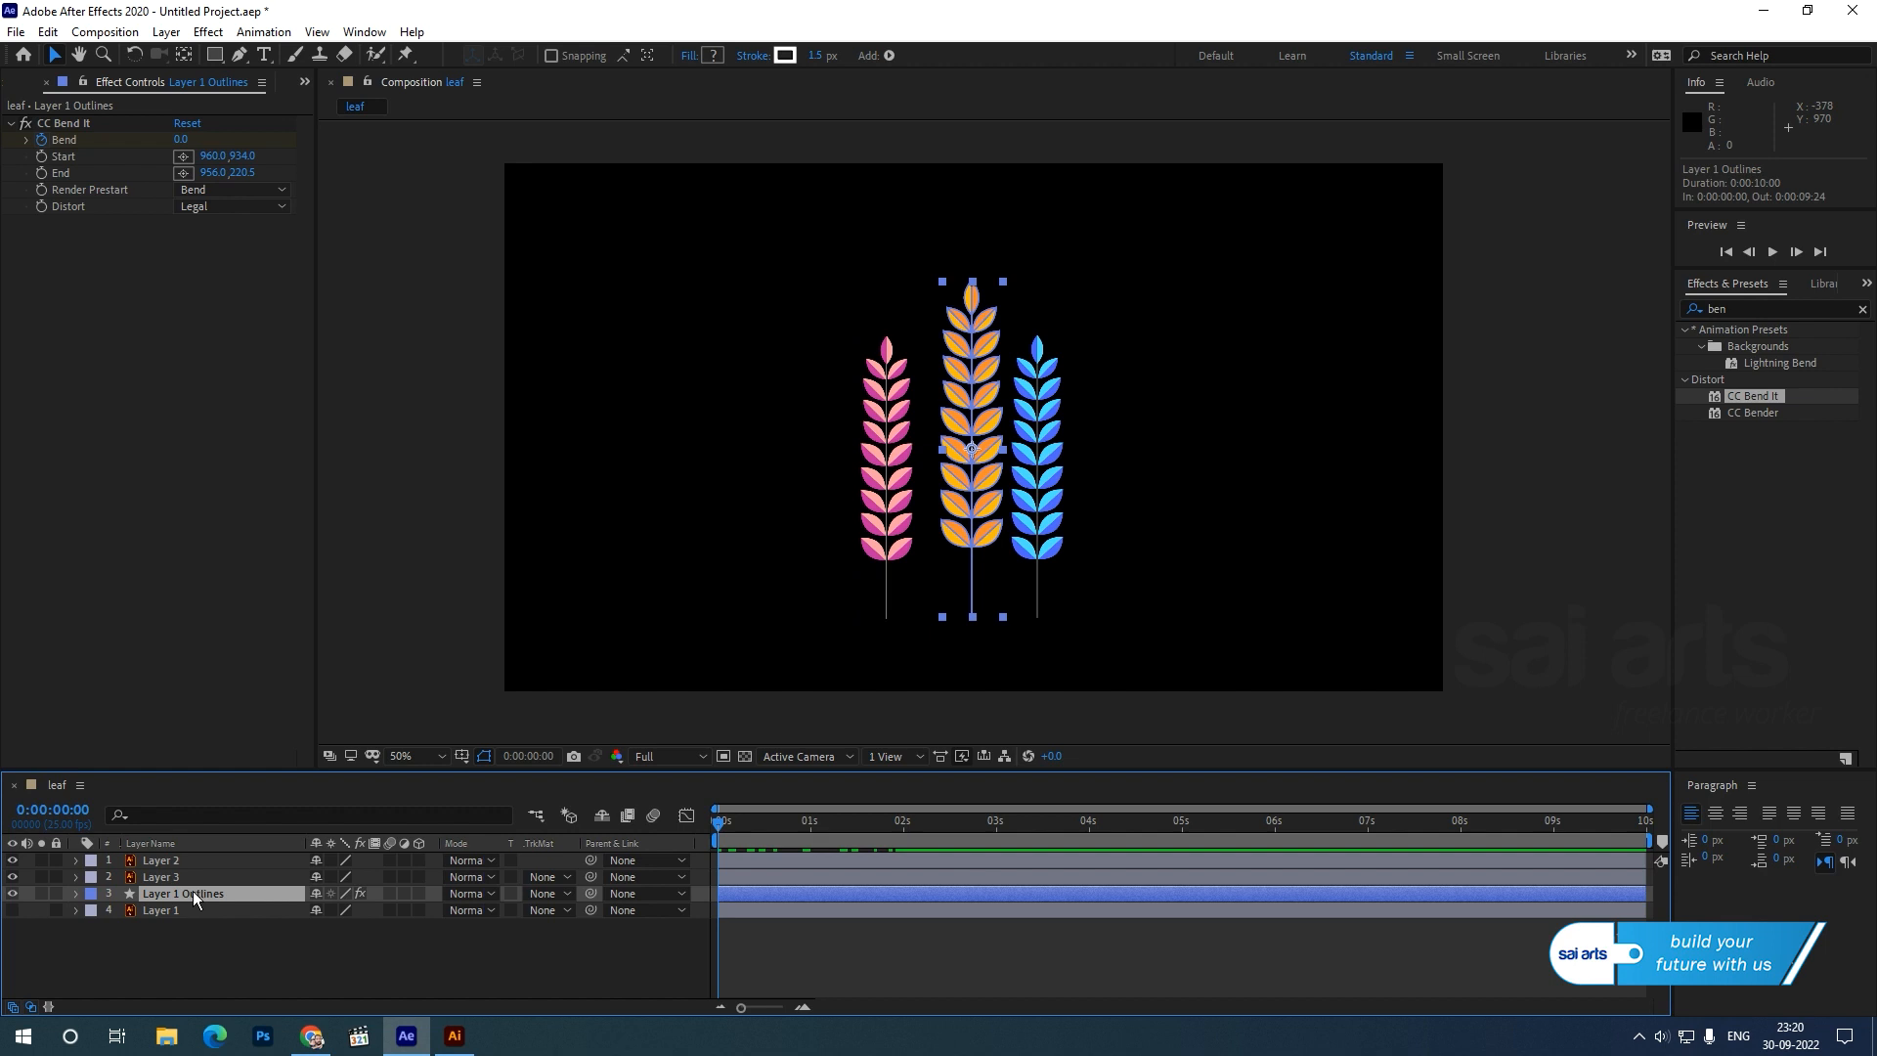
pyautogui.press('u')
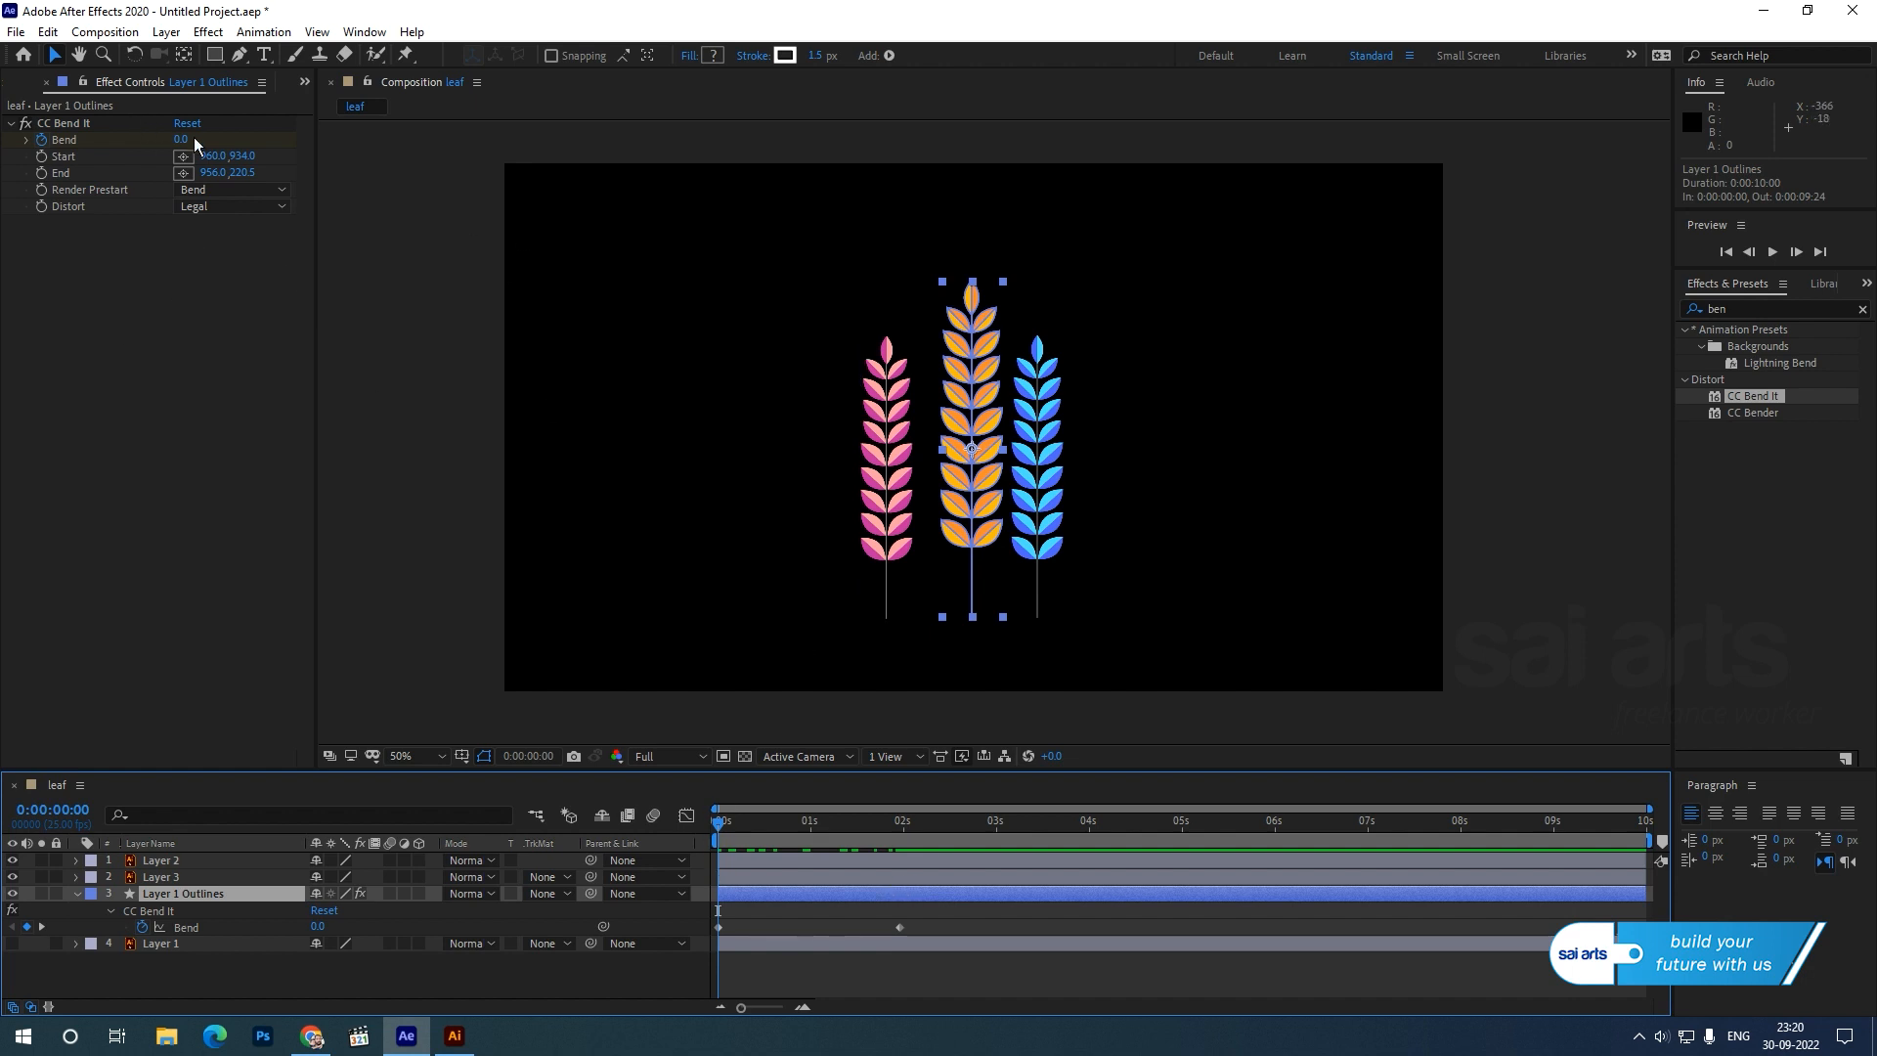
# - Set the Bend of Layer 1 Outlines to -13 at the first frame and preview the animation
pyautogui.moveTo(183, 142); pyautogui.dragTo(173, 141)
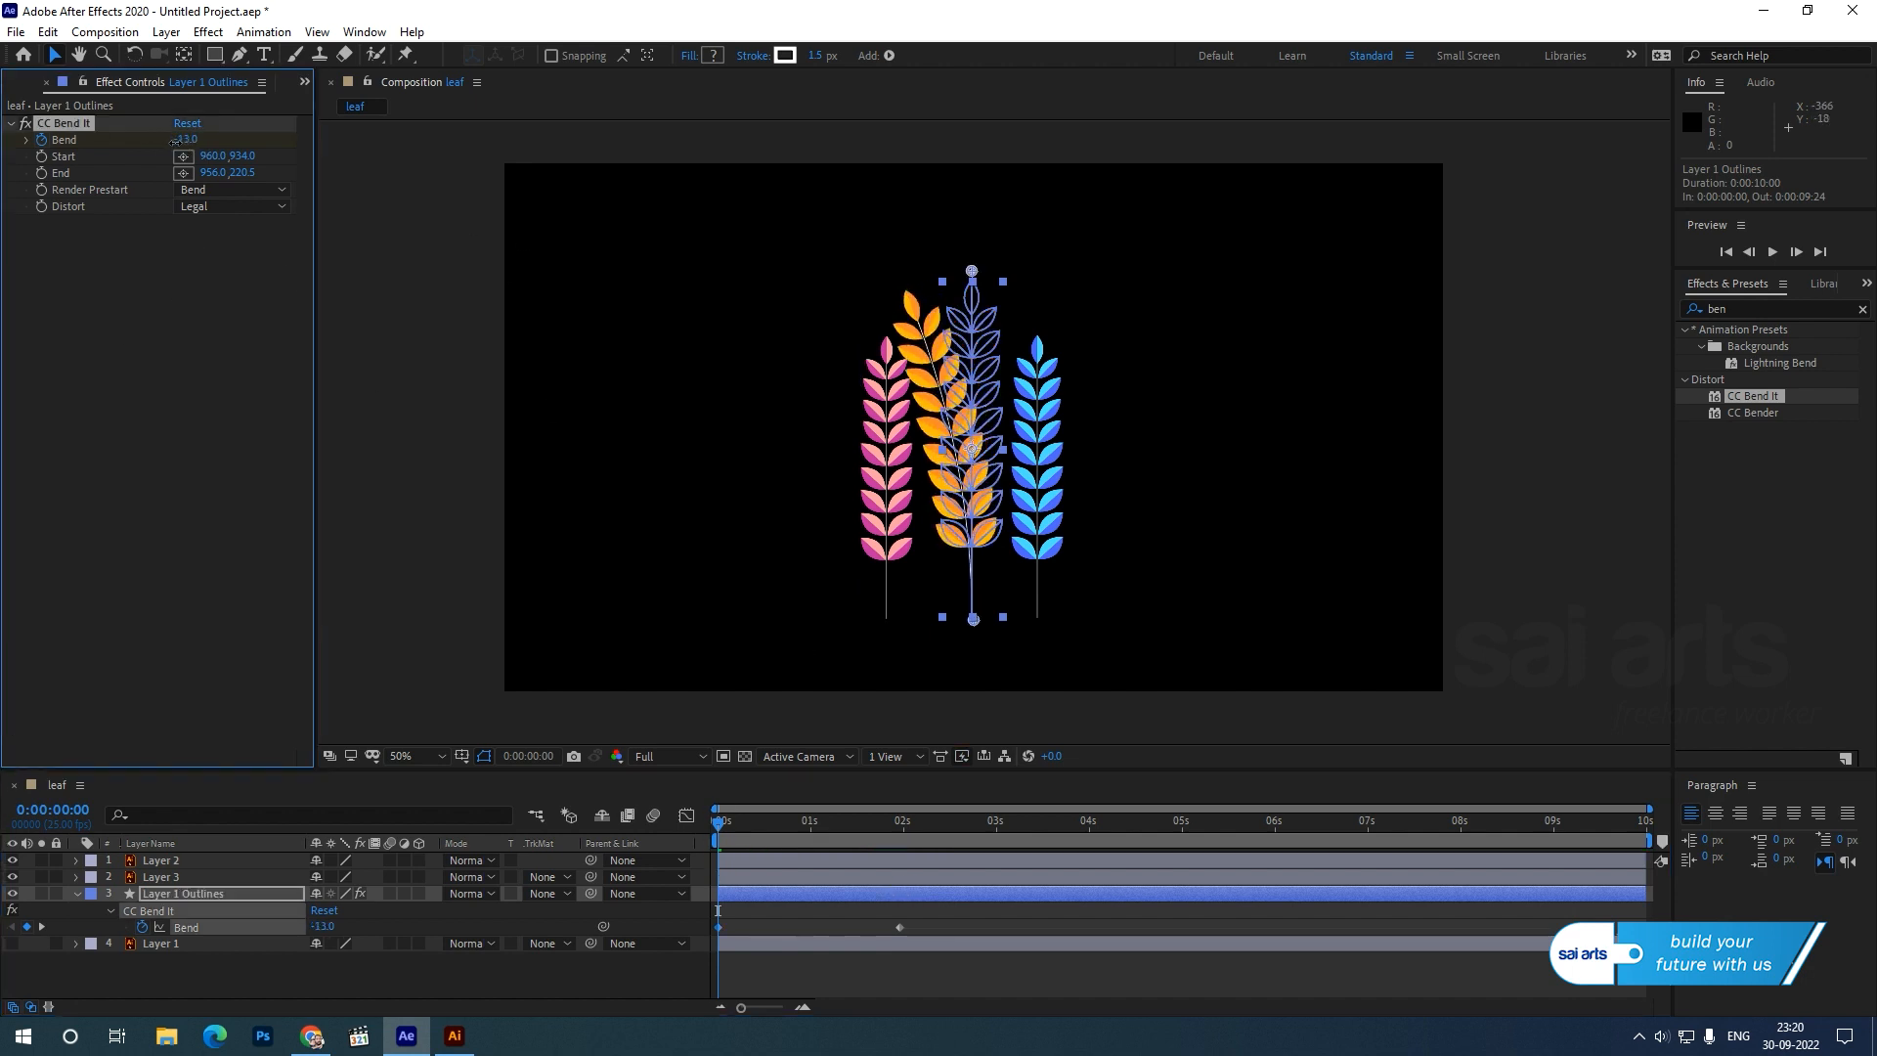
pyautogui.press('space')
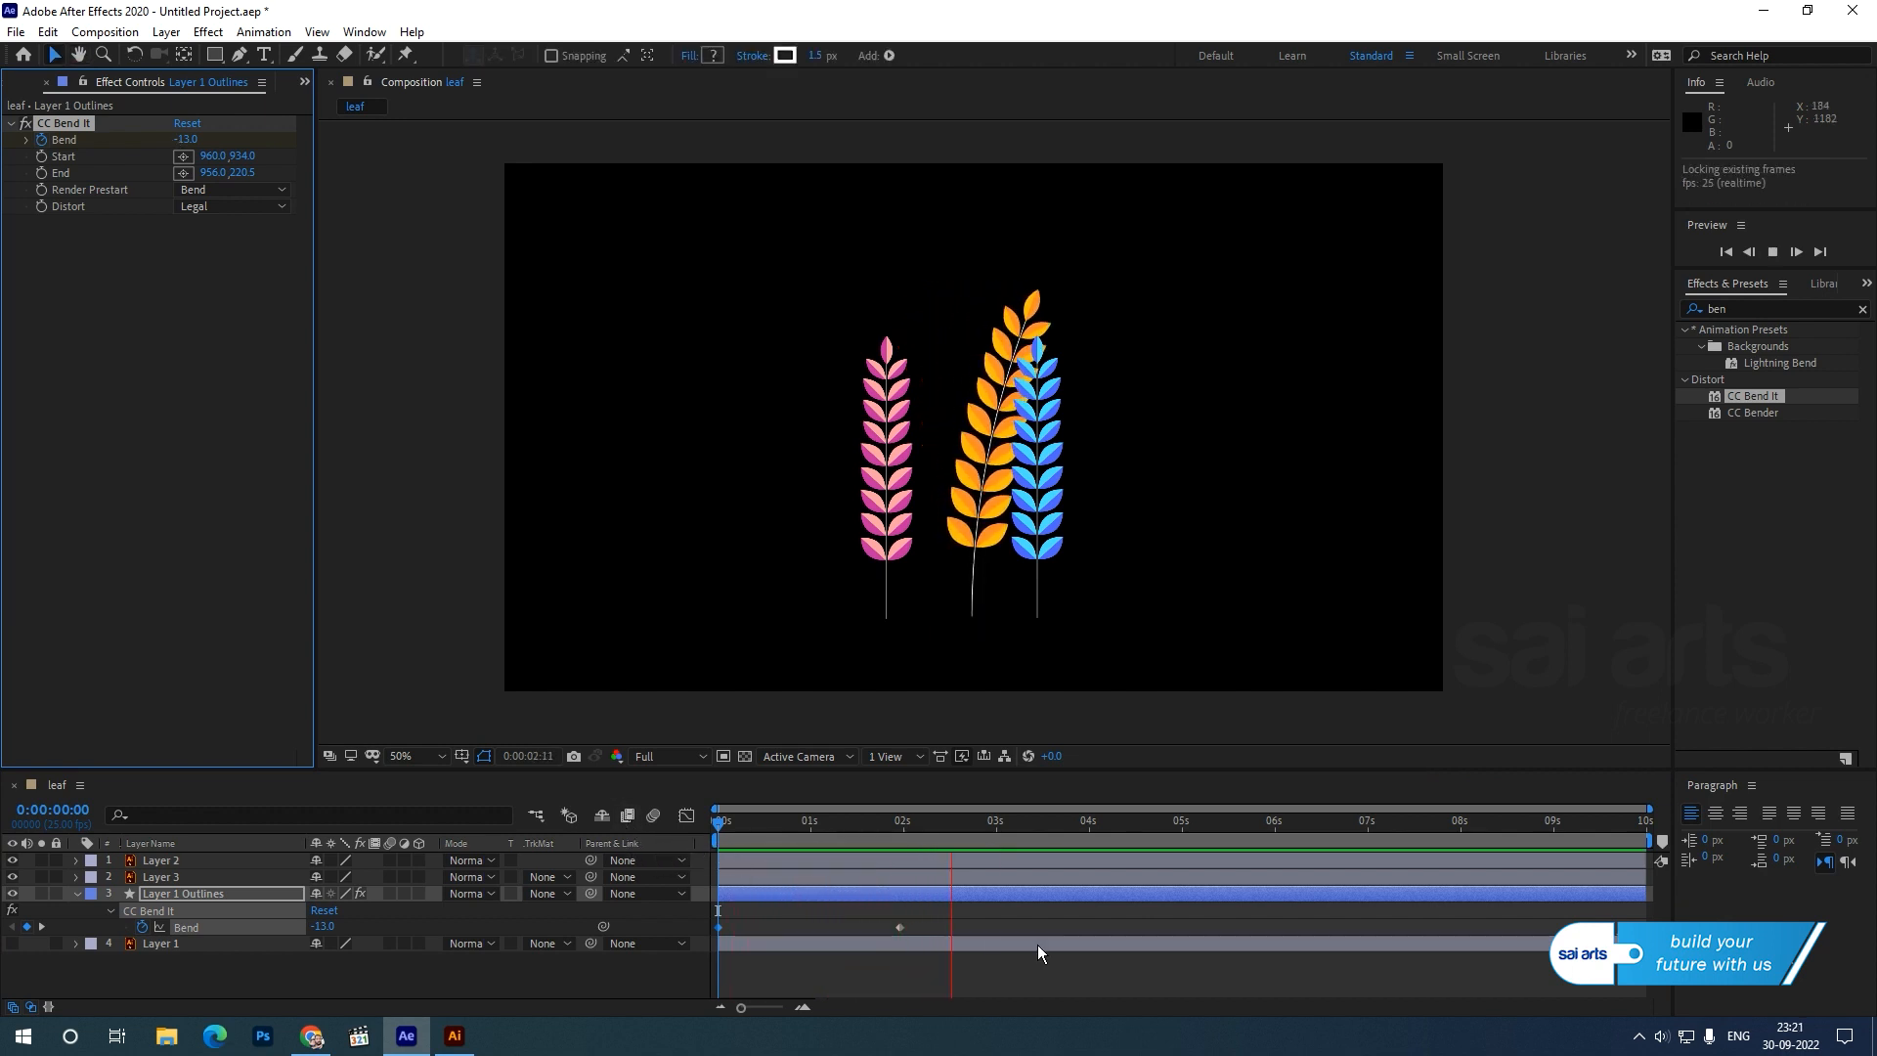
pyautogui.press('space')
# - Apply Easy Ease to both Bend keyframes of Layer 1 Outlines and preview the smoothed sway
pyautogui.moveTo(960, 850); pyautogui.dragTo(891, 839)
pyautogui.moveTo(724, 862); pyautogui.dragTo(819, 871)
pyautogui.moveTo(958, 933); pyautogui.dragTo(700, 938)
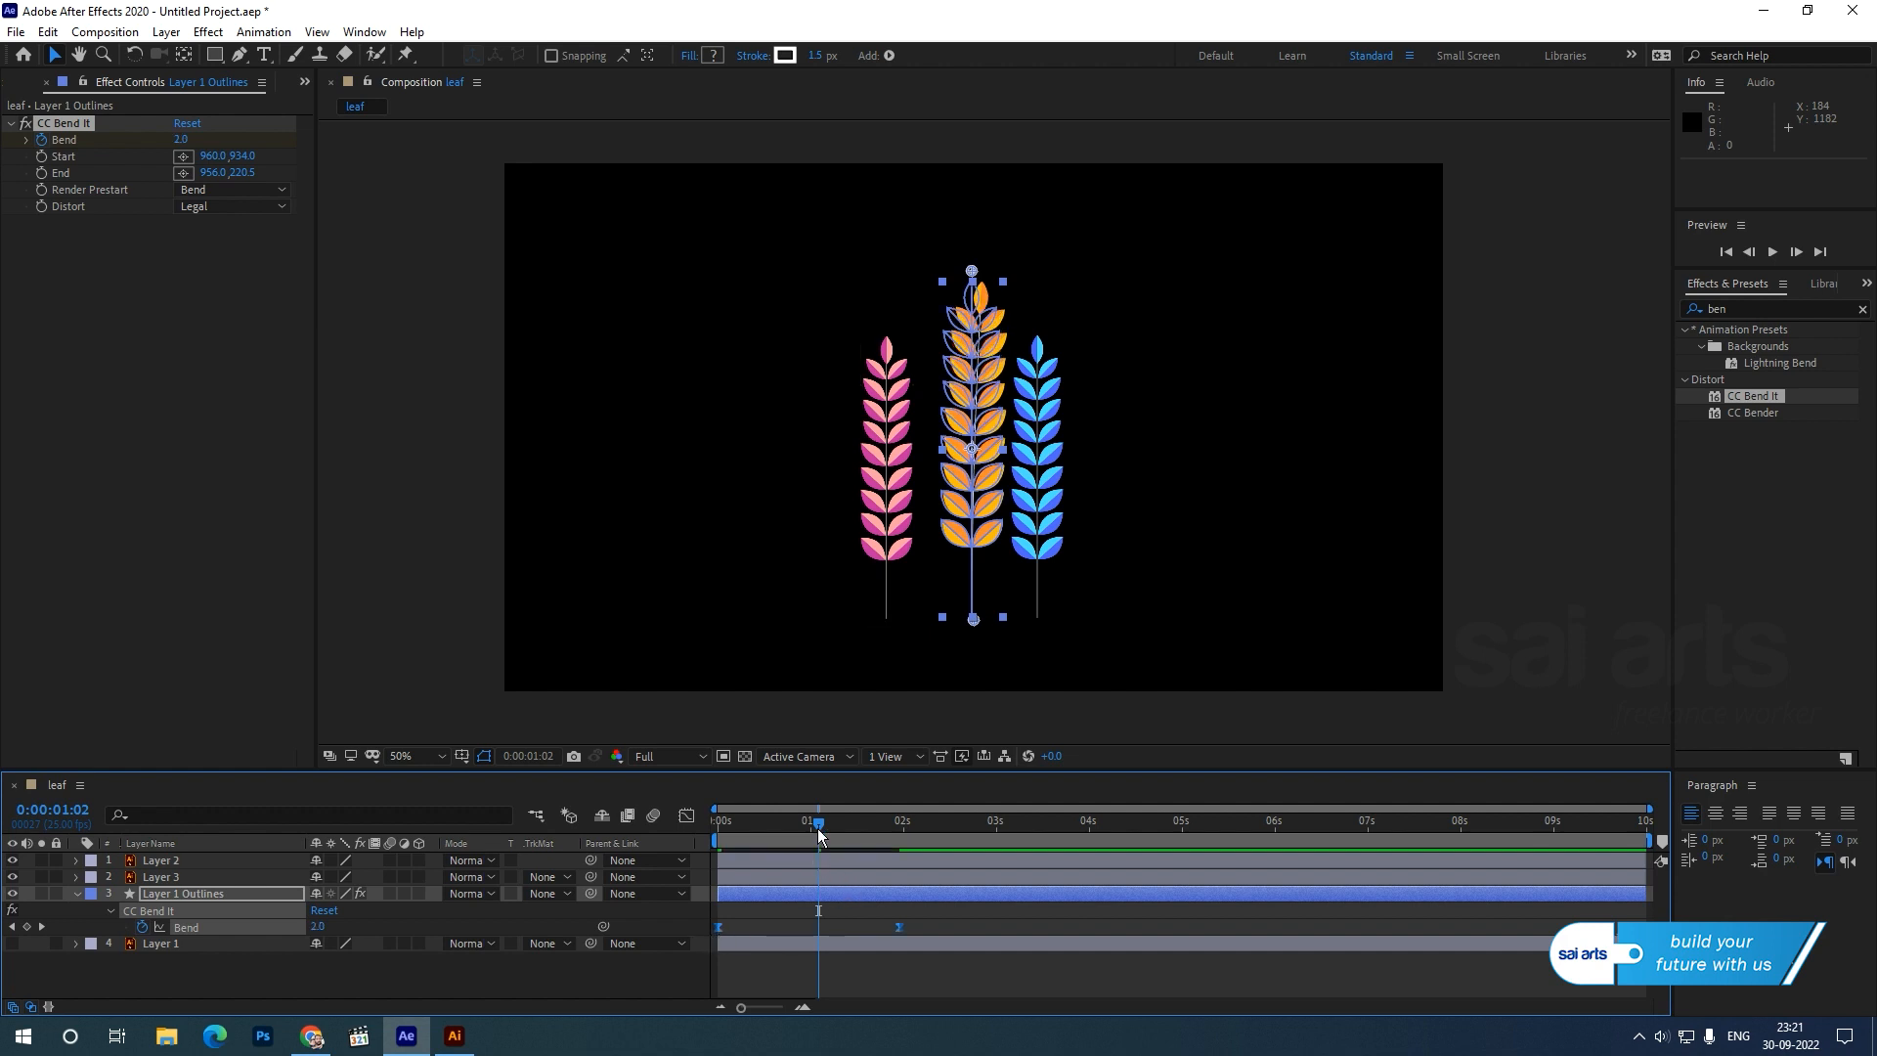
pyautogui.press('space')
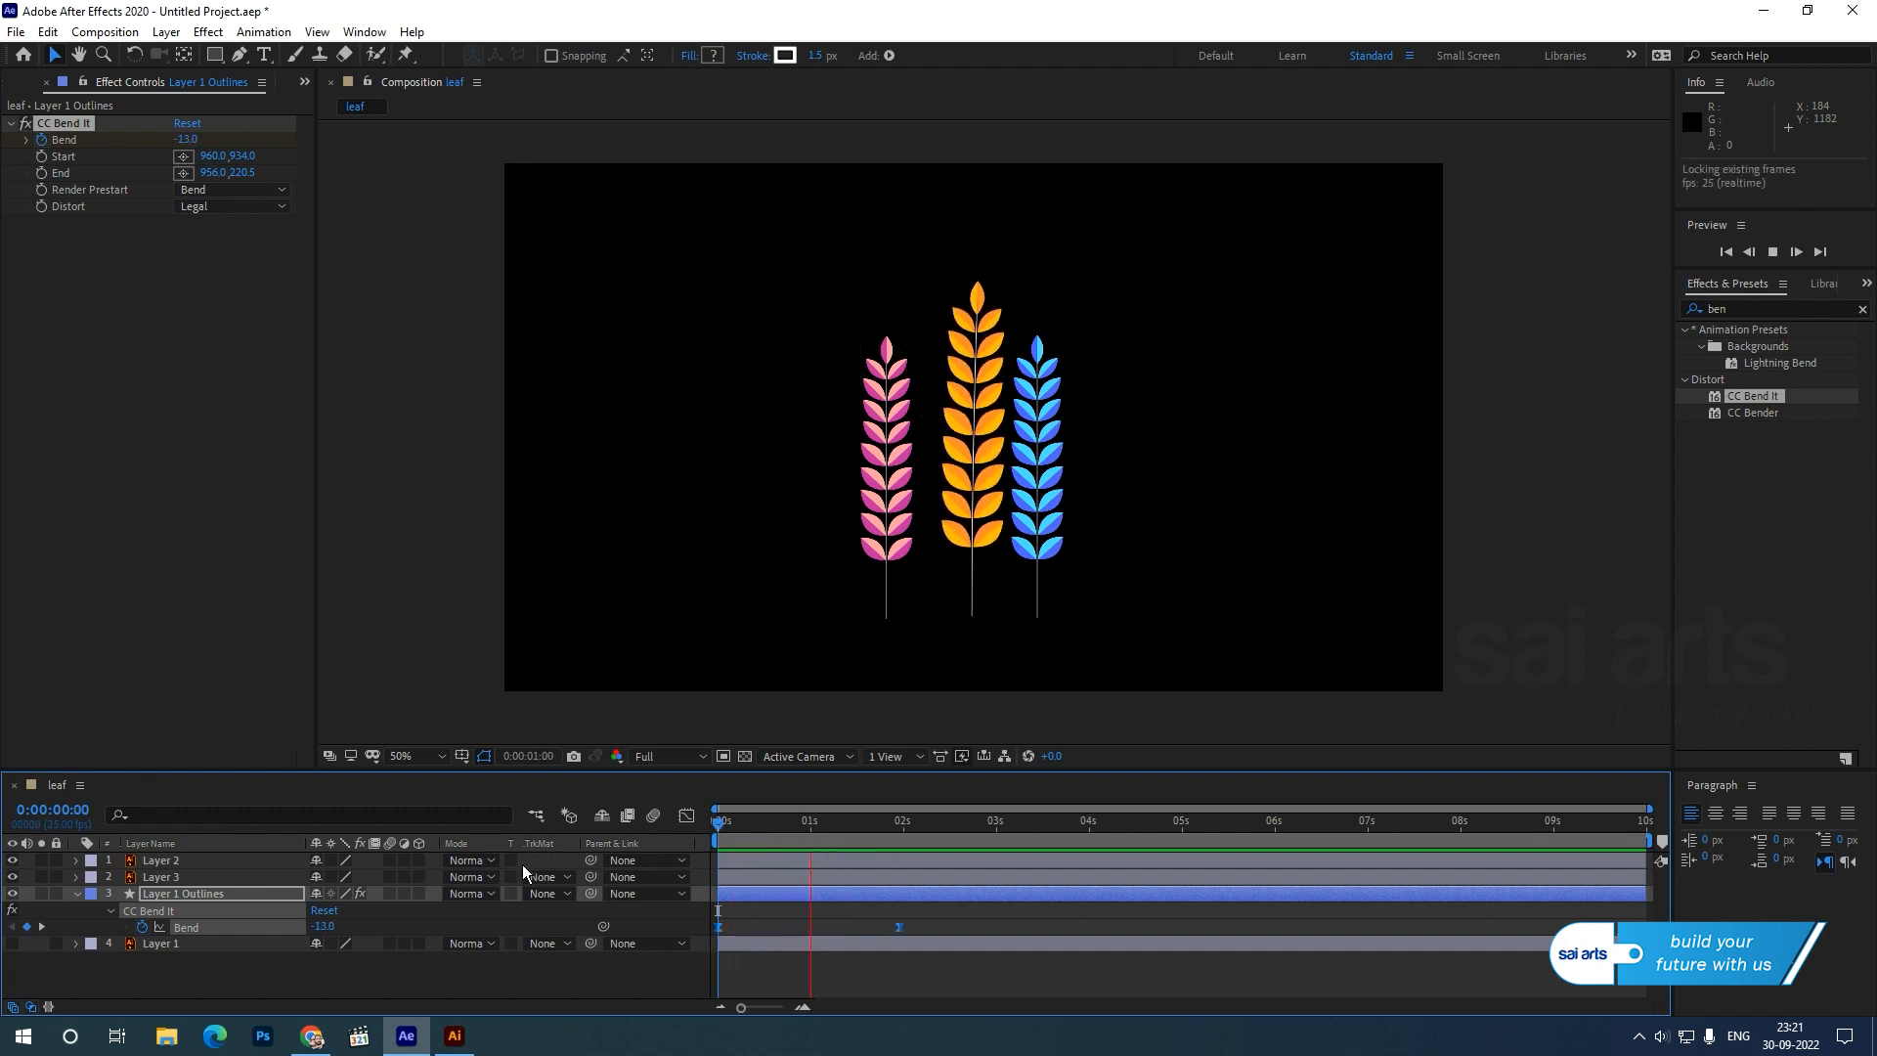
pyautogui.press('space')
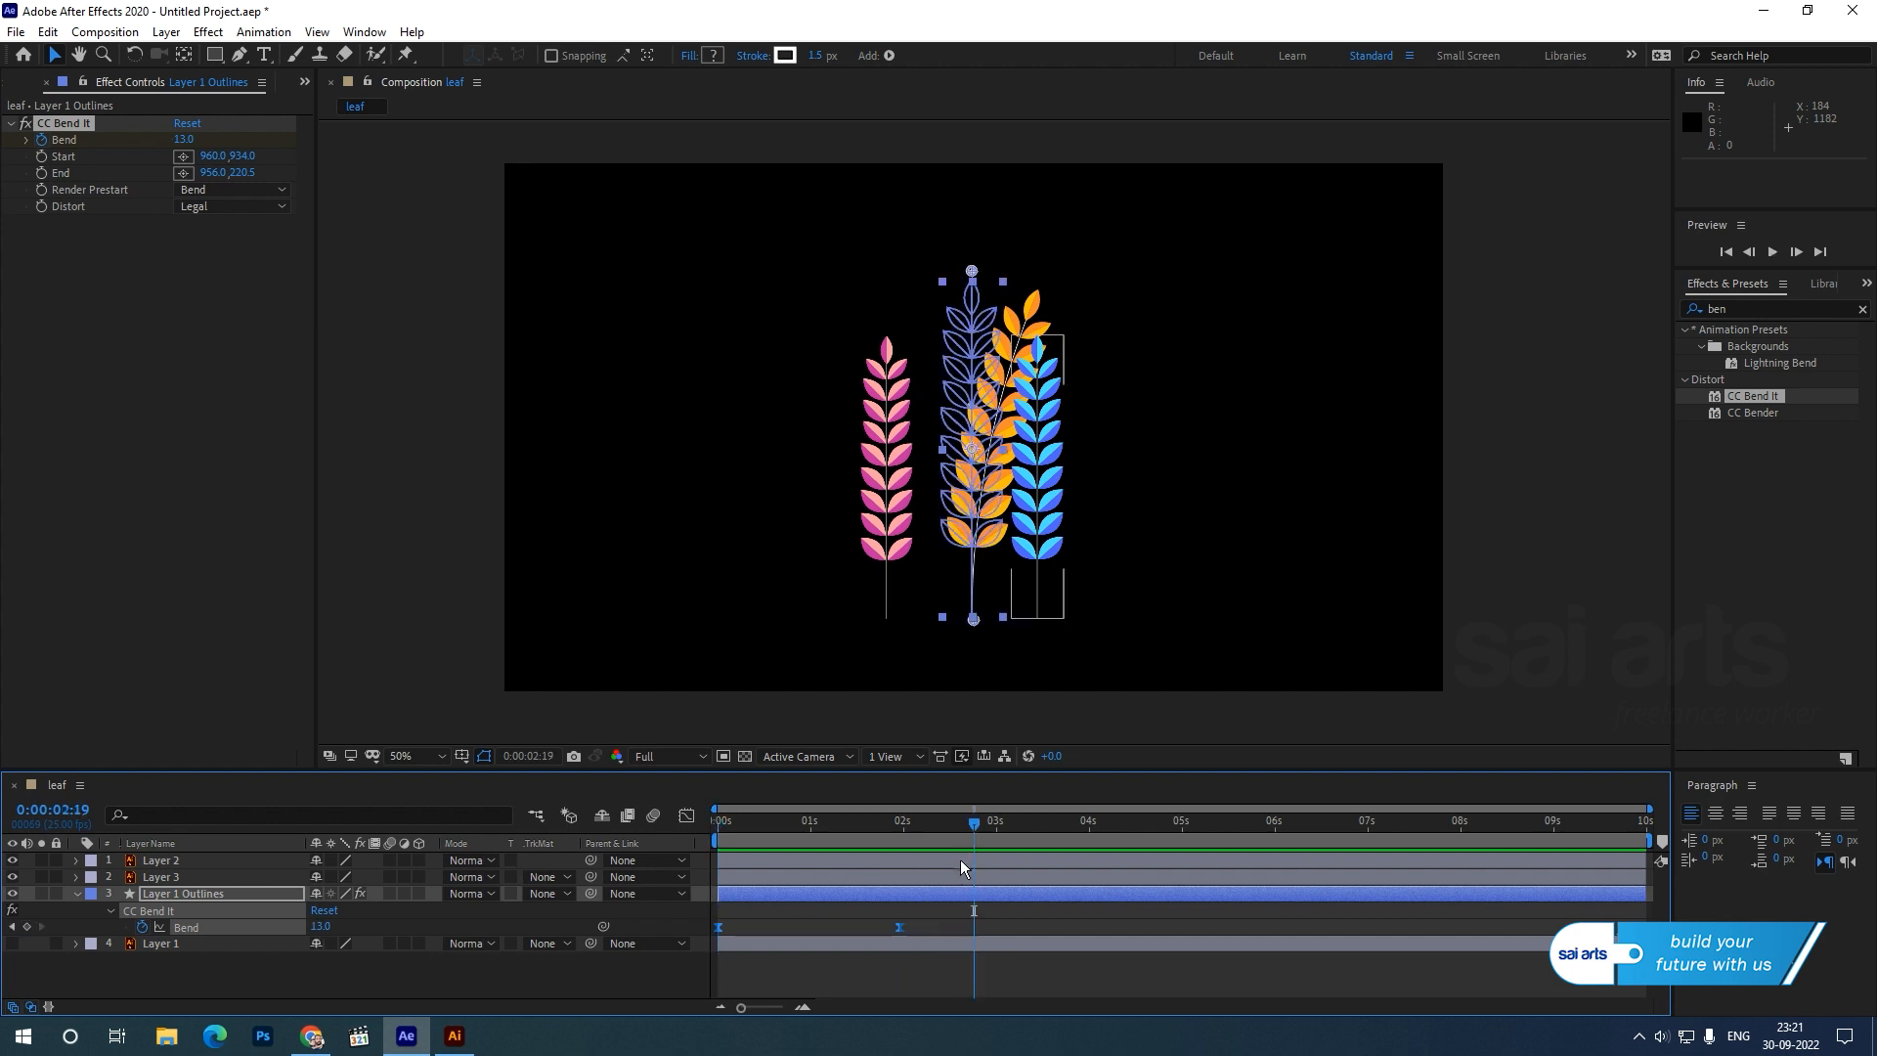
pyautogui.moveTo(938, 823); pyautogui.dragTo(673, 843)
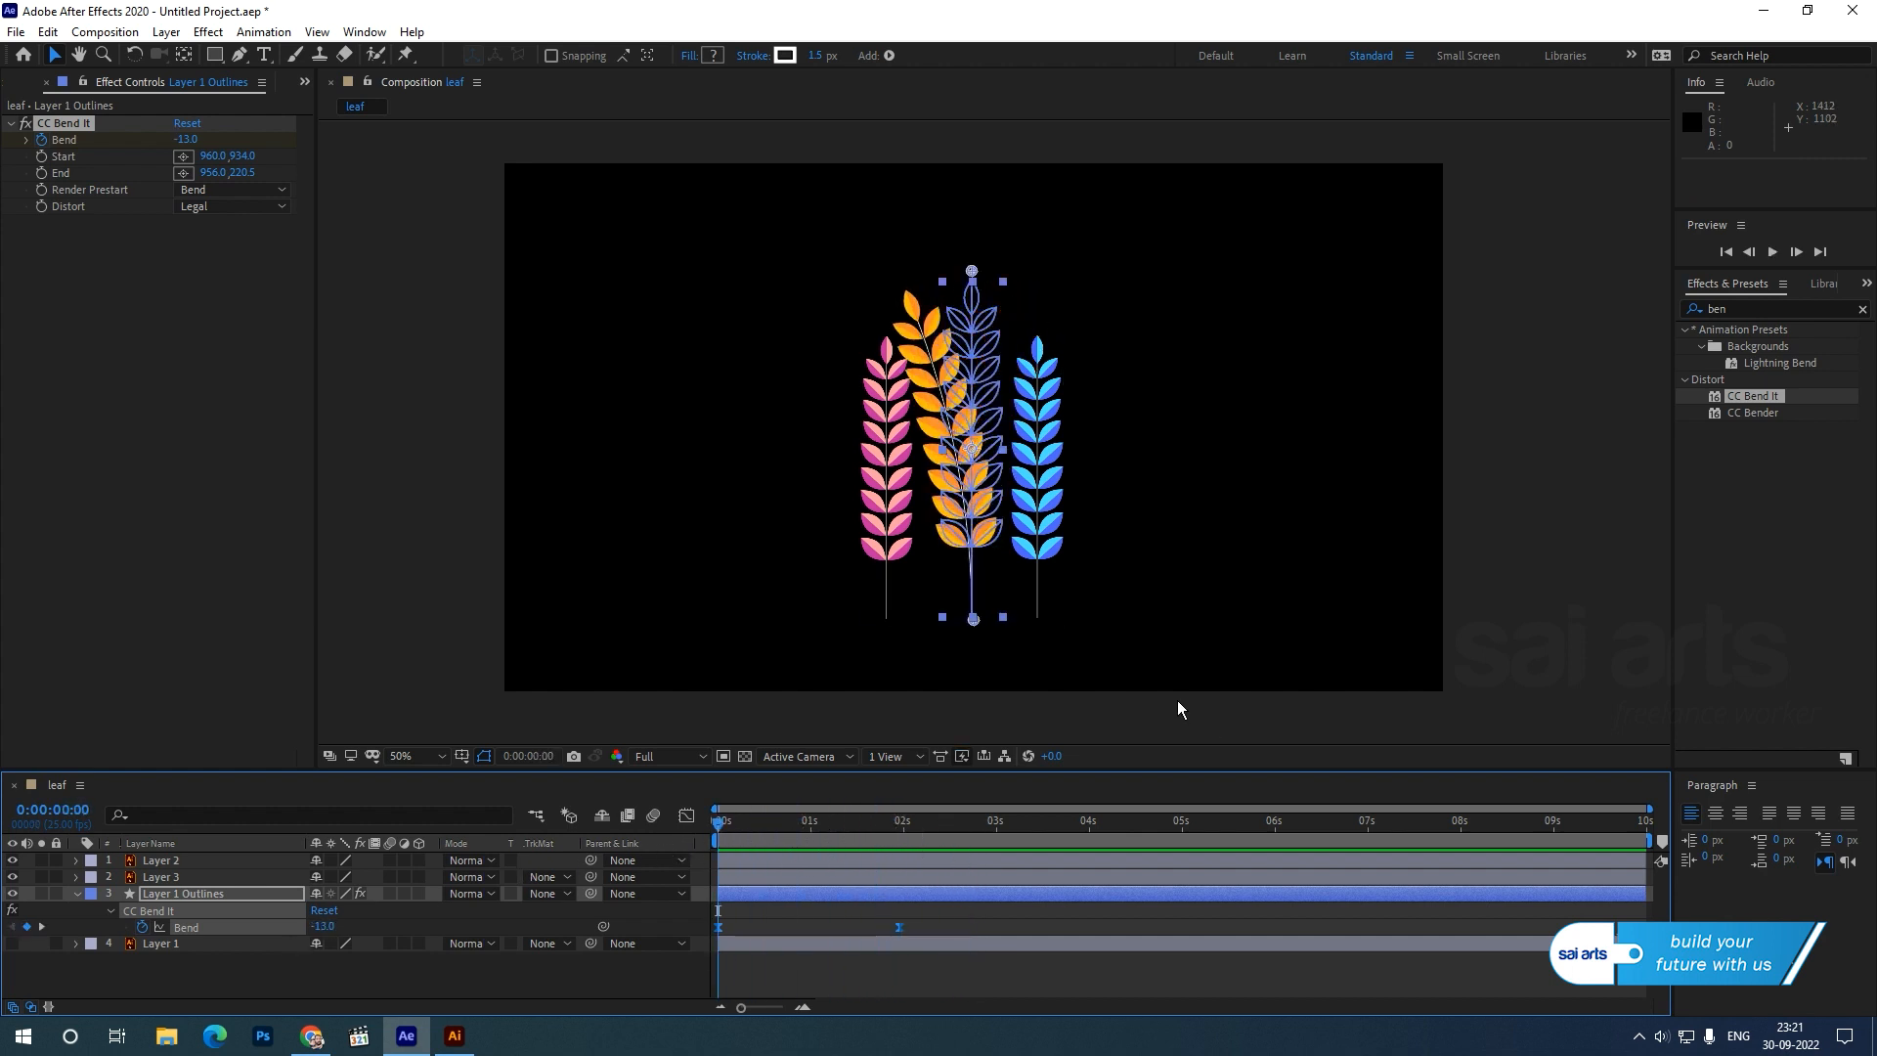
# - Add the expression loopOut("pingpong") to the Bend property of Layer 1 Outlines and preview the looping sway
pyautogui.keyDown('alt'); pyautogui.click(145, 931); pyautogui.keyUp('alt')
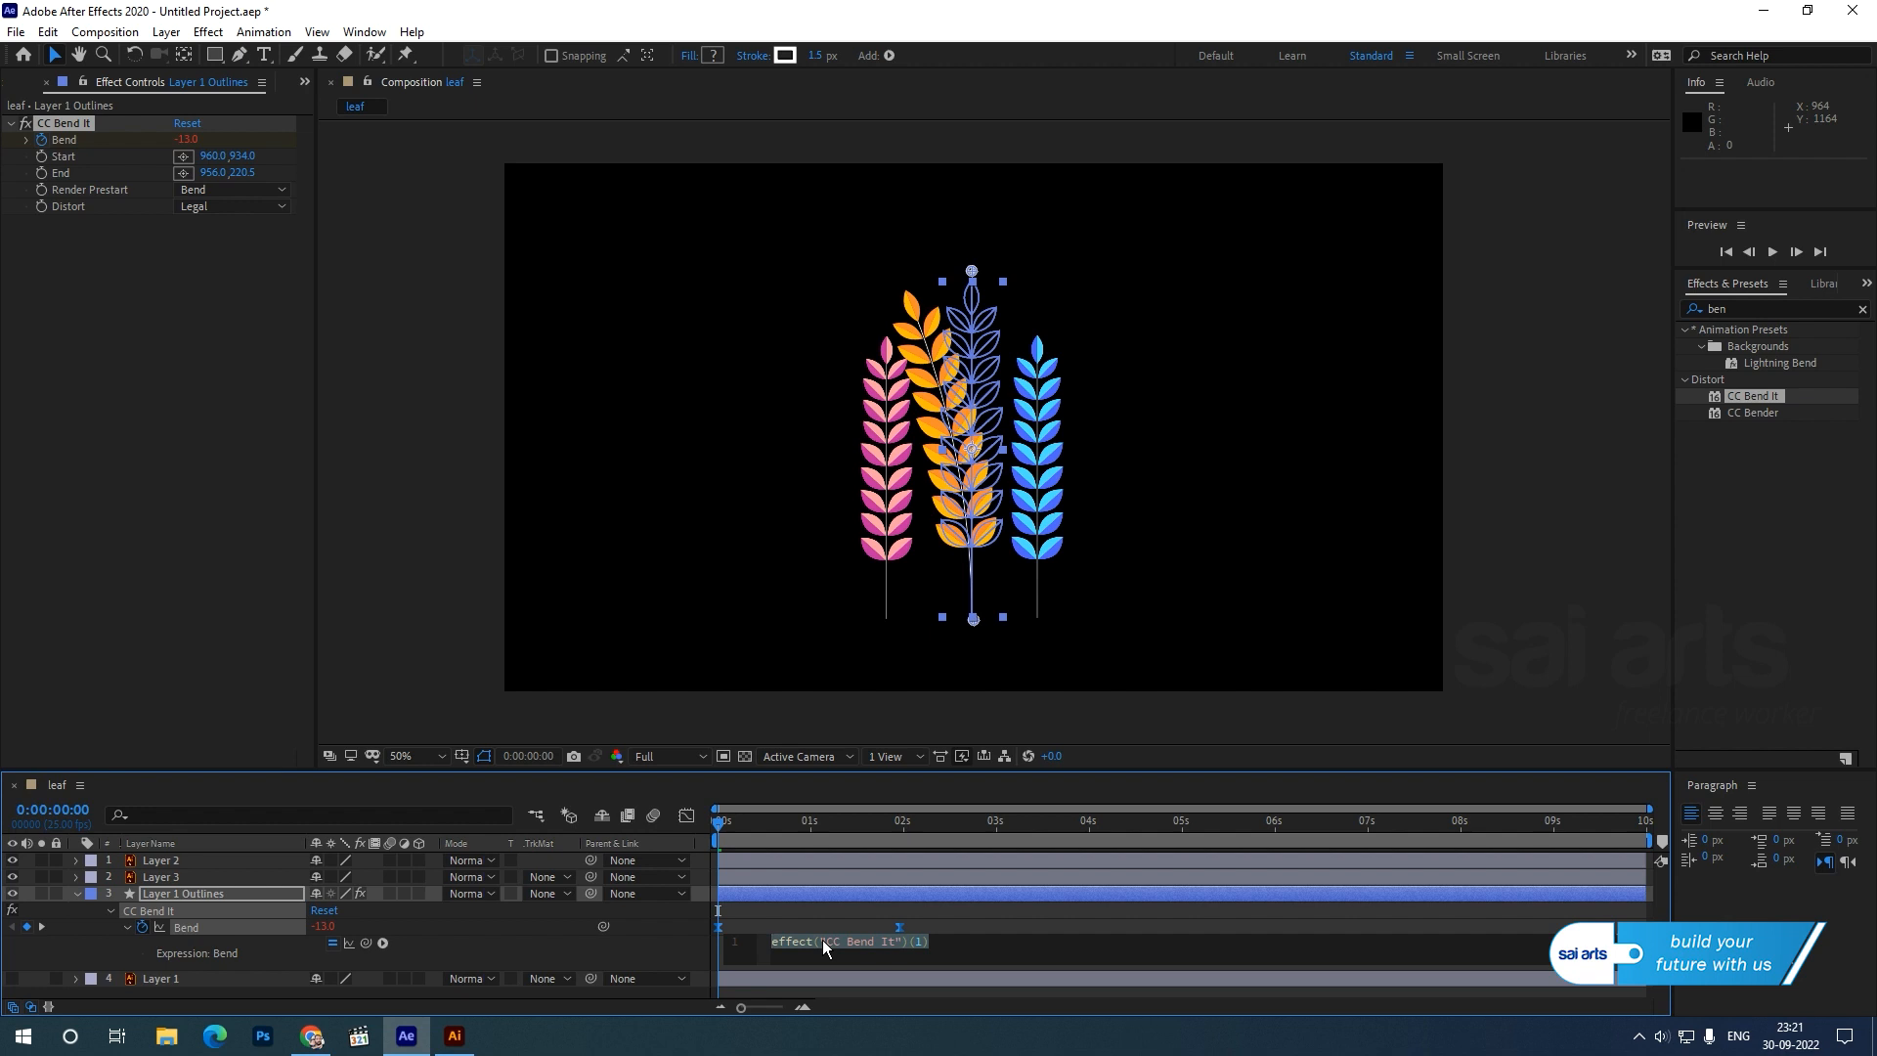
pyautogui.write('lo')
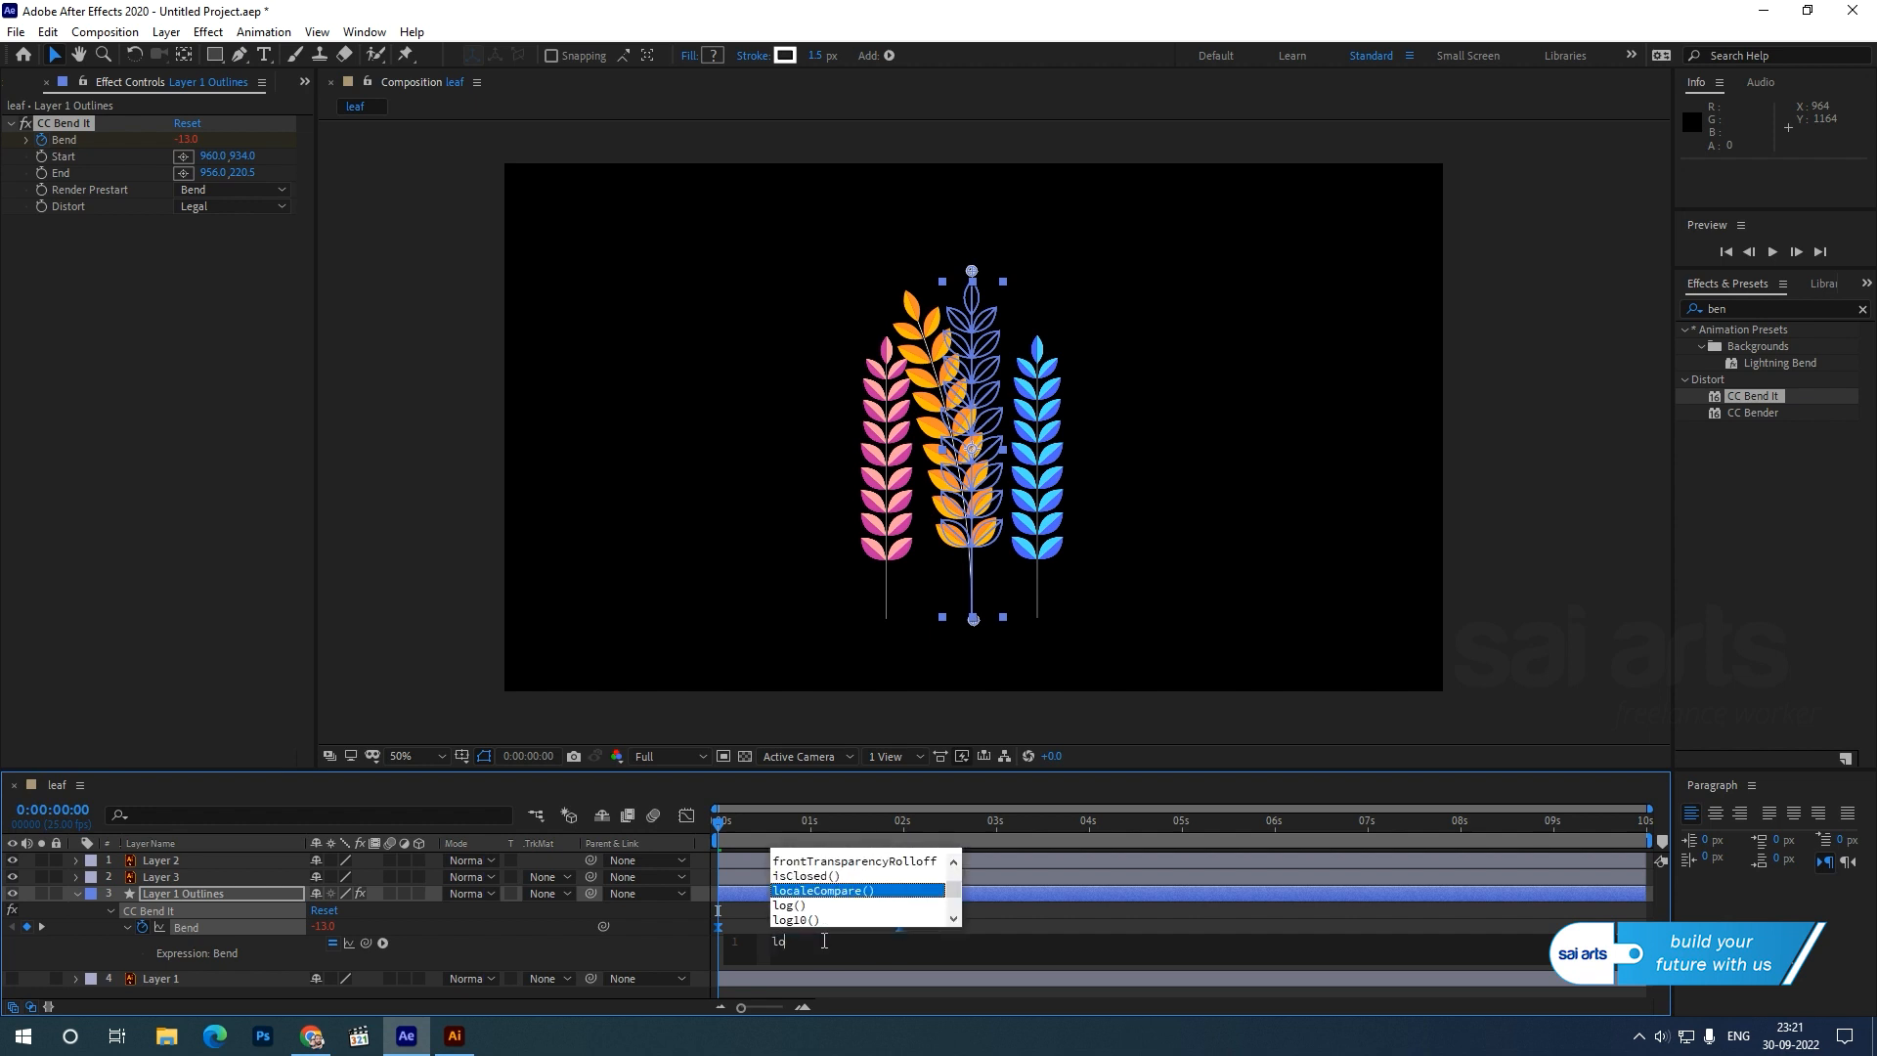
pyautogui.write('o')
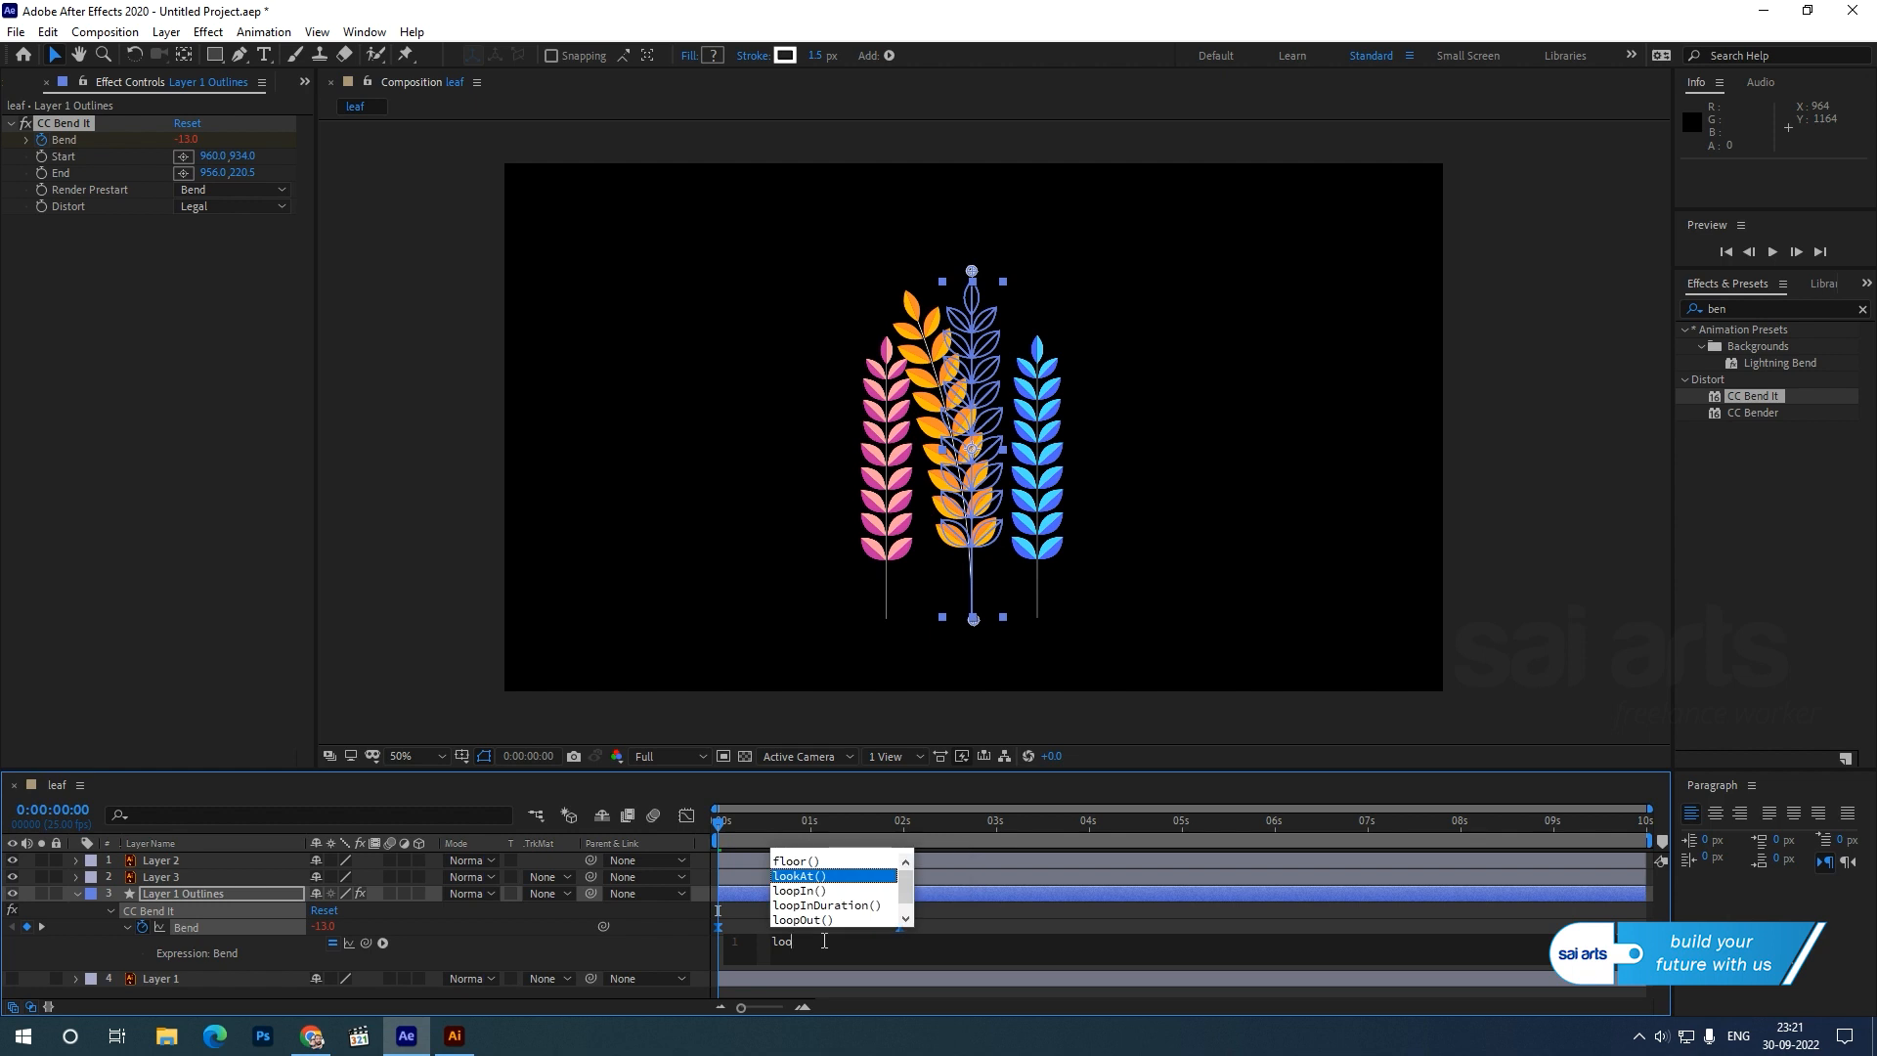
pyautogui.press('Down')
pyautogui.press('Down')
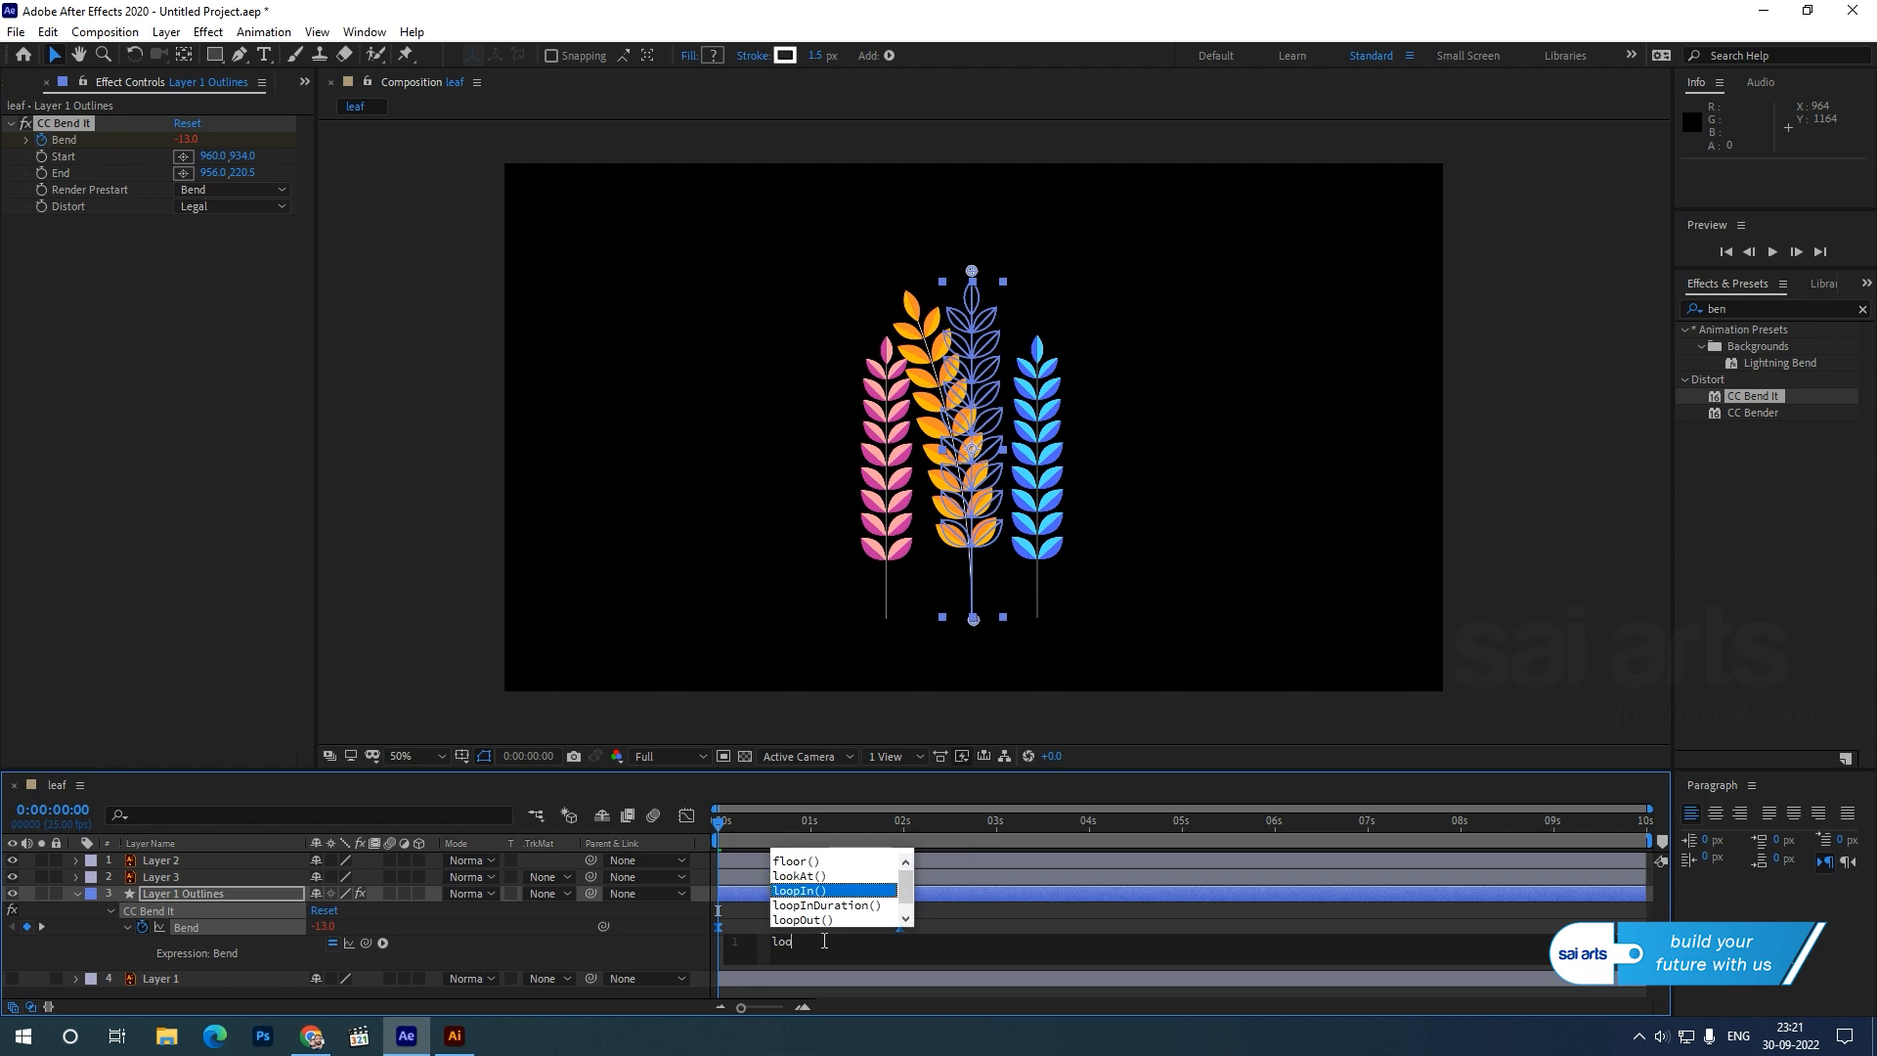
pyautogui.press('Down')
pyautogui.press('Return')
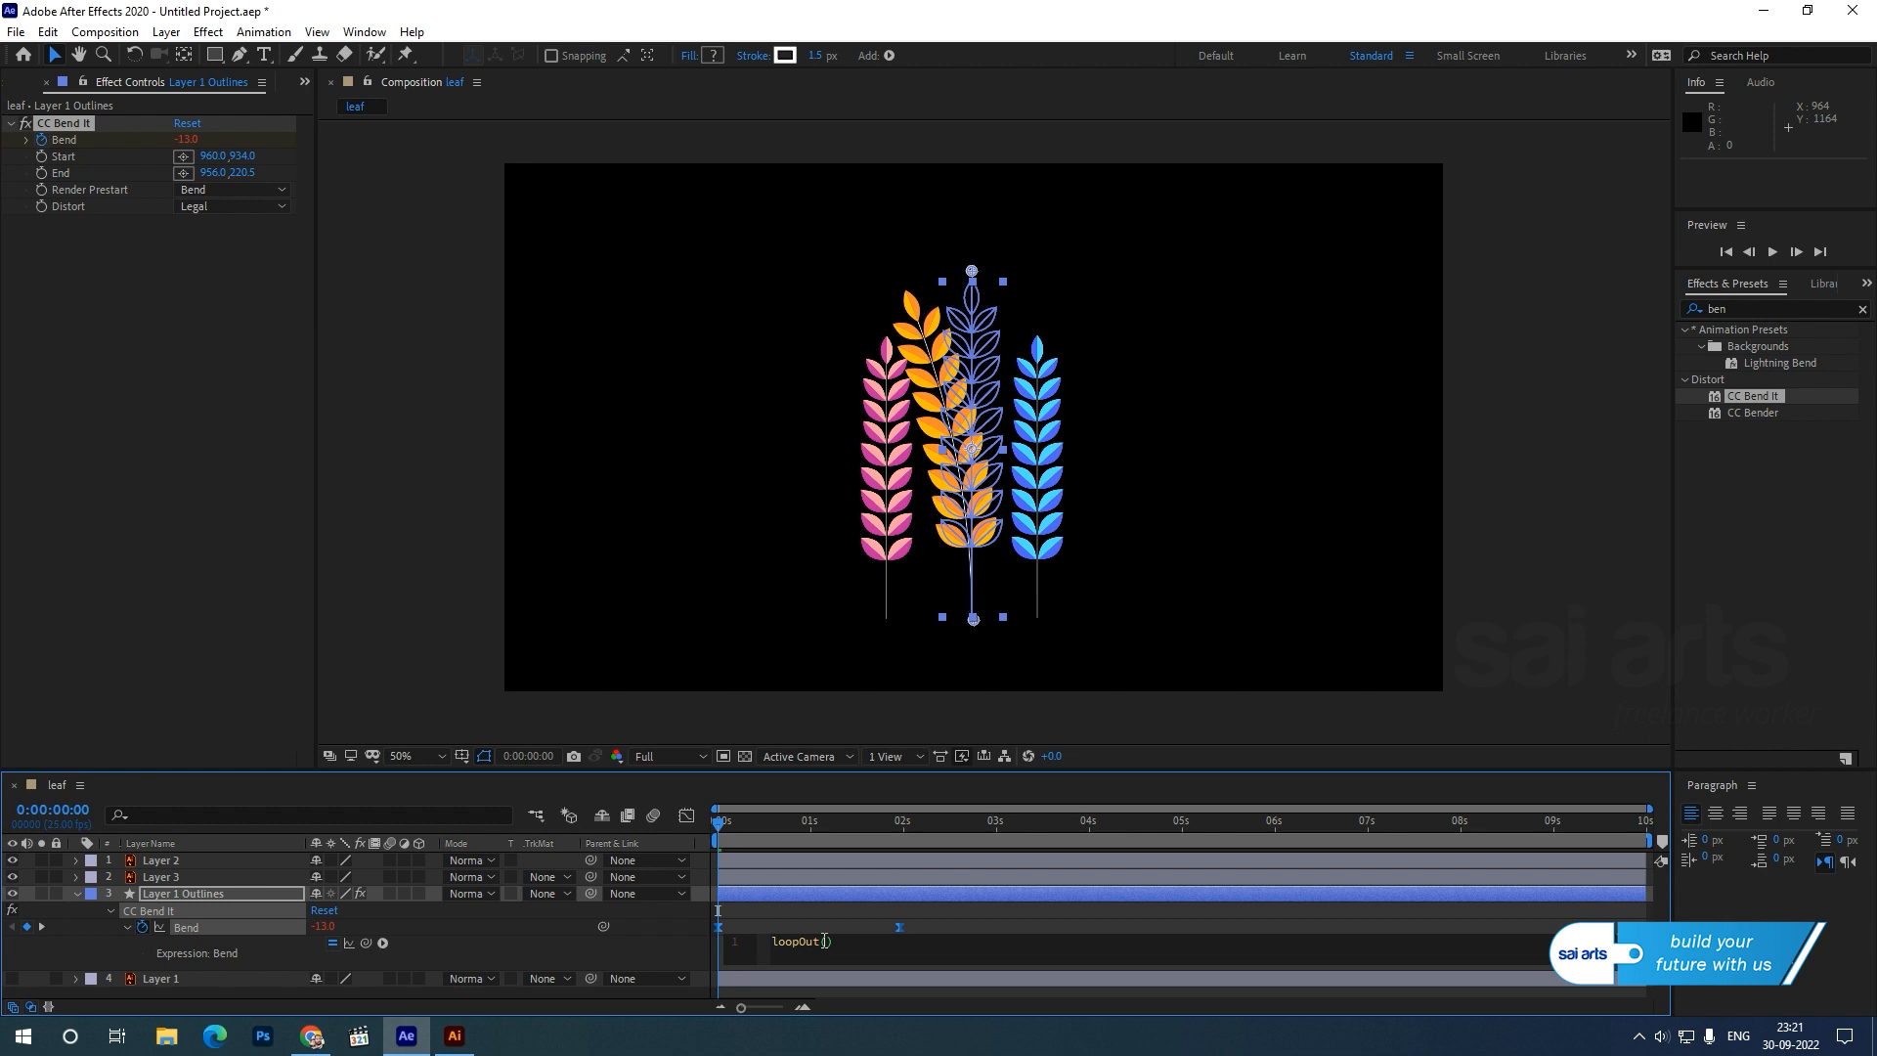
pyautogui.write('"')
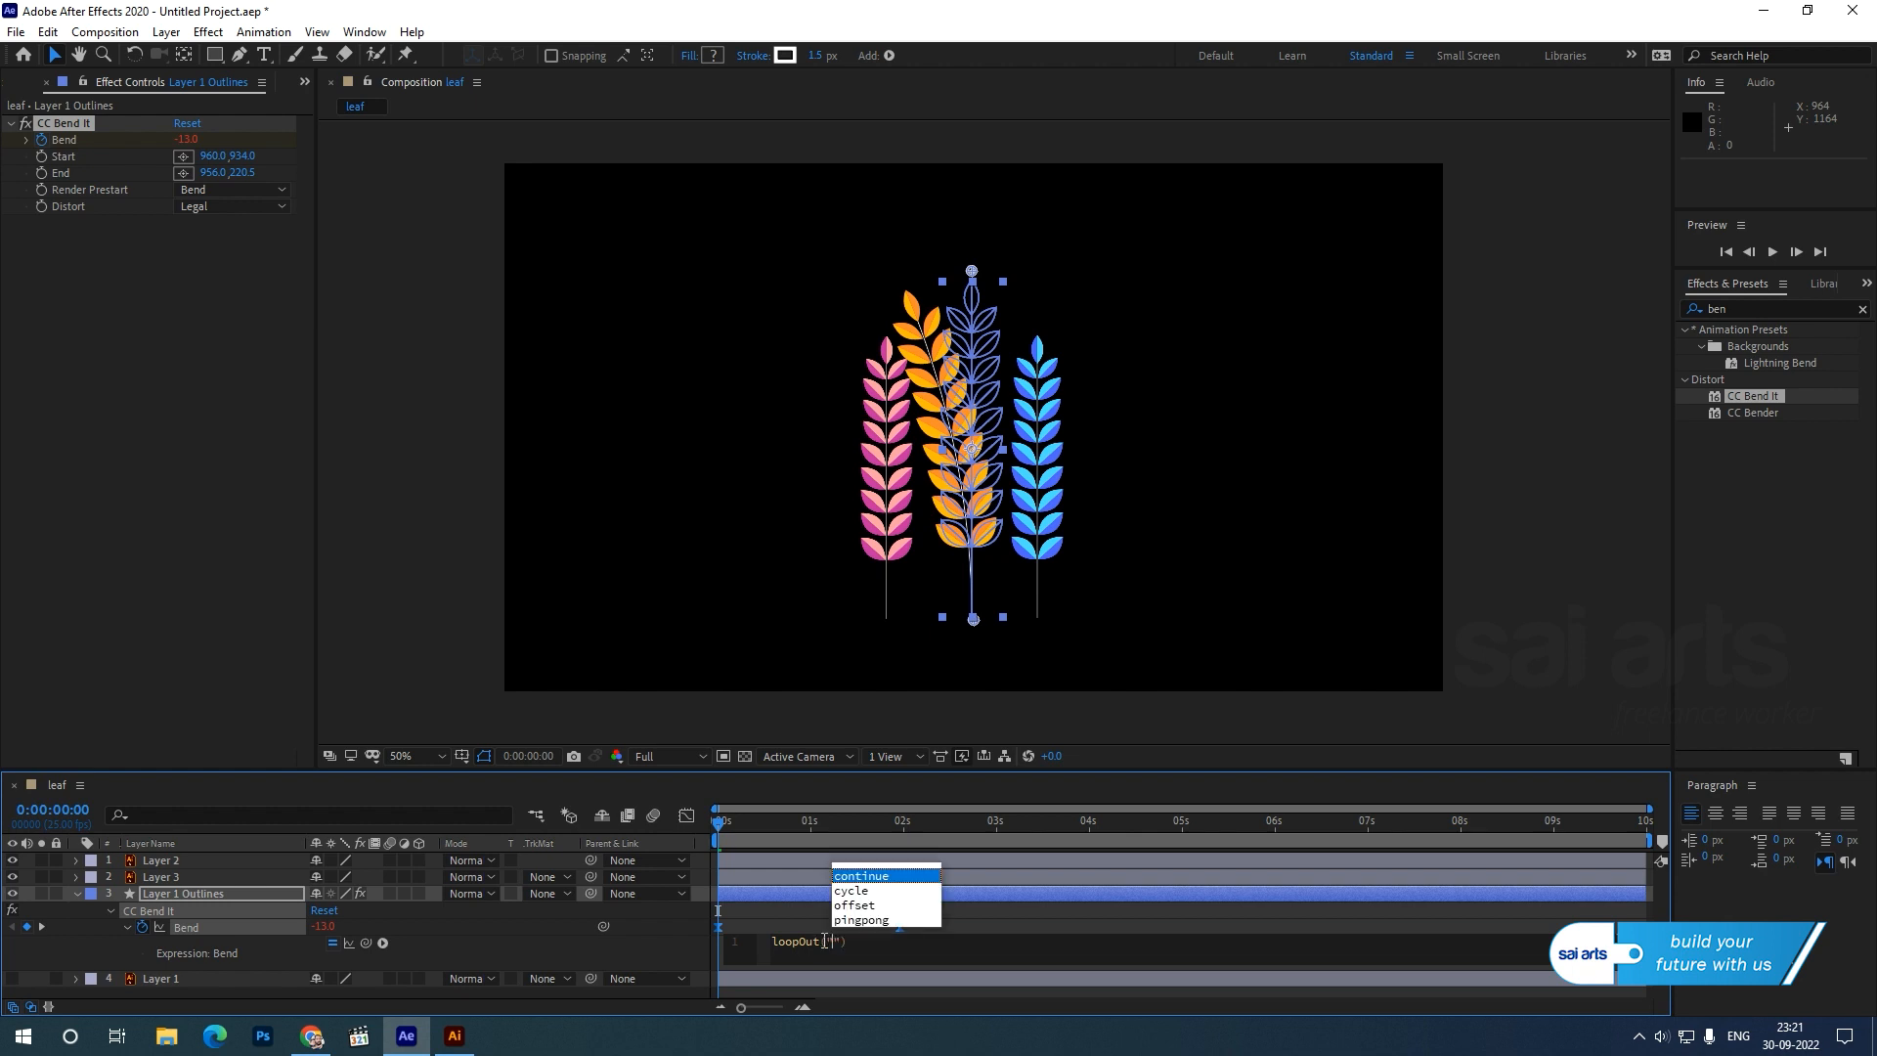
pyautogui.press('Up')
pyautogui.press('Return')
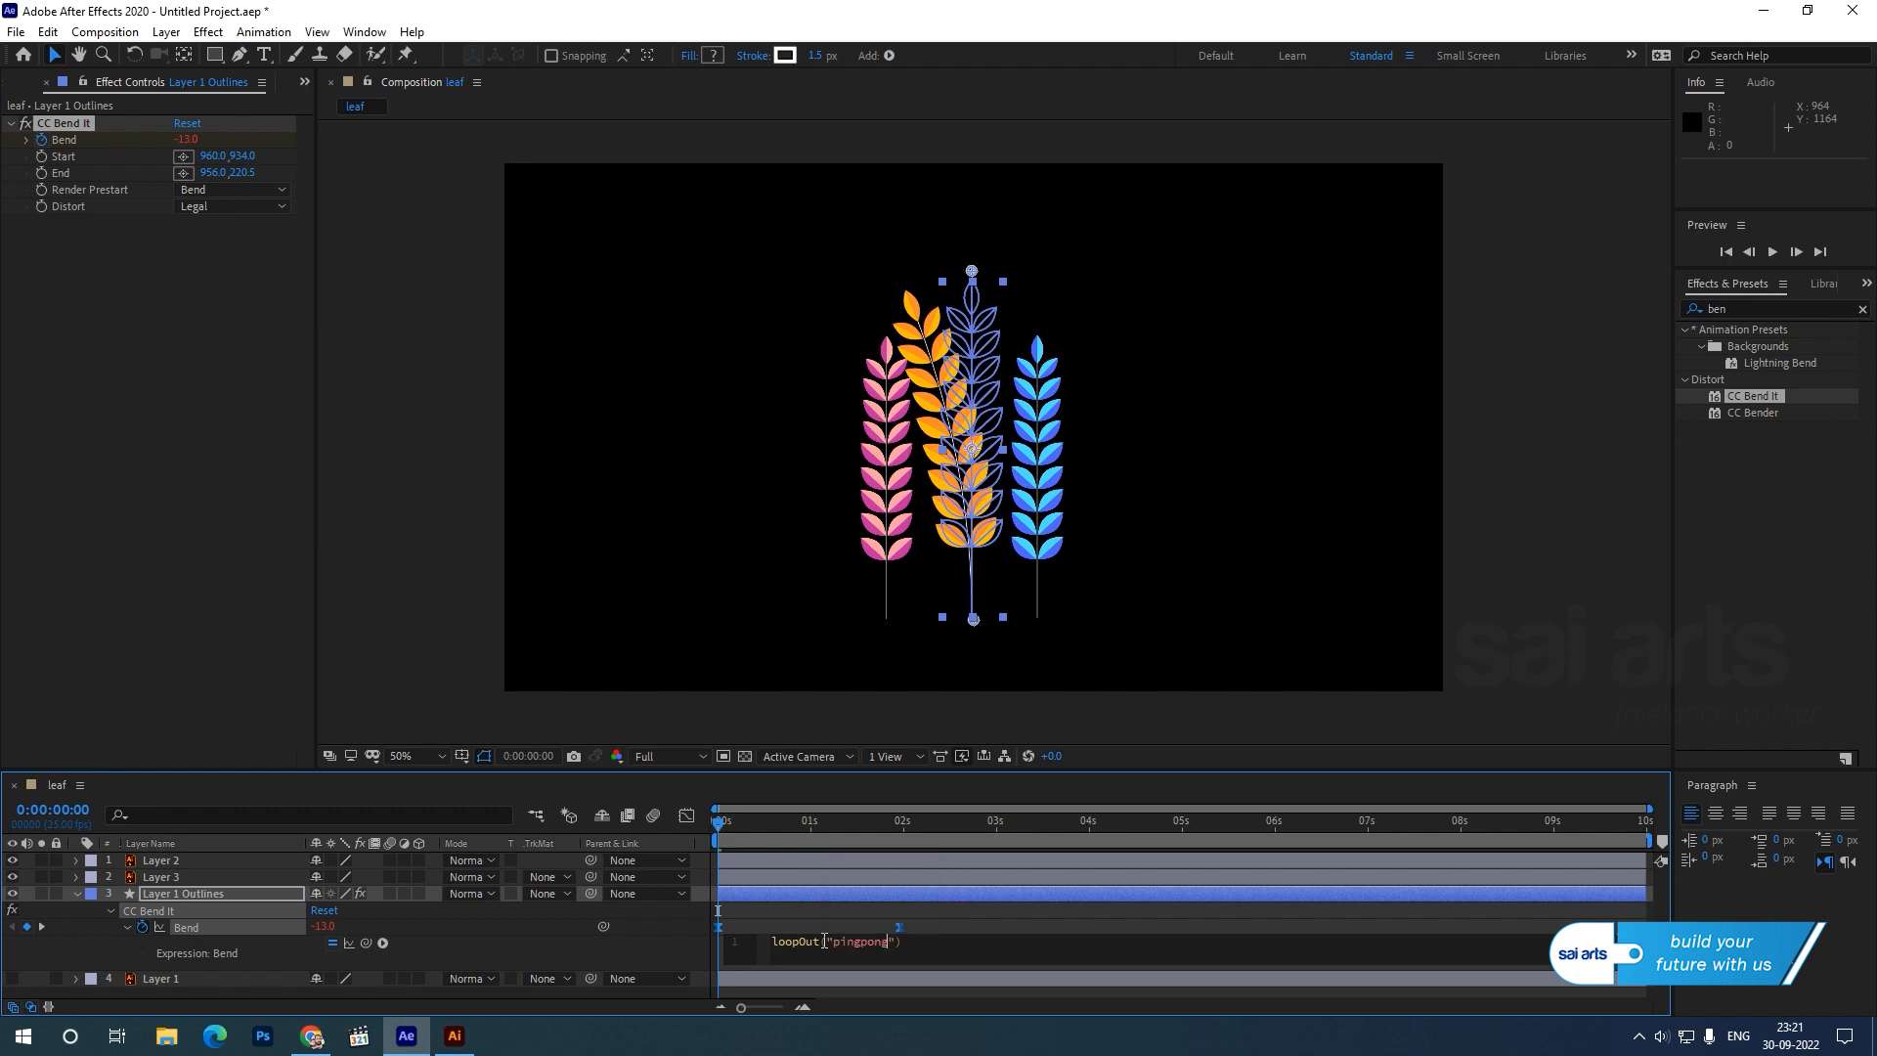
pyautogui.press('KP_Enter')
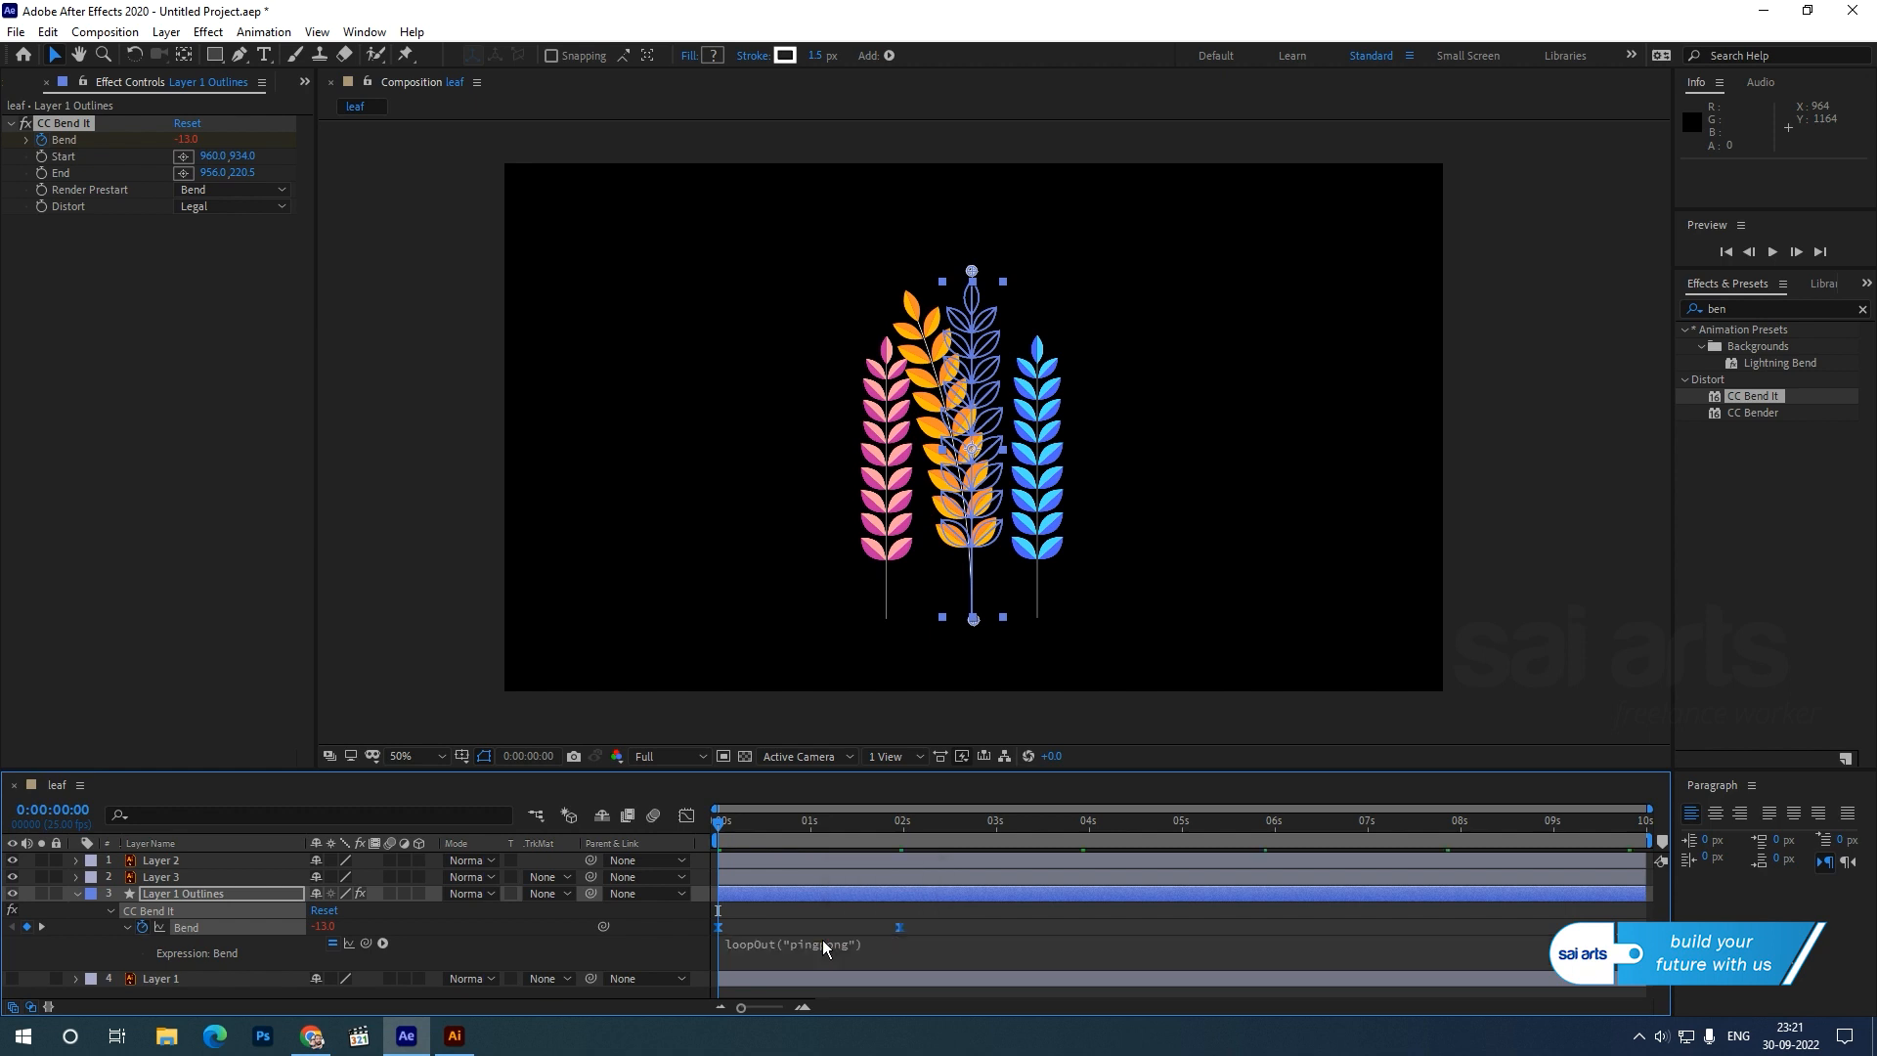
pyautogui.press('space')
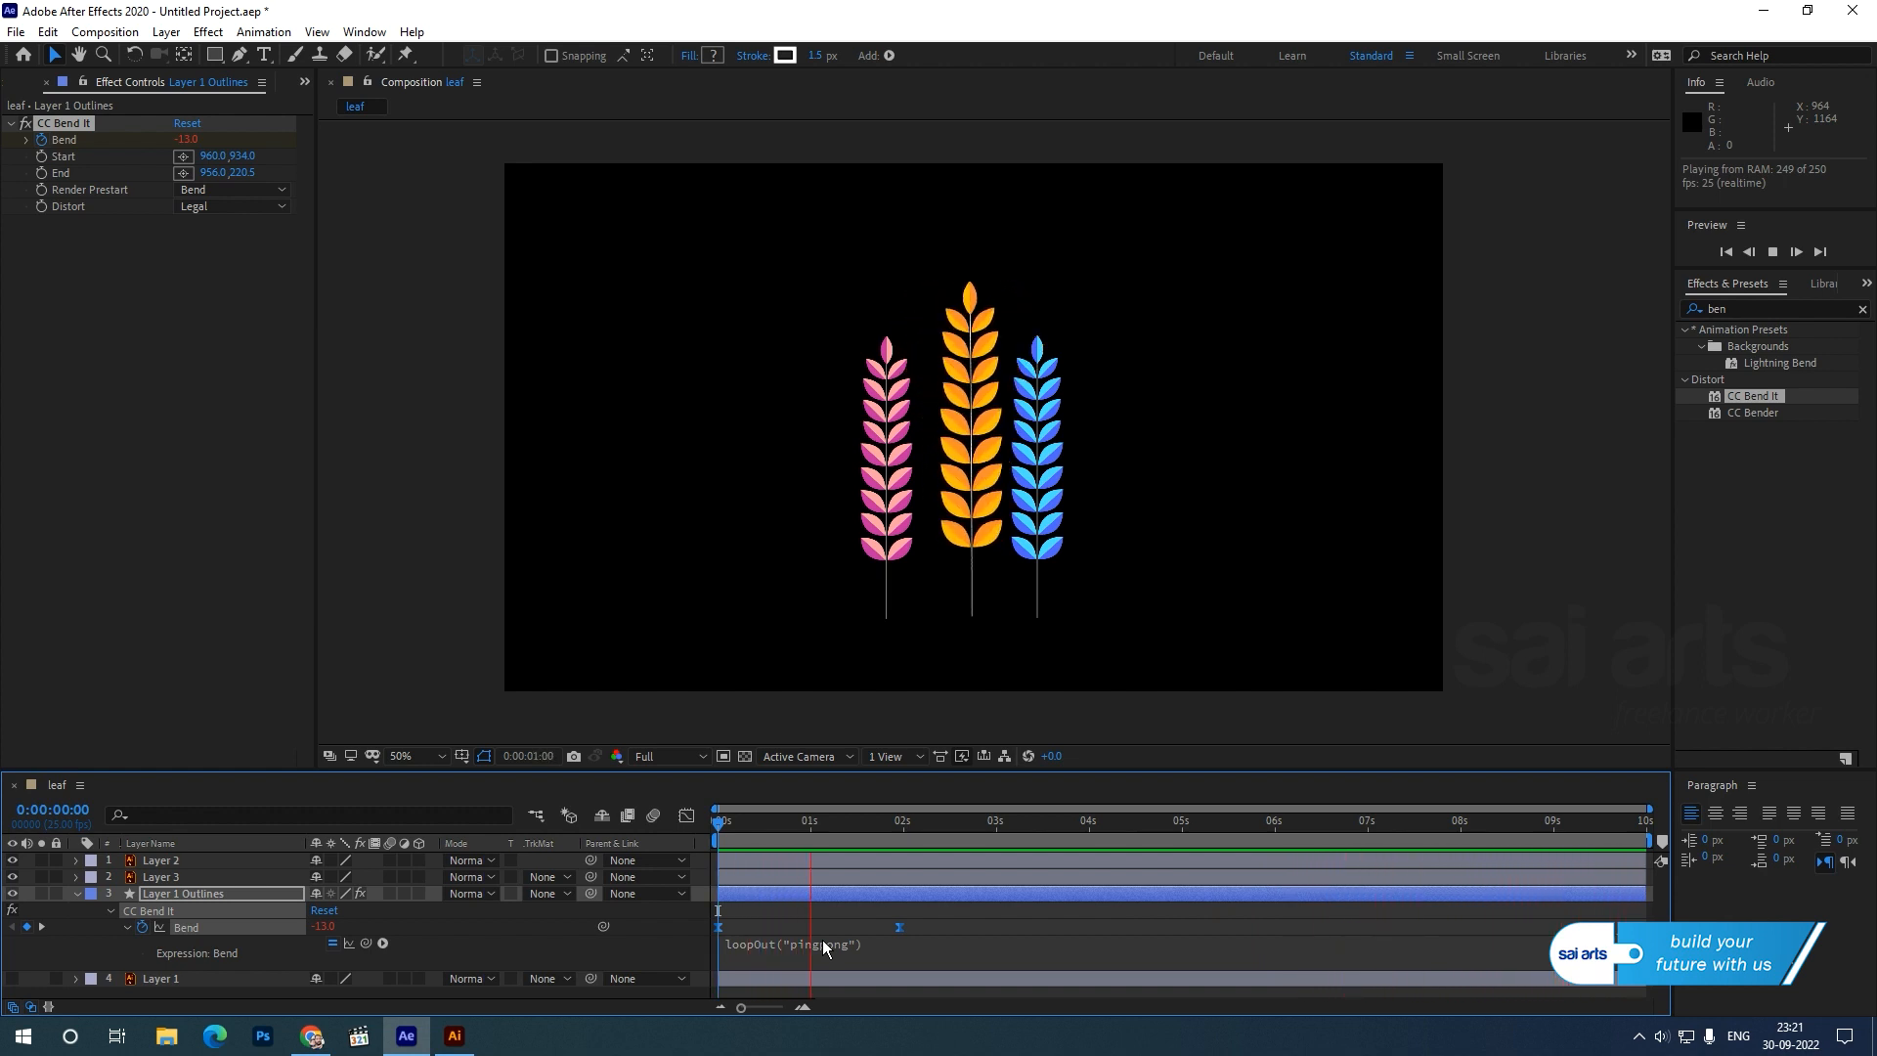
pyautogui.press('space')
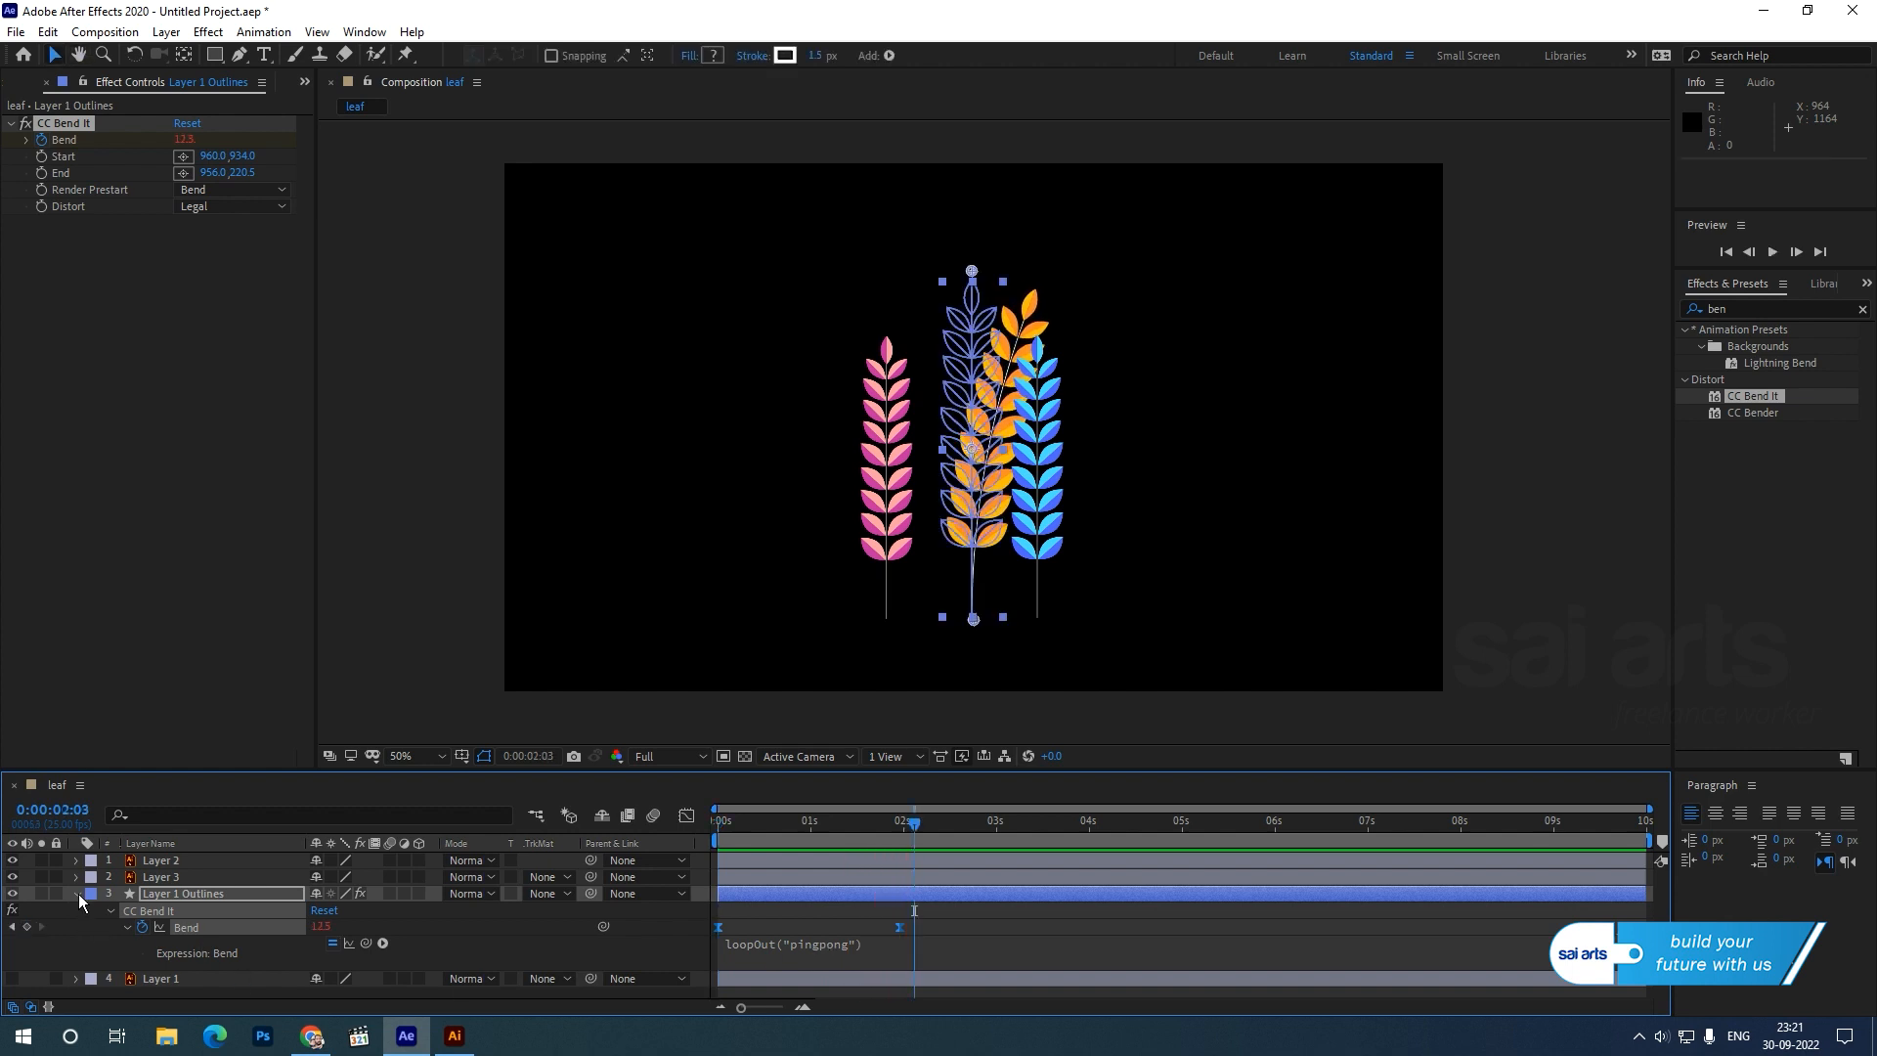
# - Collapse Layer 1 Outlines and move the anchor point of the pink plant, Layer 3, to the base of its stem
pyautogui.click(76, 893)
pyautogui.hotkey('ctrl', 'Up')
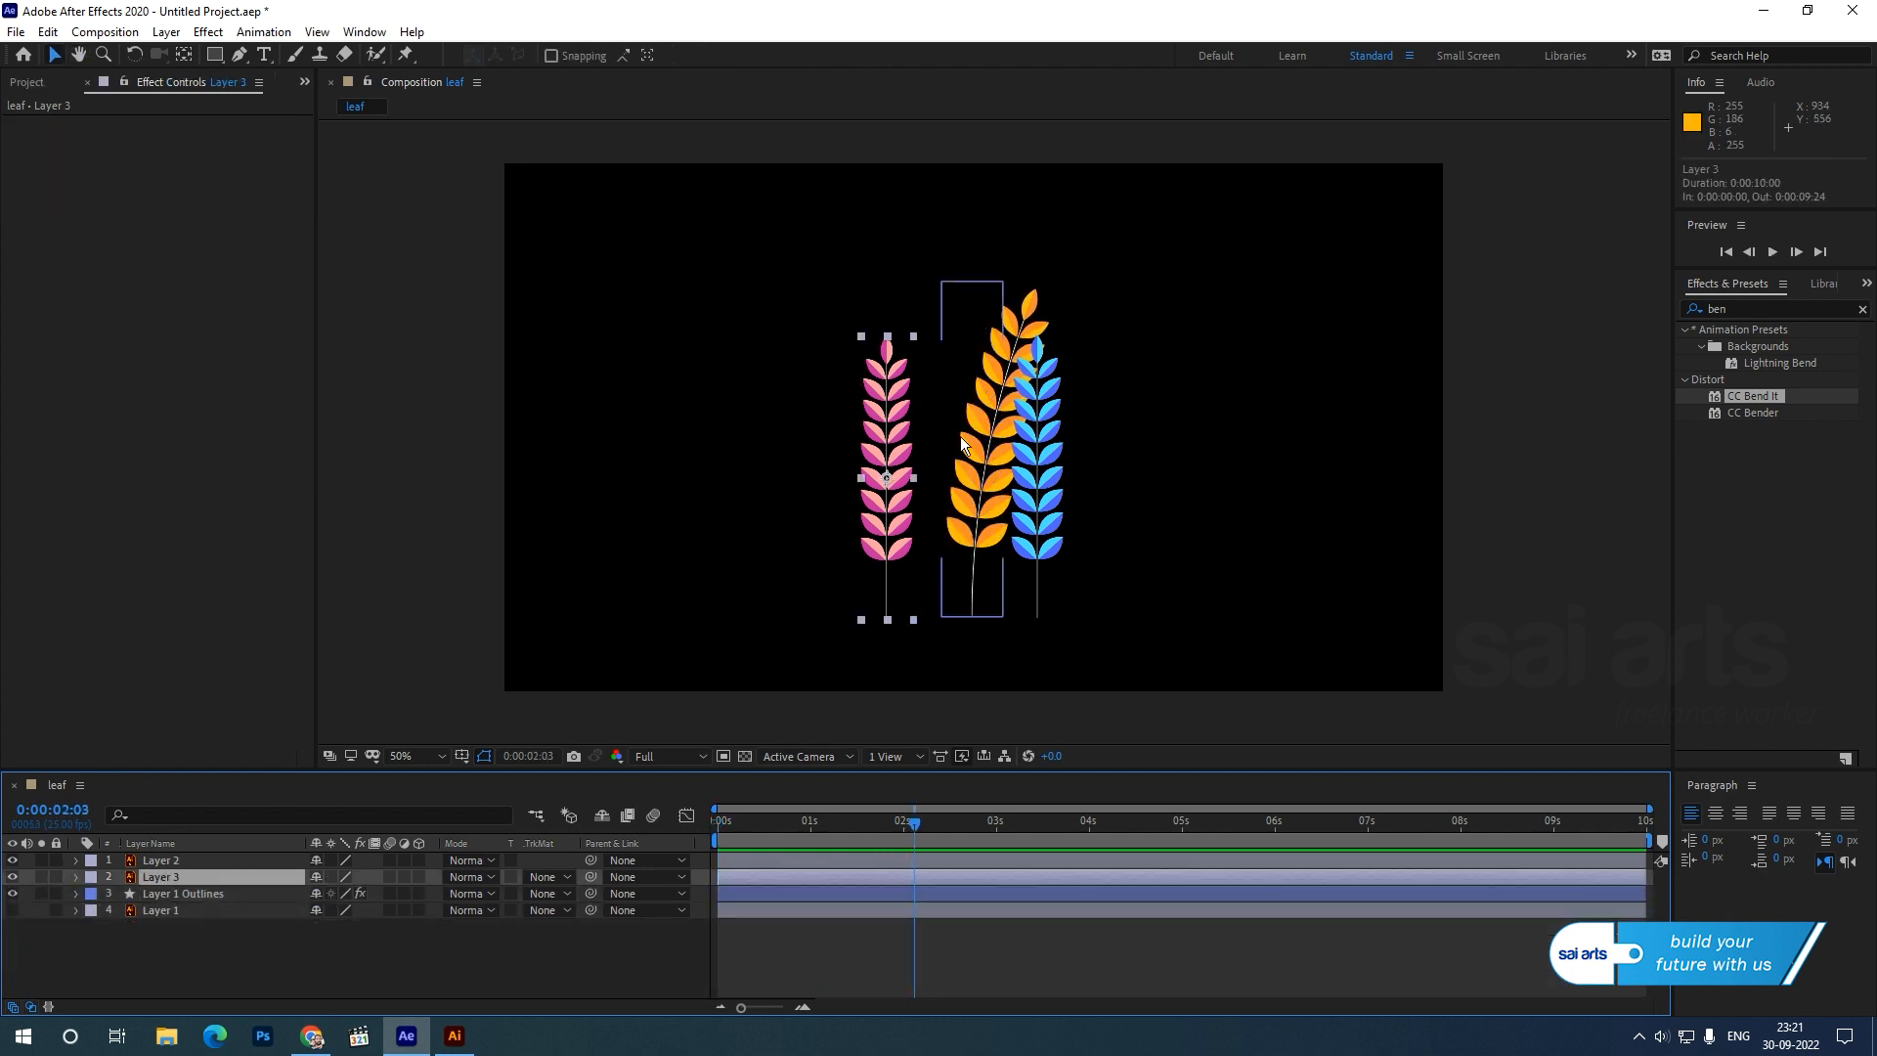
pyautogui.click(184, 55)
pyautogui.moveTo(887, 478); pyautogui.dragTo(891, 620)
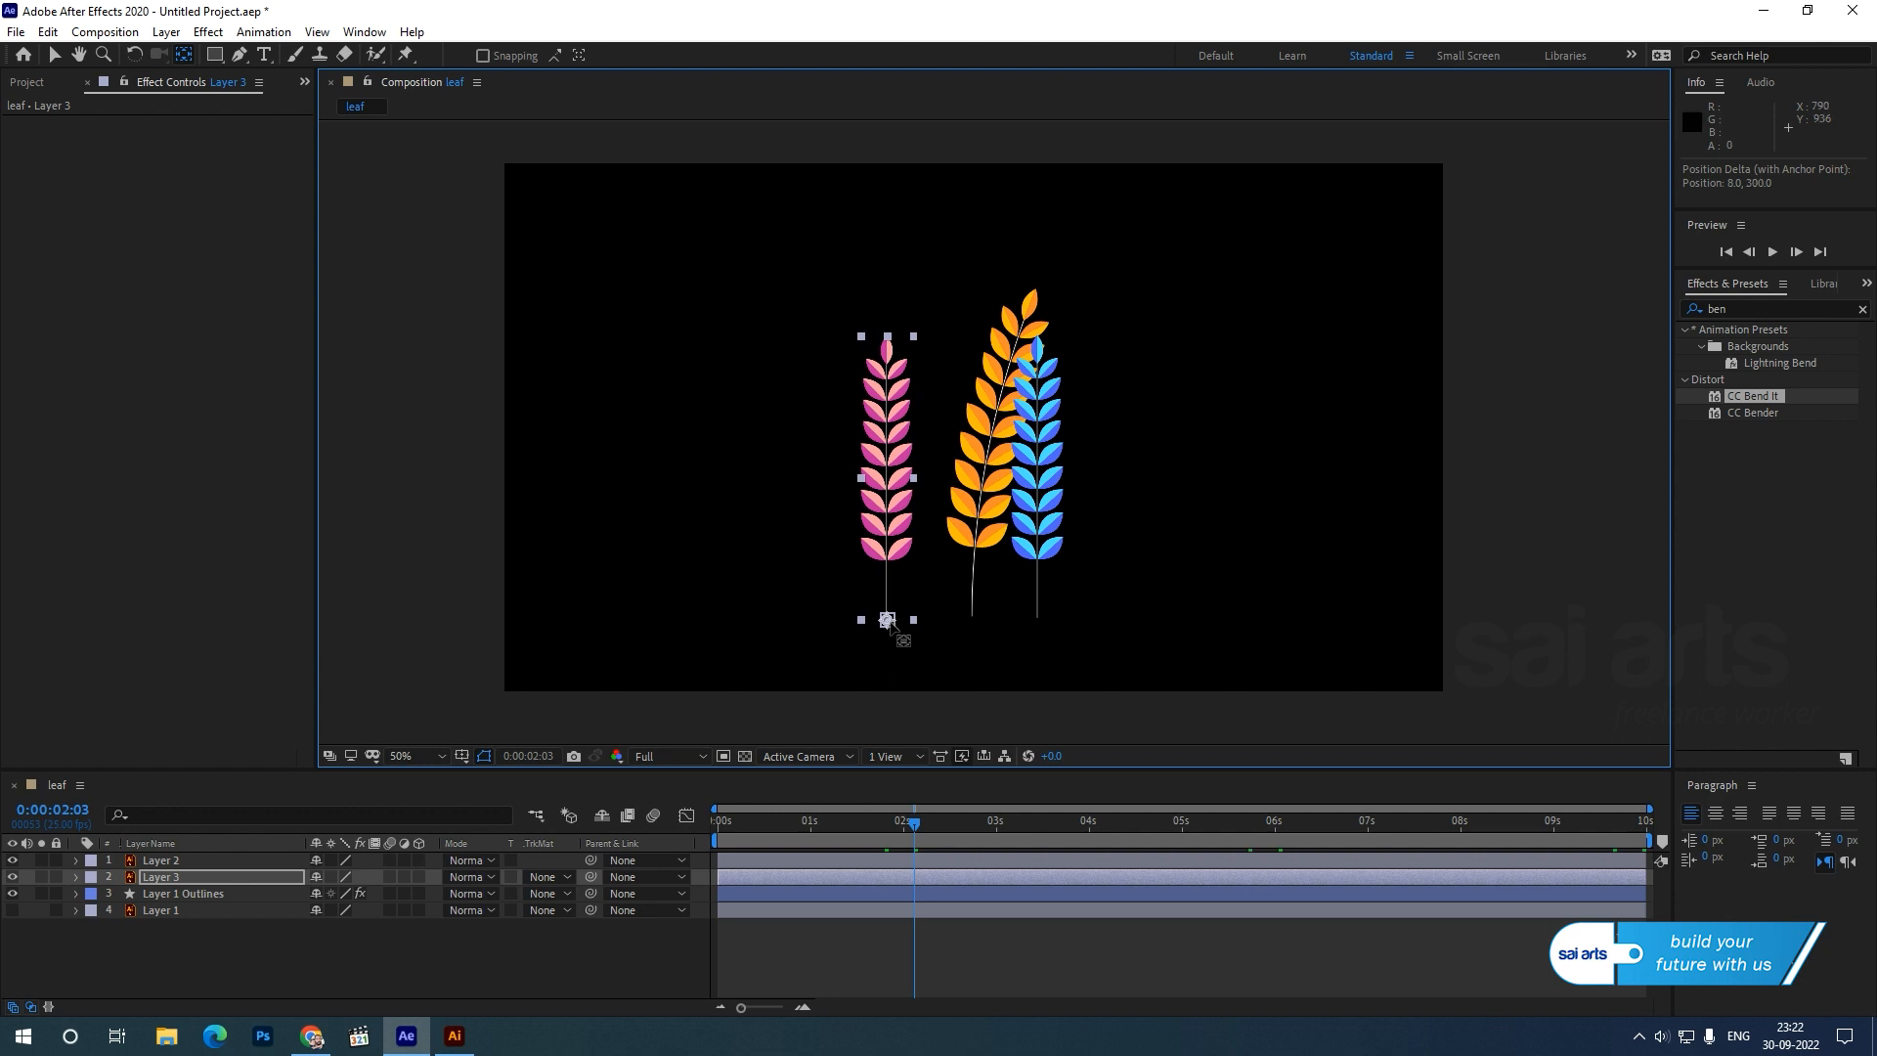
pyautogui.click(59, 54)
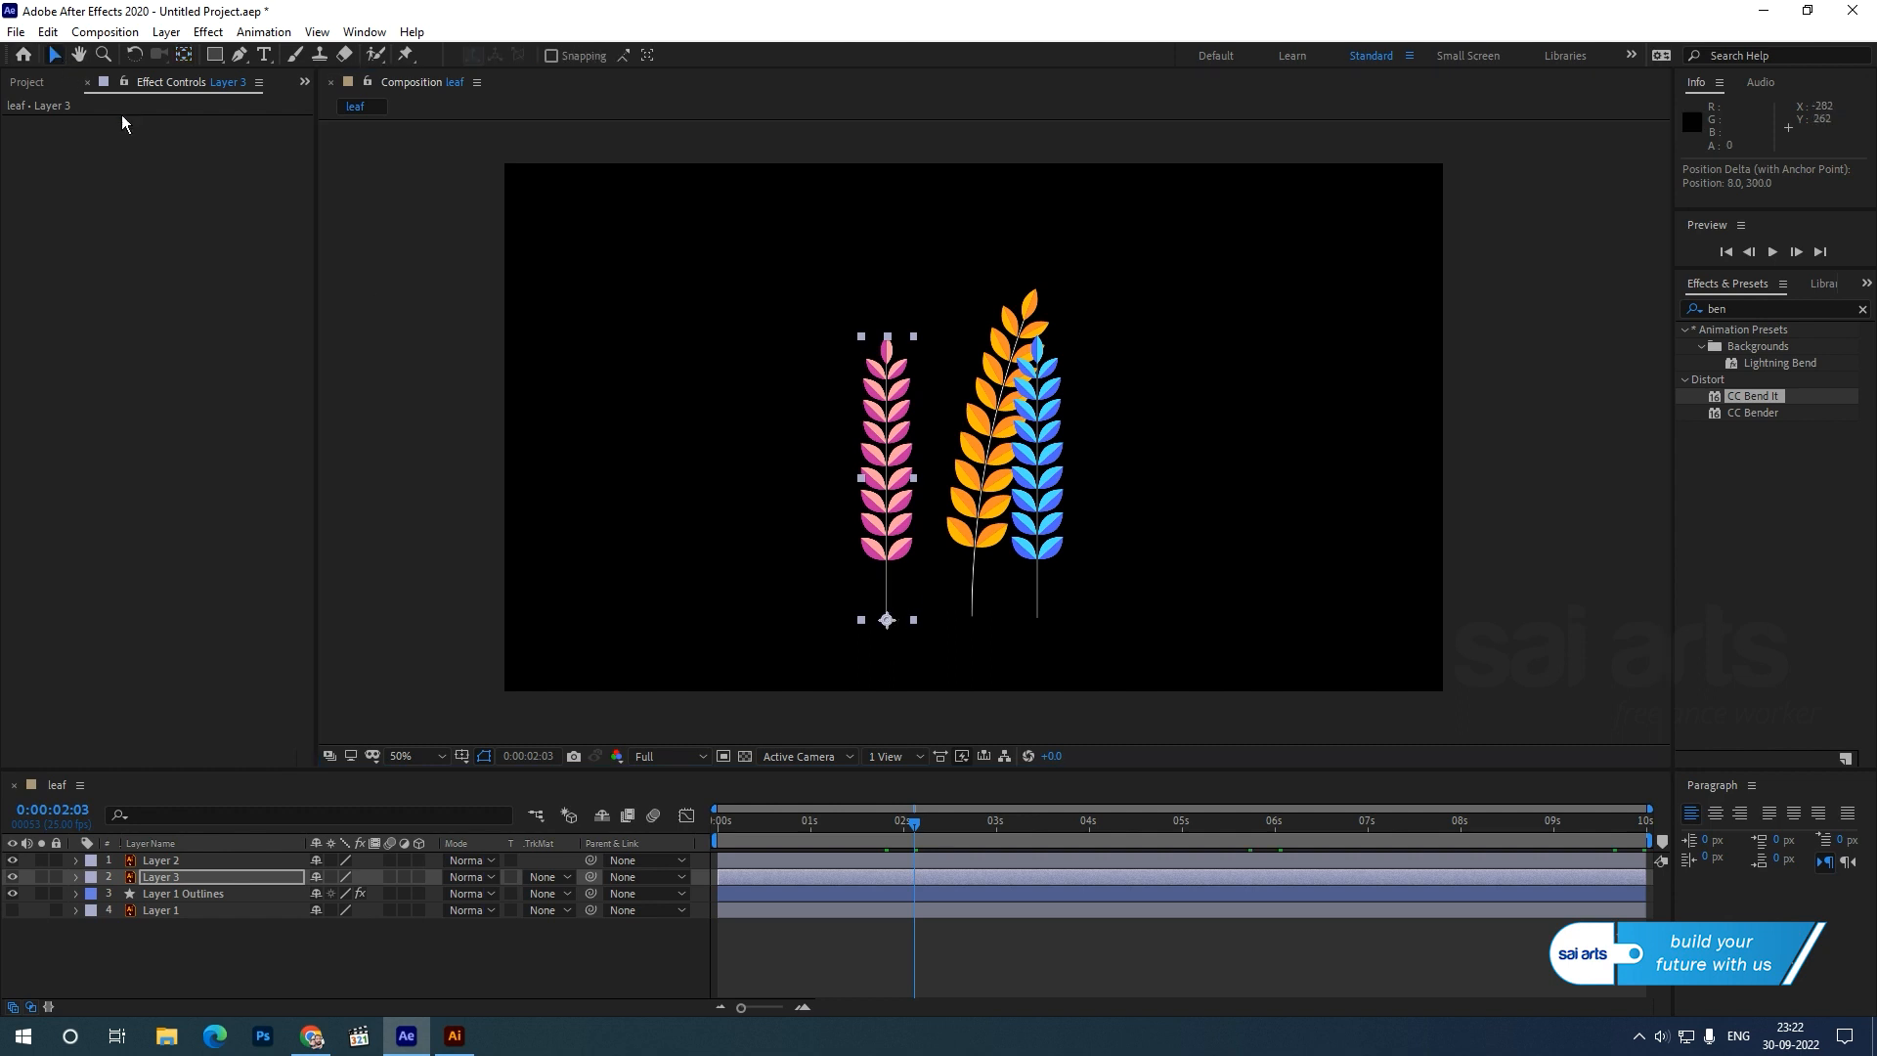
# - Move Layer 3 closer to the orange plant, to about 908.5, 921, and rotate it outward by about -12.6°
pyautogui.moveTo(881, 531); pyautogui.dragTo(943, 525)
pyautogui.click(135, 57)
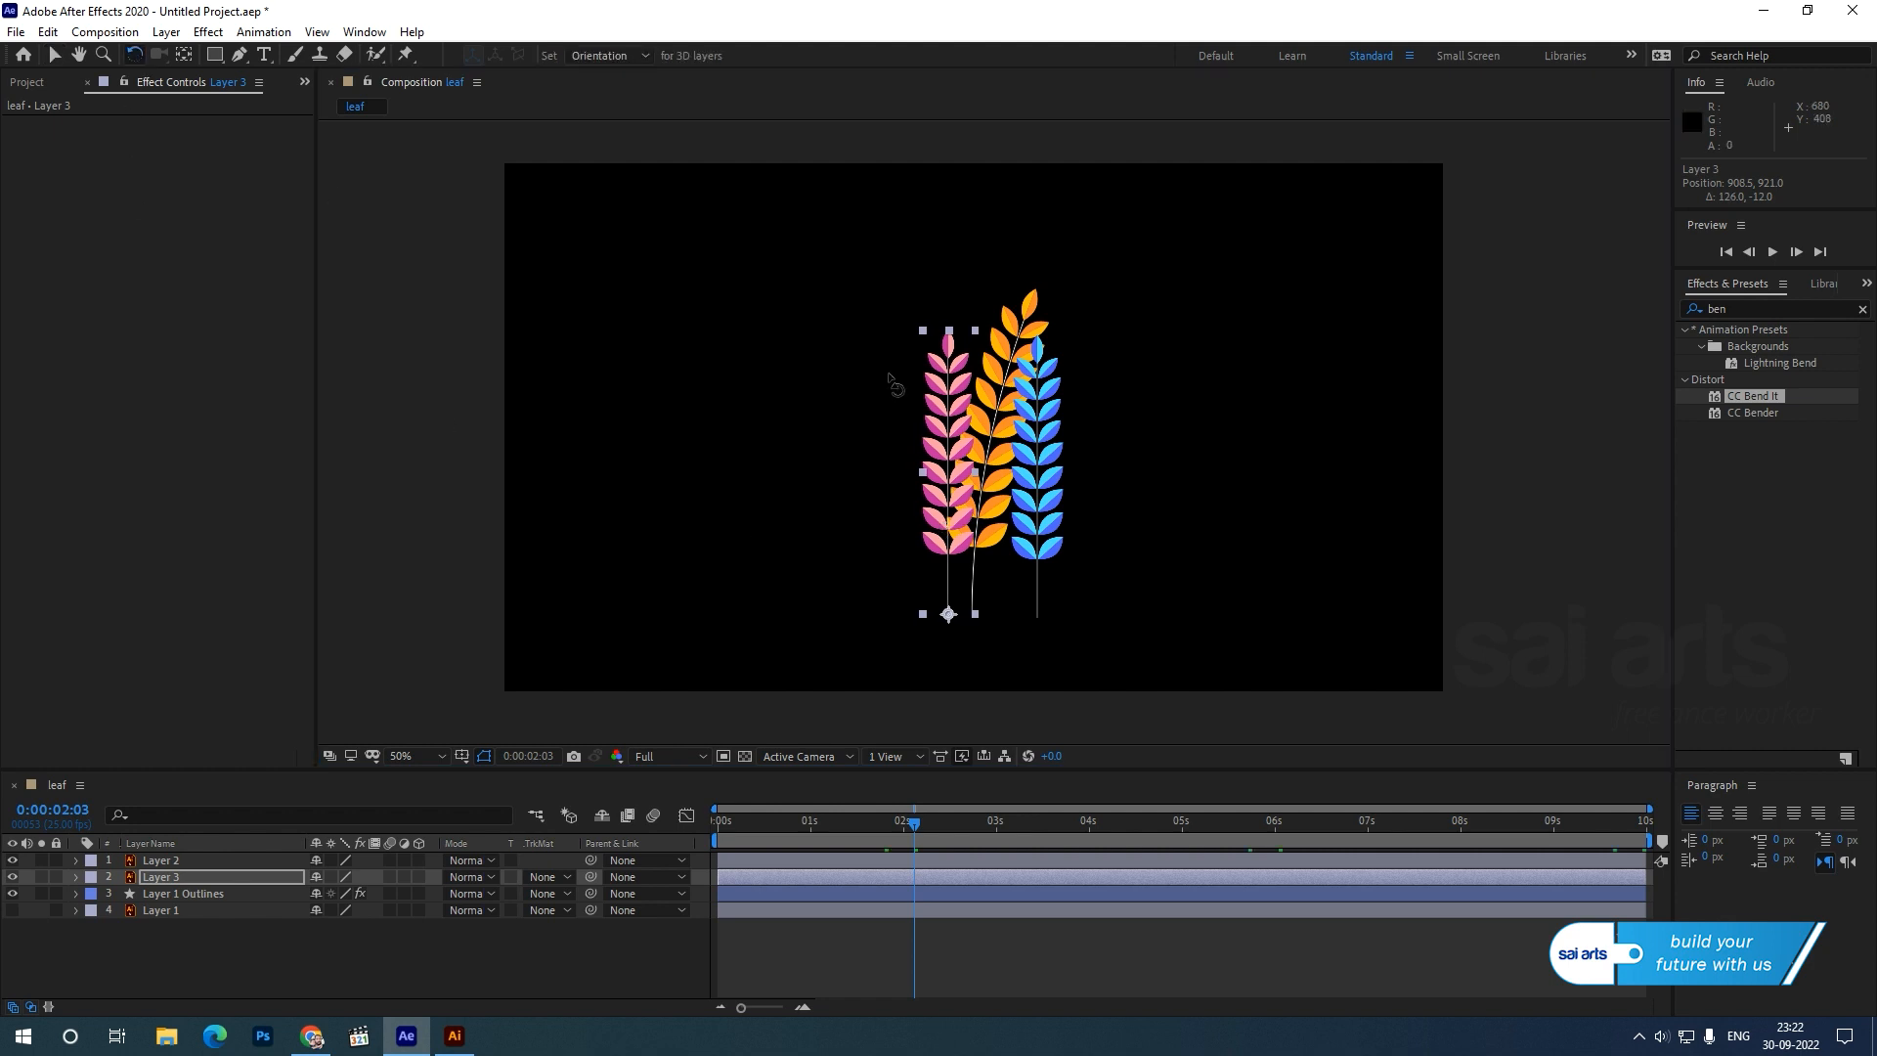
pyautogui.moveTo(927, 366); pyautogui.dragTo(873, 385)
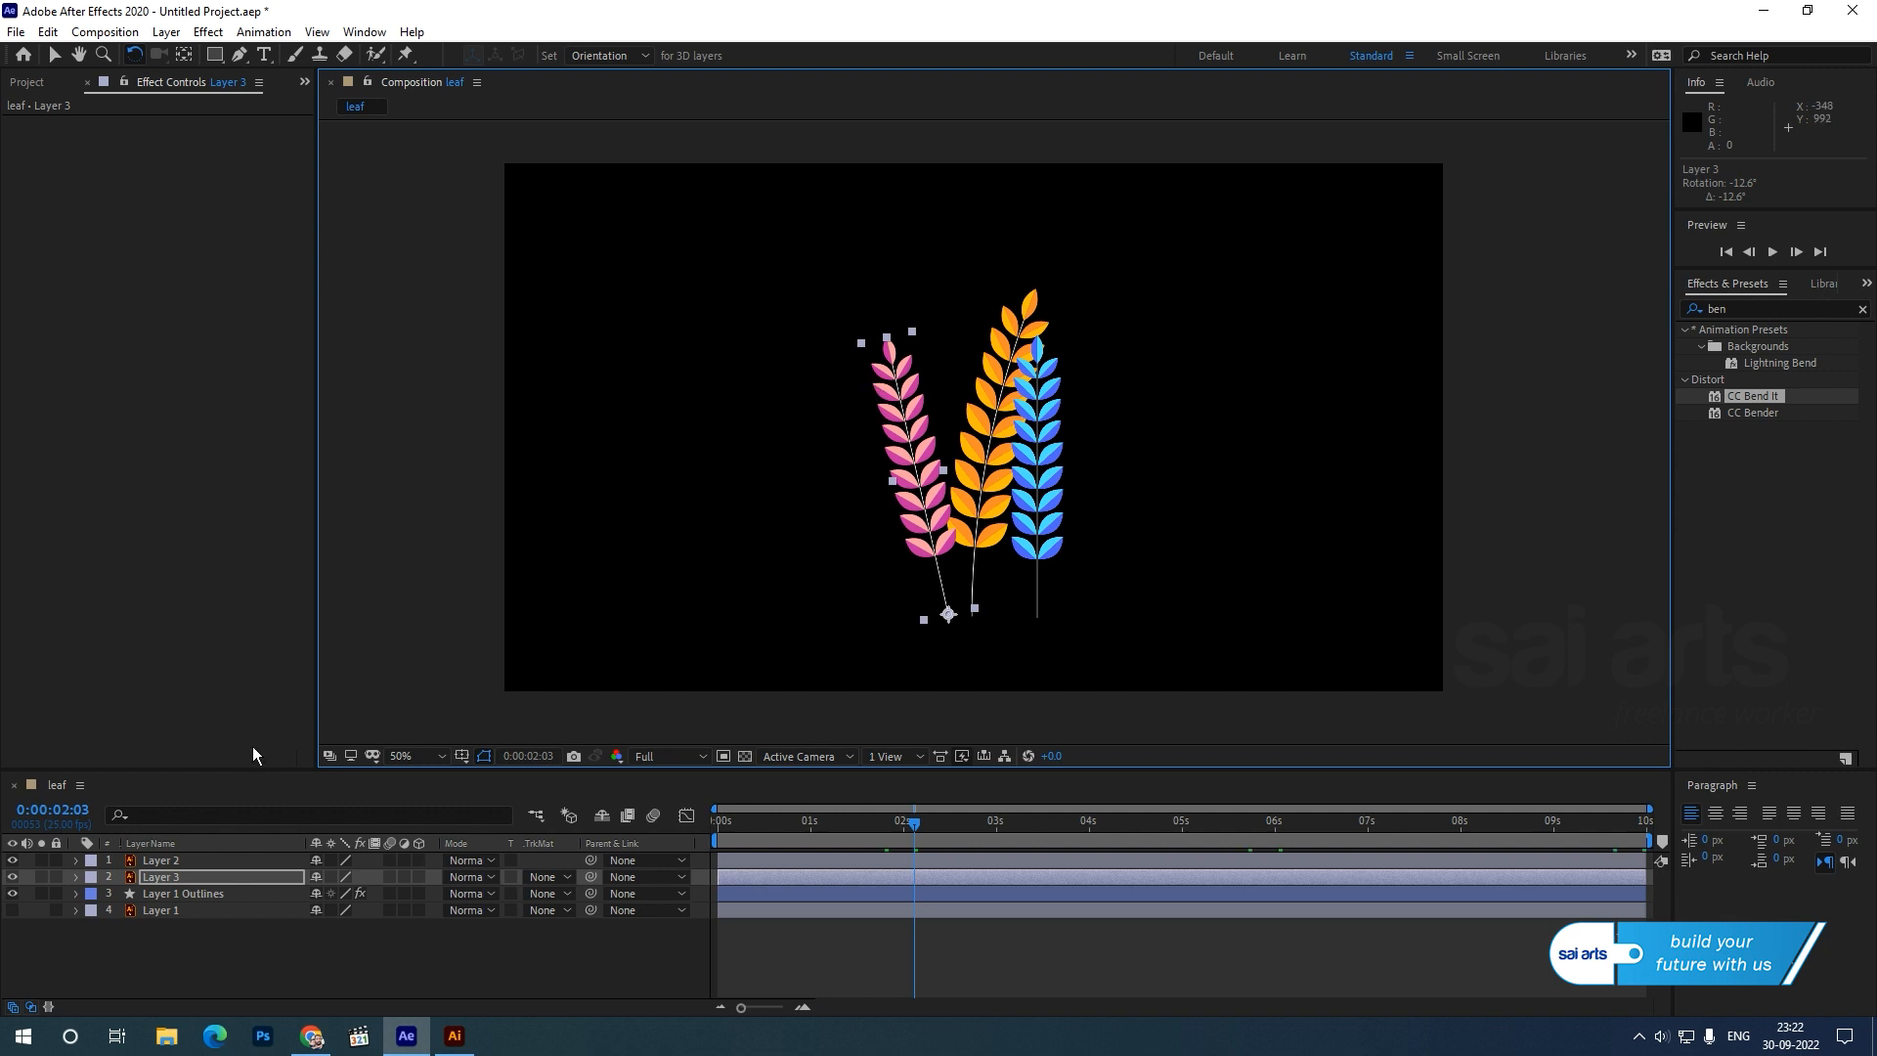
# - Create shapes from the Layer 3 vector layer and apply CC Bend It to Layer 3 Outlines
pyautogui.rightClick(160, 880)
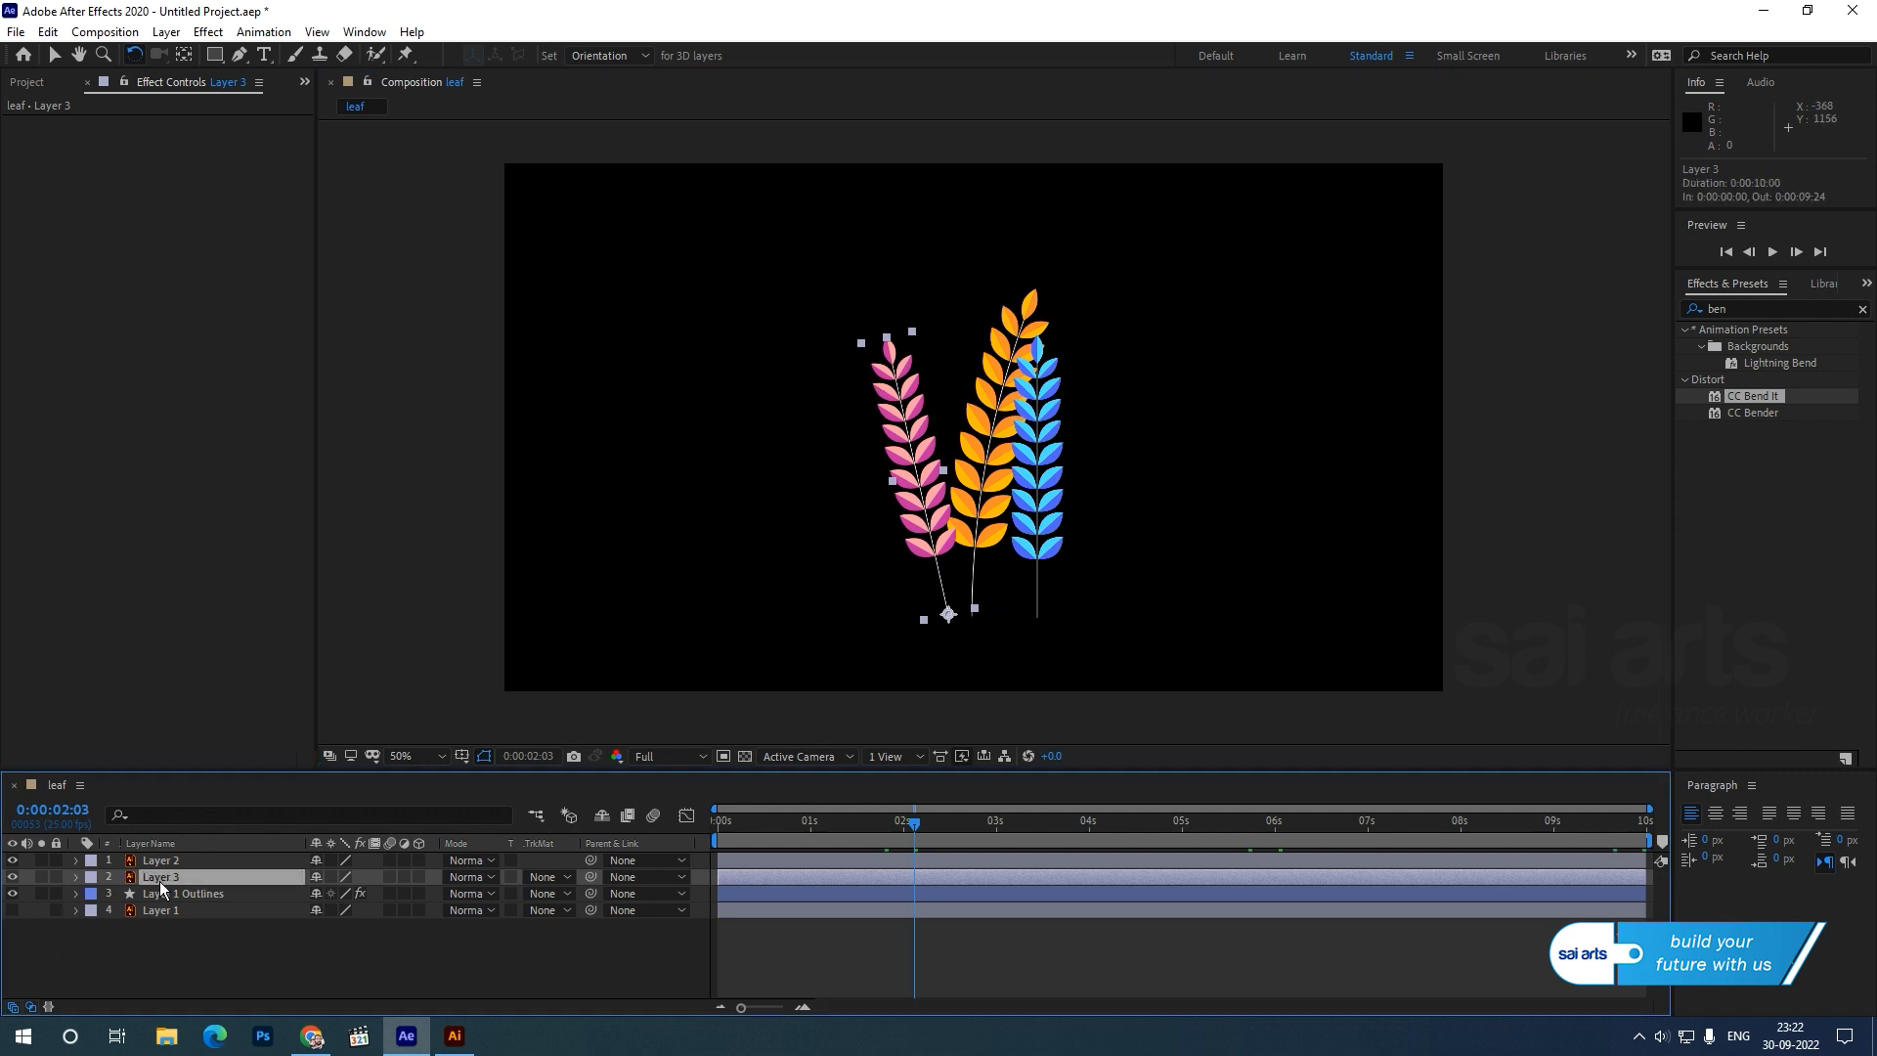
pyautogui.moveTo(254, 725)
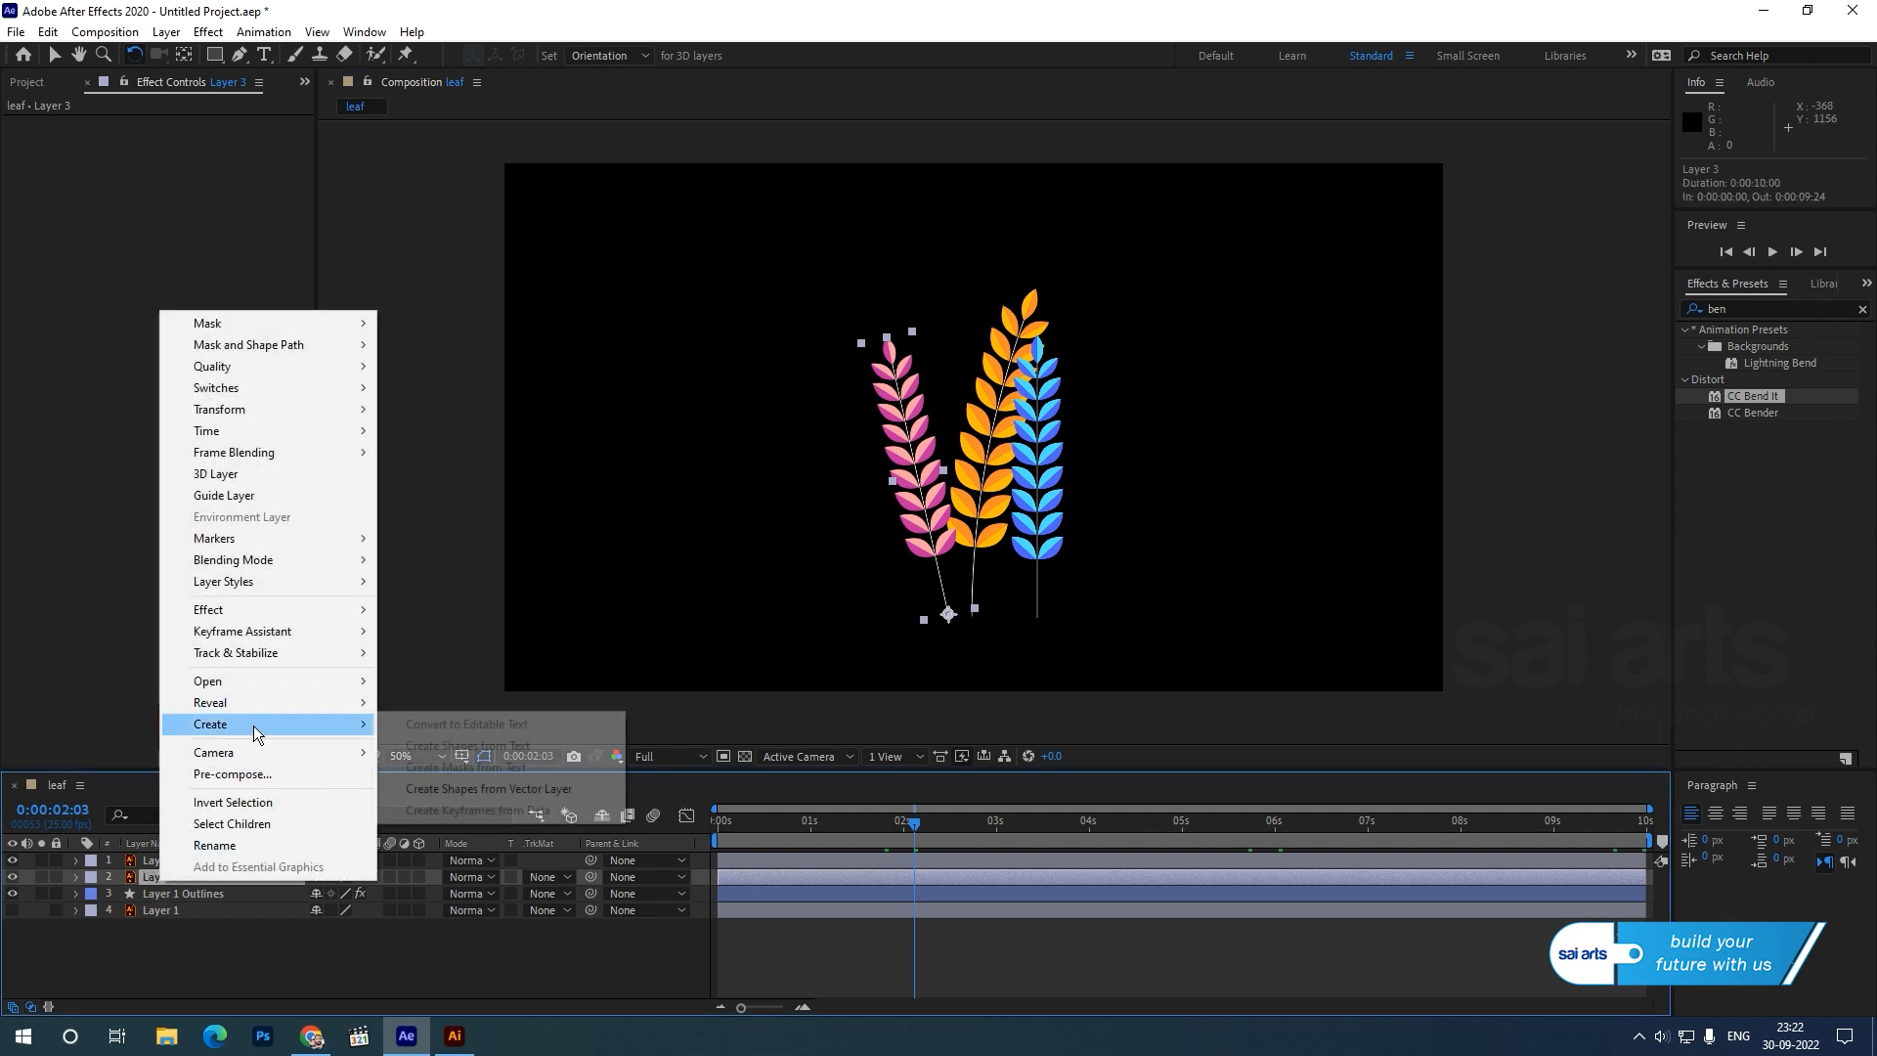
pyautogui.click(468, 799)
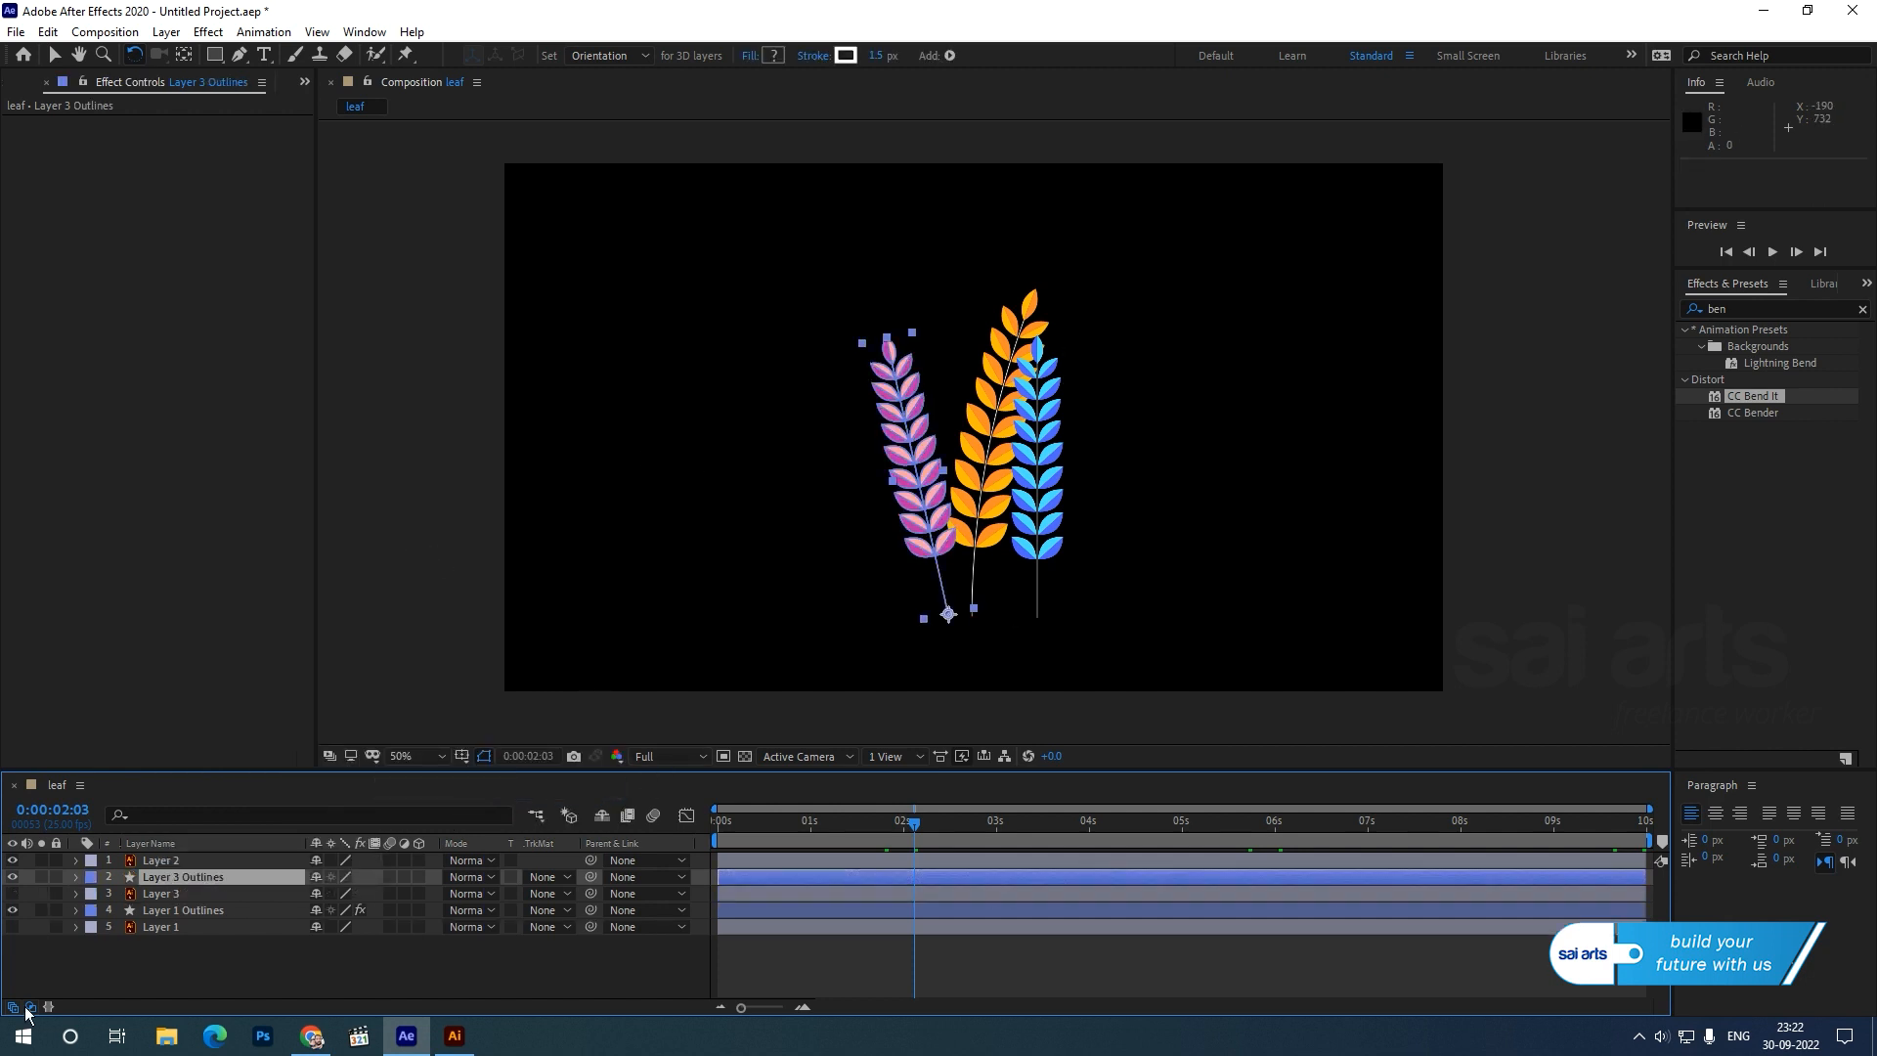
pyautogui.doubleClick(1763, 398)
pyautogui.press('v')
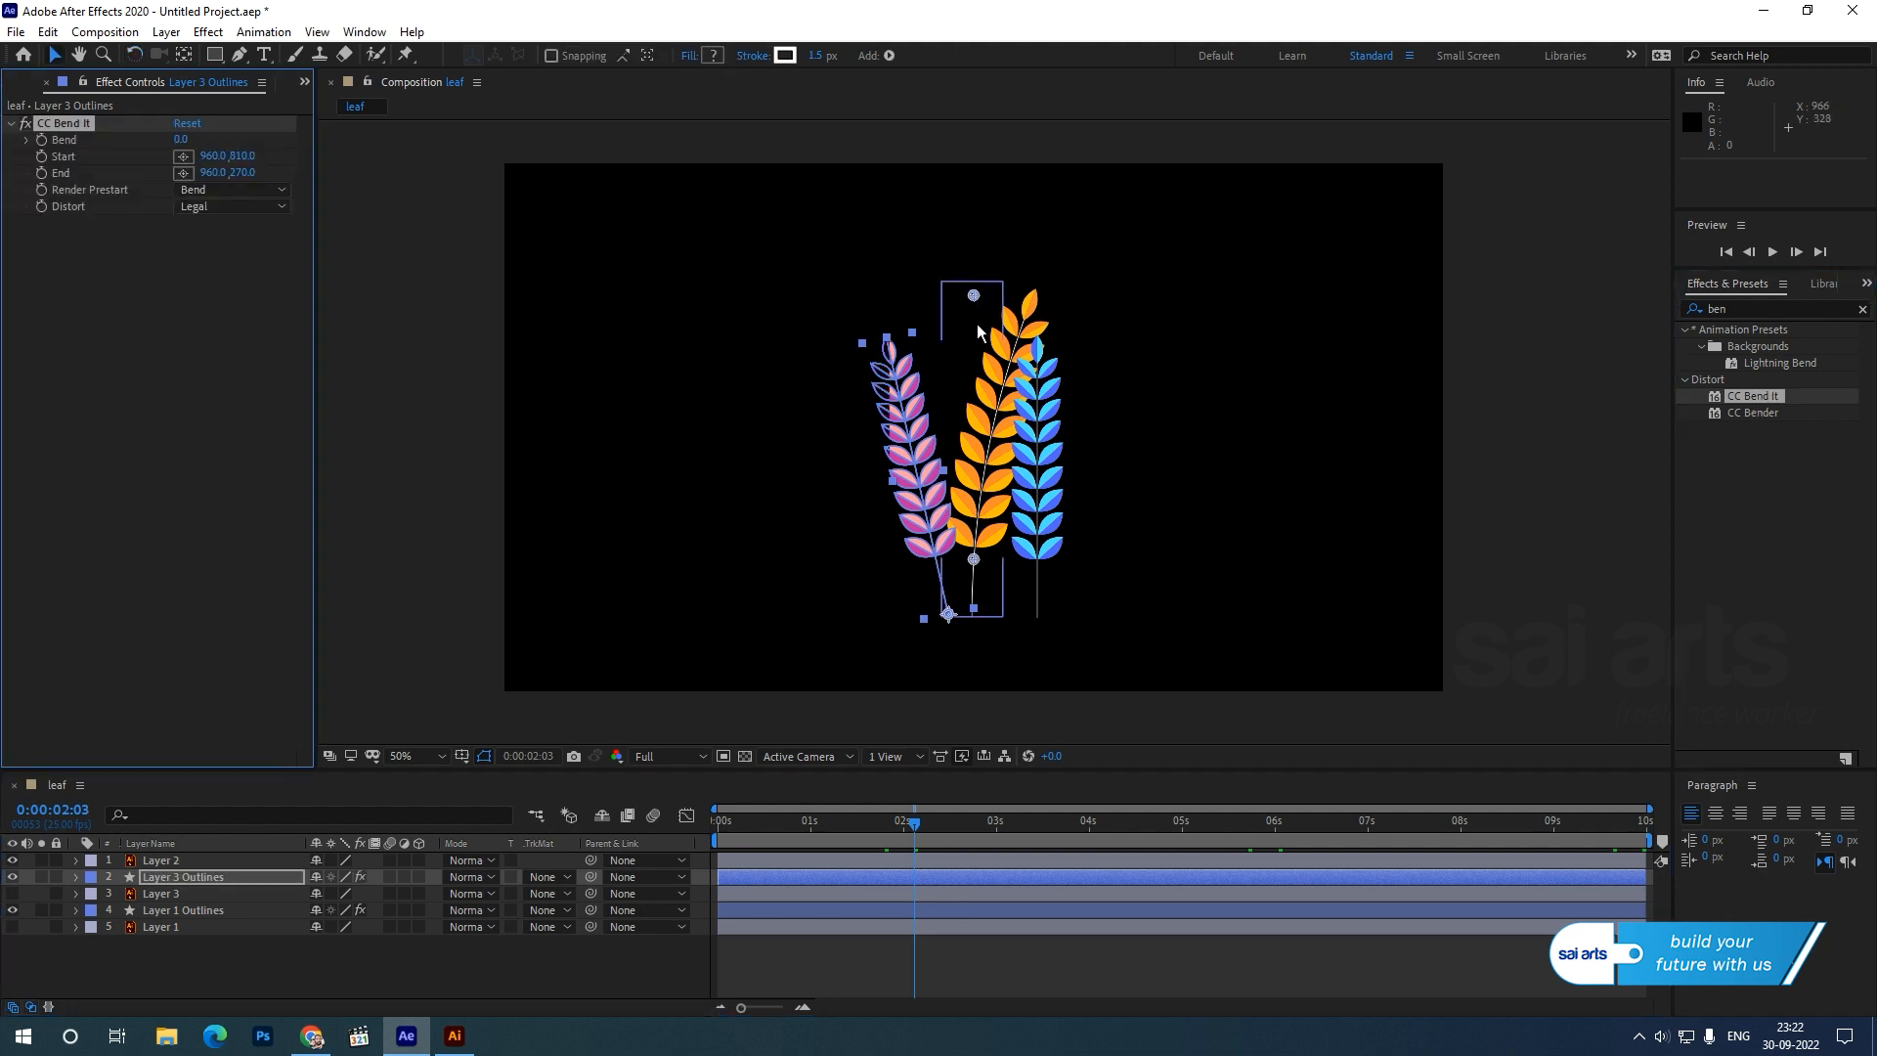
# - Place the CC Bend It End point above the pink plant's tip, about 766, 322, and Start at its stem base, about 909, 924, testing the bend
pyautogui.press('.')
pyautogui.moveTo(960, 156); pyautogui.dragTo(768, 208)
pyautogui.moveTo(888, 479); pyautogui.dragTo(831, 266)
pyautogui.moveTo(896, 473); pyautogui.dragTo(851, 592)
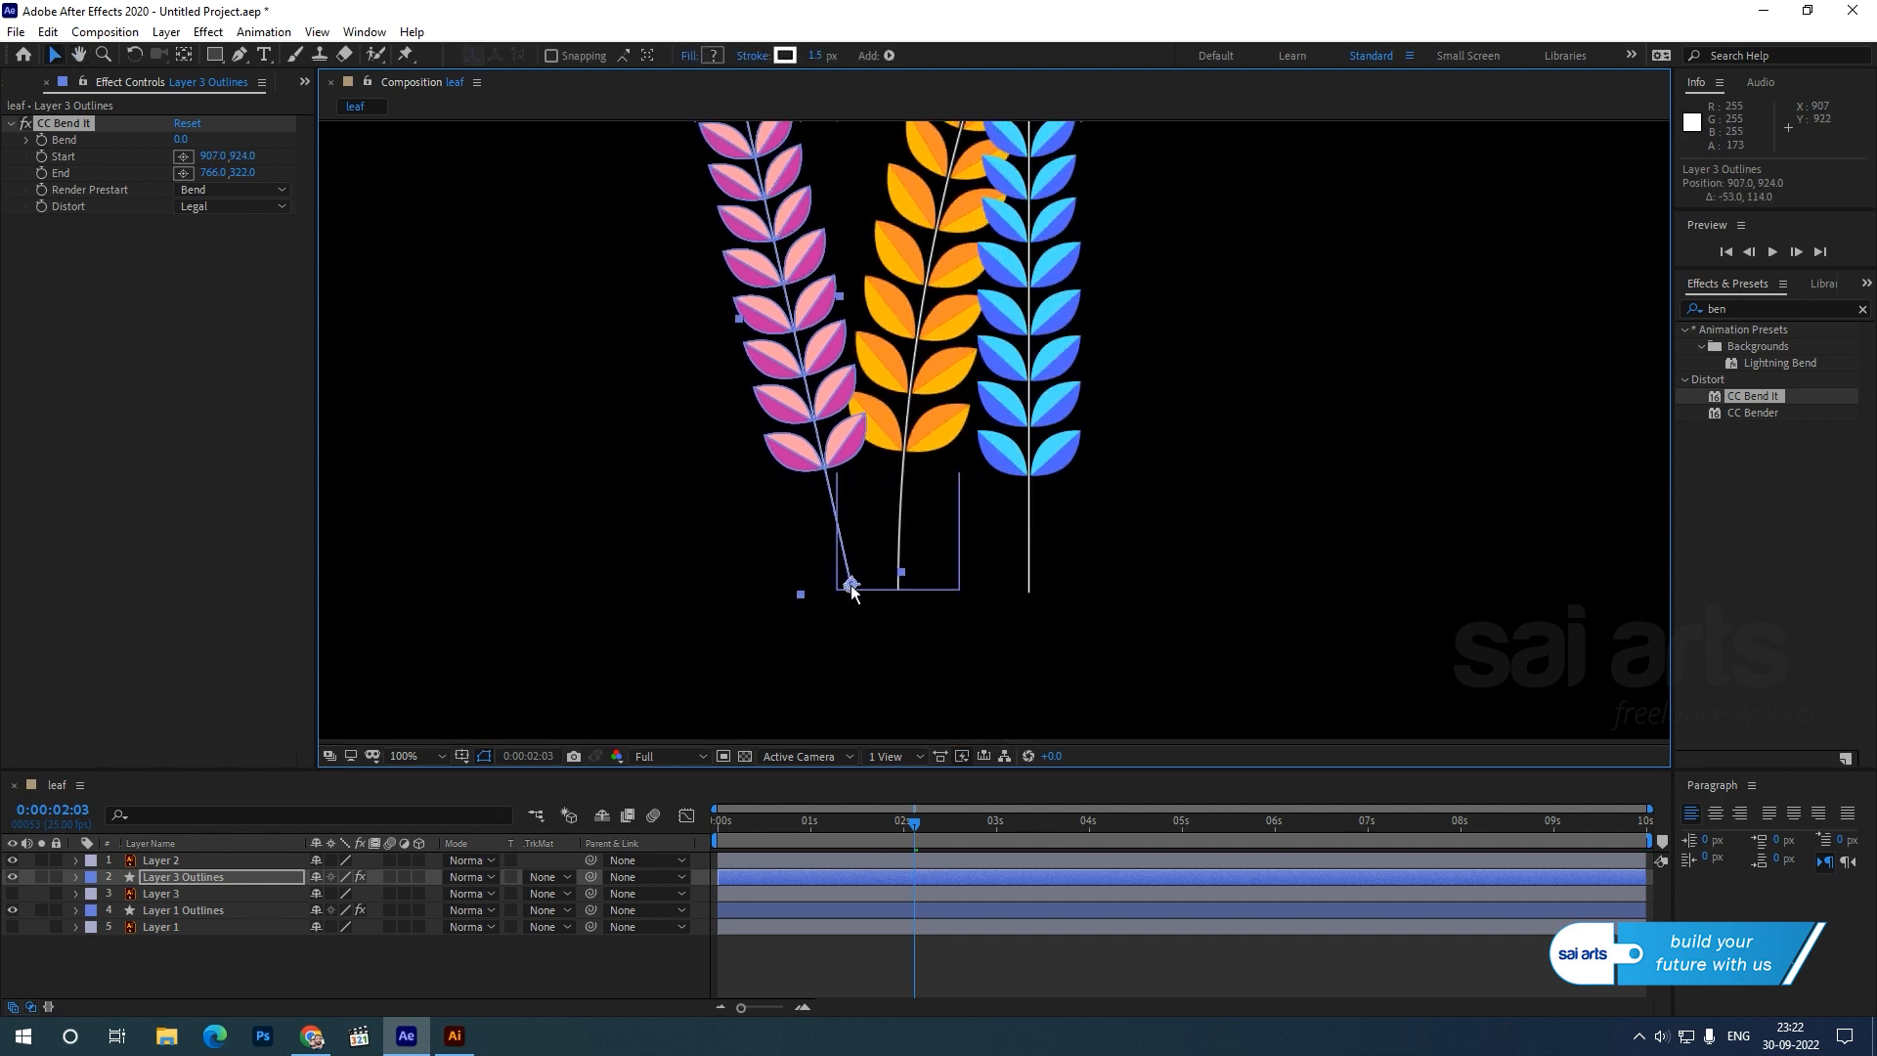
pyautogui.scroll(-2, 1026, 418)
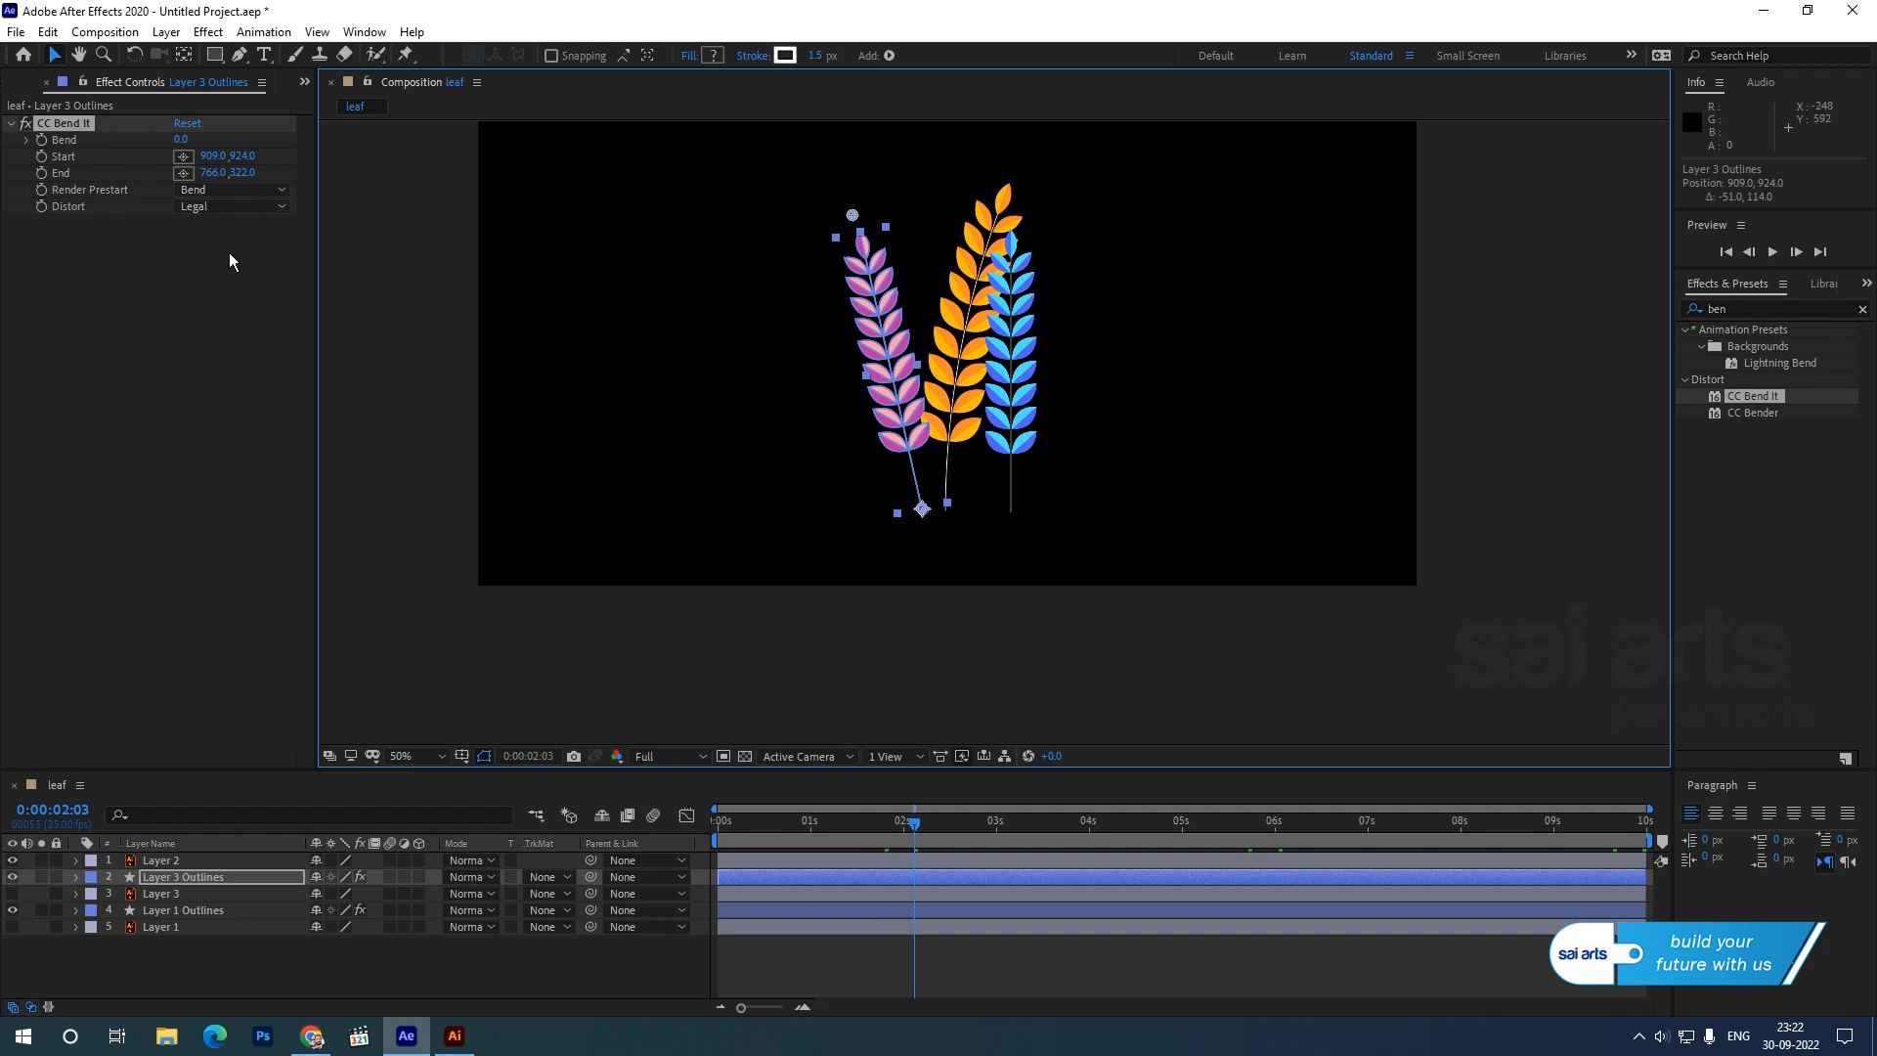
pyautogui.moveTo(182, 139)
pyautogui.mouseDown()
pyautogui.moveTo(164, 170)
pyautogui.moveTo(200, 167)
pyautogui.mouseUp()
pyautogui.hotkey('ctrl', 'z')
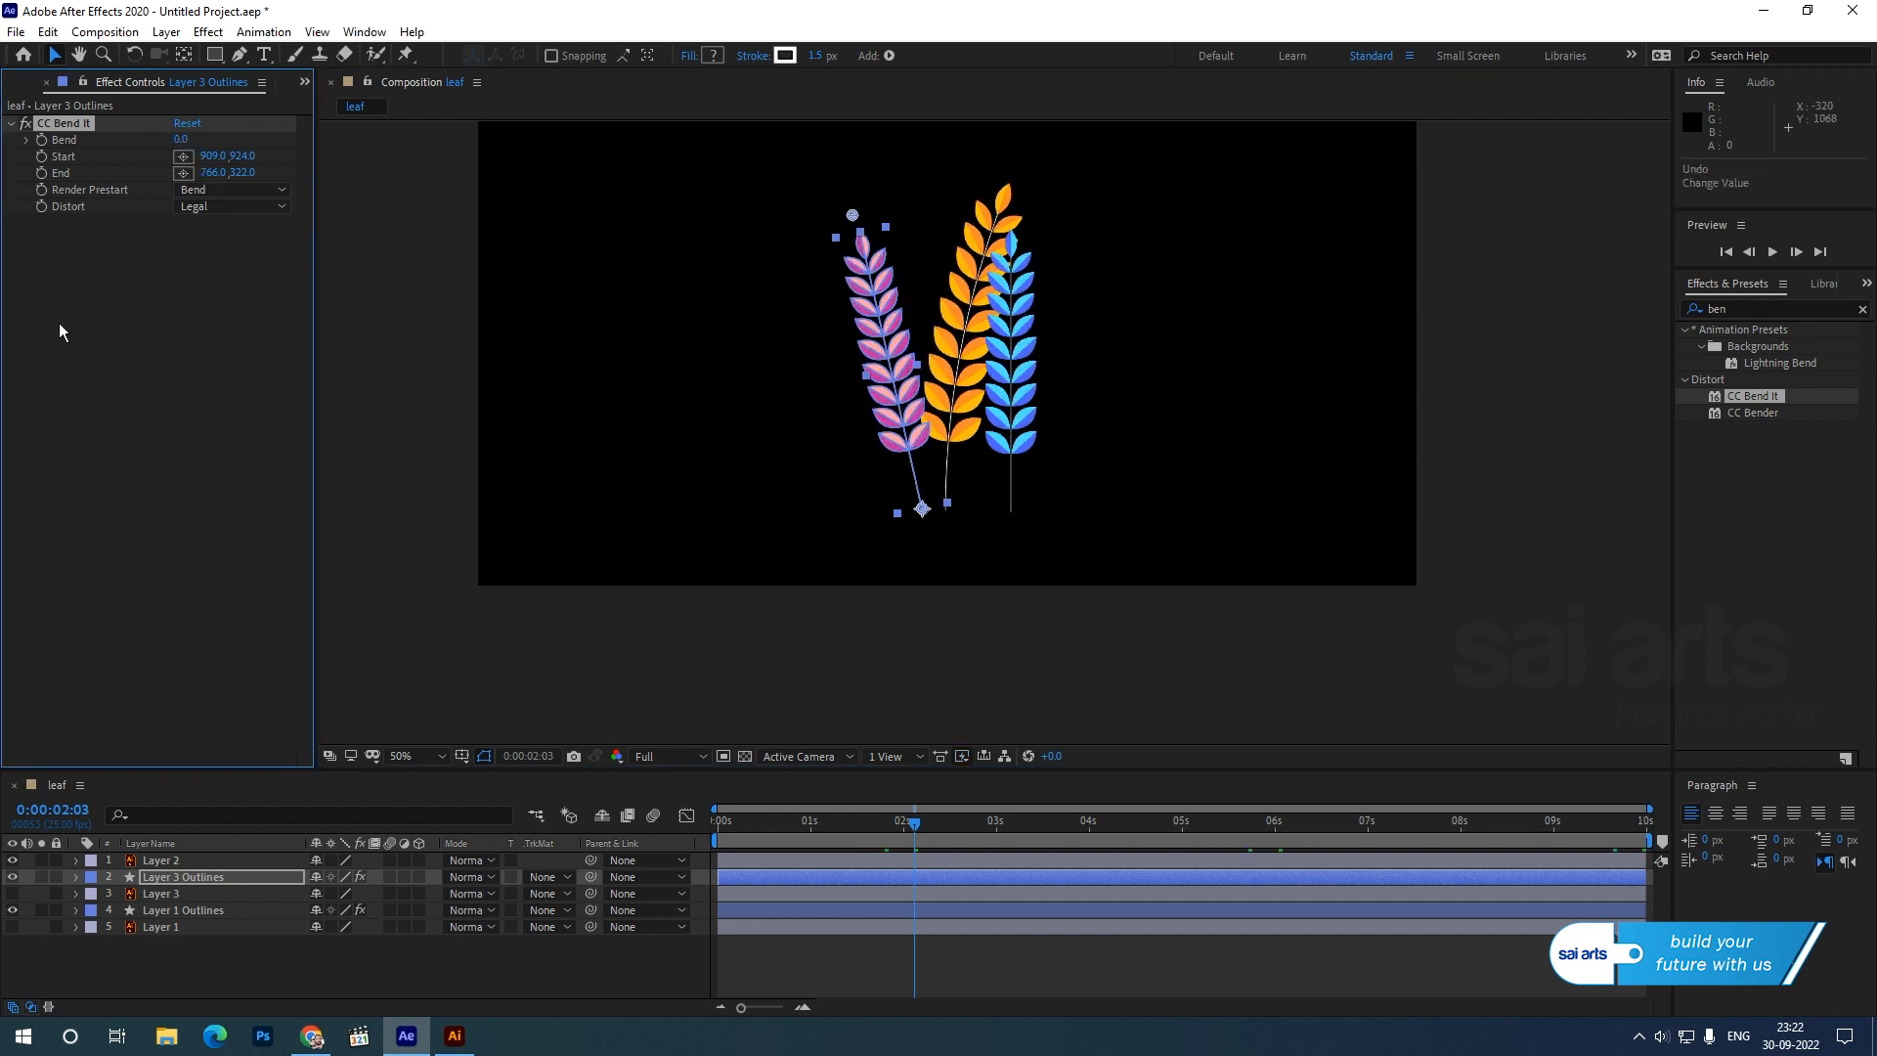
# - Keyframe Bend on Layer 3 Outlines from 0 at the first frame to 11 at 0:00:03:00, and reveal the layer's keyframes
pyautogui.moveTo(890, 811); pyautogui.dragTo(716, 841)
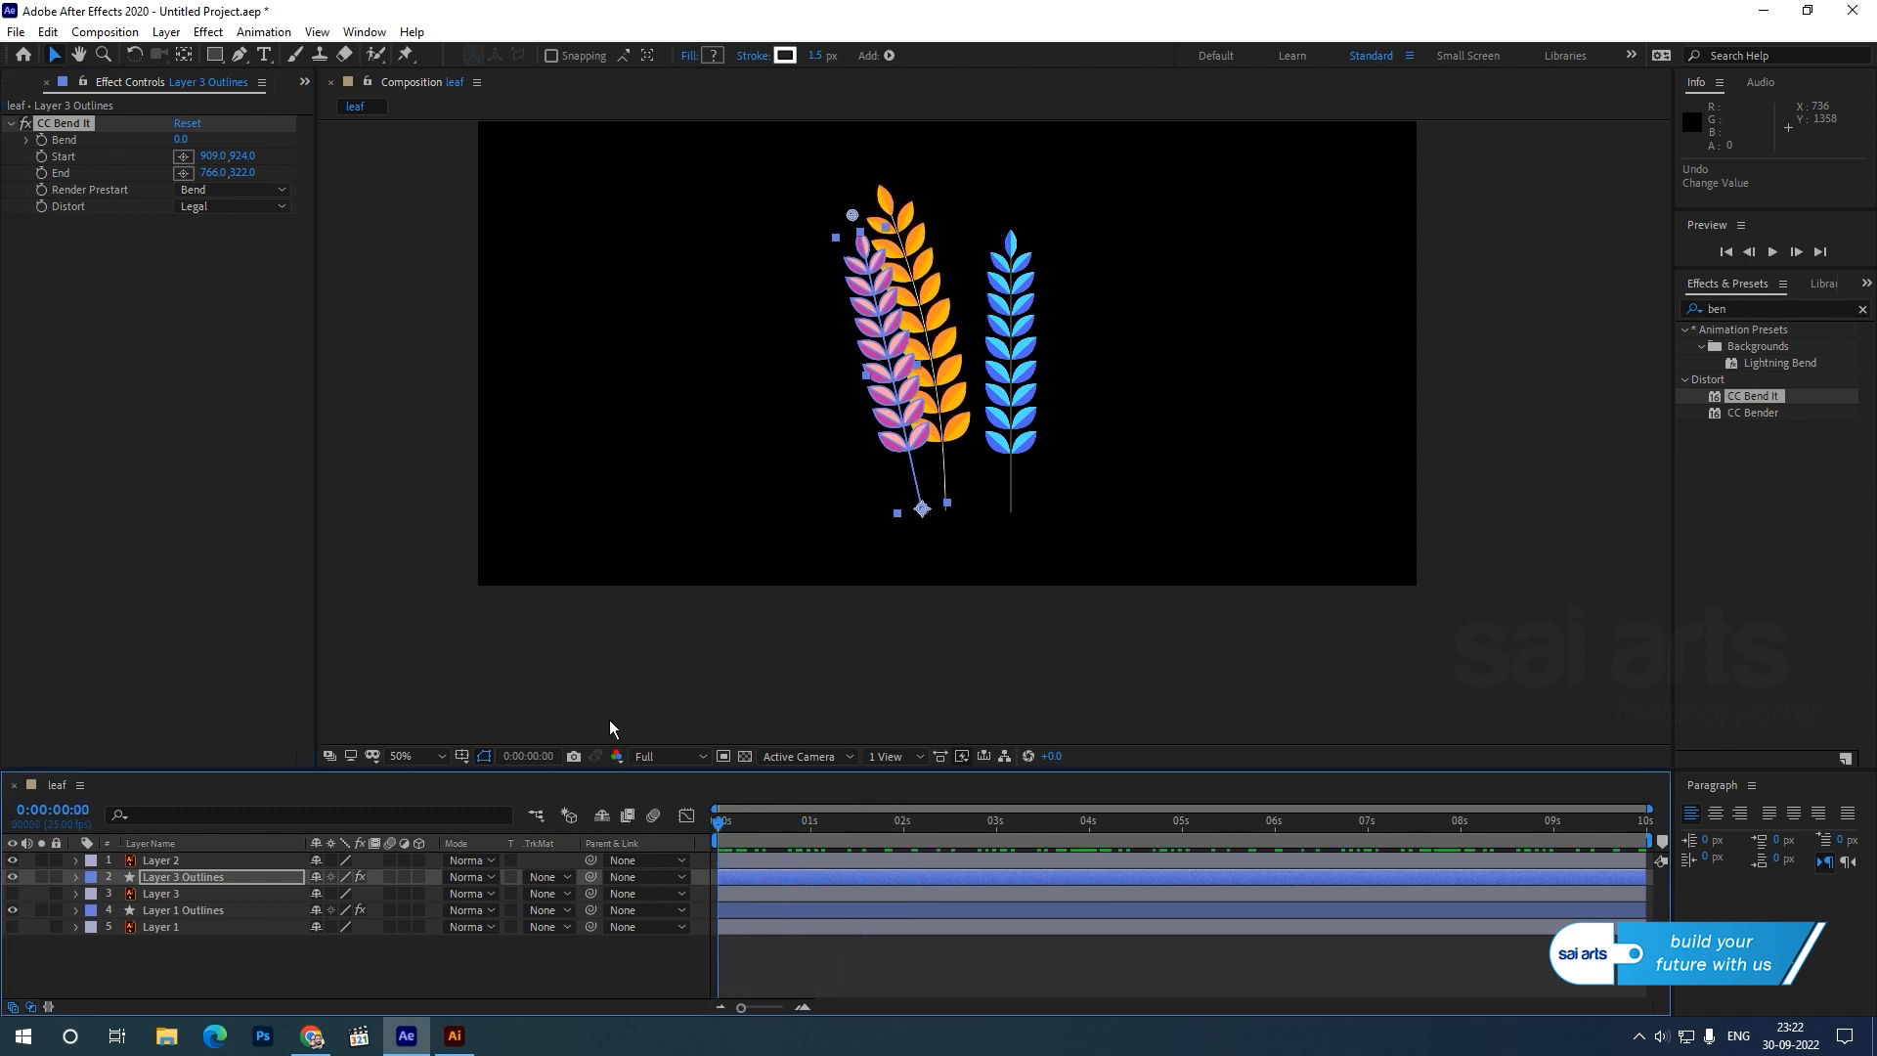
pyautogui.click(27, 146)
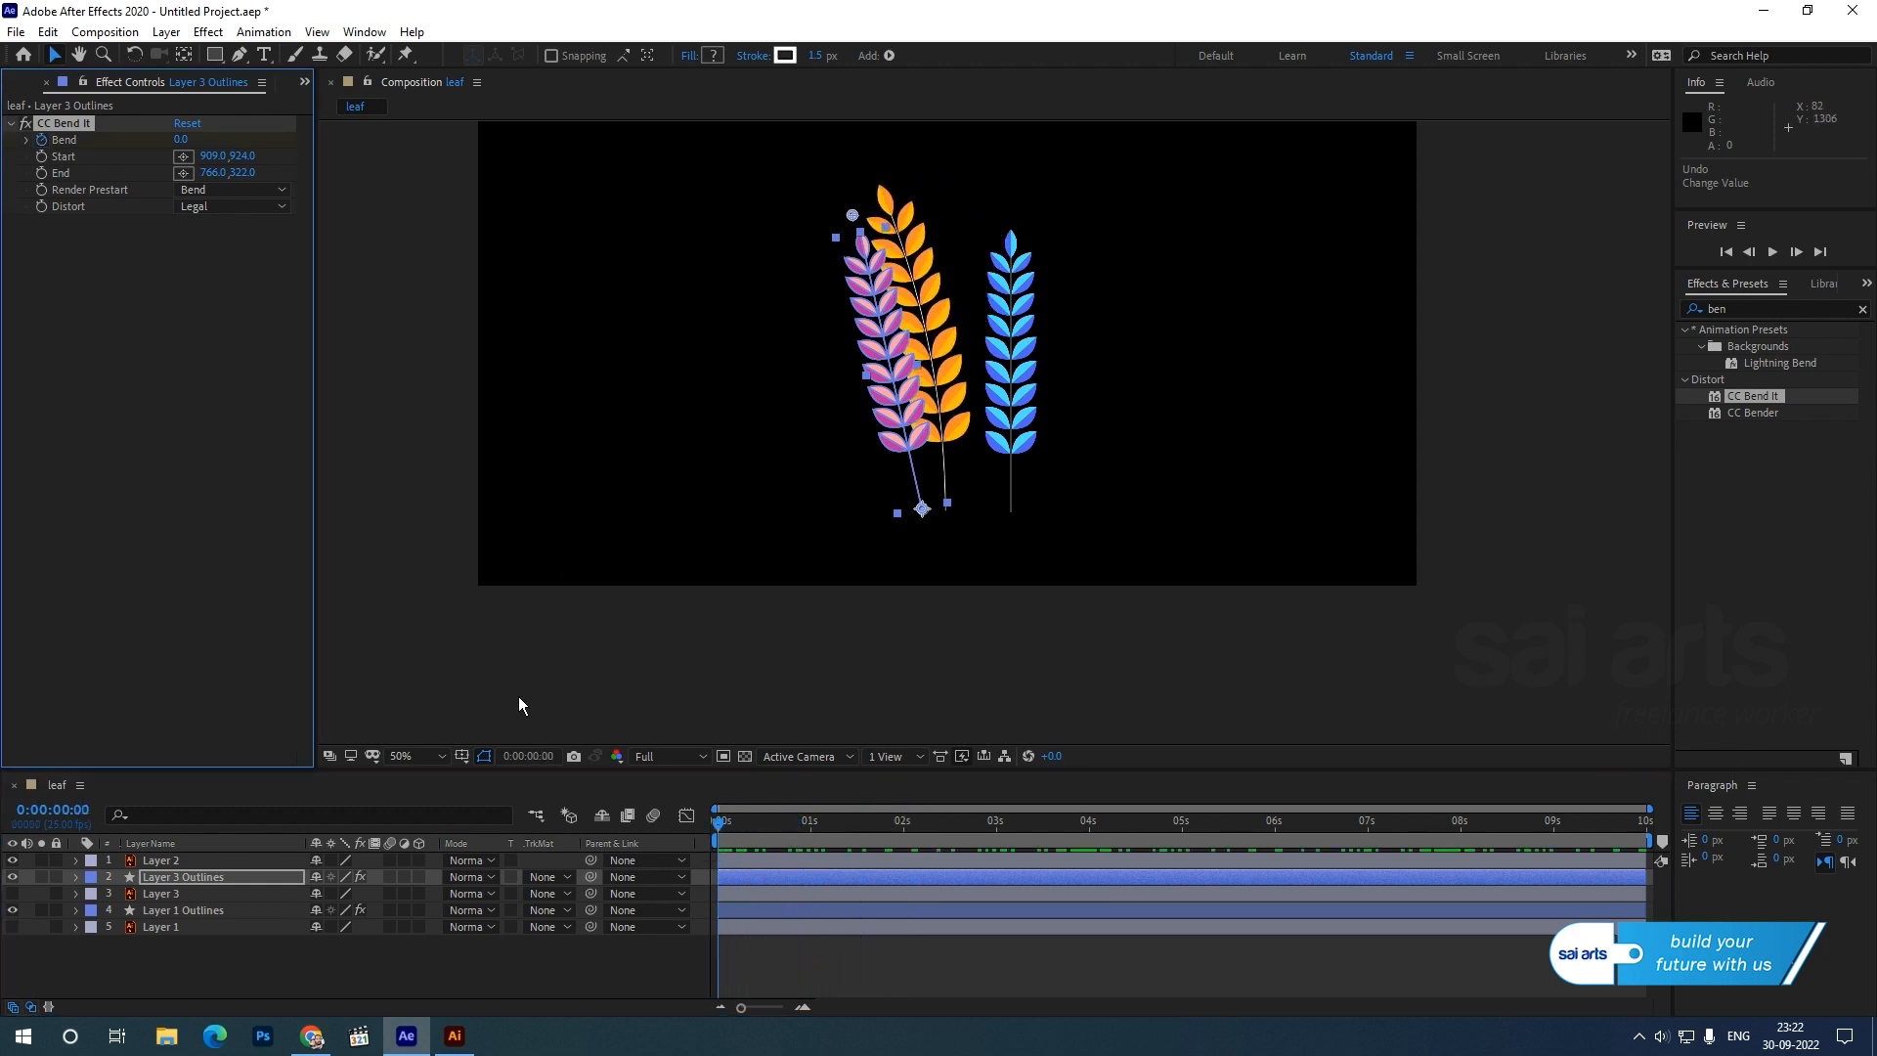
pyautogui.moveTo(721, 821); pyautogui.dragTo(999, 836)
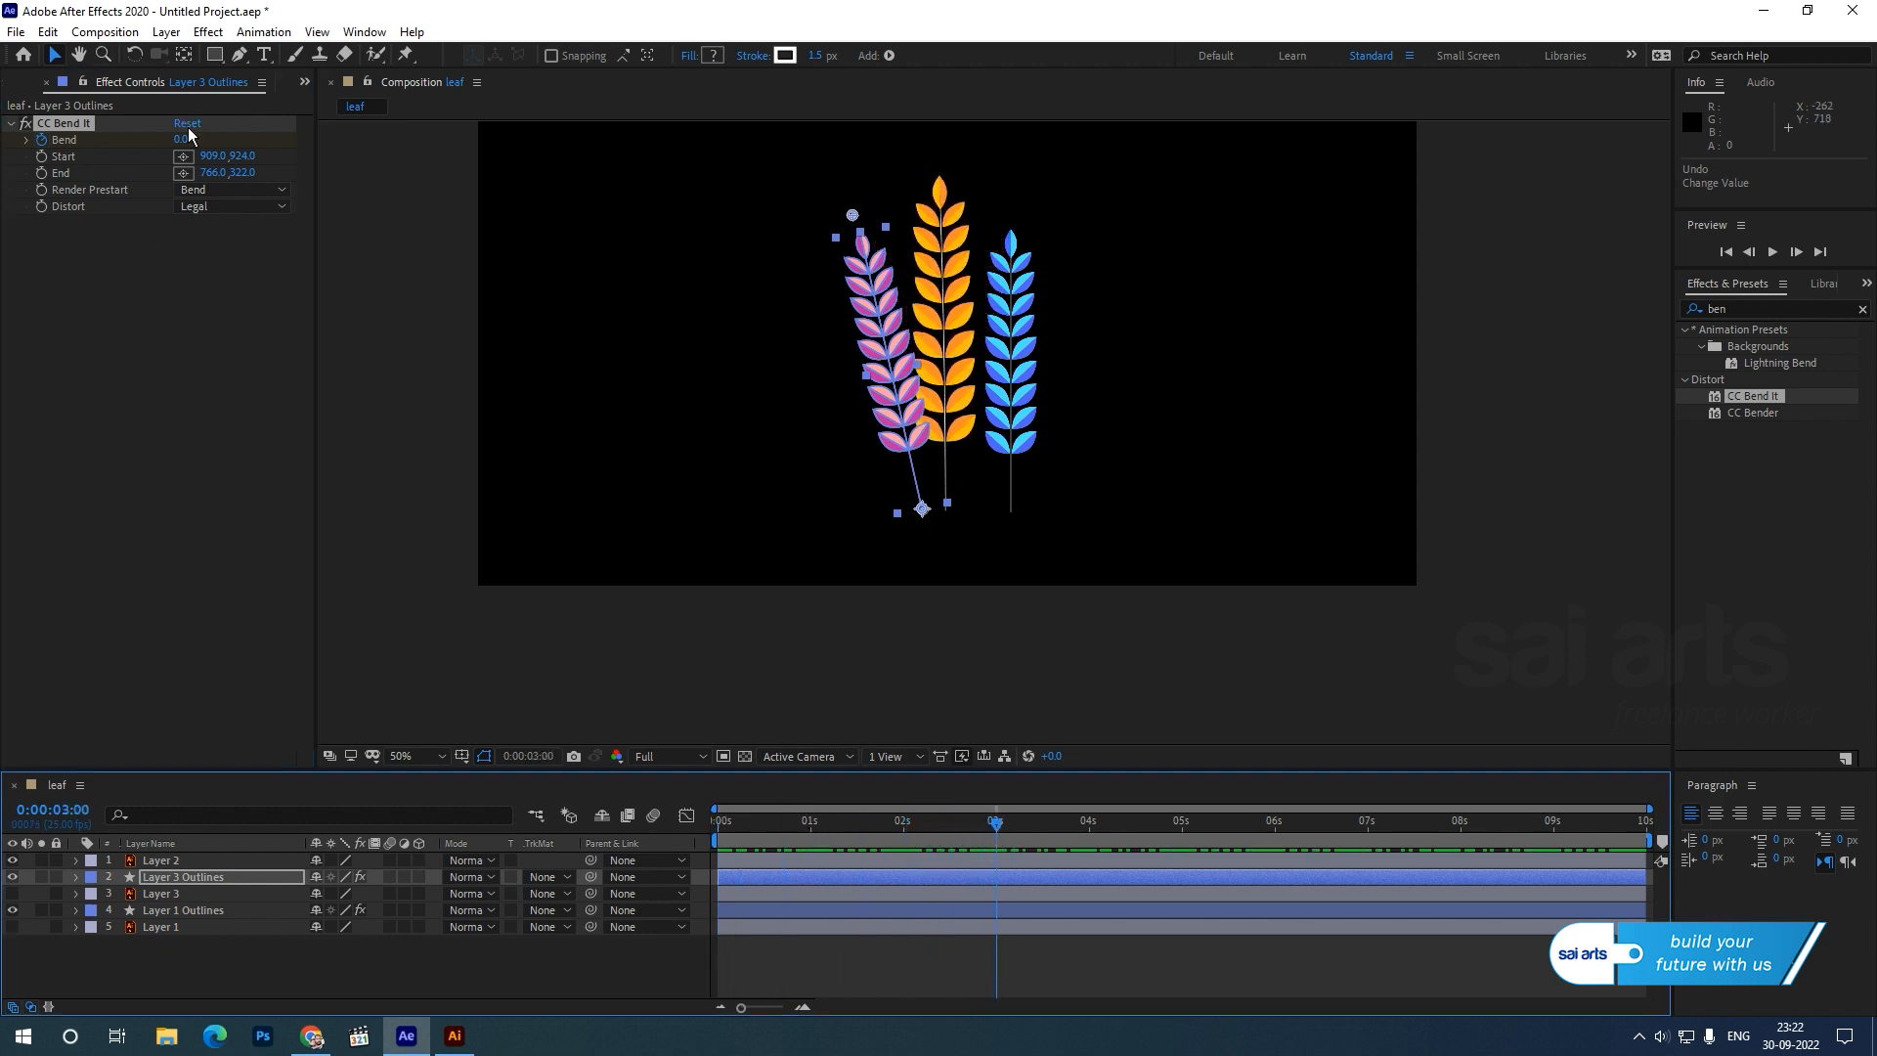
pyautogui.moveTo(182, 139); pyautogui.dragTo(193, 140)
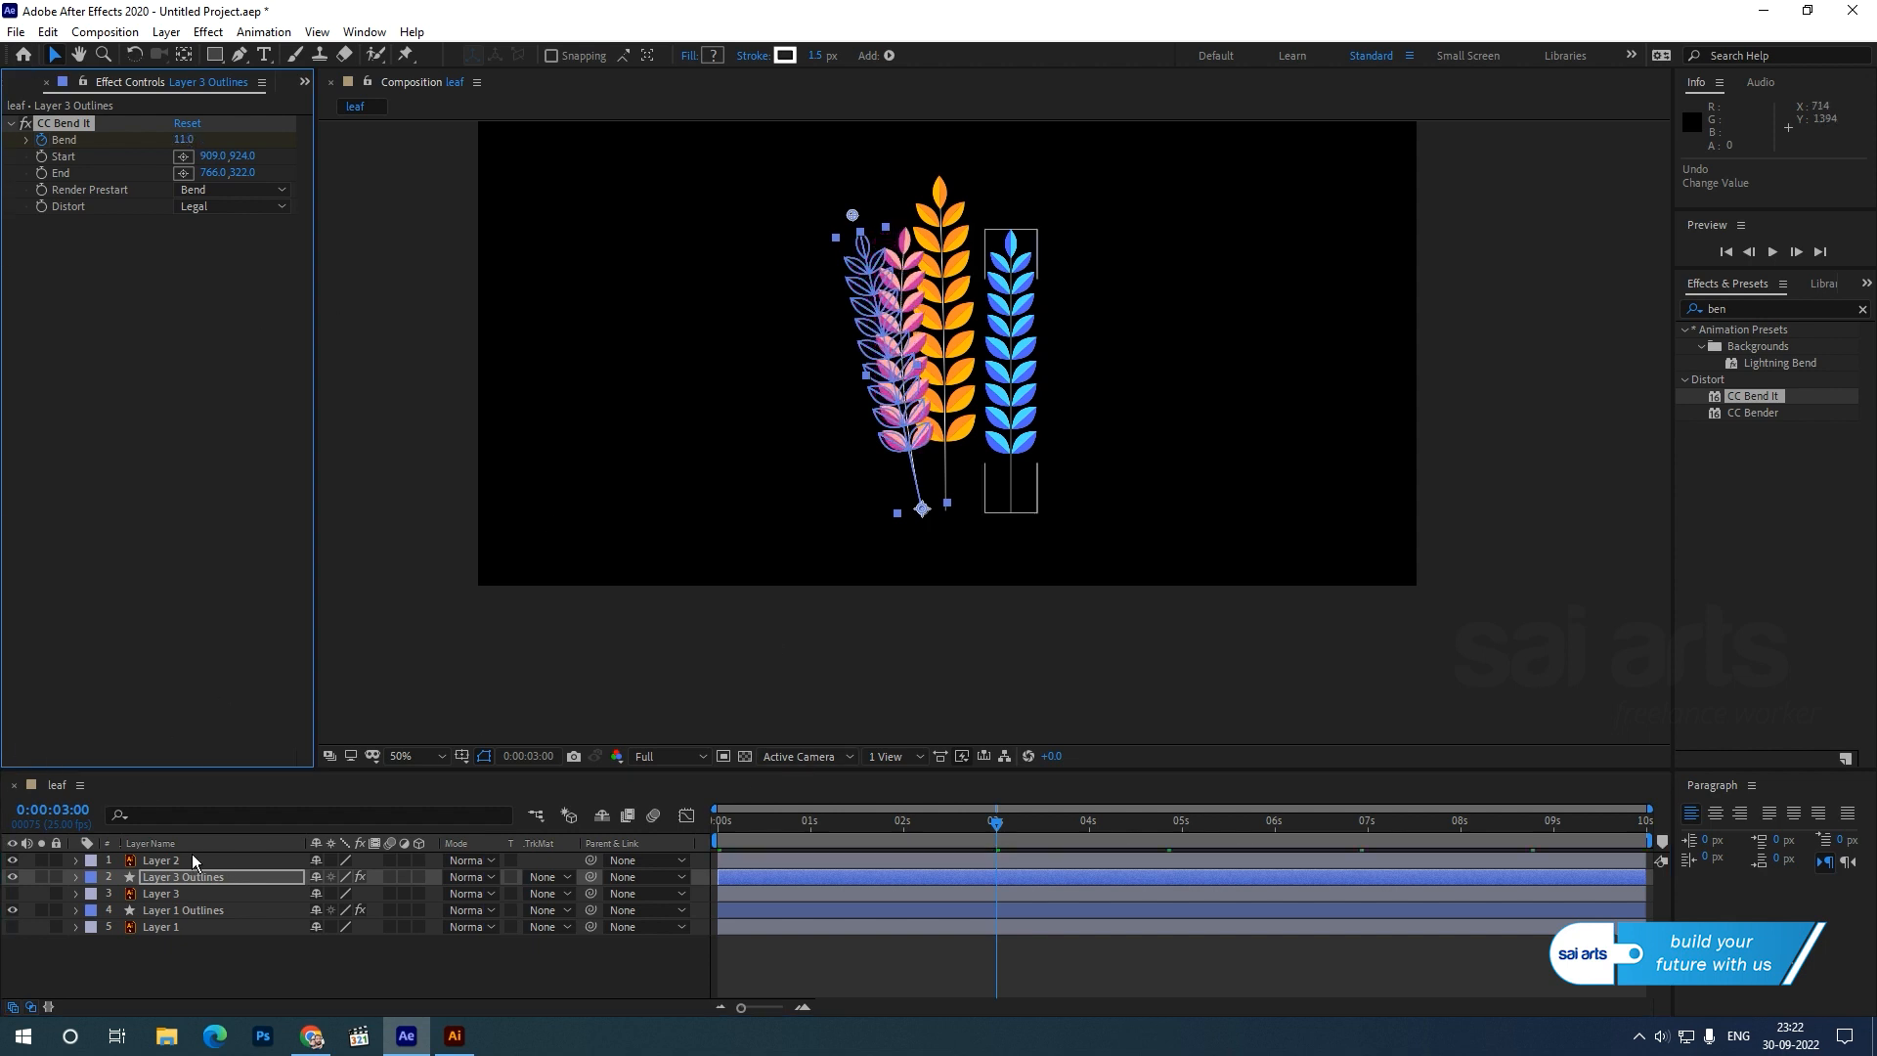
pyautogui.click(162, 877)
pyautogui.press('u')
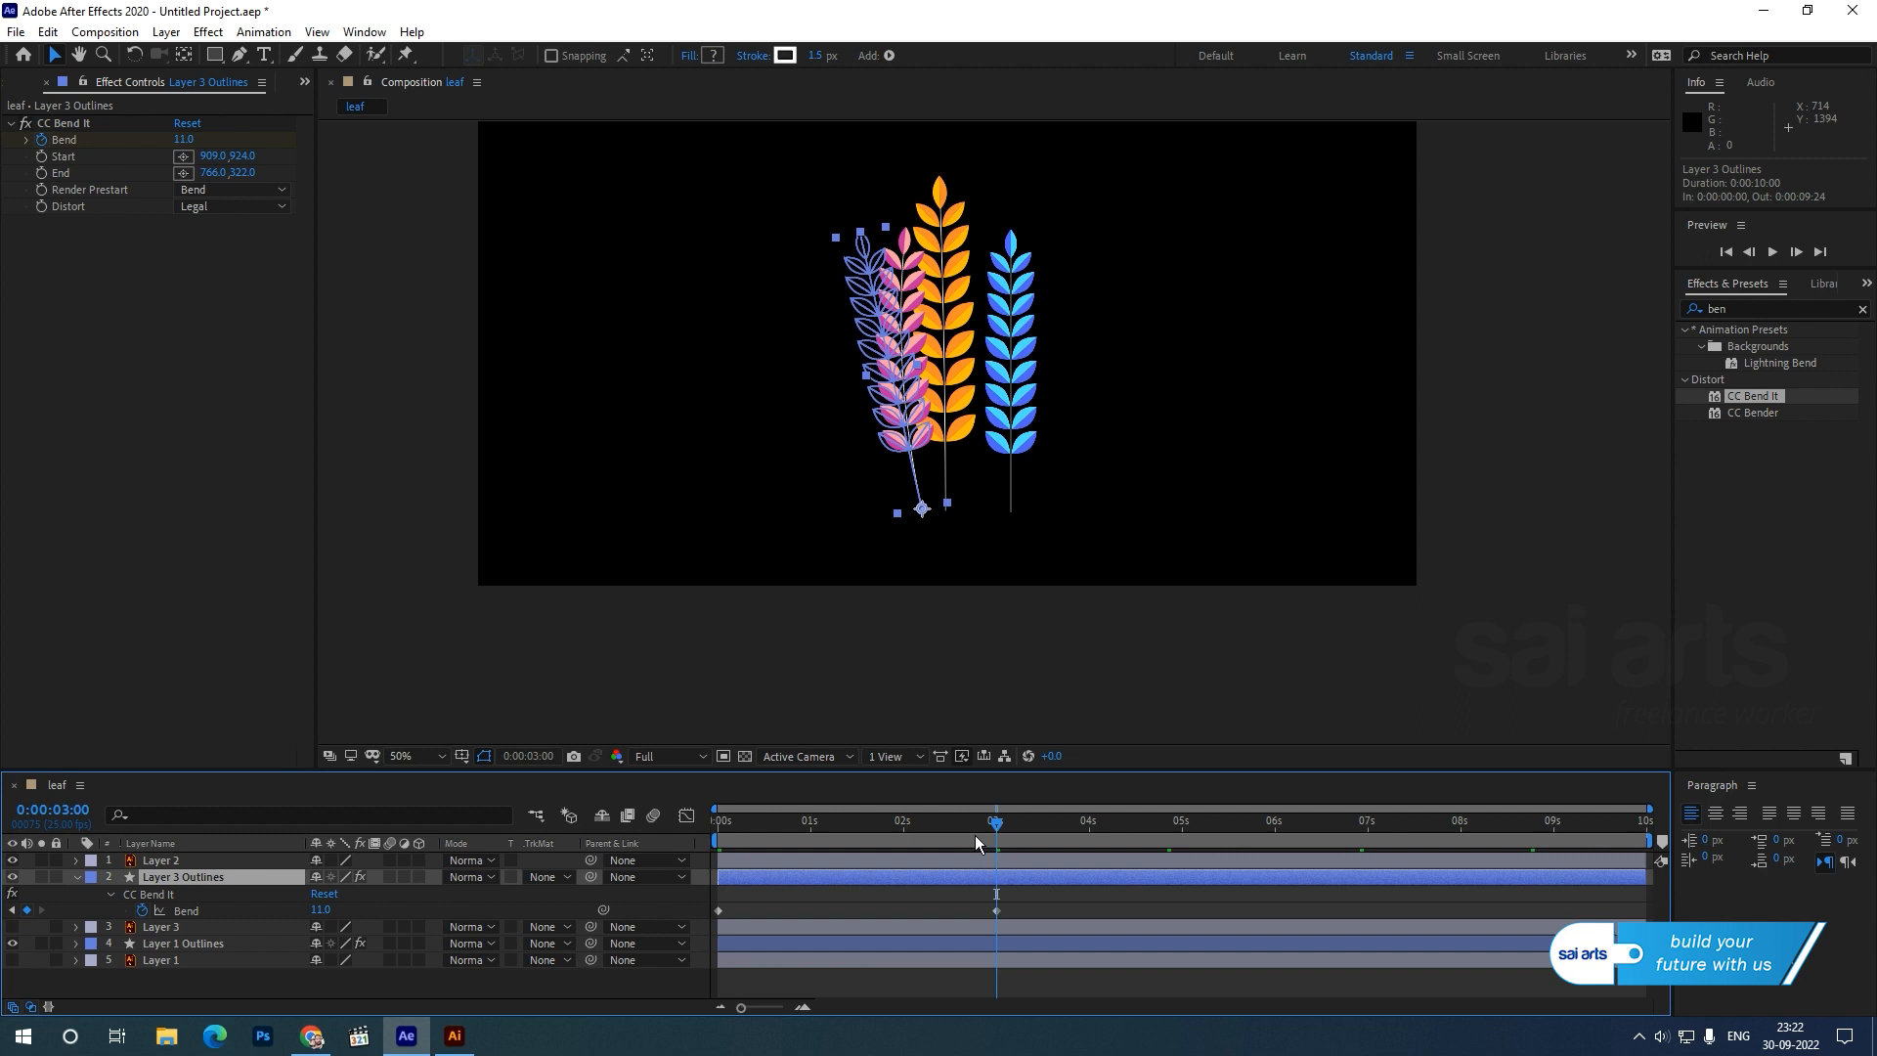
# - Set the Bend of Layer 3 Outlines to -21 at the first frame and preview the animation
pyautogui.moveTo(997, 829); pyautogui.dragTo(620, 848)
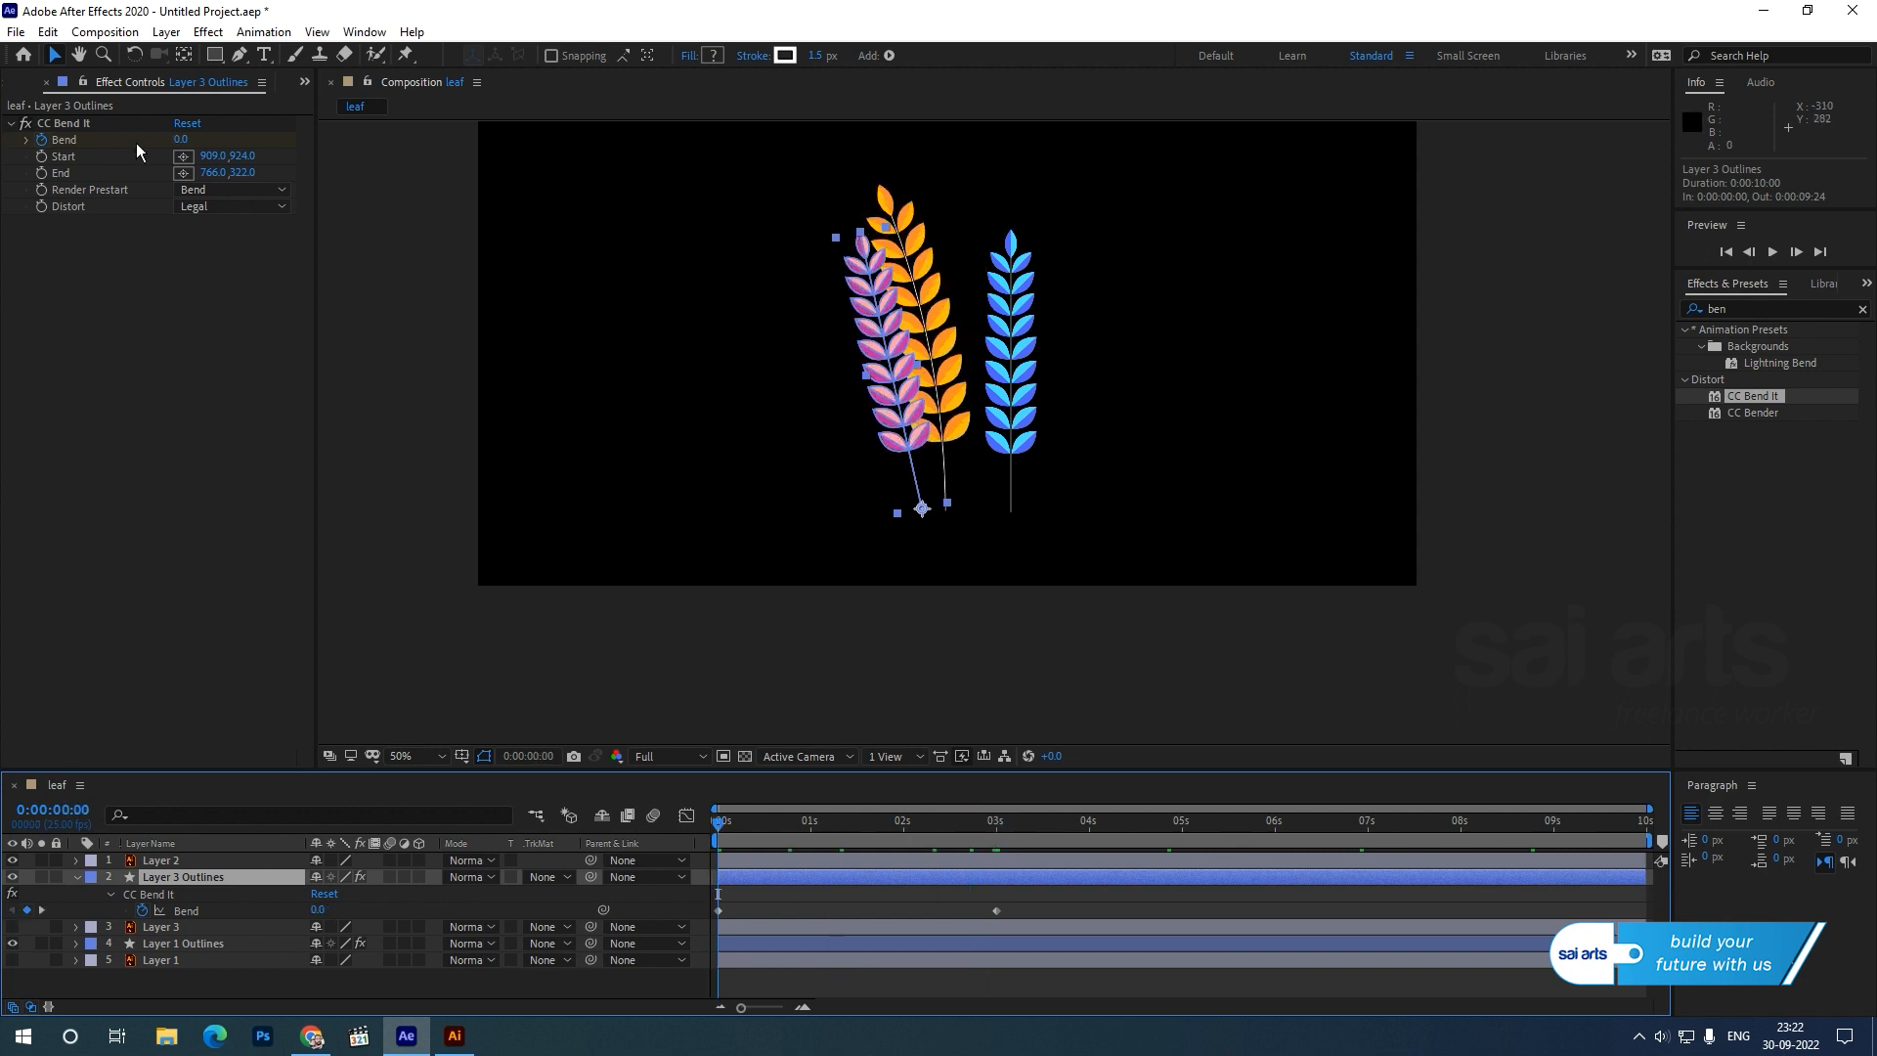
pyautogui.moveTo(178, 139); pyautogui.dragTo(177, 145)
pyautogui.press('space')
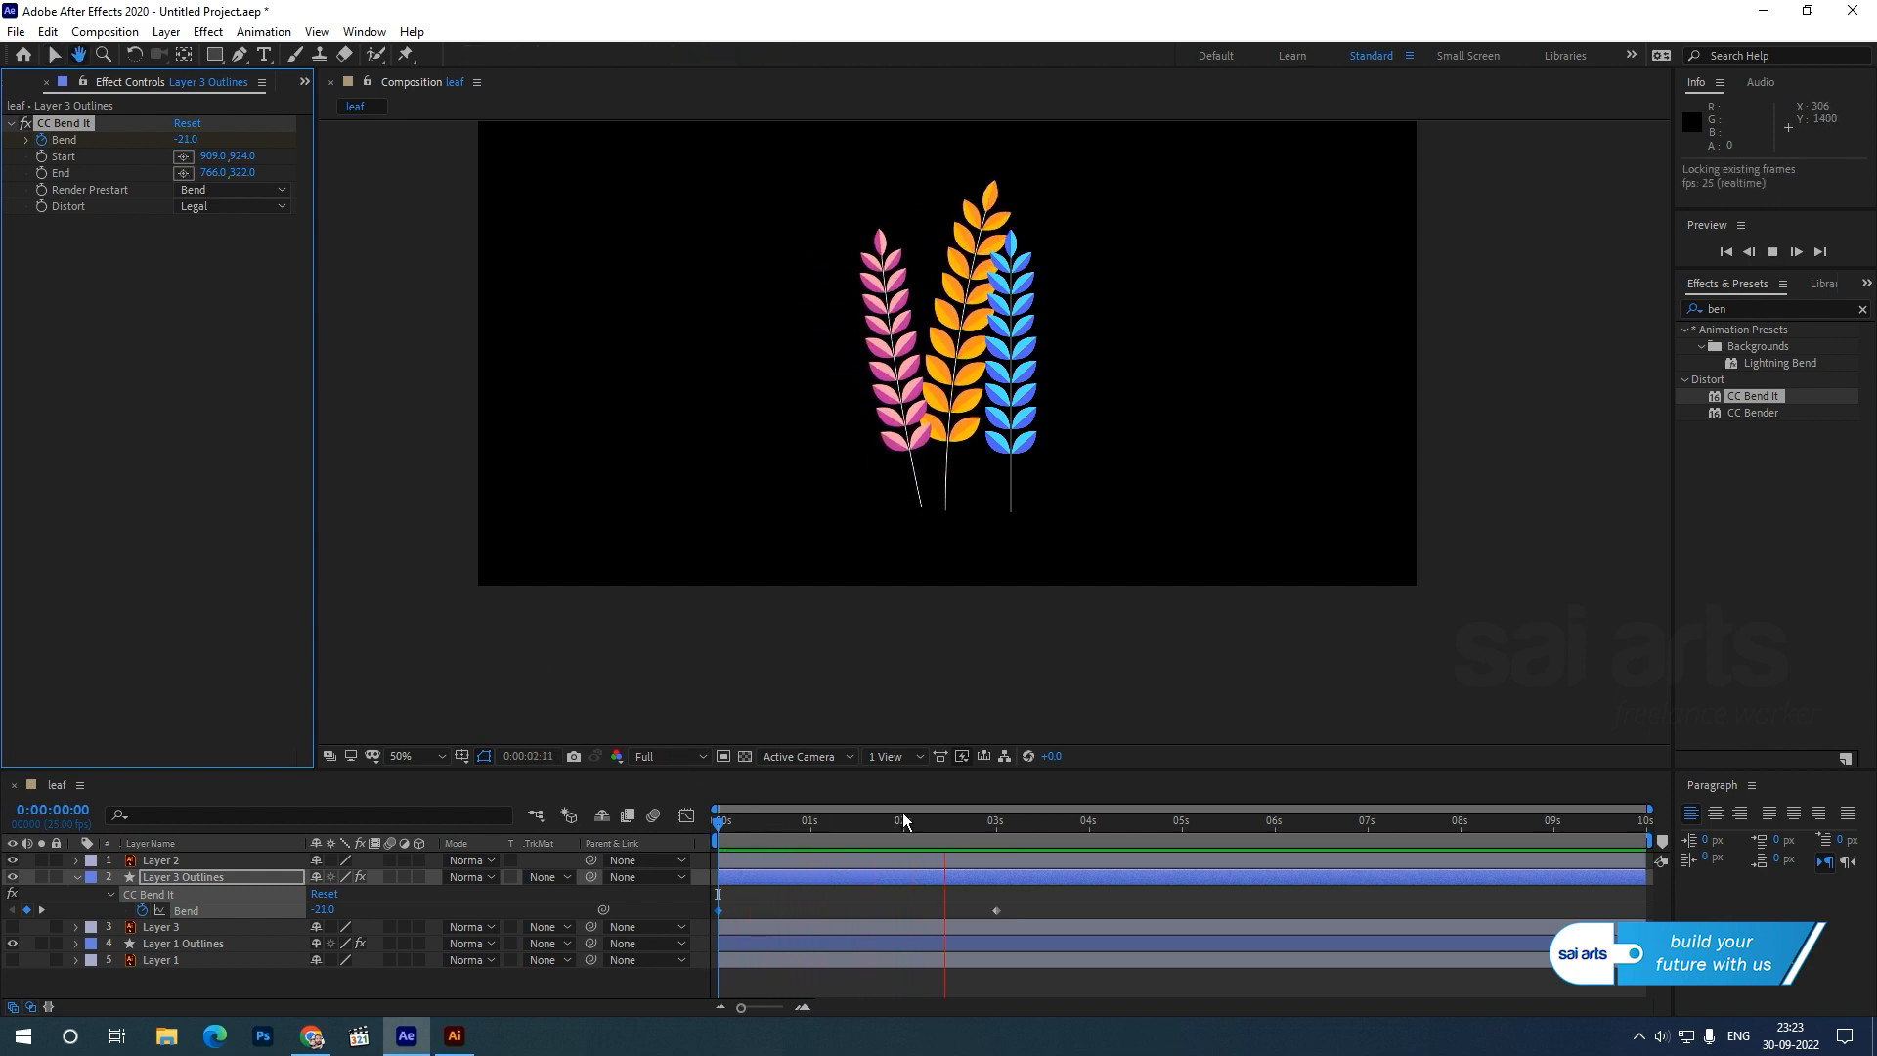
# - Set the Bend of Layer 3 Outlines to 18 at 0:00:03:00, preview the sway, and Easy Ease both Bend keyframes
pyautogui.press('space')
pyautogui.click(996, 826)
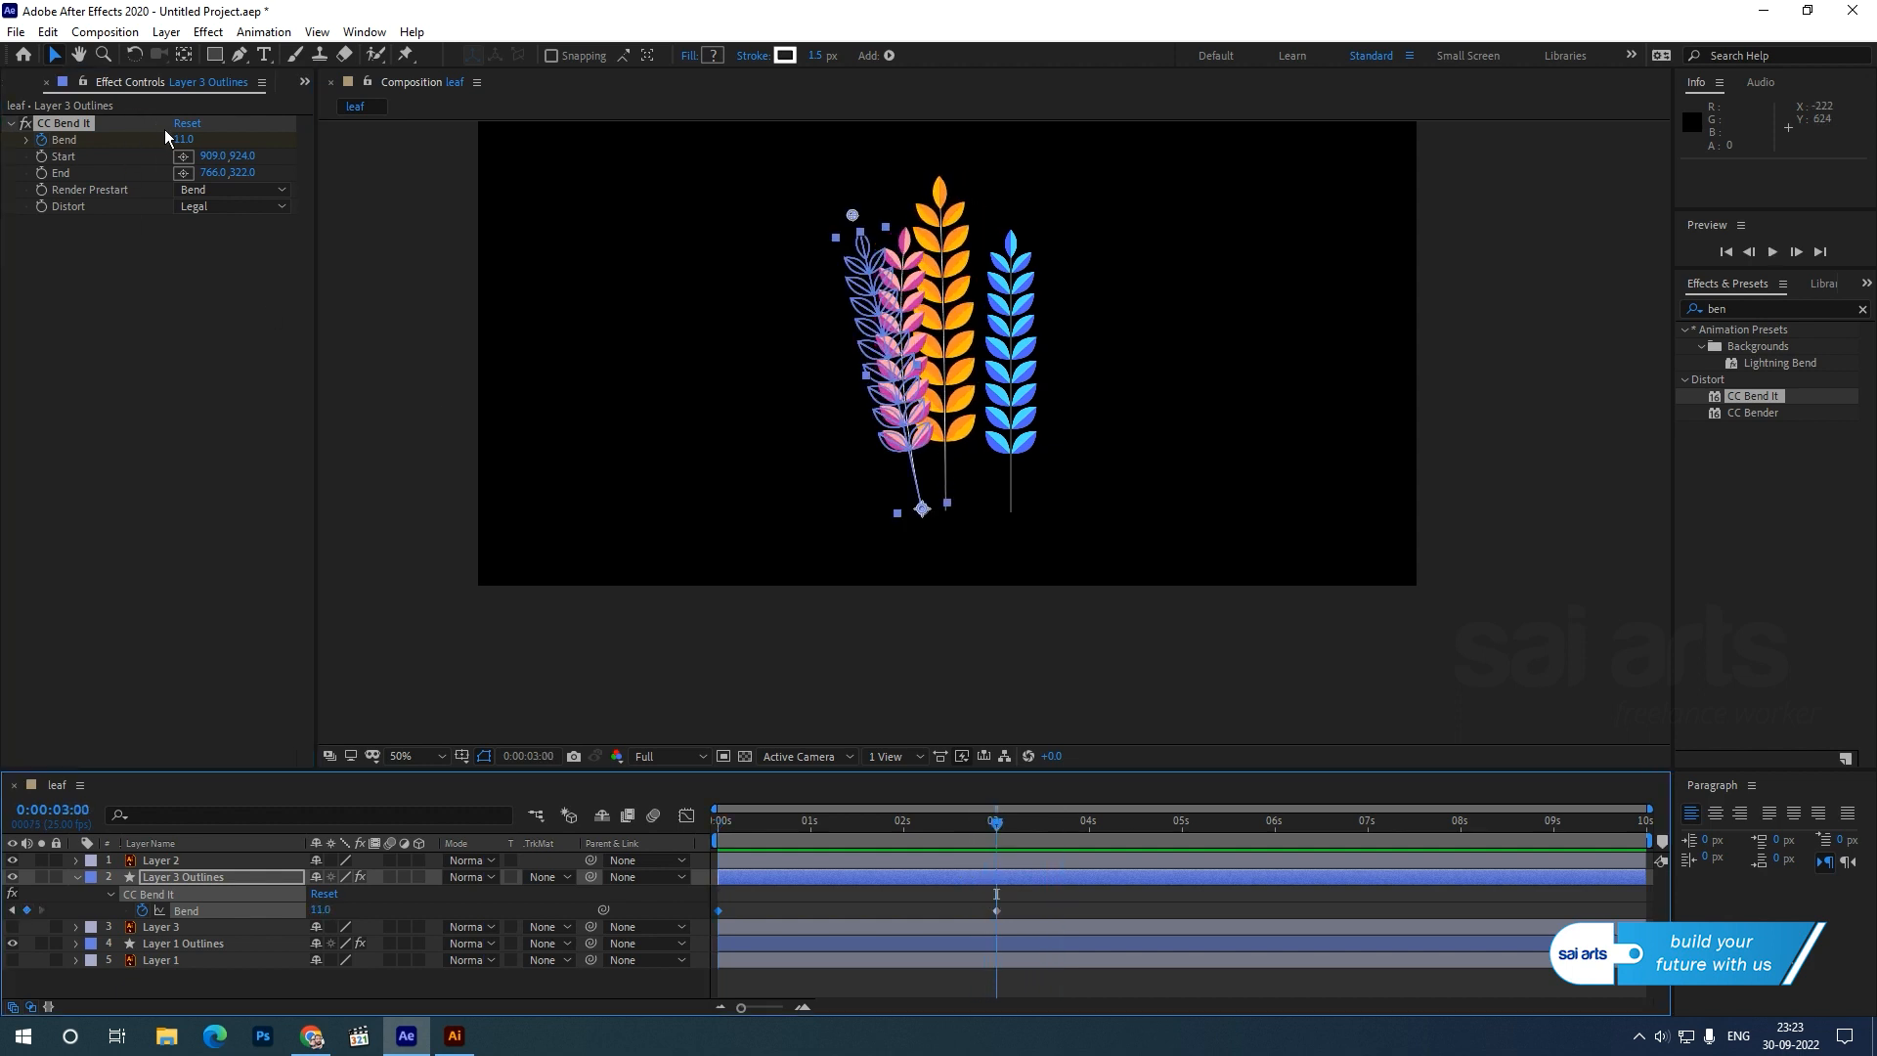
pyautogui.moveTo(181, 139); pyautogui.dragTo(189, 139)
pyautogui.moveTo(994, 833); pyautogui.dragTo(701, 877)
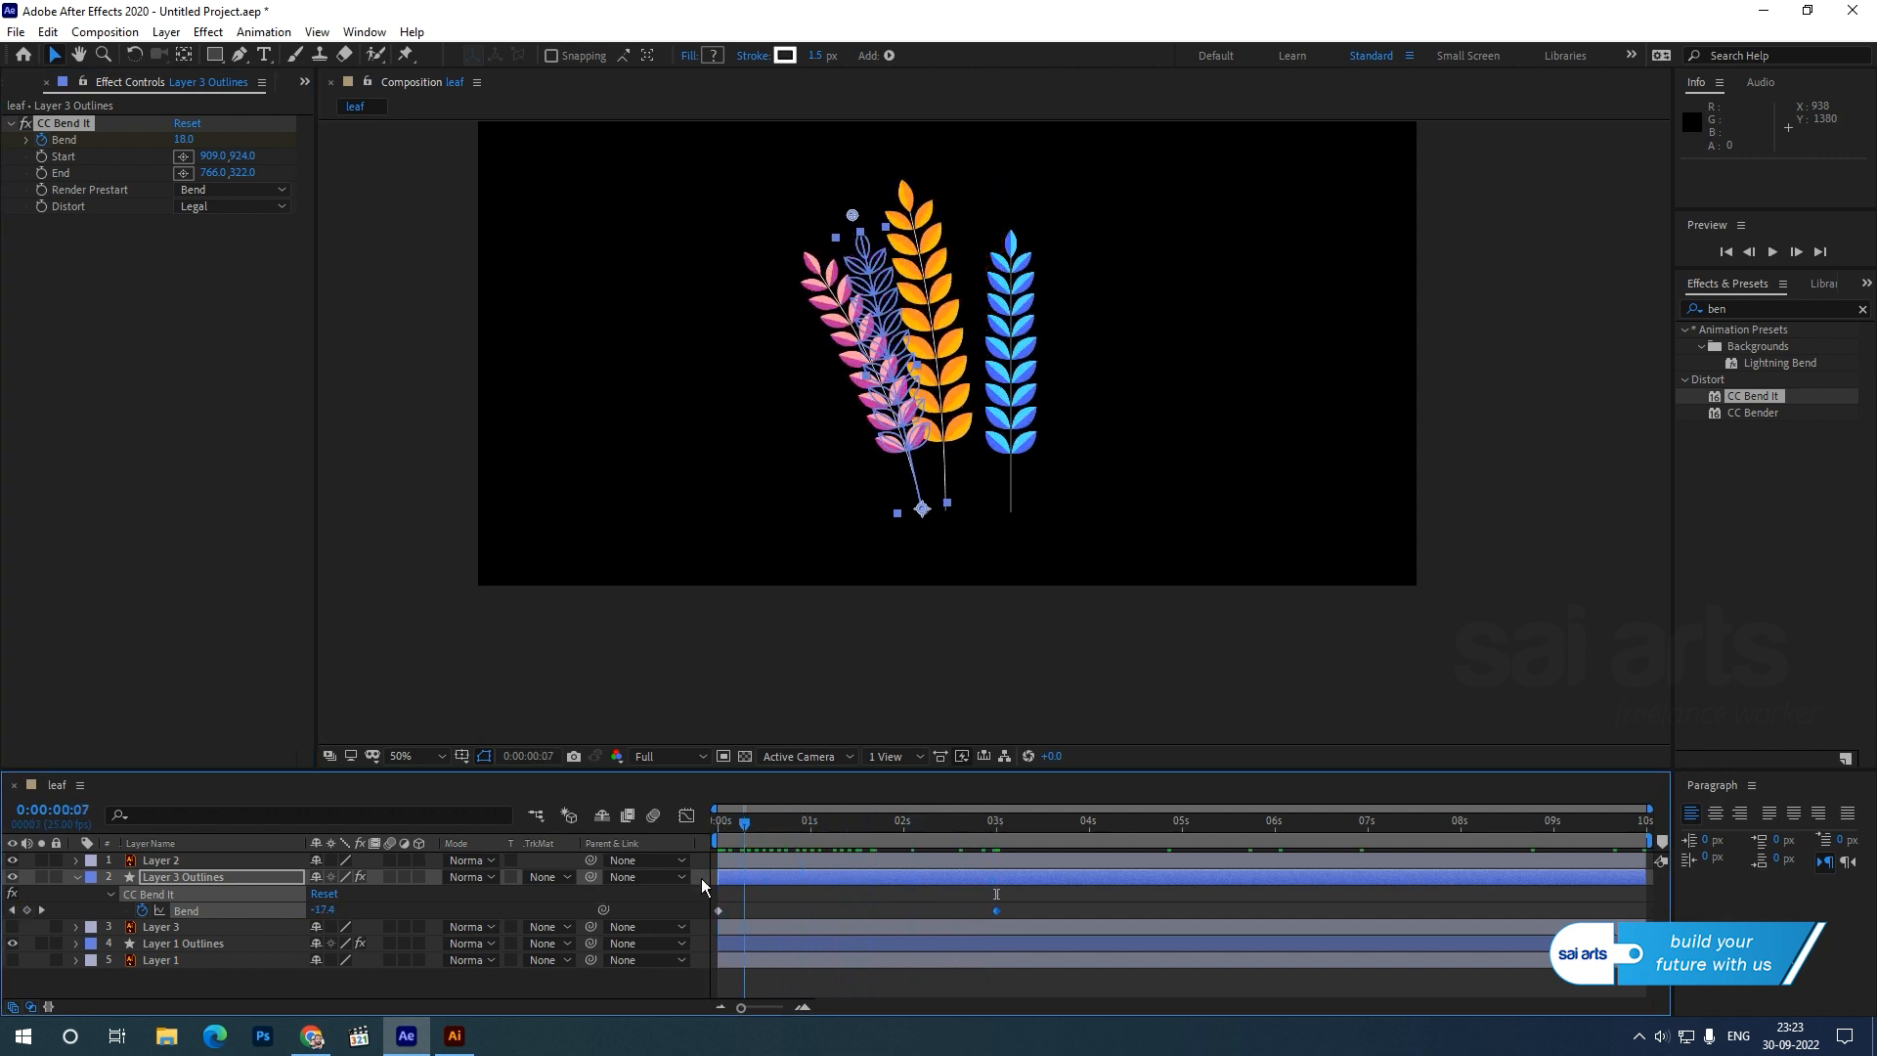
pyautogui.press('space')
pyautogui.press('space')
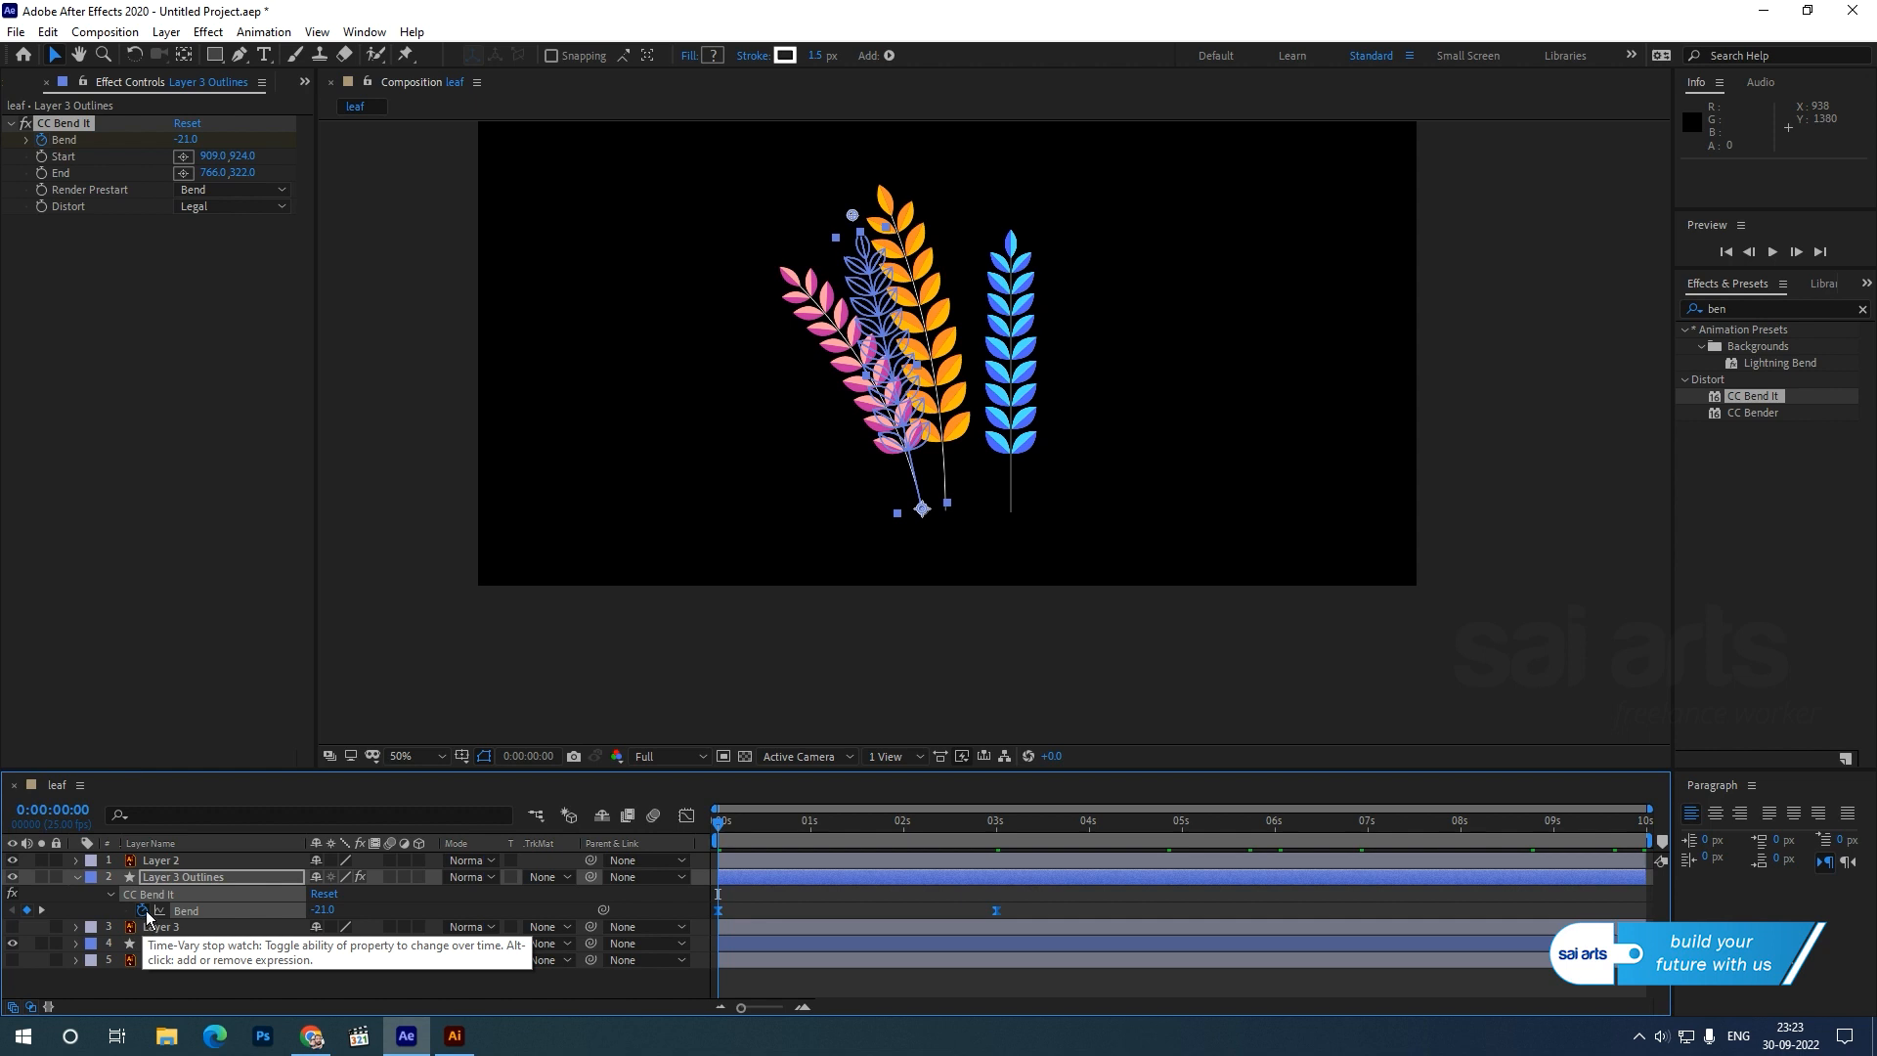
# - Add the expression loopOut("pingpong") to the Bend property of Layer 3 Outlines and preview the loop
pyautogui.click(278, 32)
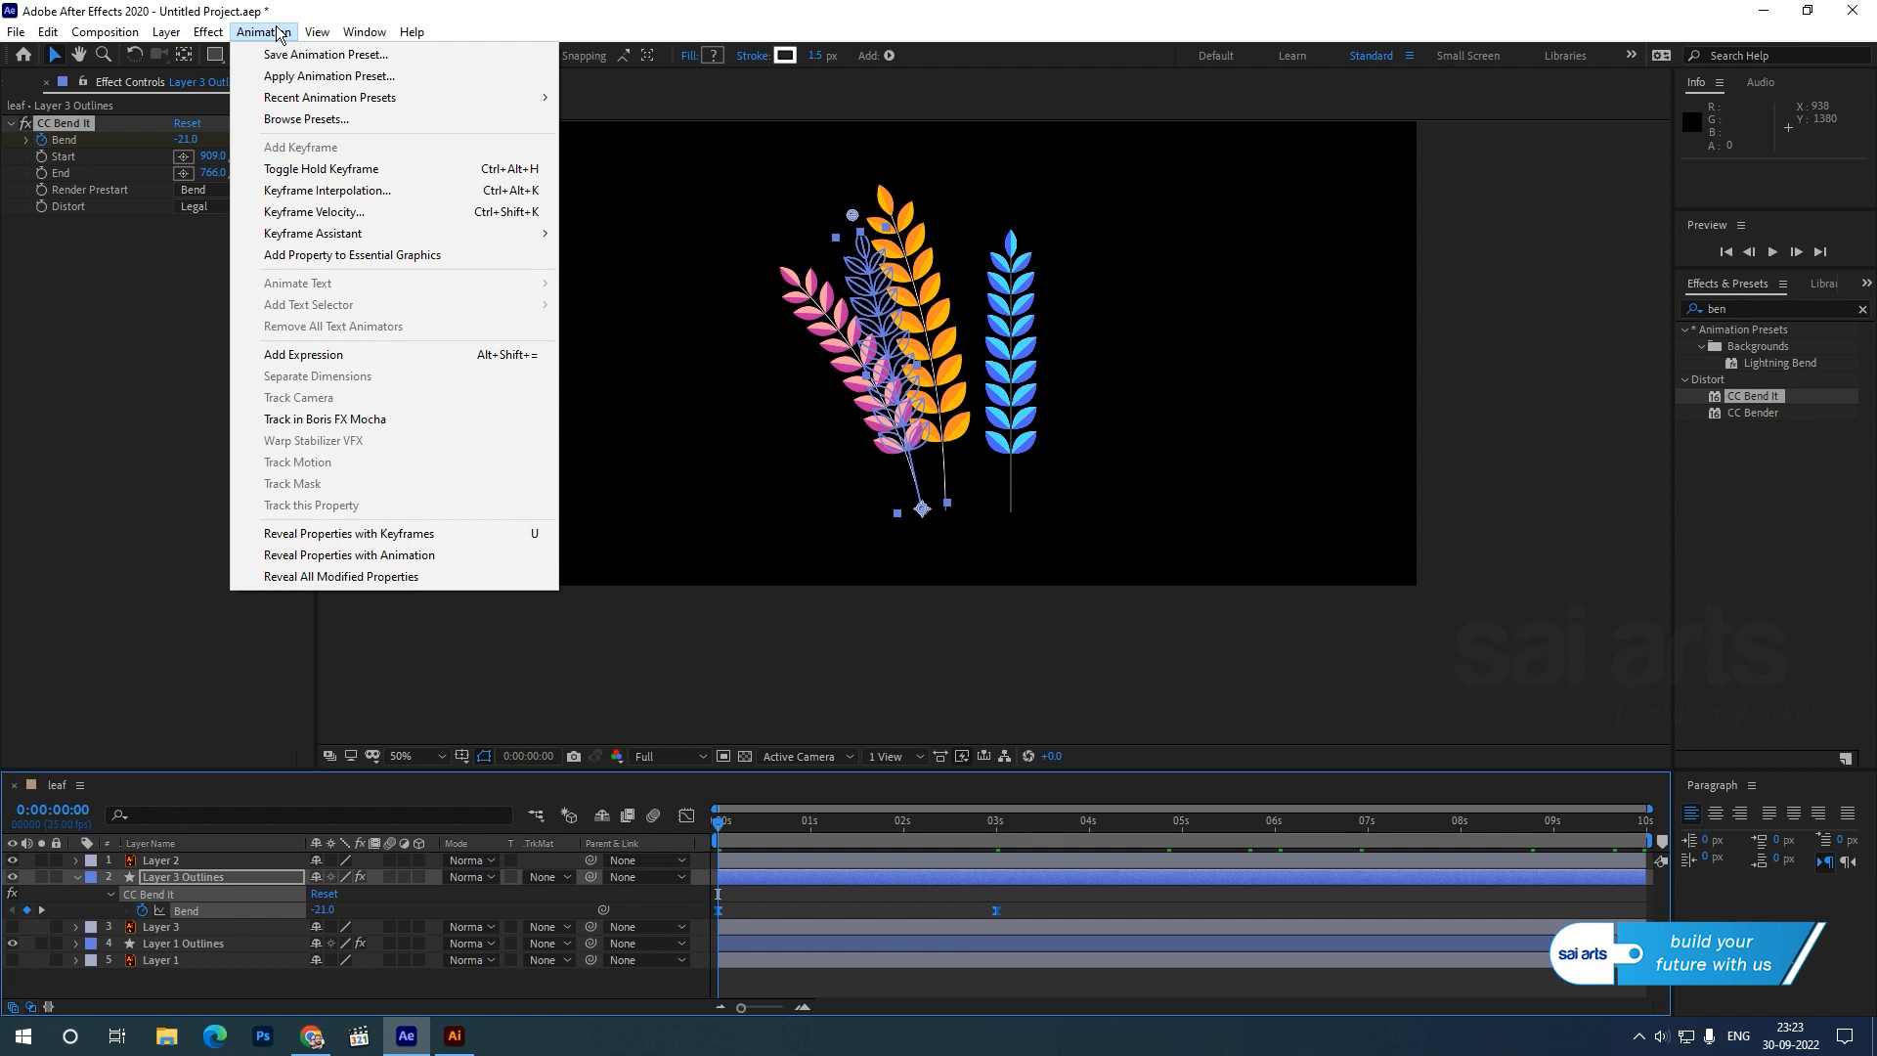
pyautogui.click(291, 355)
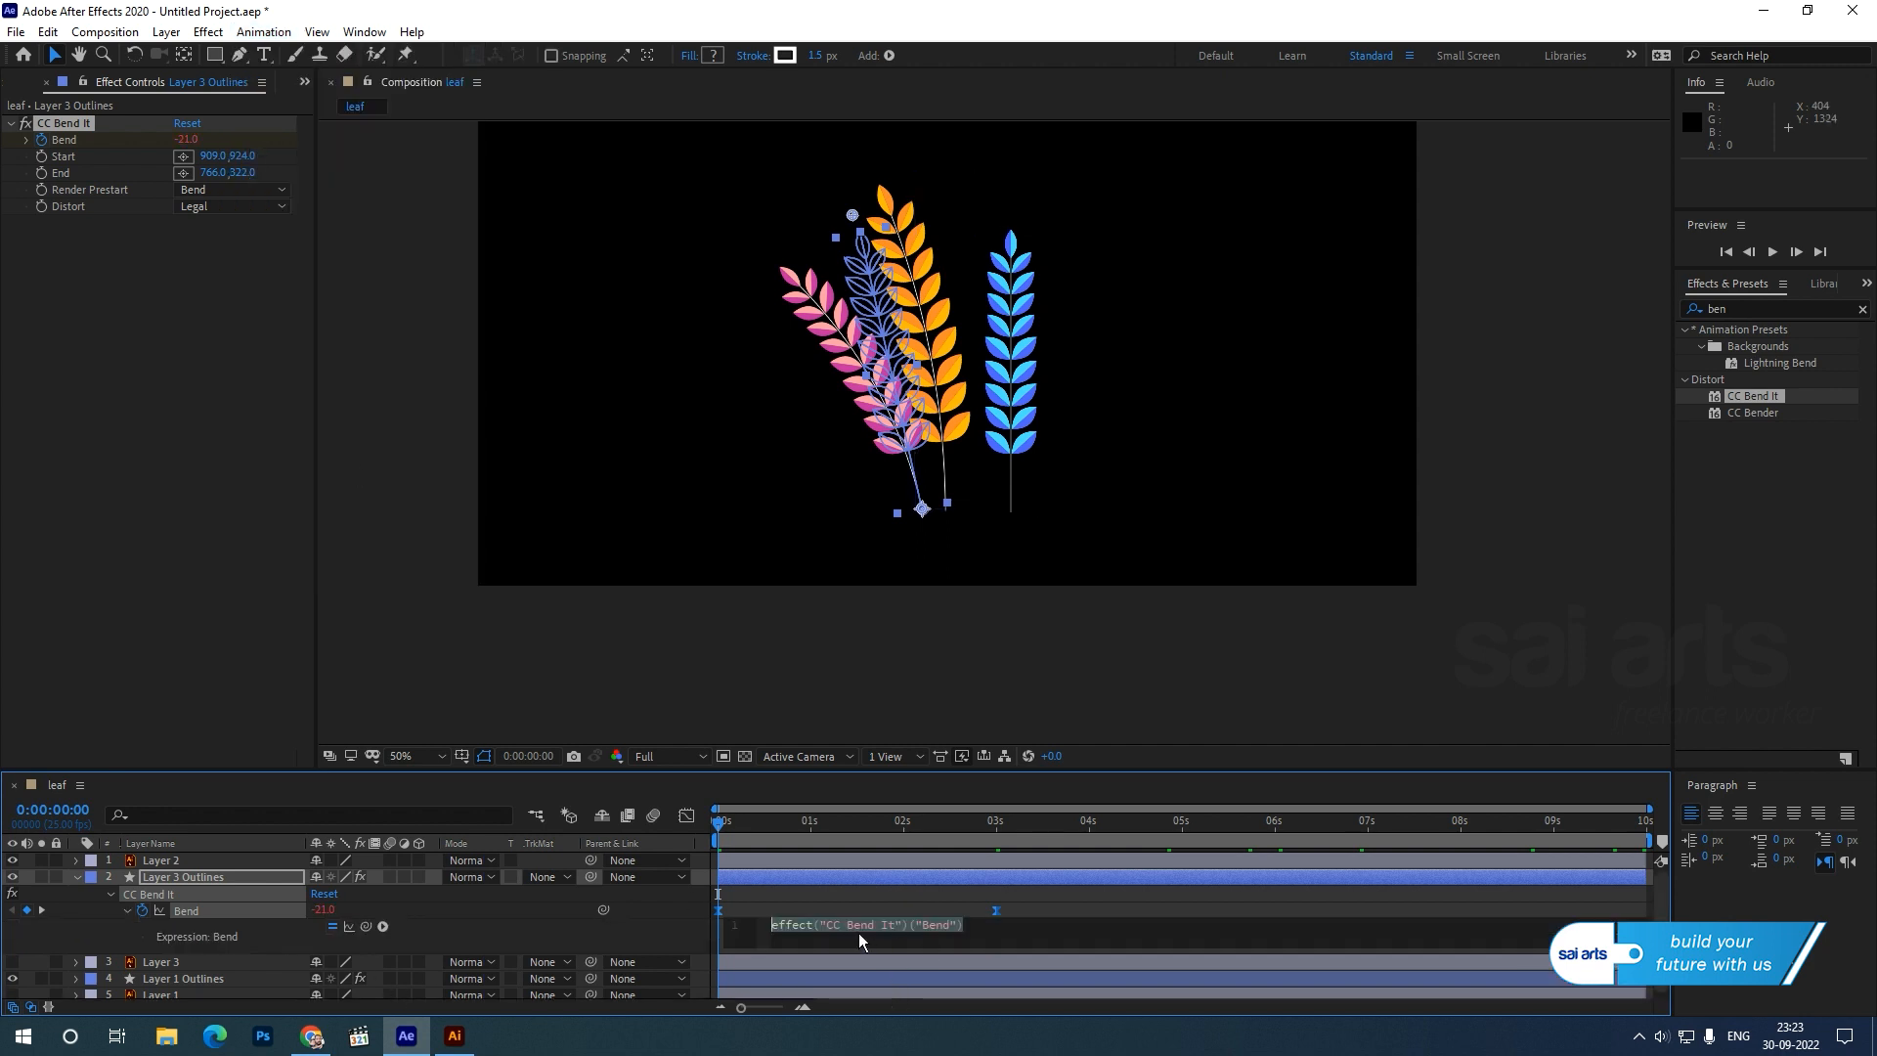
pyautogui.write('loo')
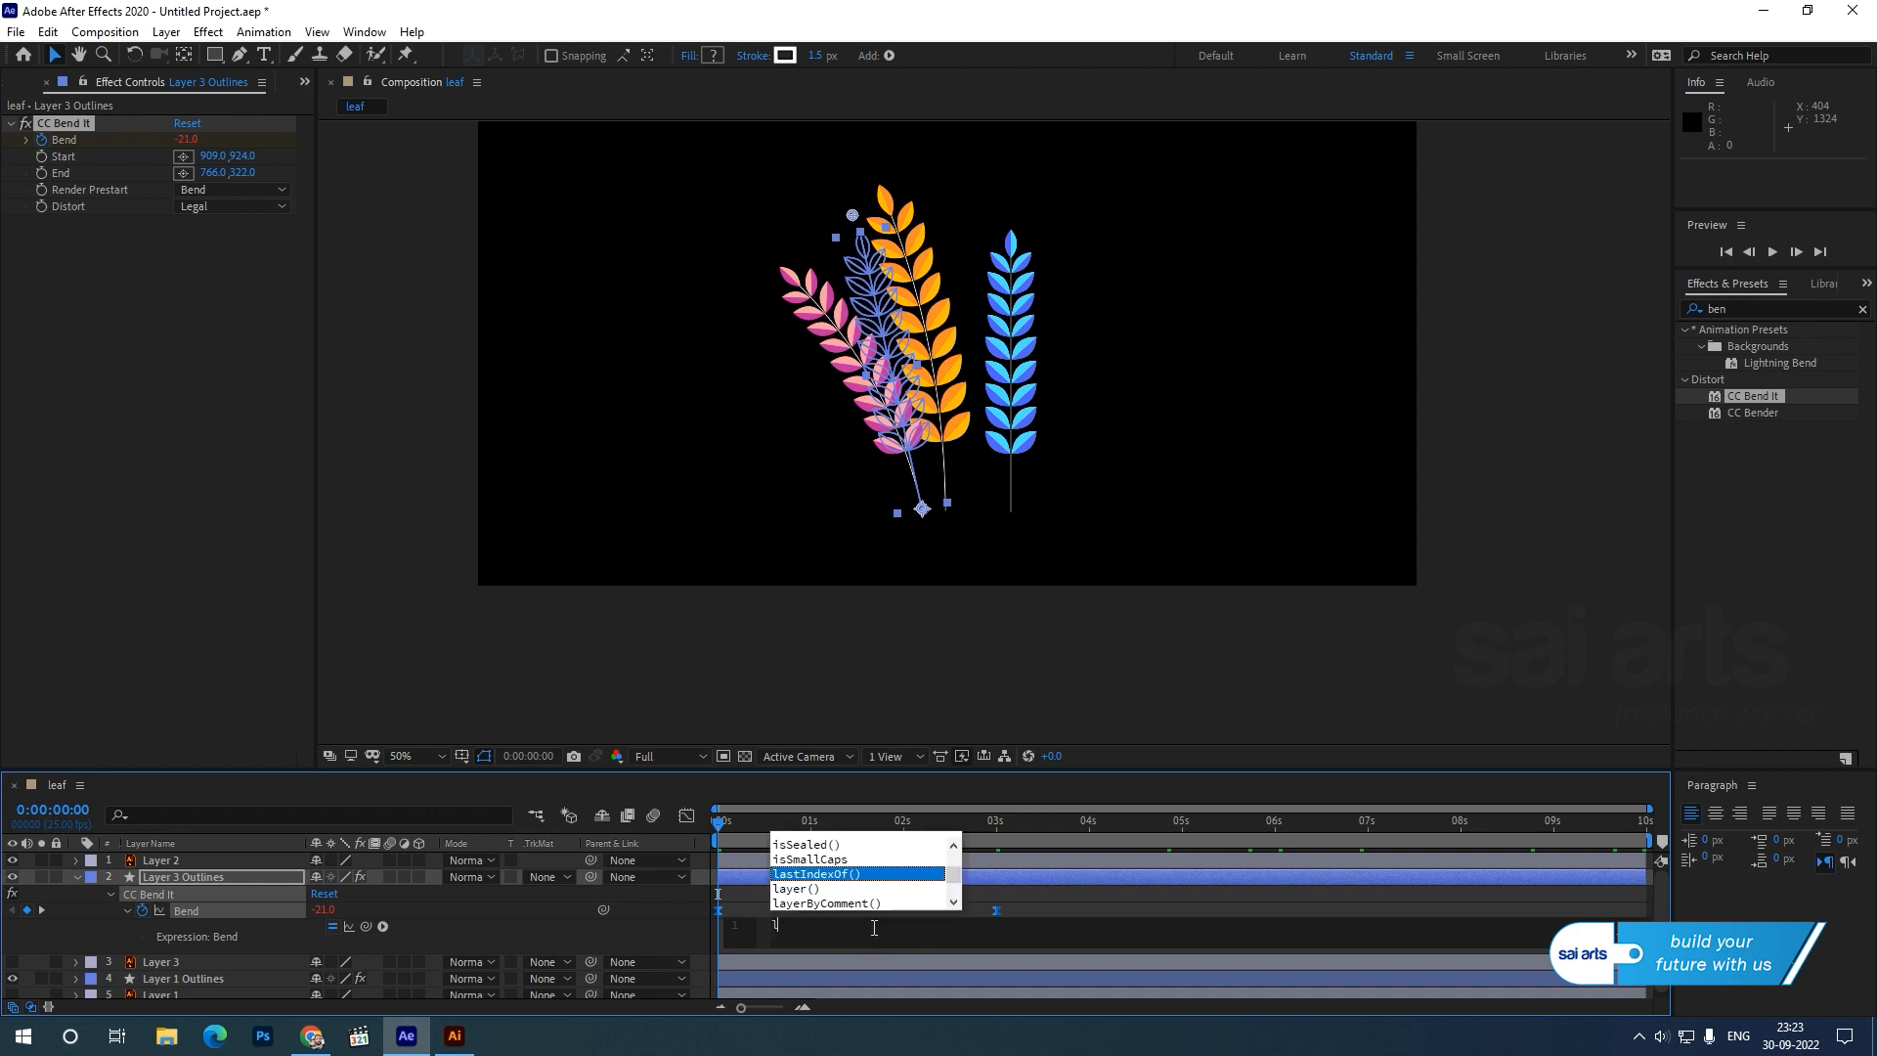
pyautogui.press('Down')
pyautogui.press('Down')
pyautogui.press('Down')
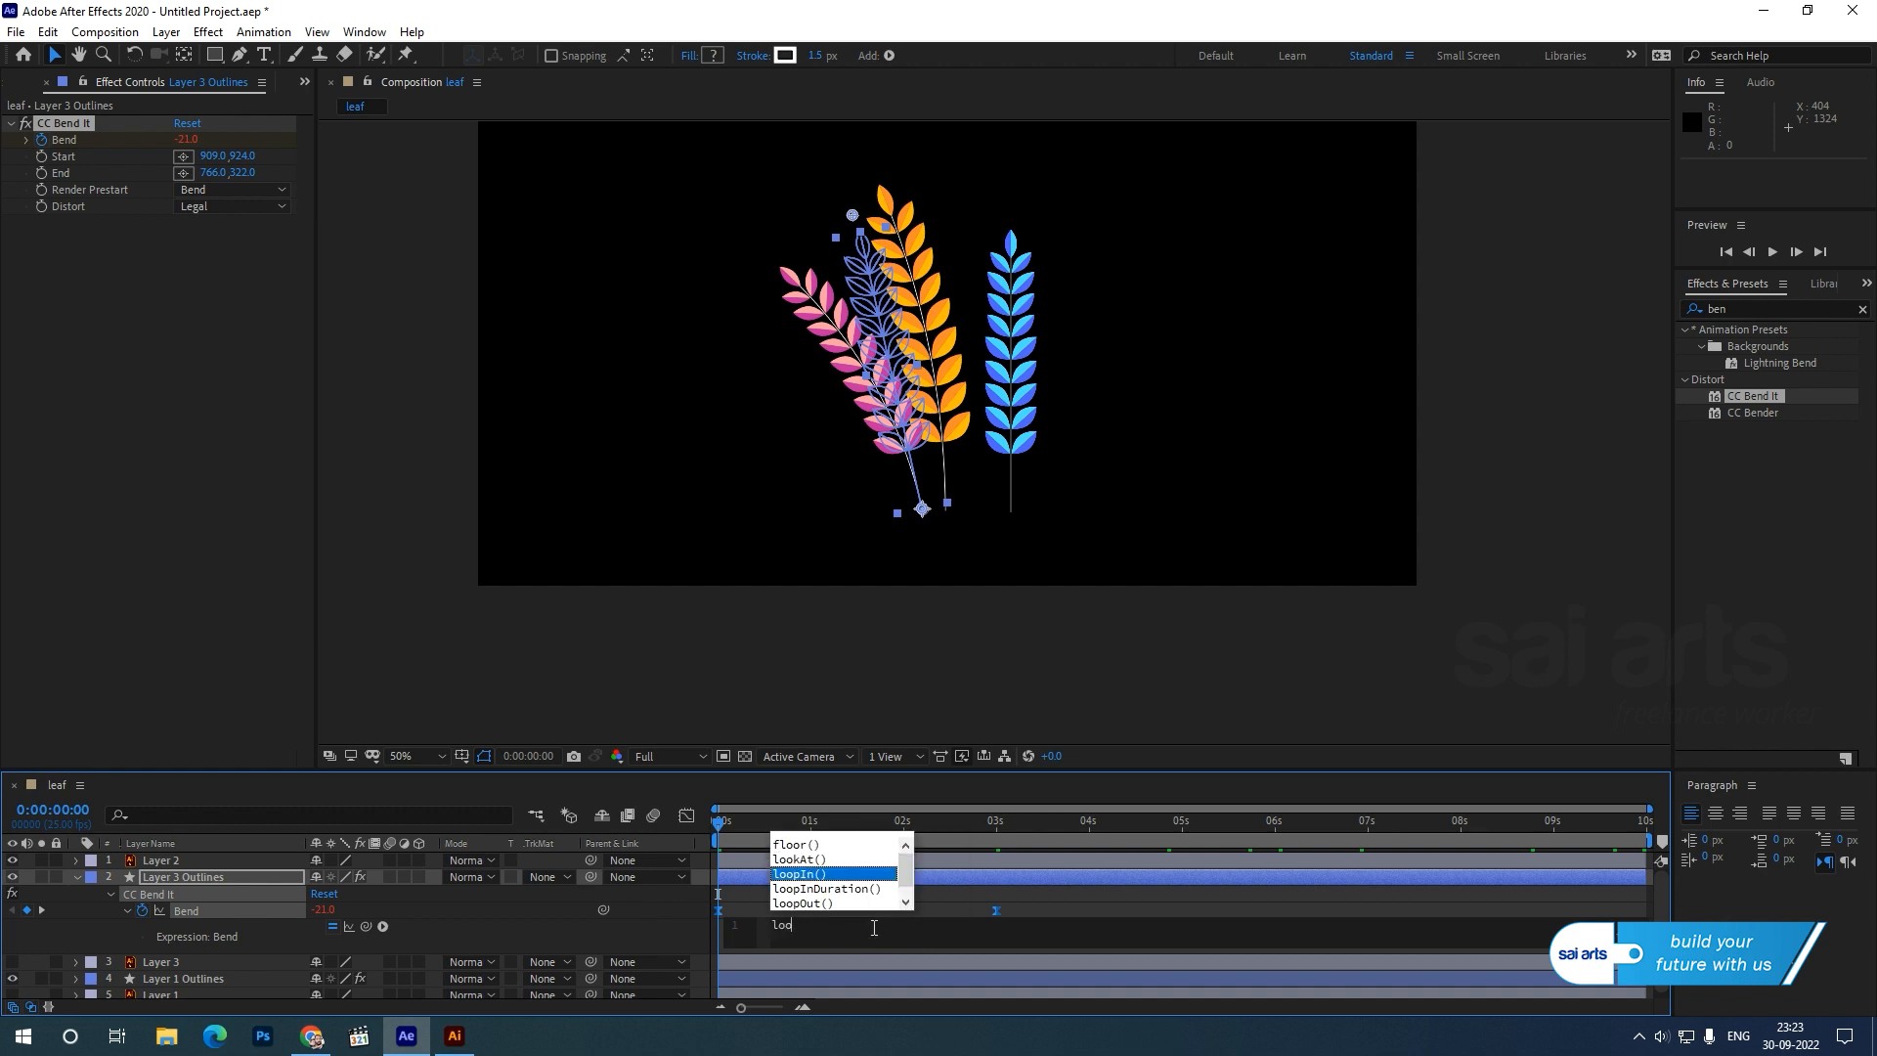
pyautogui.press('Return')
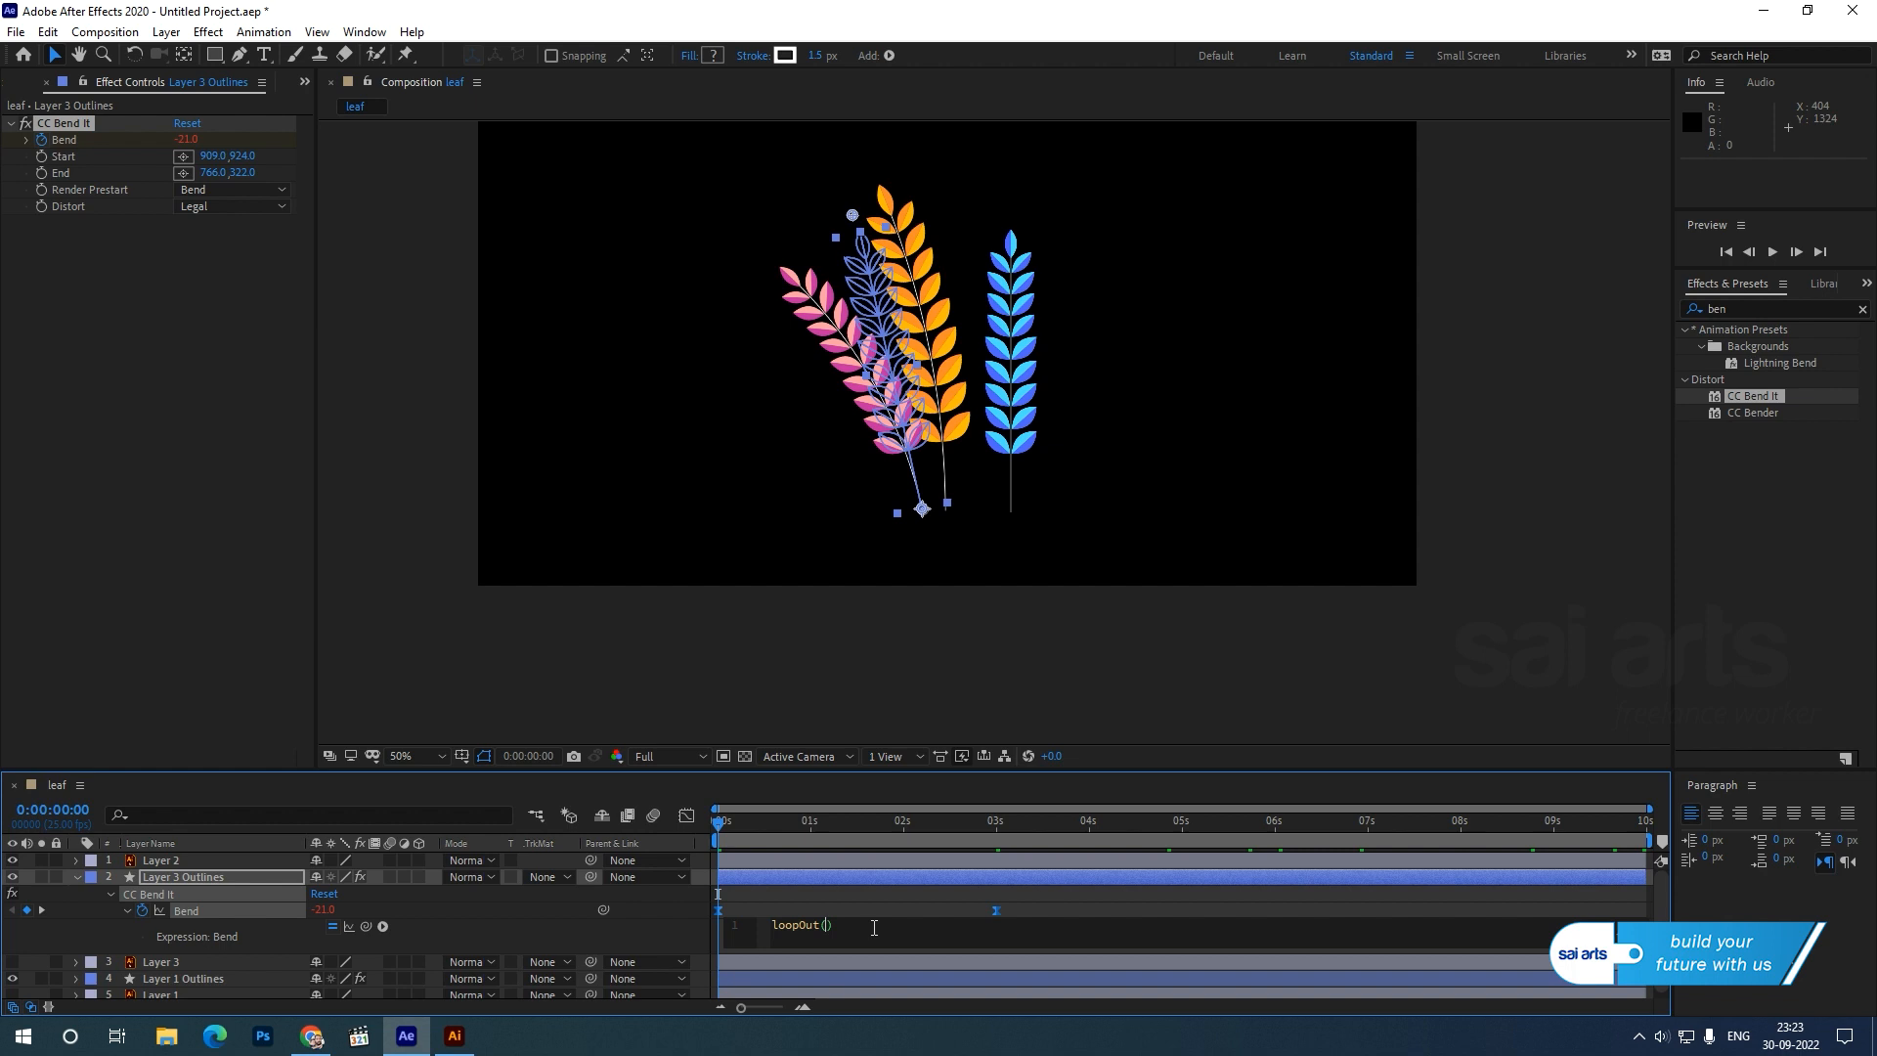
pyautogui.write('"')
pyautogui.press('Down')
pyautogui.press('Down')
pyautogui.press('Down')
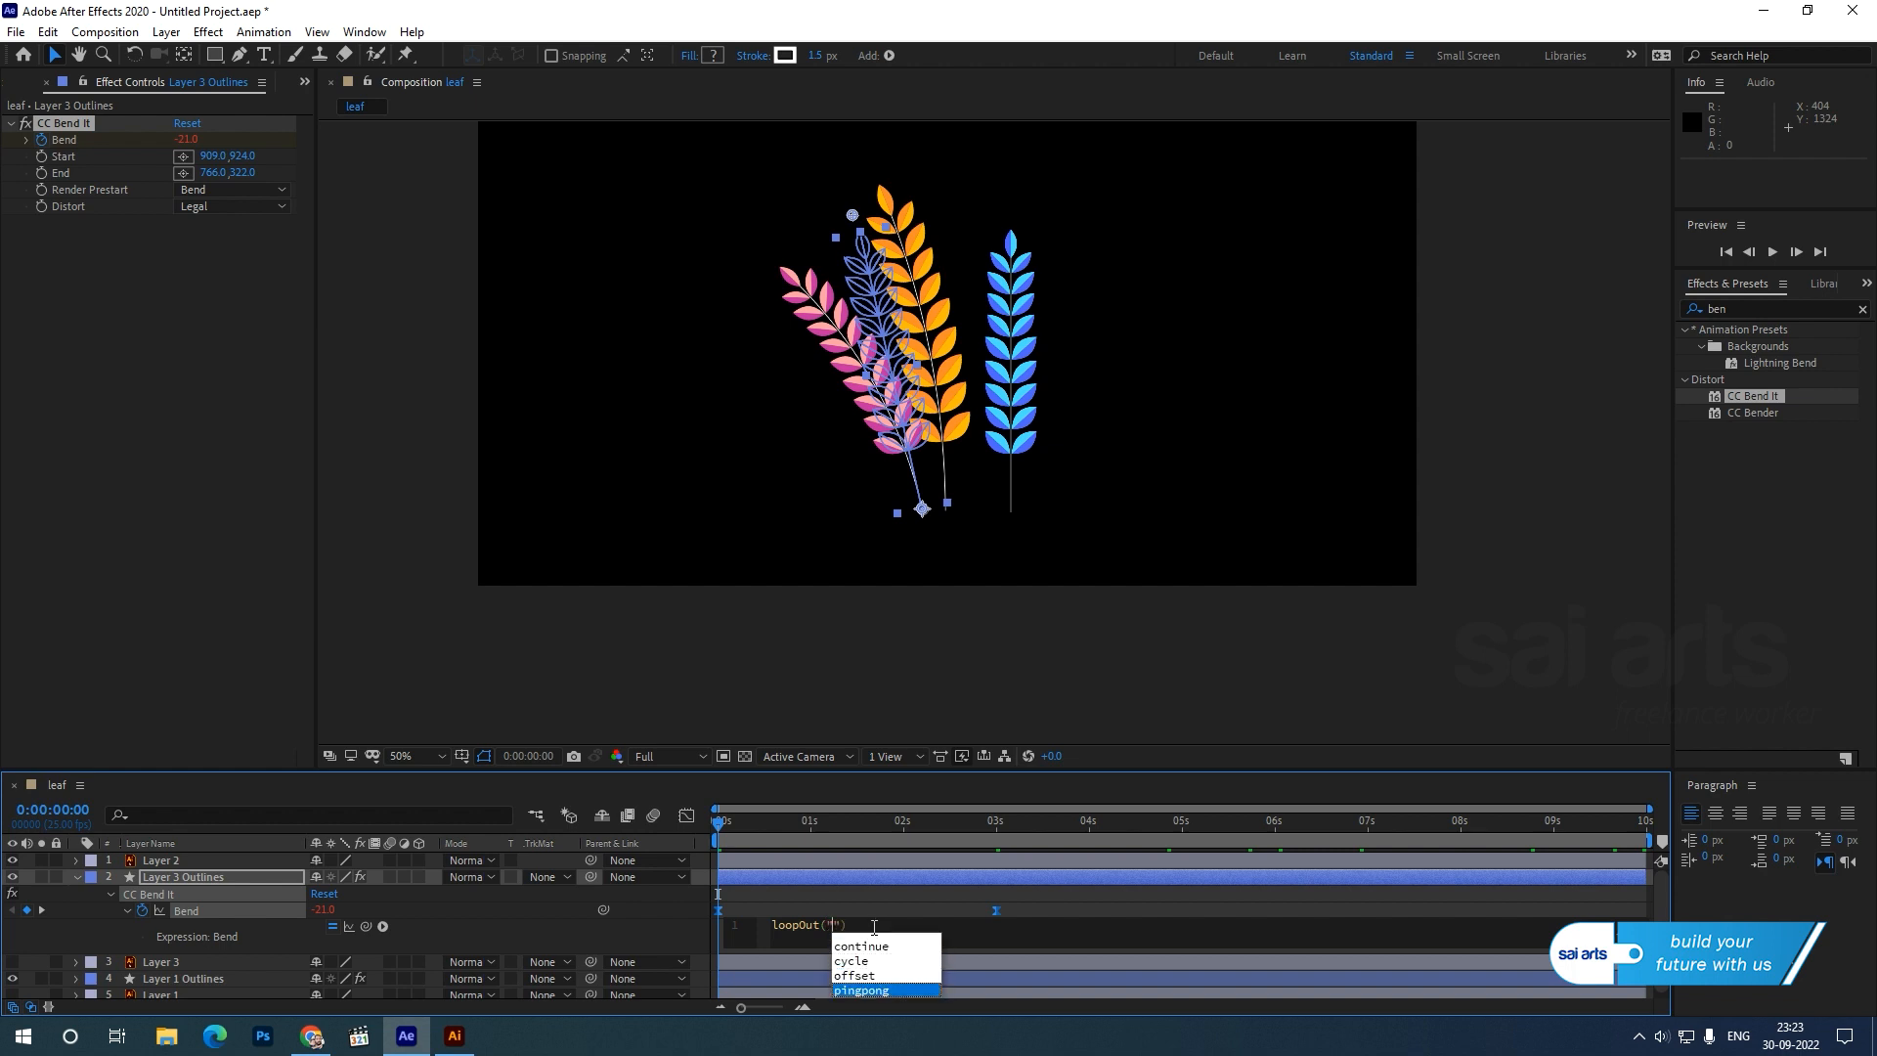
pyautogui.press('Return')
pyautogui.press('KP_Enter')
pyautogui.press('space')
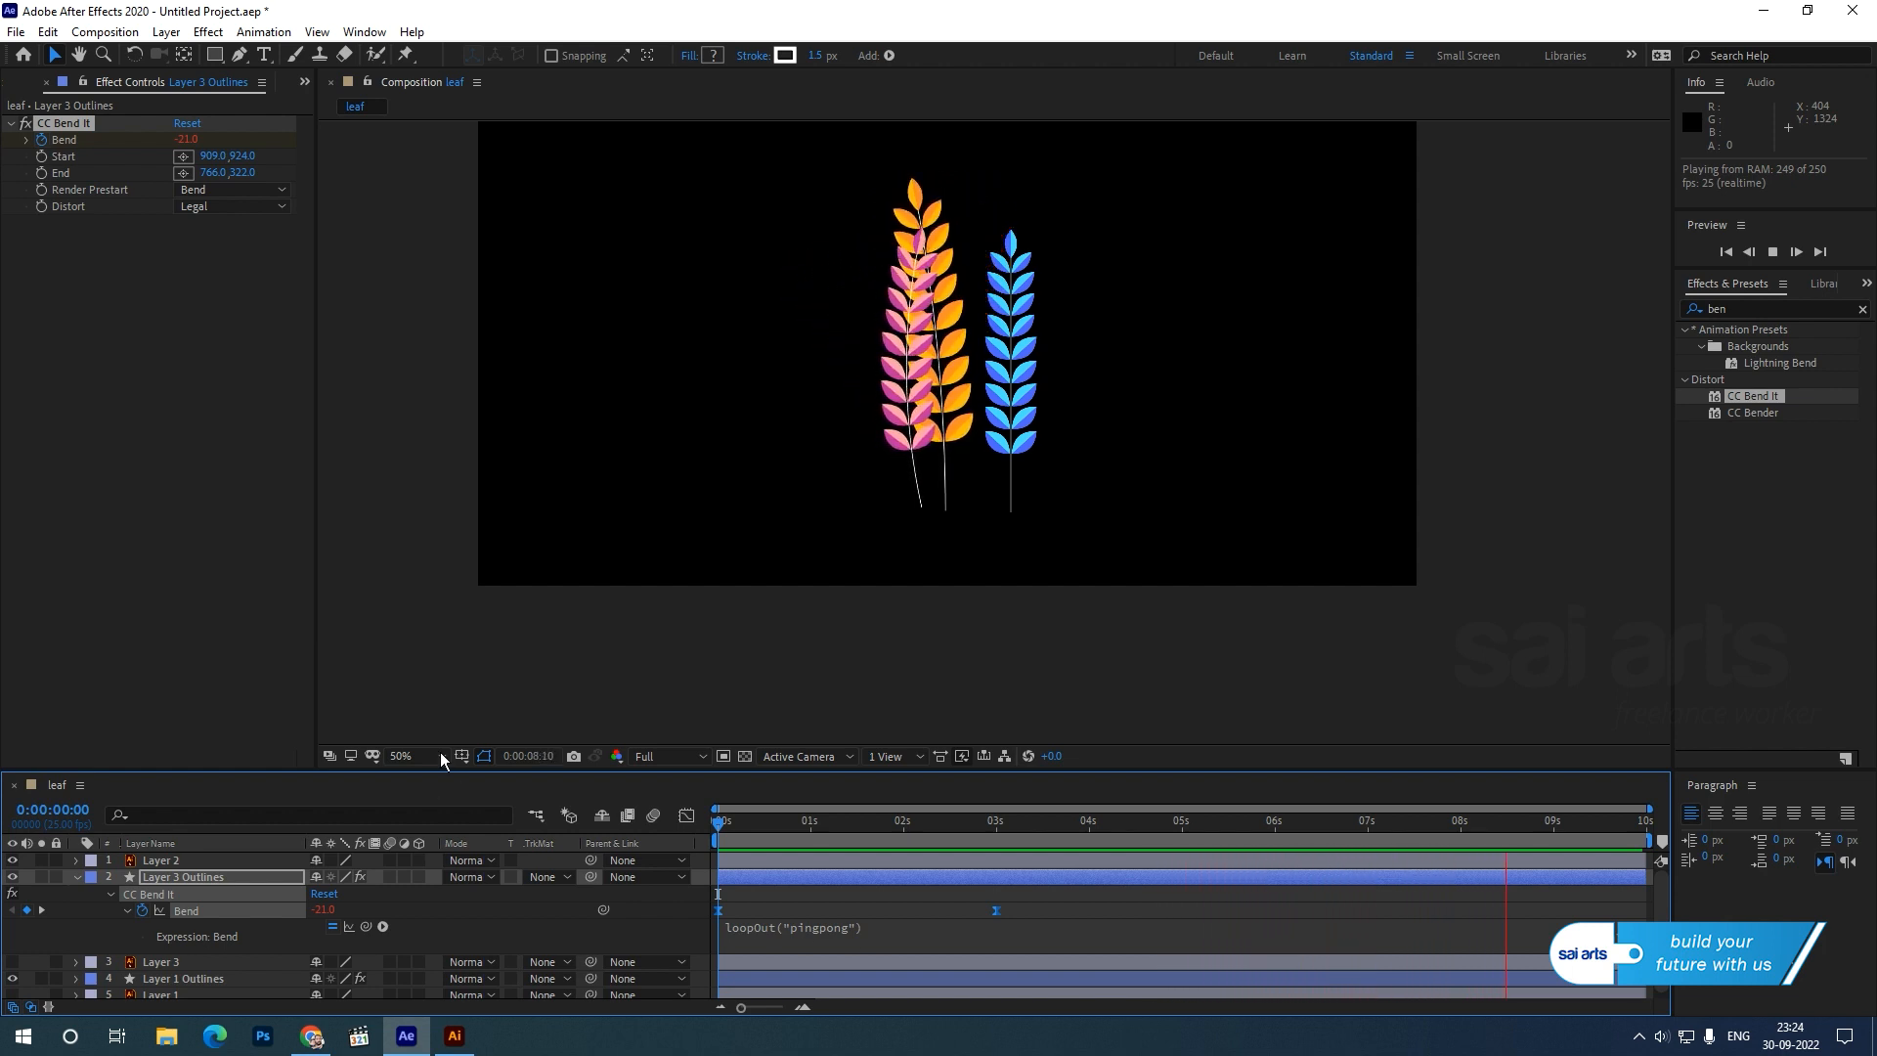
pyautogui.press('space')
# - Move the anchor point of Layer 2 to the base of the blue plant's stem
pyautogui.hotkey('ctrl', 'Up')
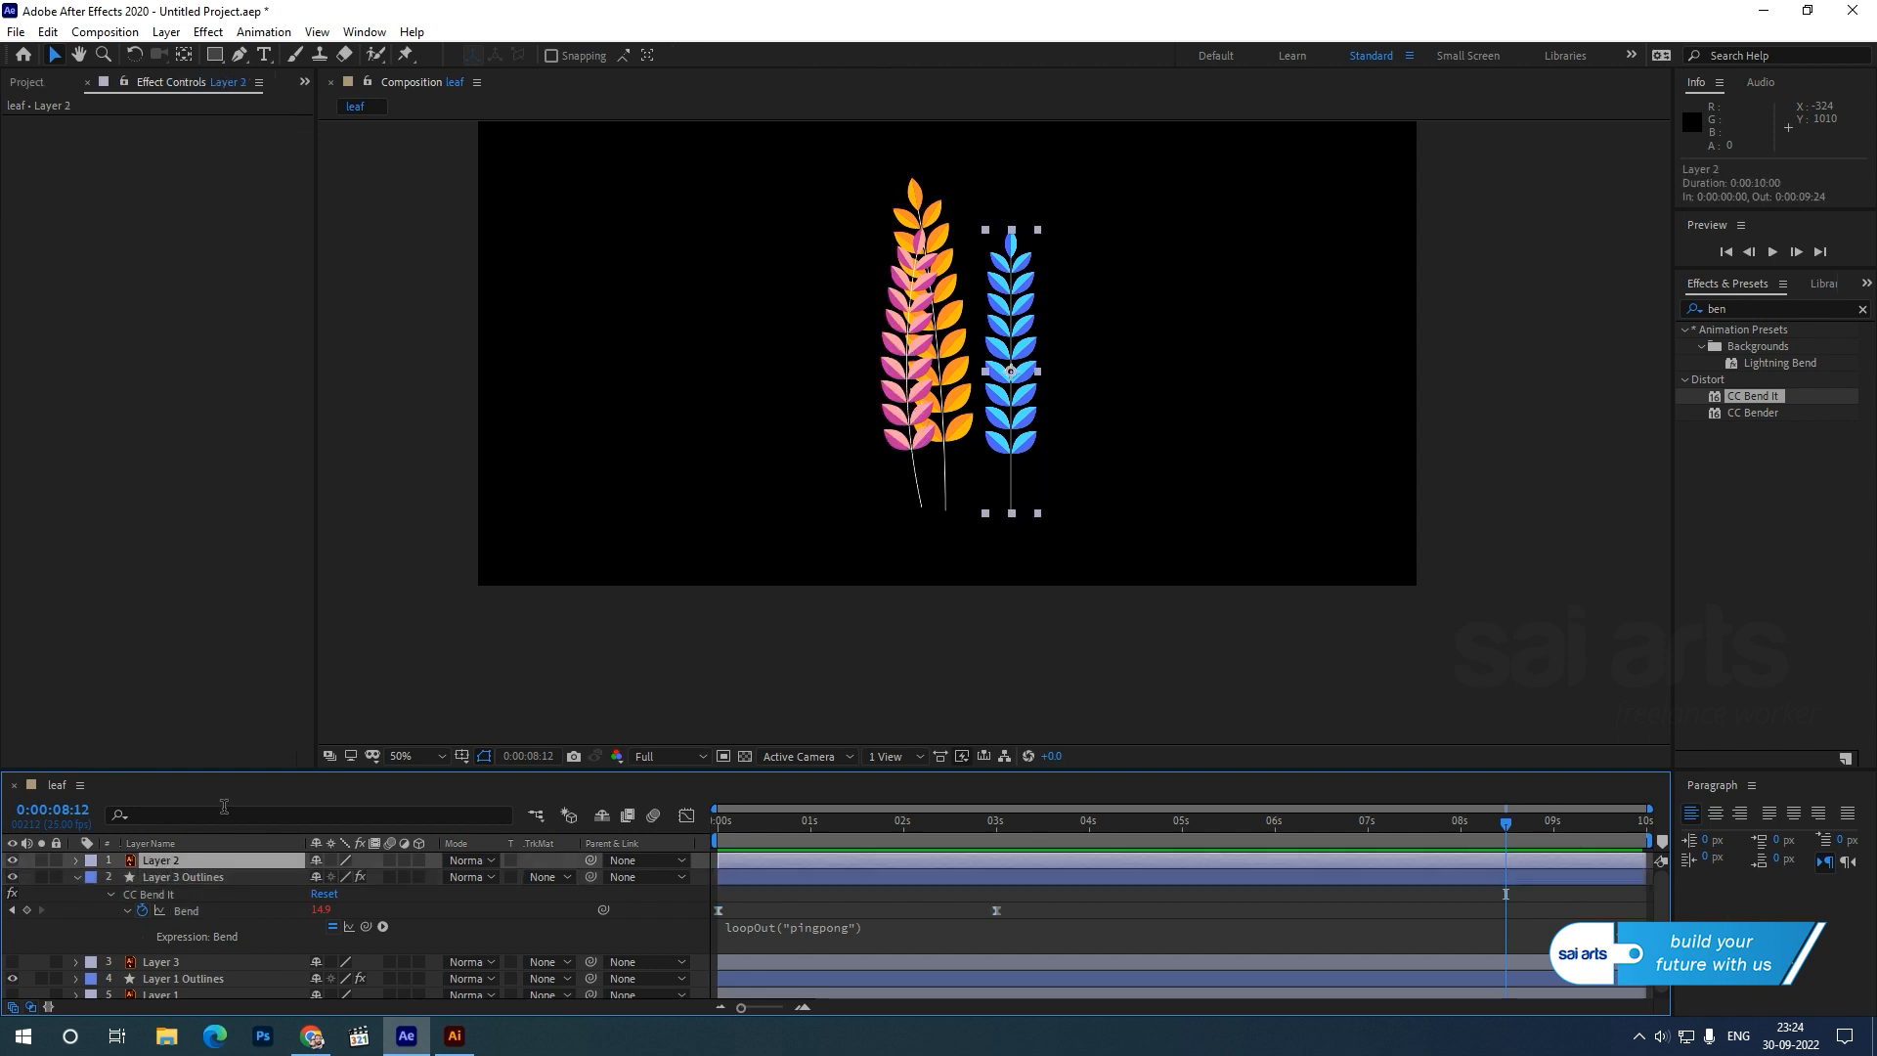
pyautogui.click(185, 59)
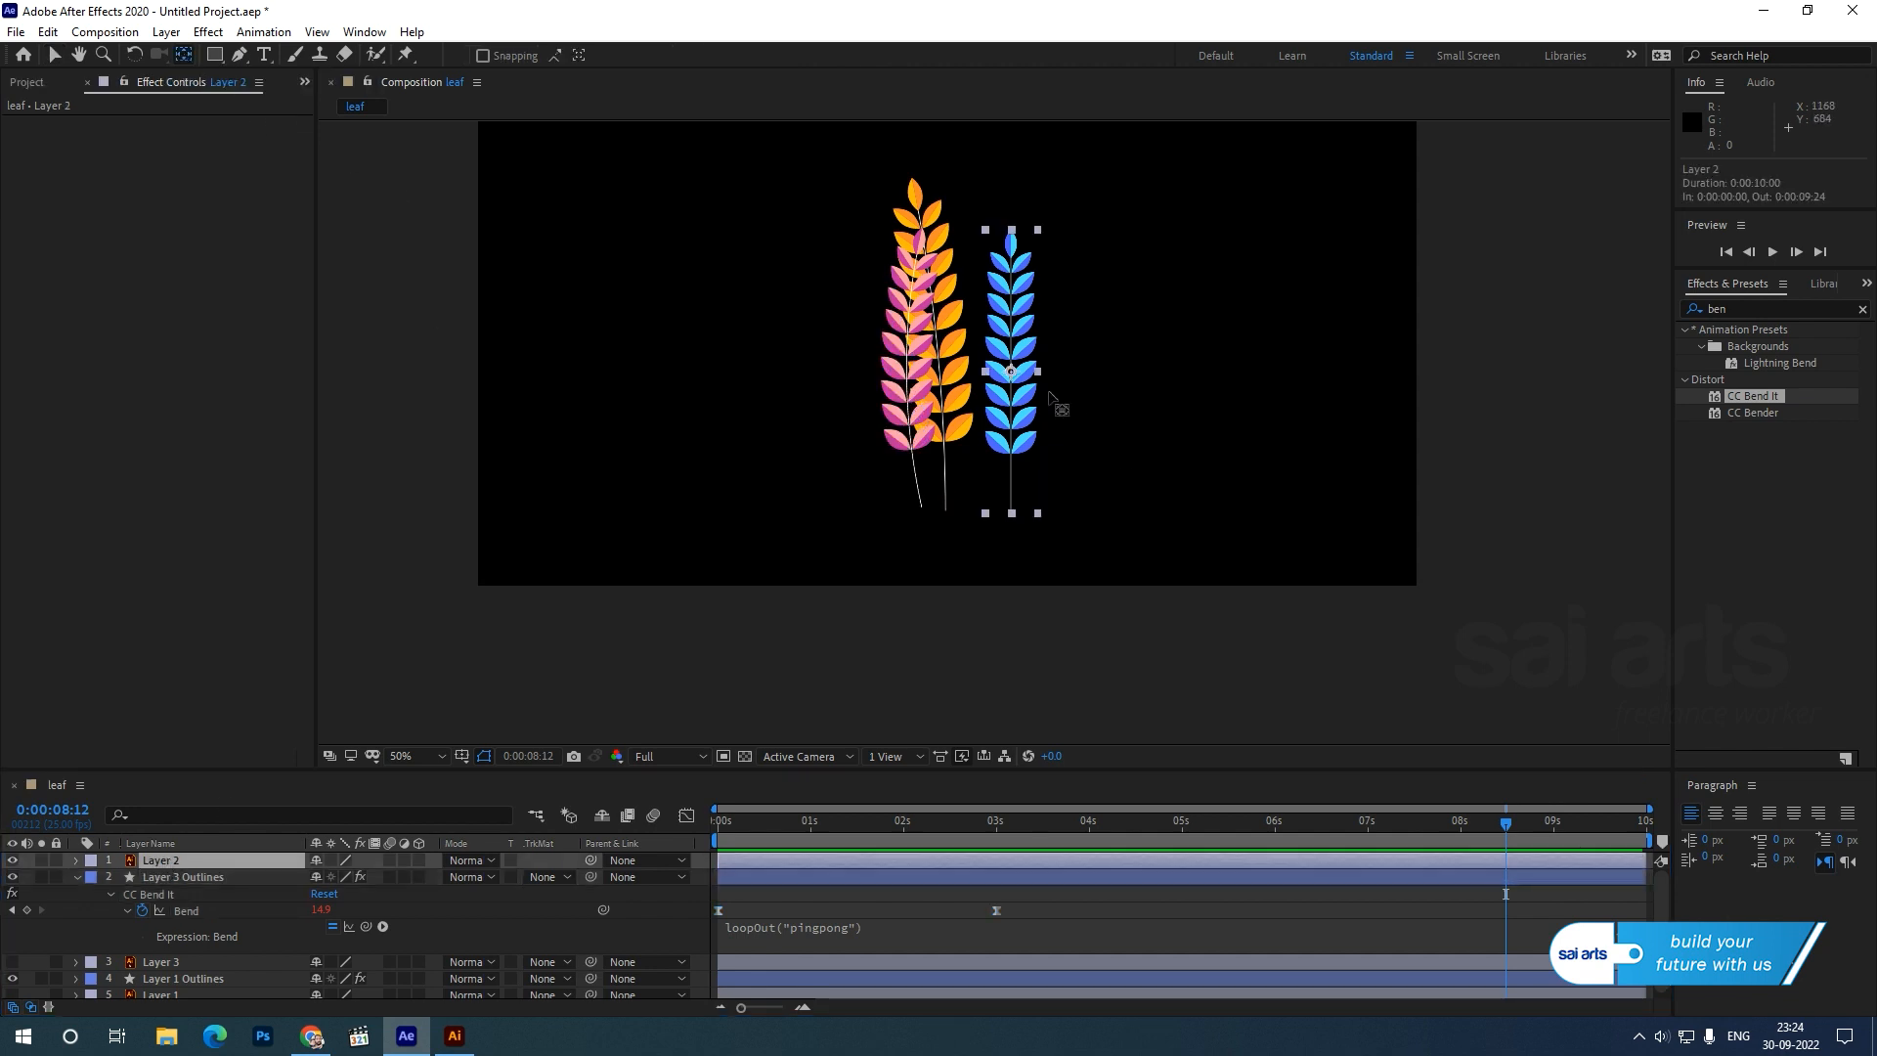
pyautogui.moveTo(1011, 370); pyautogui.dragTo(1011, 513)
# - Rotate the blue plant on Layer 2 about 14° clockwise and position it at about 984.5, 913, beside the orange stem's base
pyautogui.press('v')
pyautogui.moveTo(1017, 435); pyautogui.dragTo(953, 425)
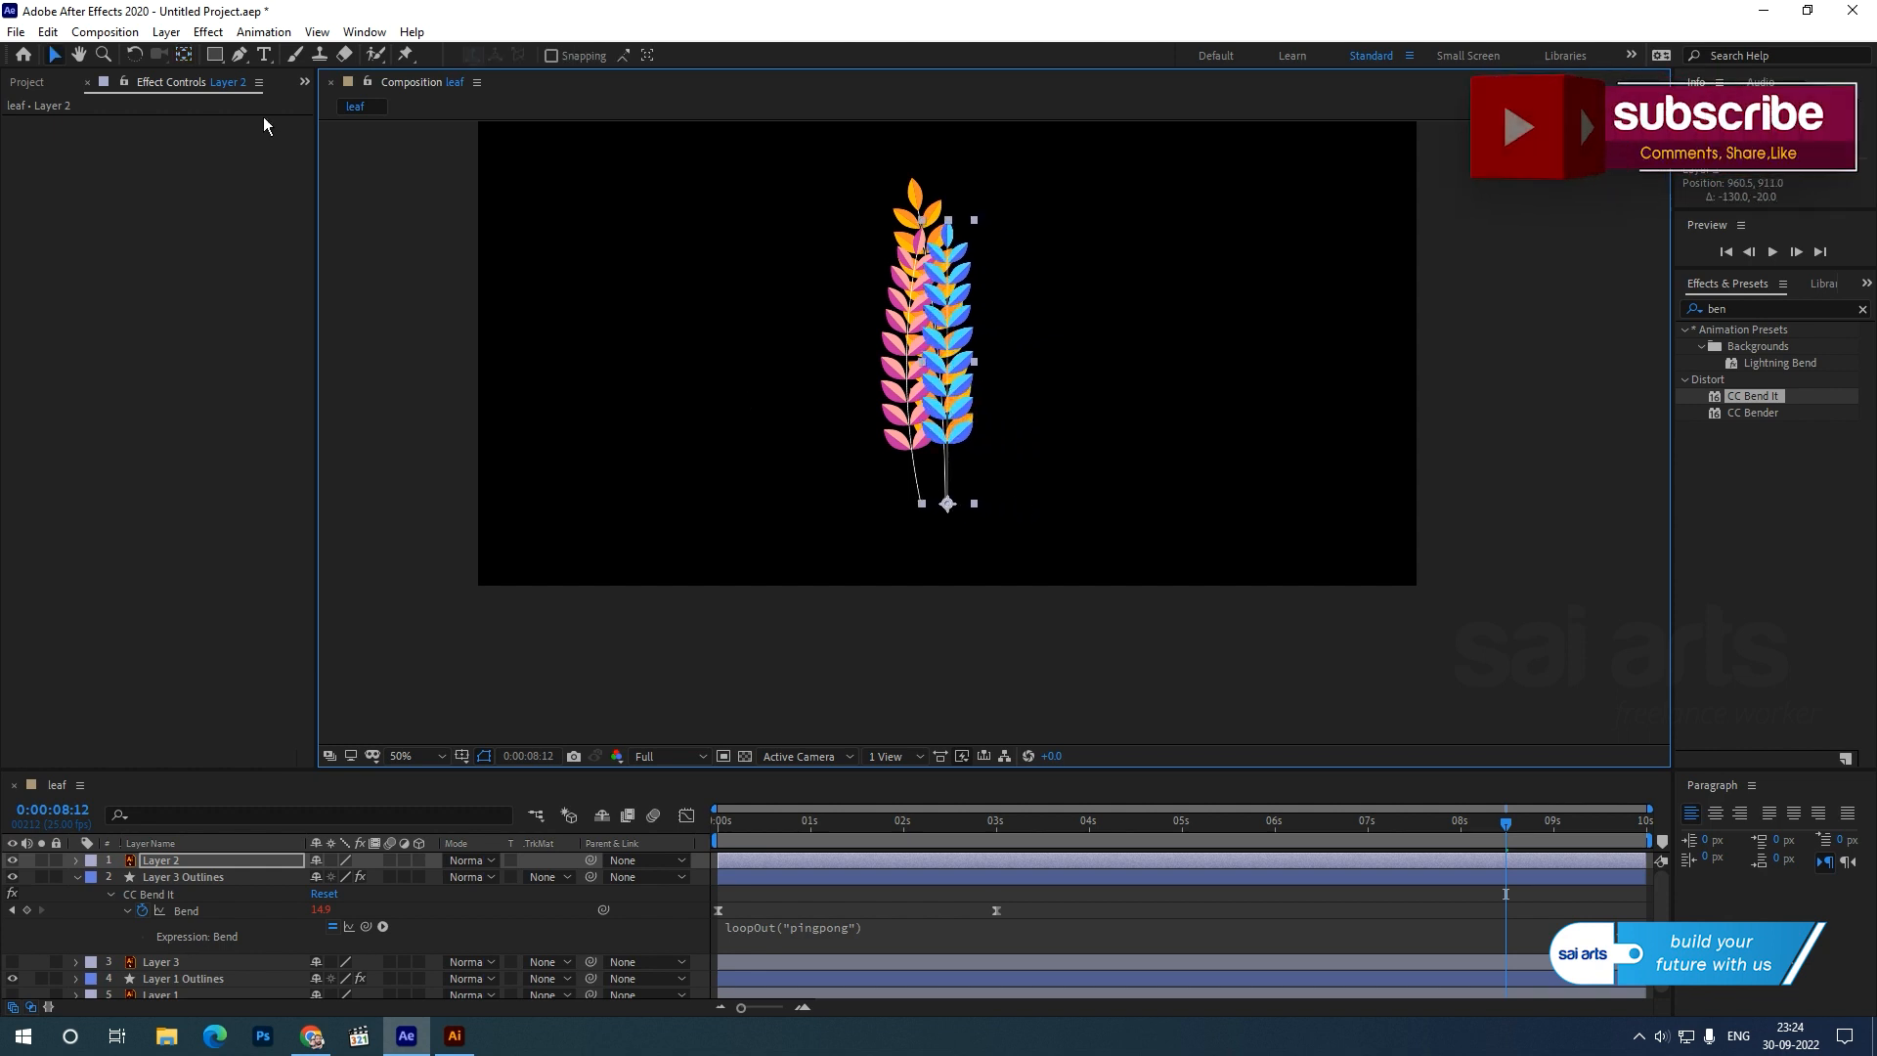
pyautogui.click(135, 53)
pyautogui.moveTo(962, 391); pyautogui.dragTo(1007, 334)
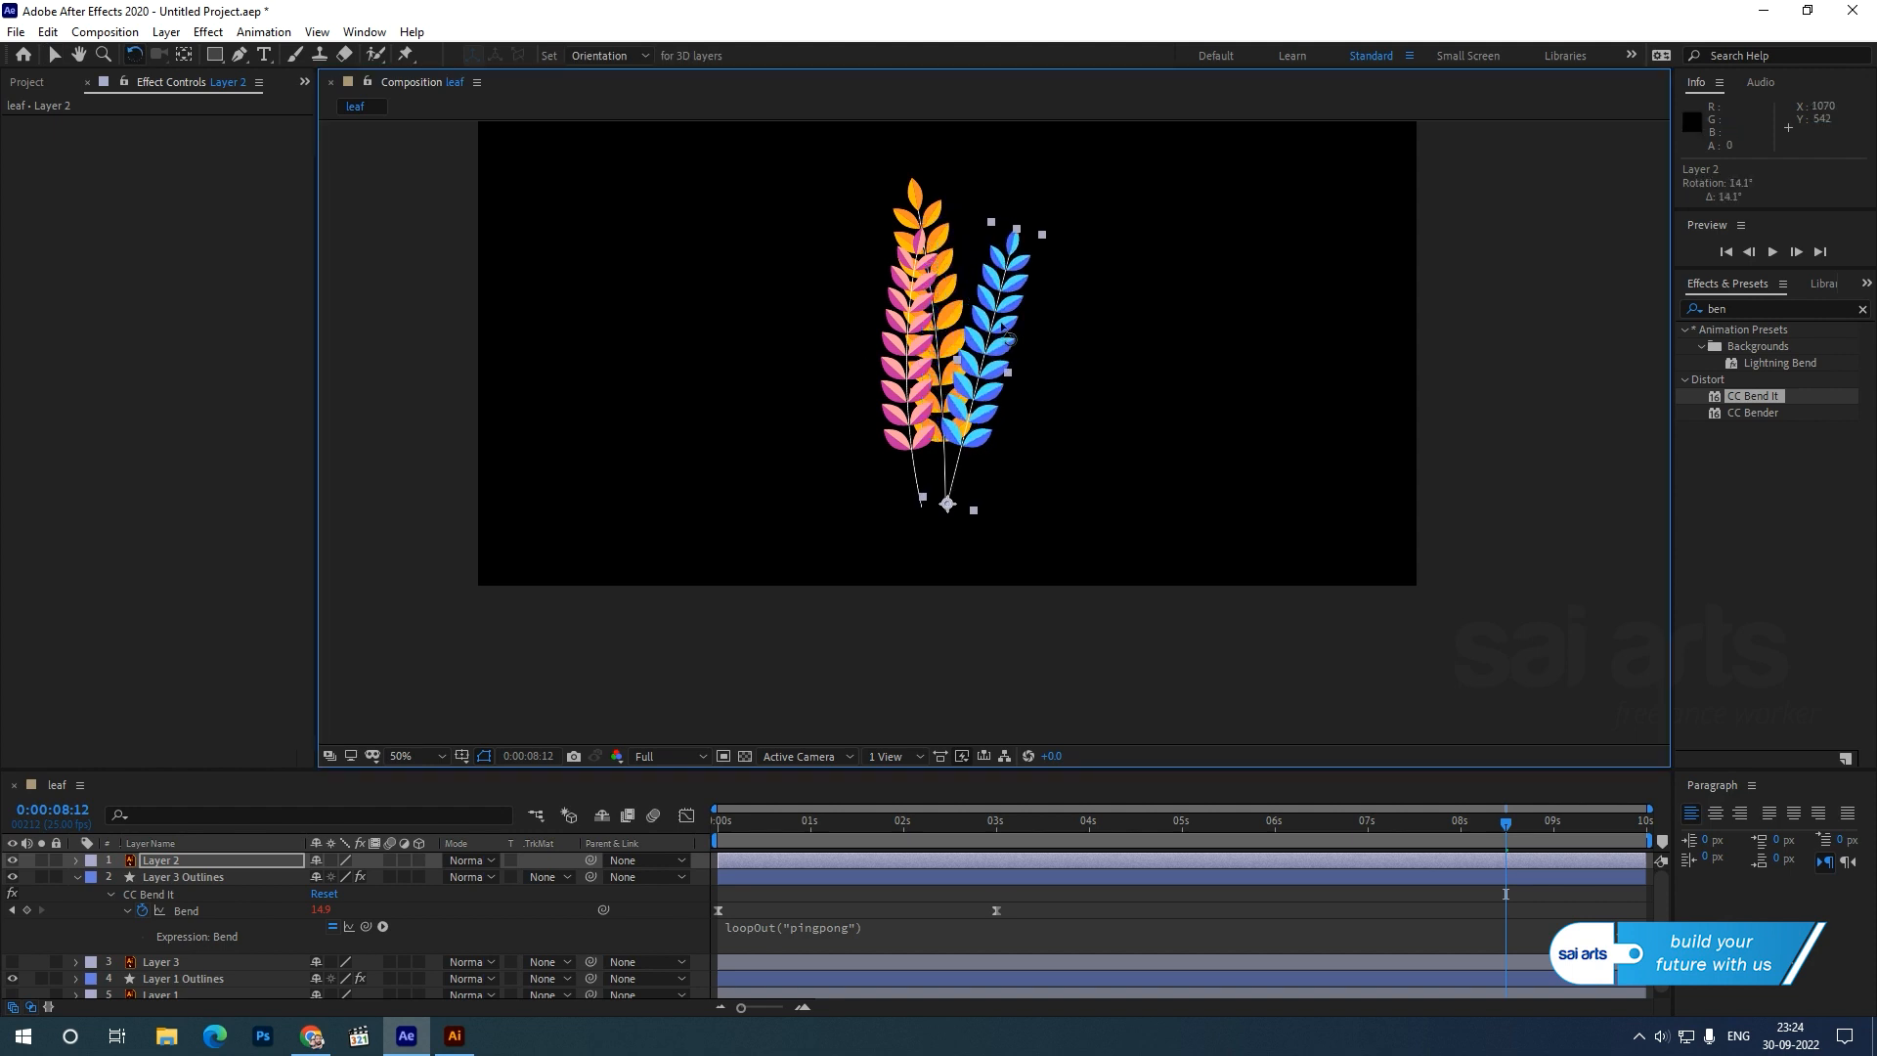
pyautogui.press('v')
pyautogui.moveTo(978, 410); pyautogui.dragTo(990, 410)
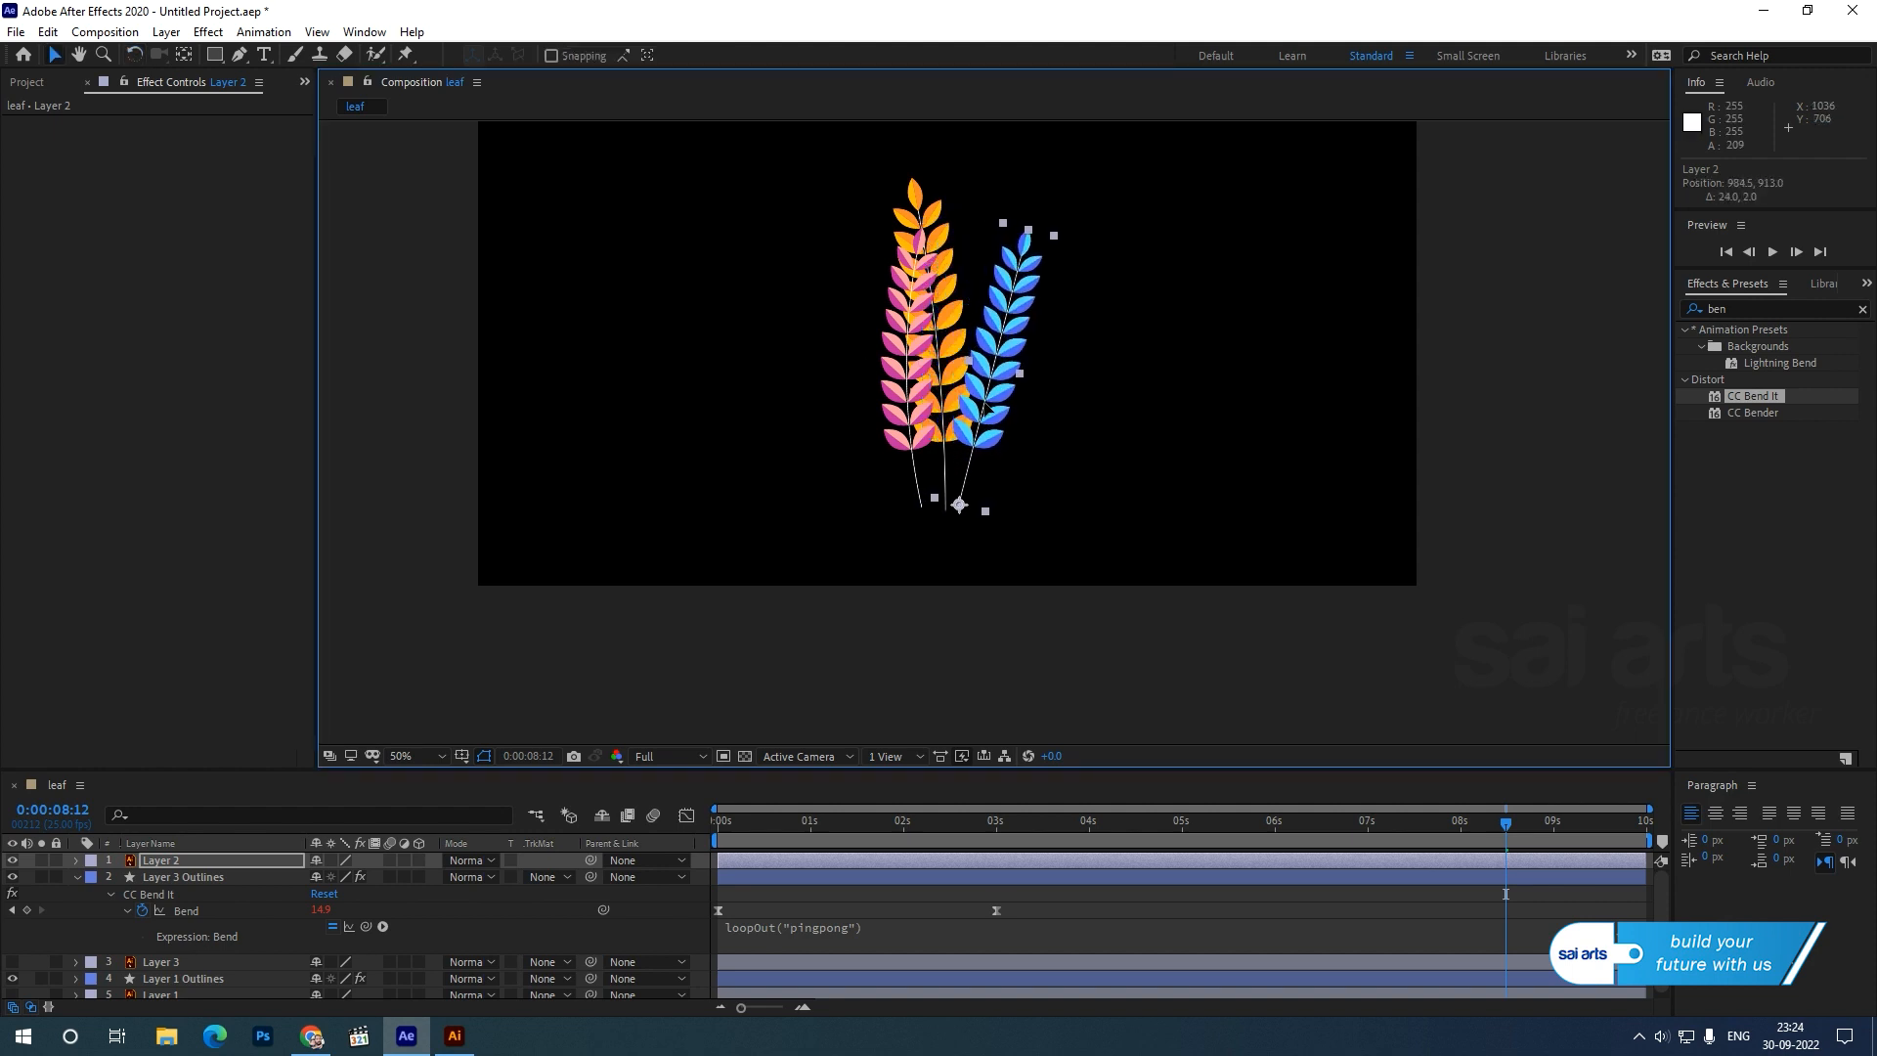
# - Create shapes from the Layer 2 vector layer
pyautogui.click(165, 860)
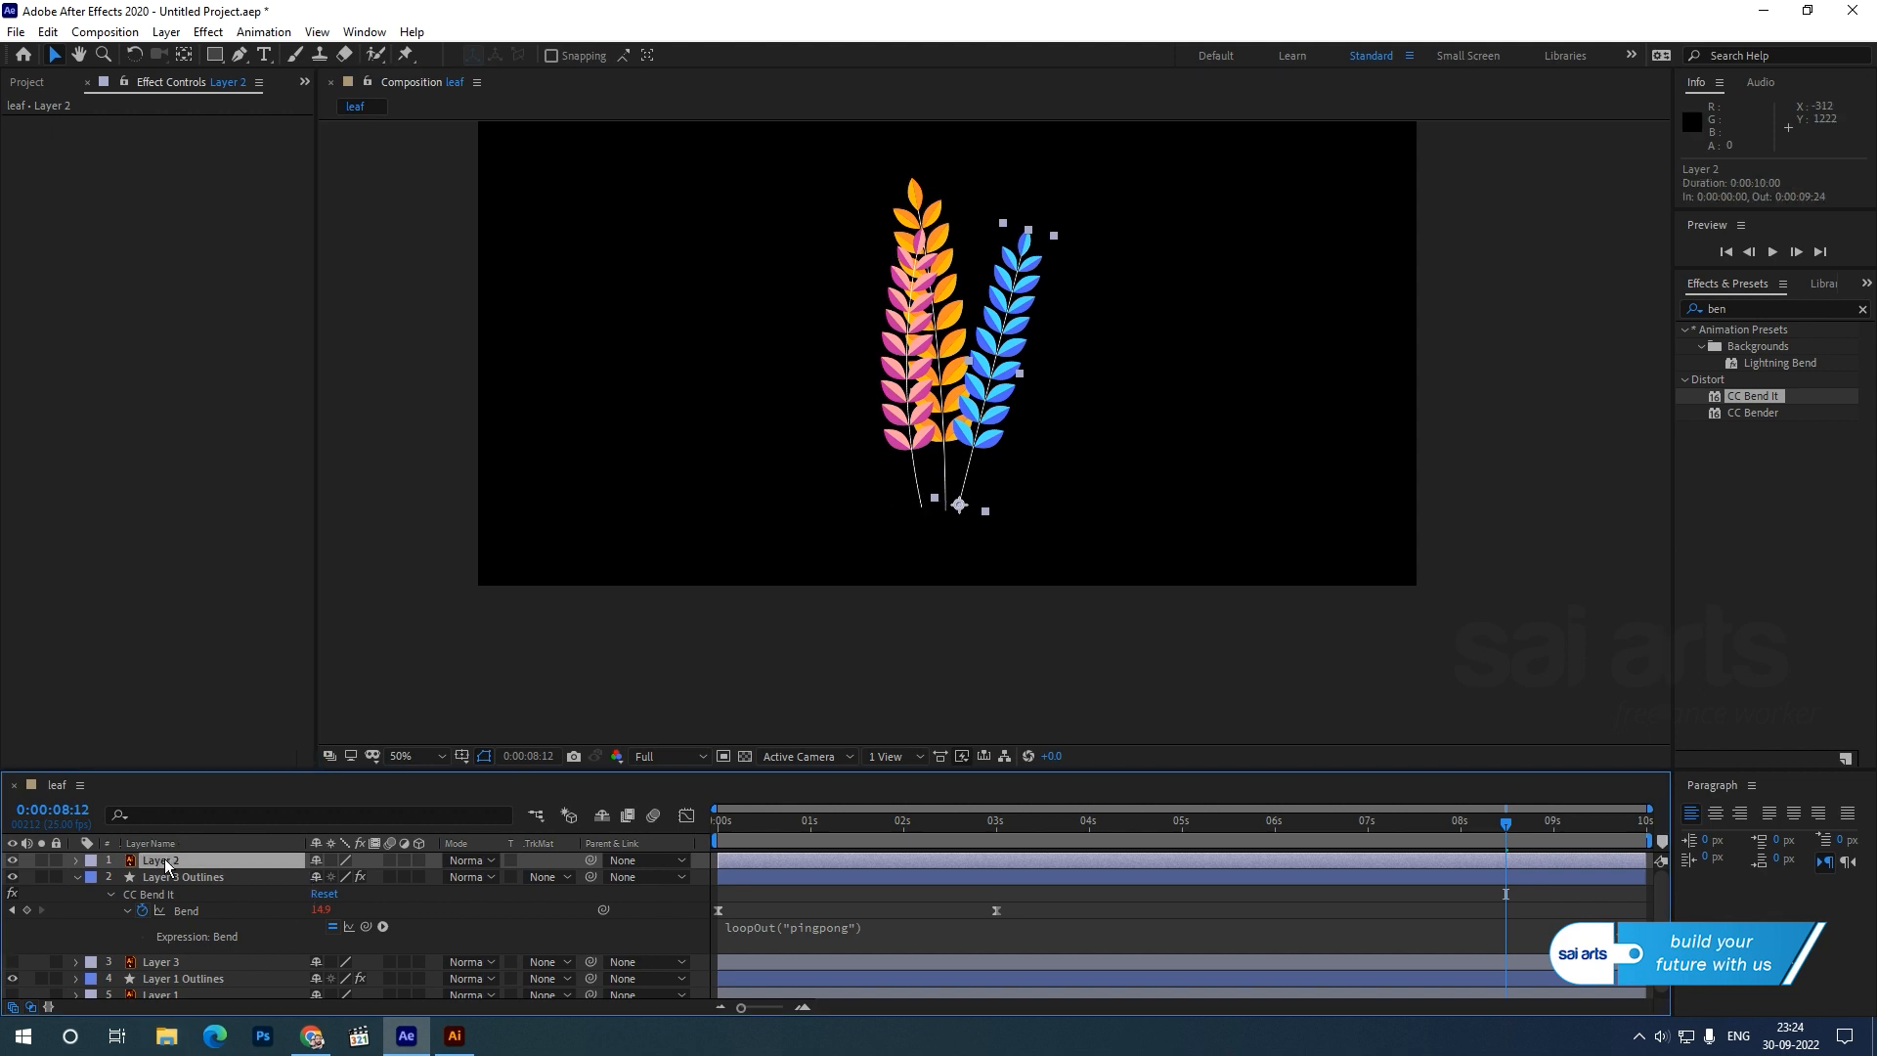
pyautogui.rightClick(166, 864)
pyautogui.moveTo(268, 703)
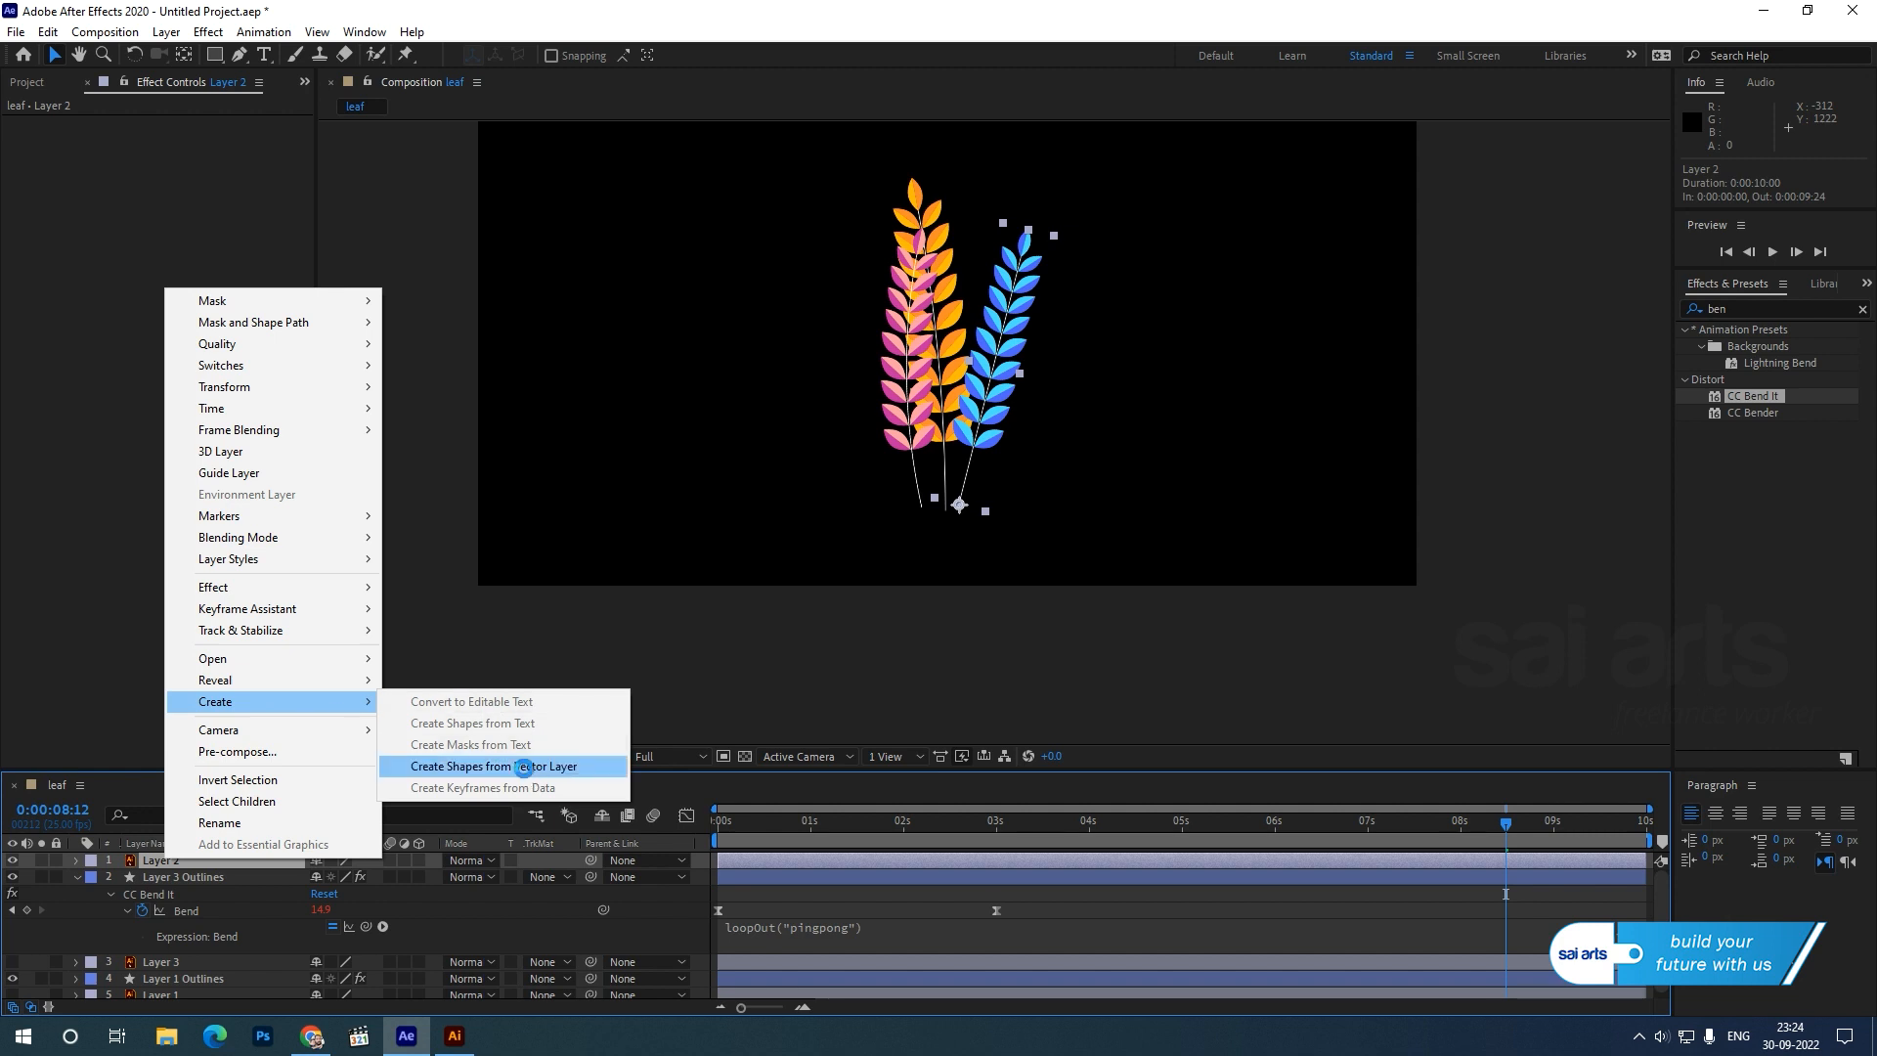
pyautogui.click(524, 767)
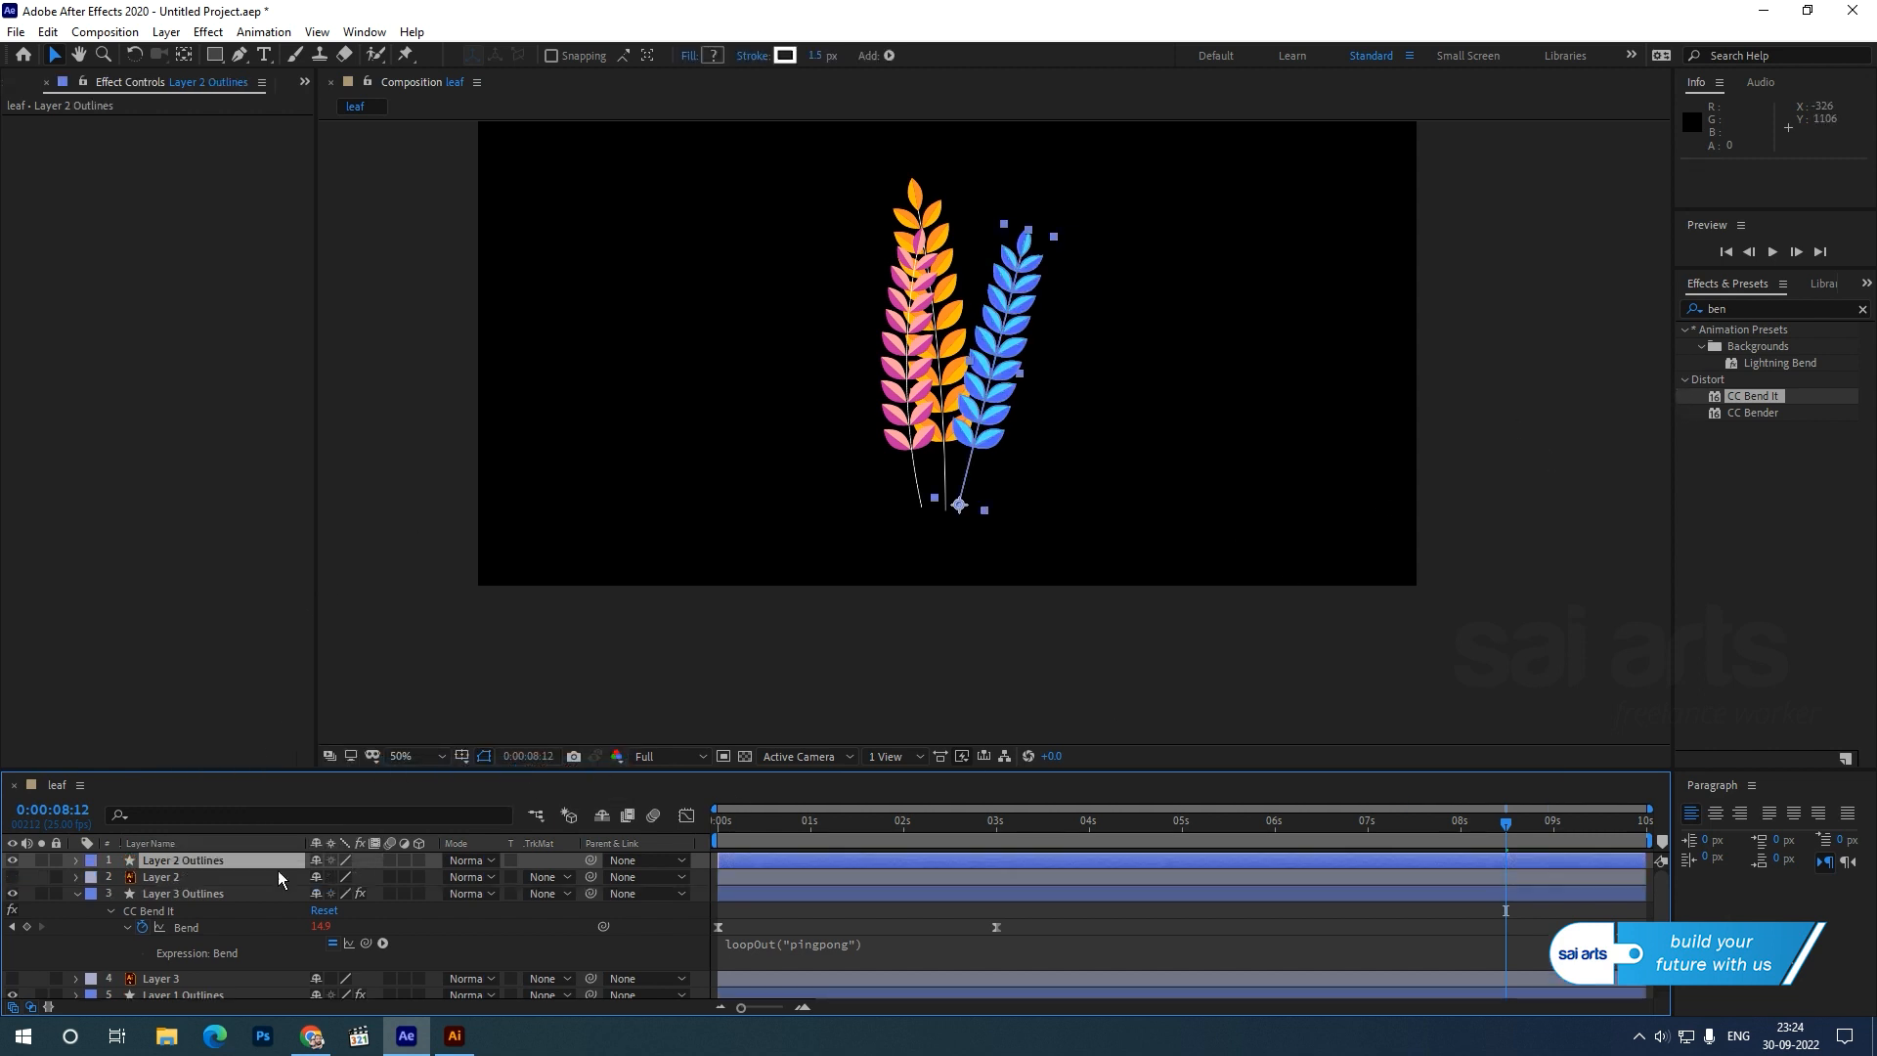
# - Apply CC Bend It to Layer 2 Outlines, with Start at the stem base, about 980, 920, and End above the tip, about 1148, 282
pyautogui.doubleClick(1755, 397)
pyautogui.moveTo(948, 454); pyautogui.dragTo(961, 505)
pyautogui.moveTo(947, 189); pyautogui.dragTo(1039, 196)
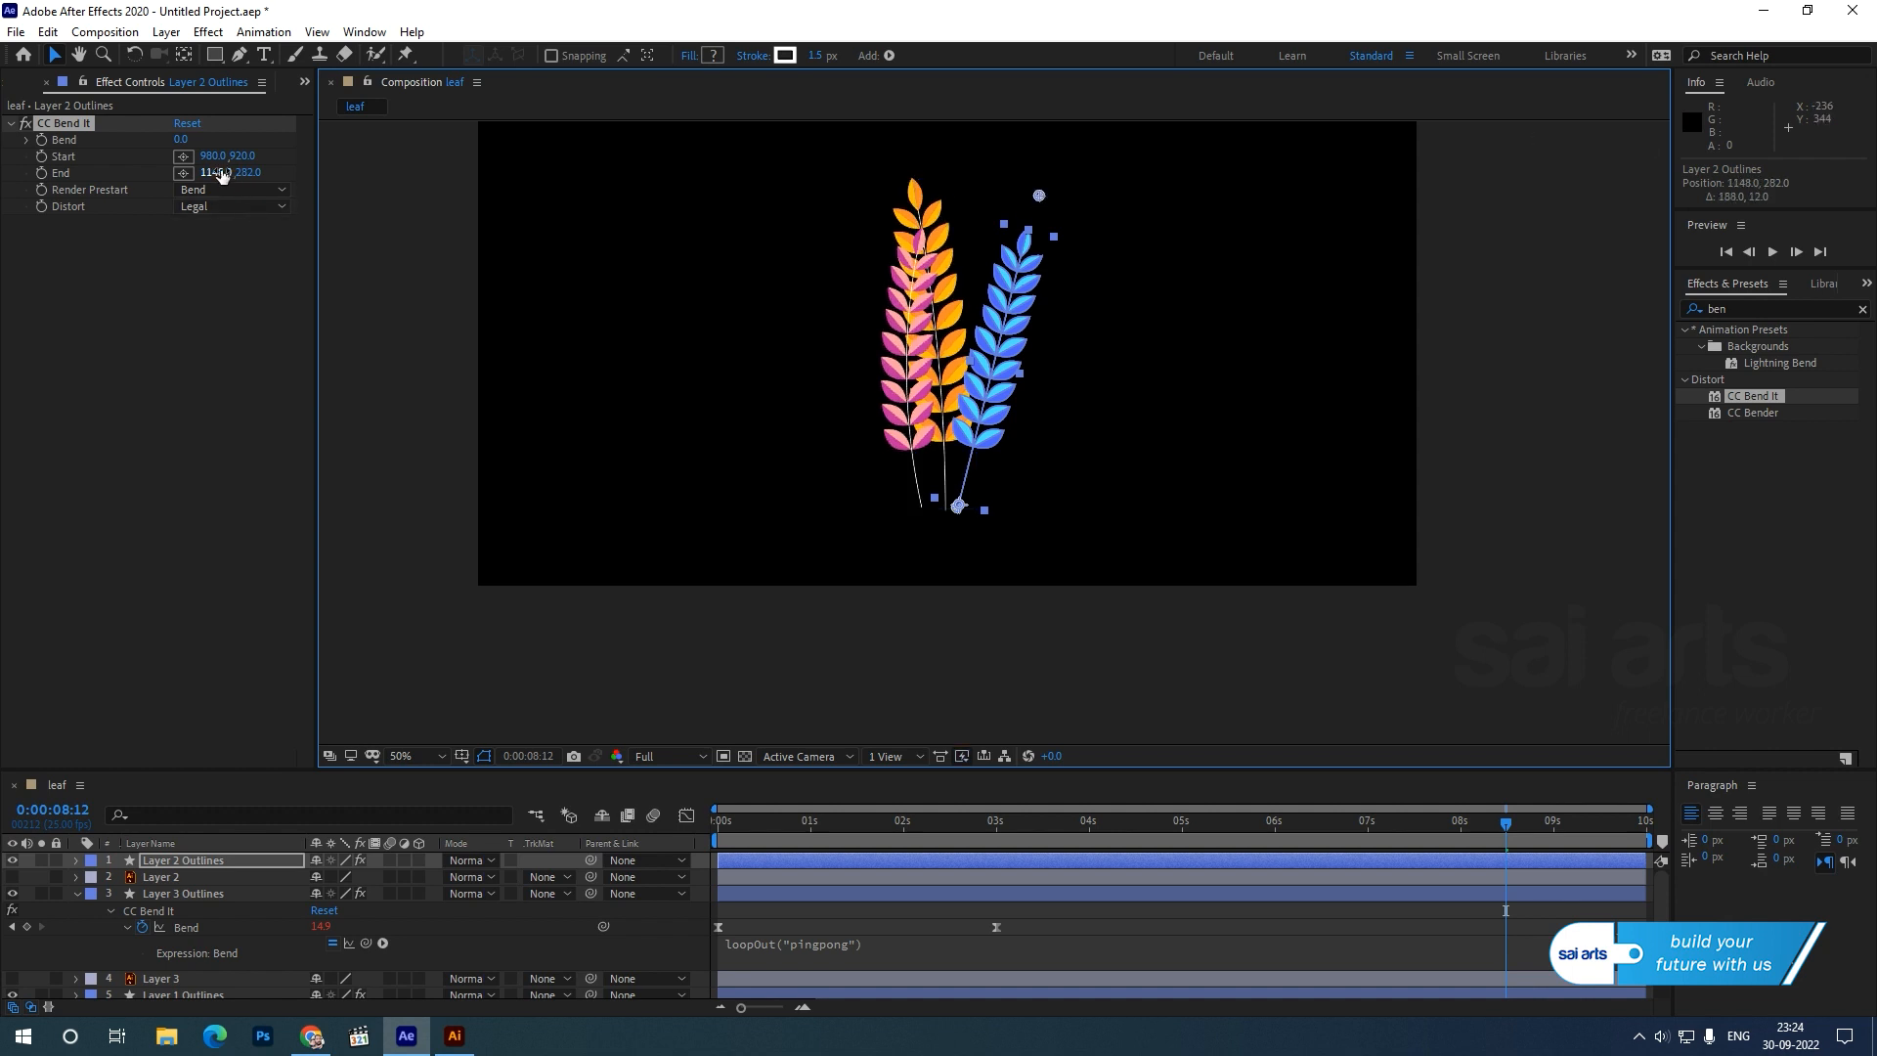
# - Keyframe the Bend of Layer 2 Outlines at 22 on the first frame and reveal the layer's keyframes
pyautogui.press('Home')
pyautogui.moveTo(181, 139); pyautogui.dragTo(256, 144)
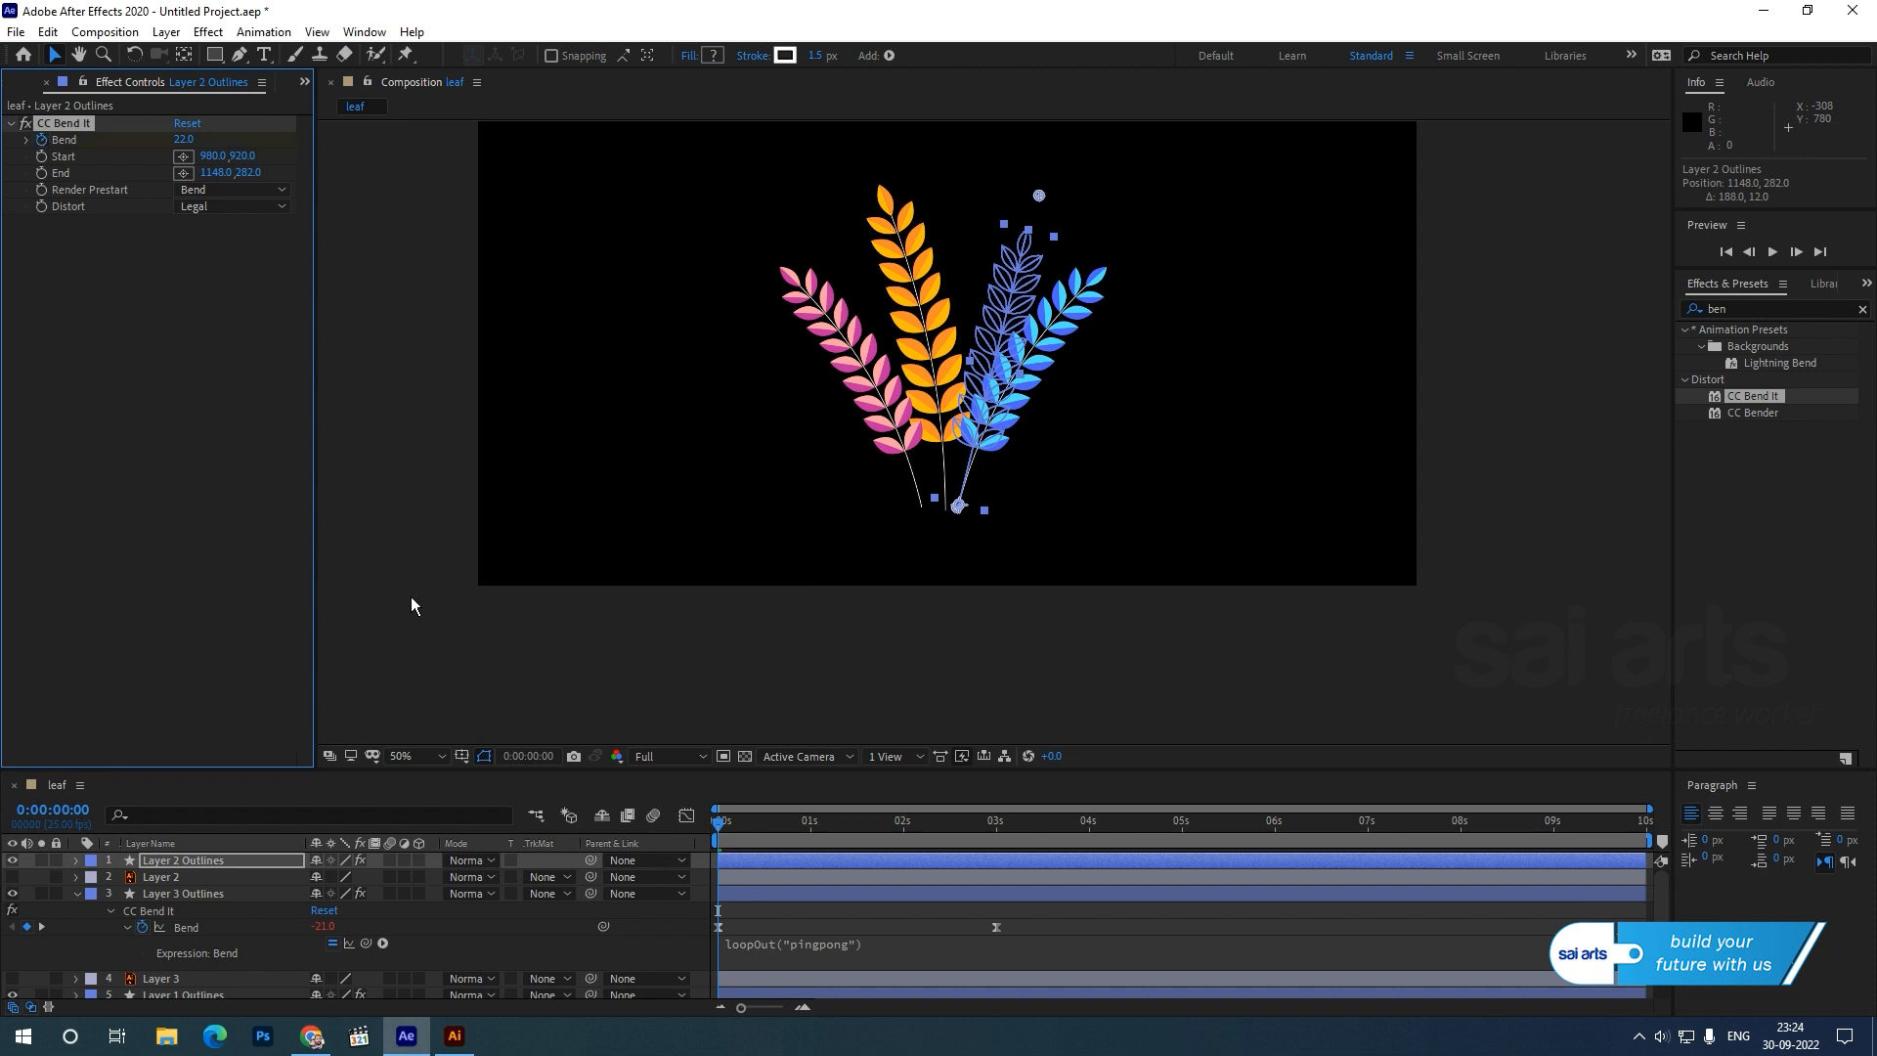
pyautogui.press('u')
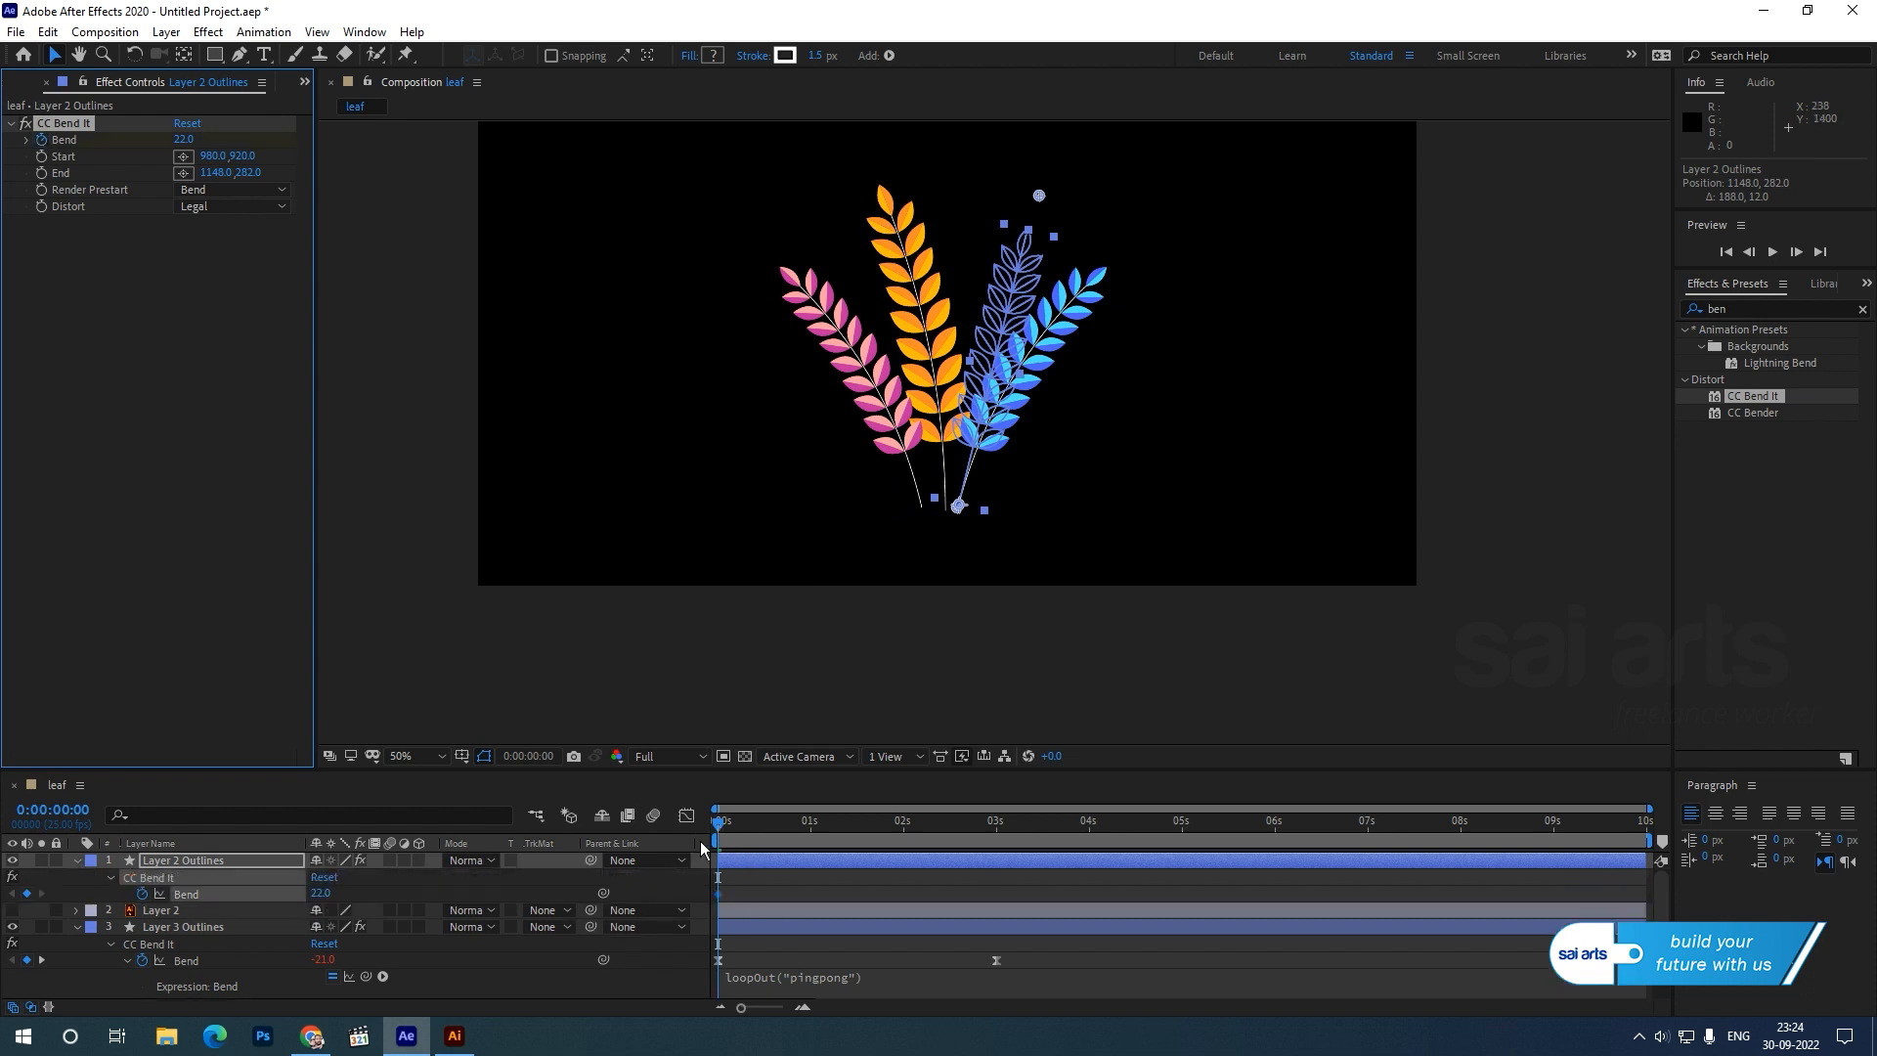
# - Add a second Bend keyframe of -19 on Layer 2 Outlines, place it slightly past three seconds, and Easy Ease both keyframes
pyautogui.moveTo(724, 831); pyautogui.dragTo(866, 826)
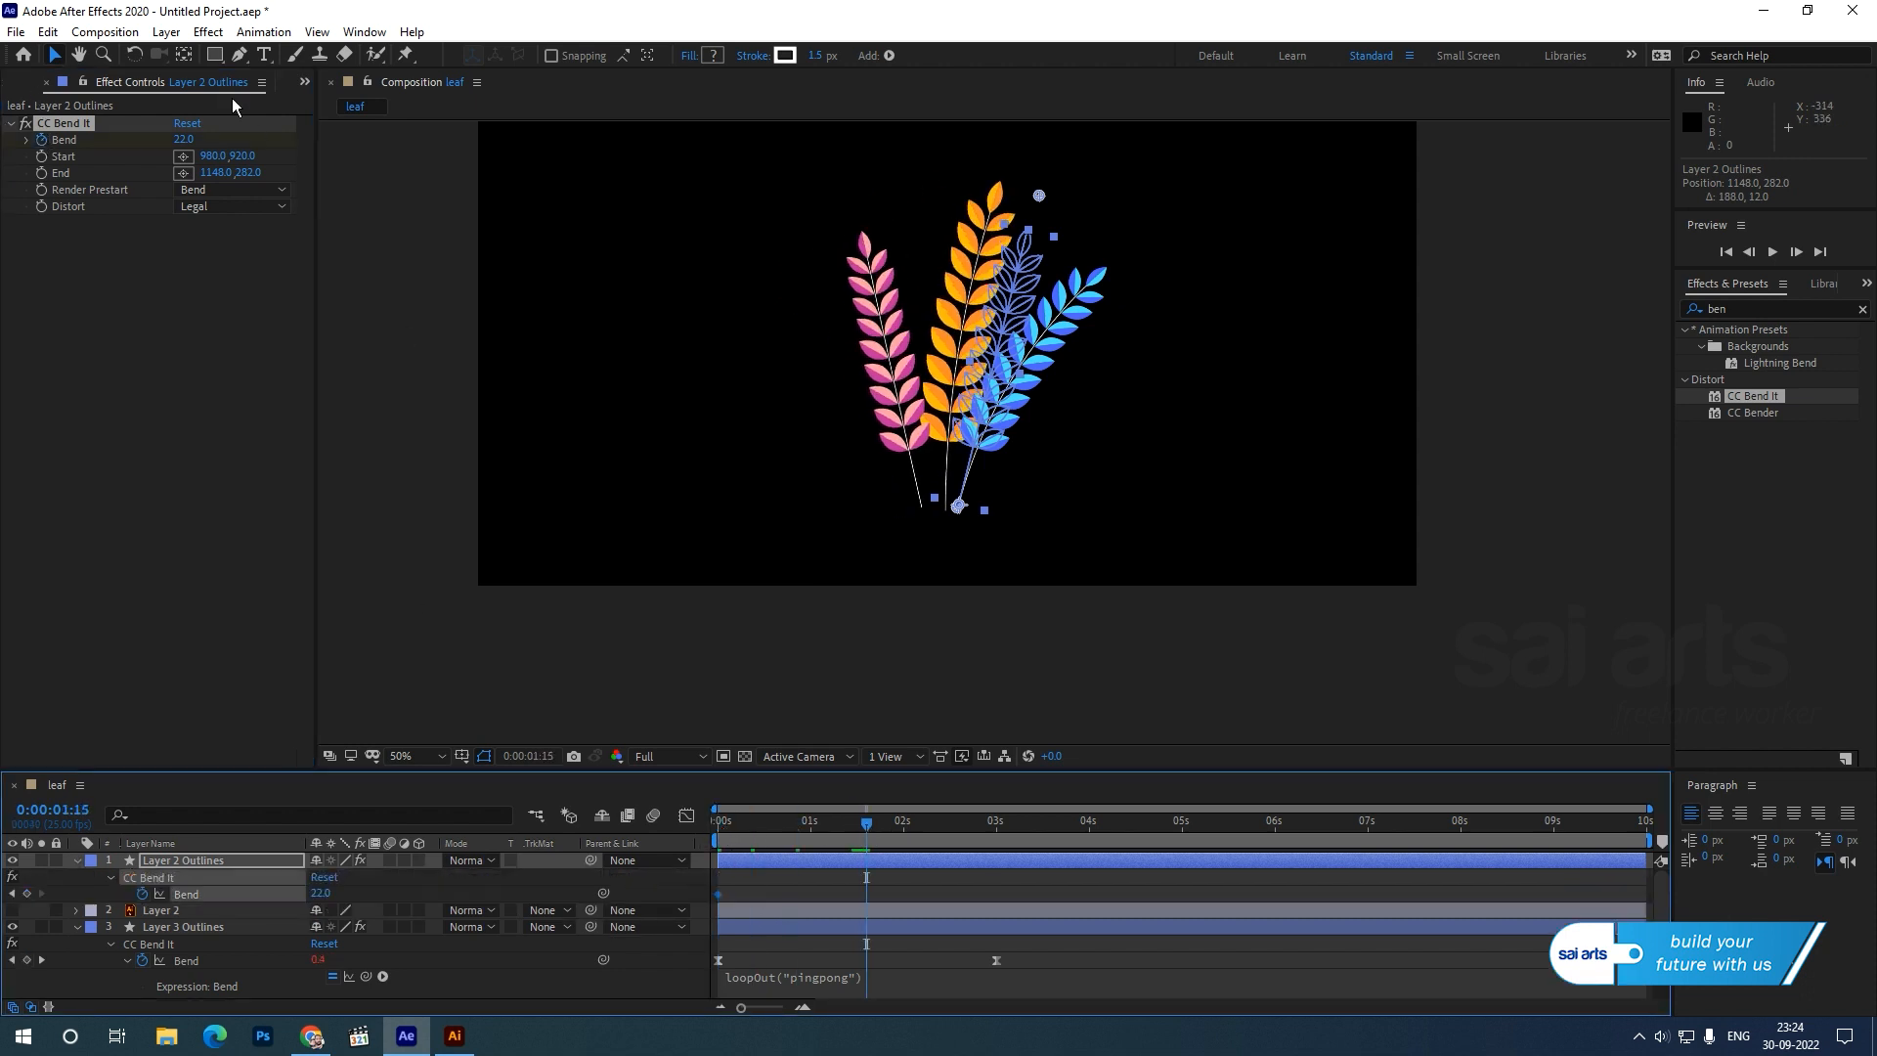
pyautogui.moveTo(191, 141); pyautogui.dragTo(167, 155)
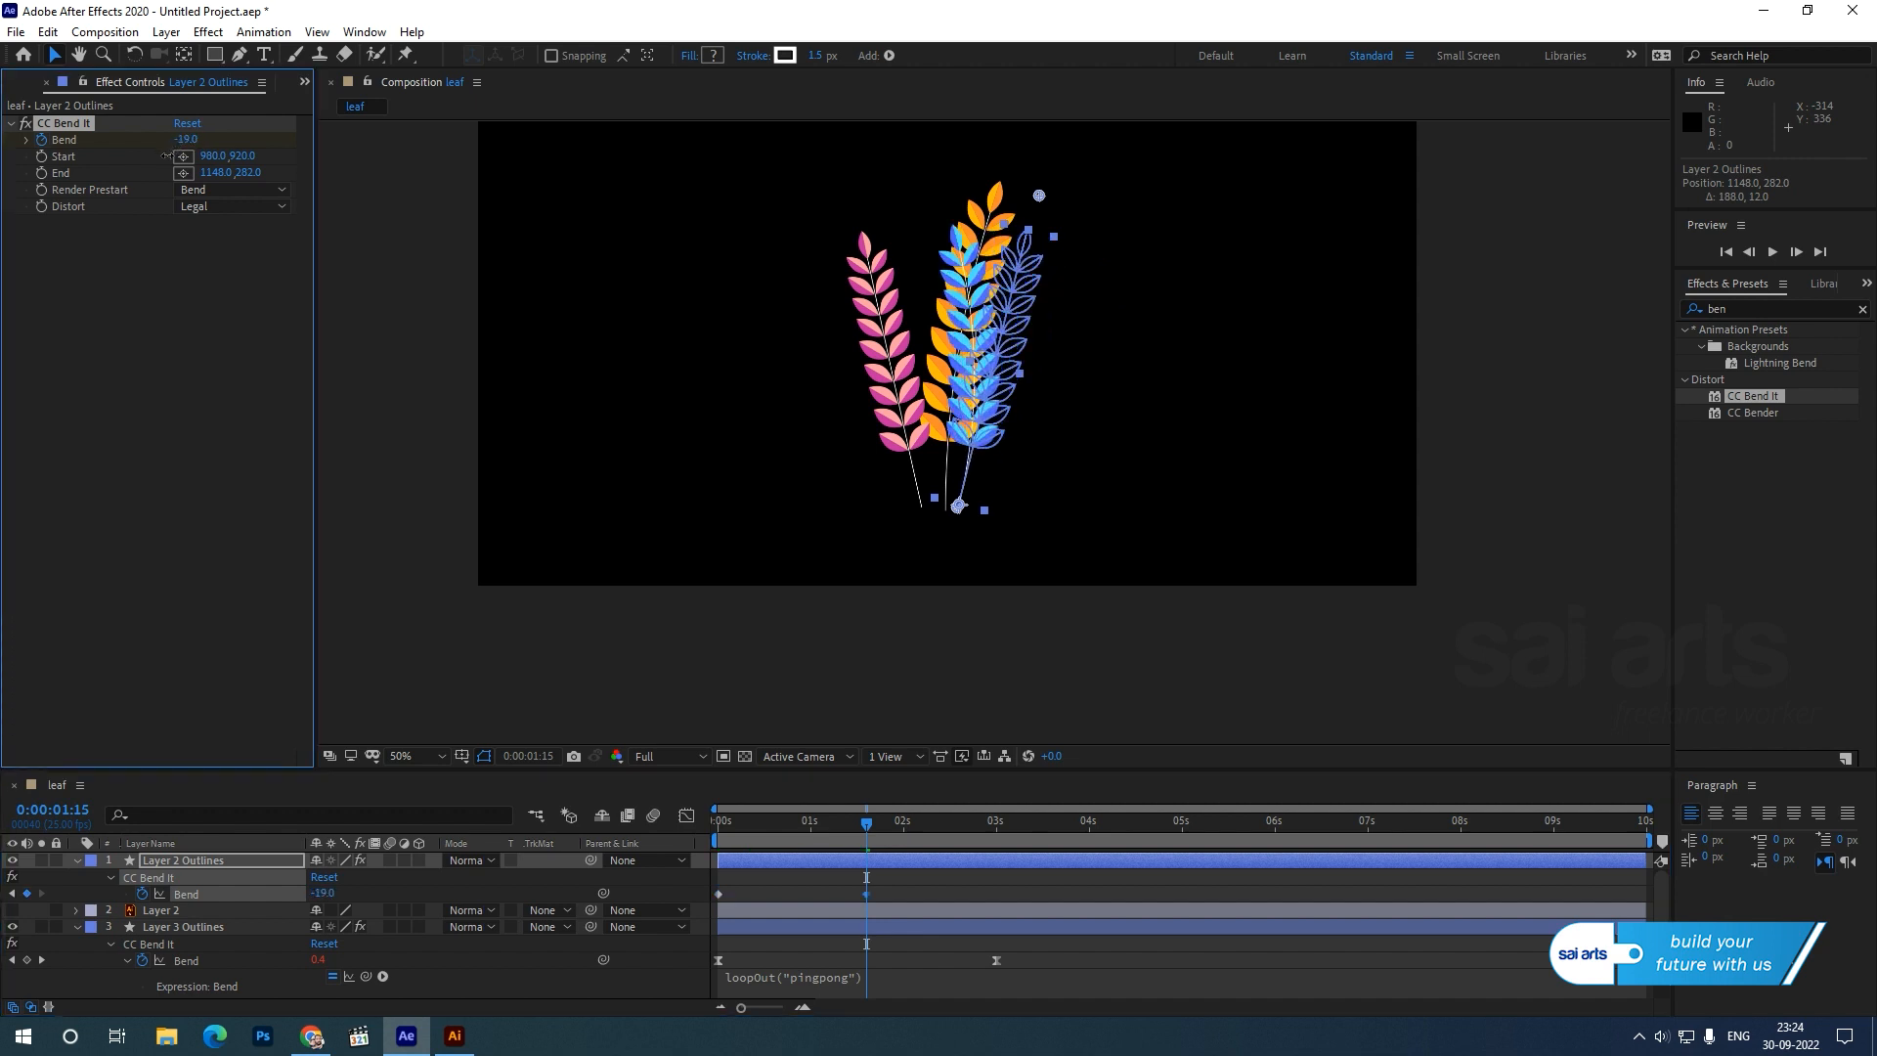
pyautogui.moveTo(866, 894); pyautogui.dragTo(648, 936)
pyautogui.press('F9')
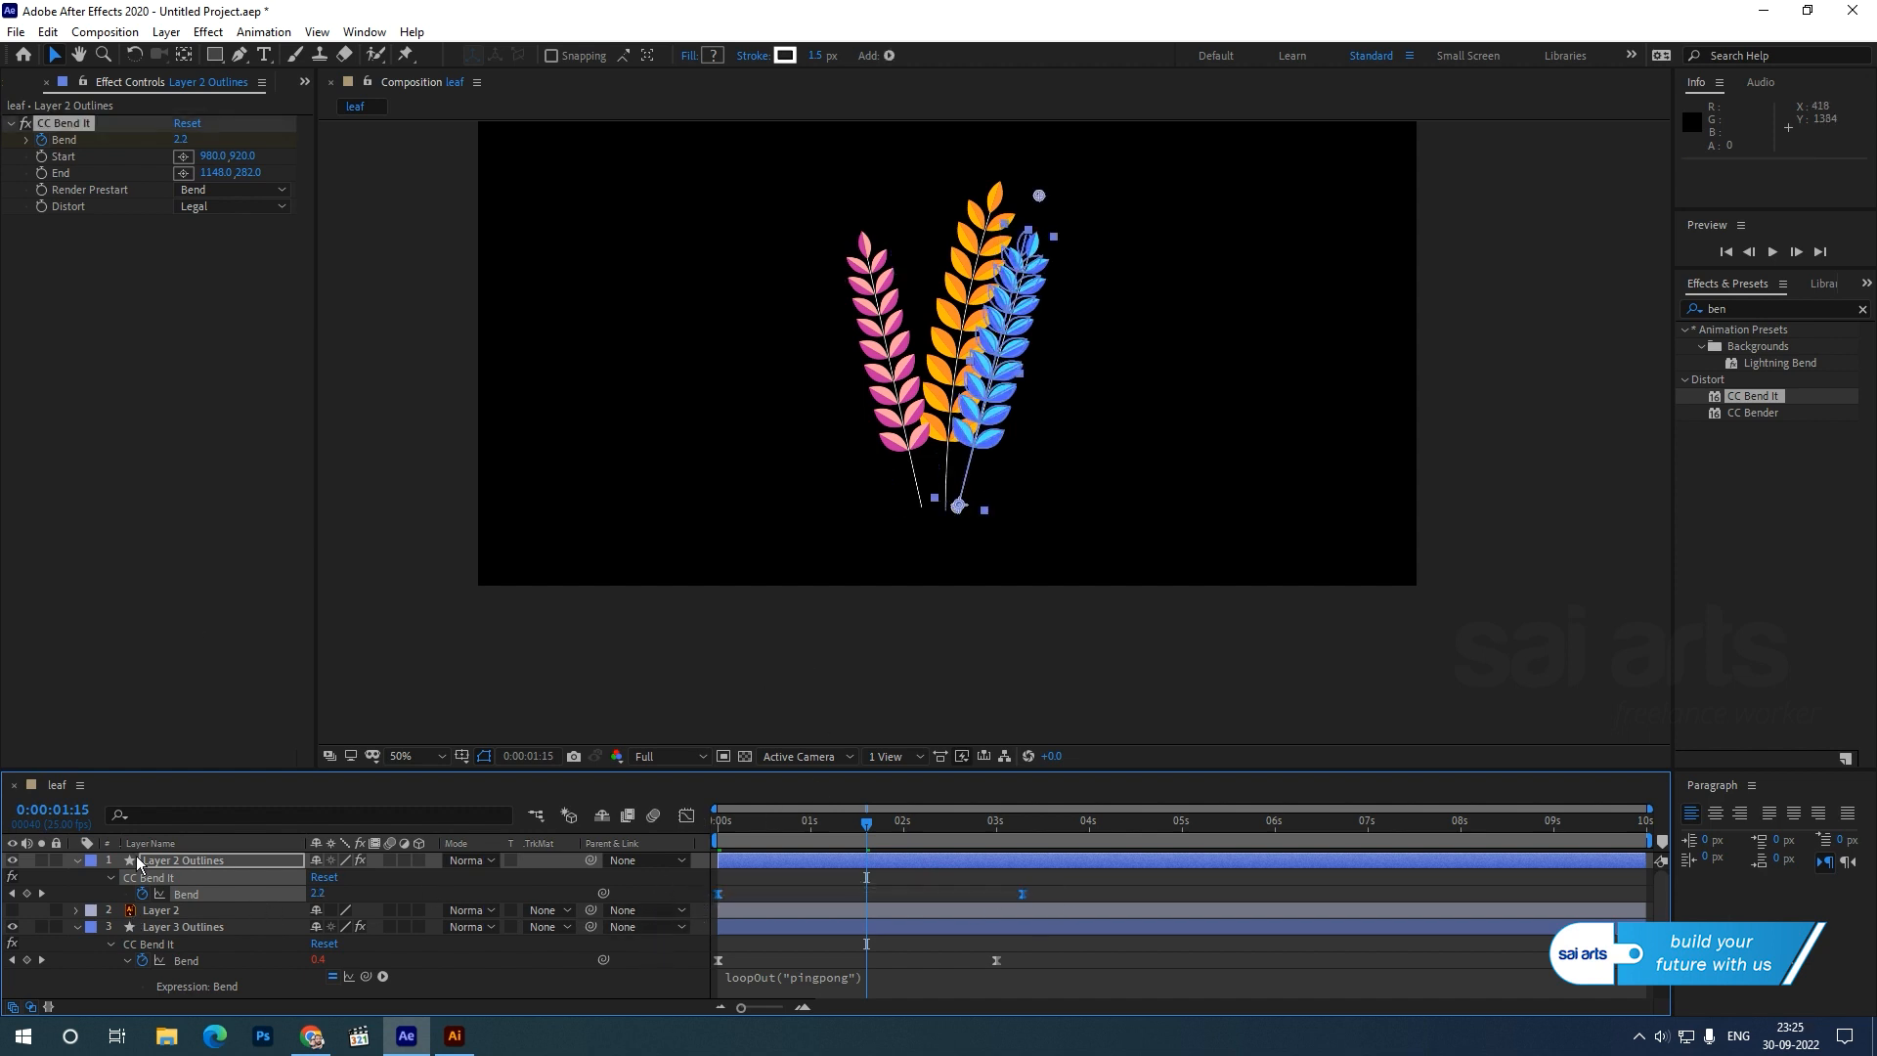
# - Add the expression loopOut("pingpong") to the Bend property of Layer 2 Outlines and preview all three plants swaying
pyautogui.click(264, 31)
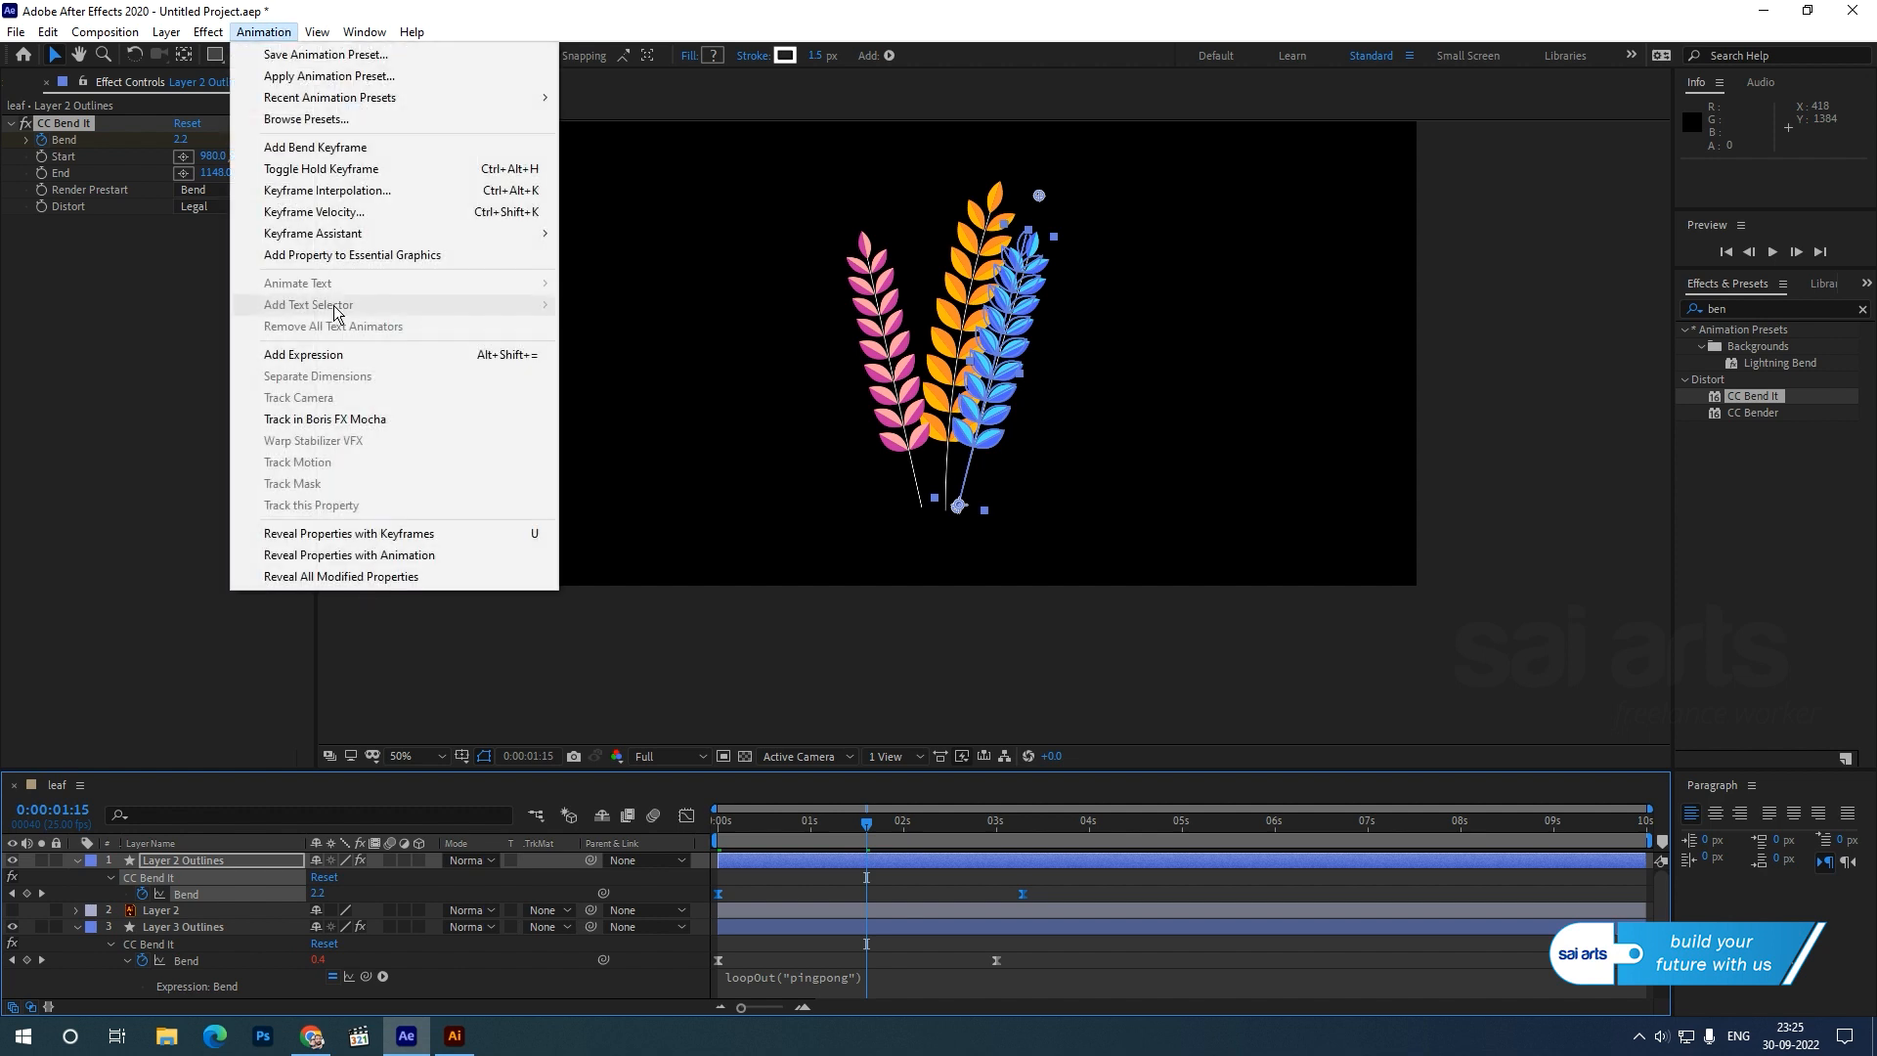
pyautogui.click(338, 355)
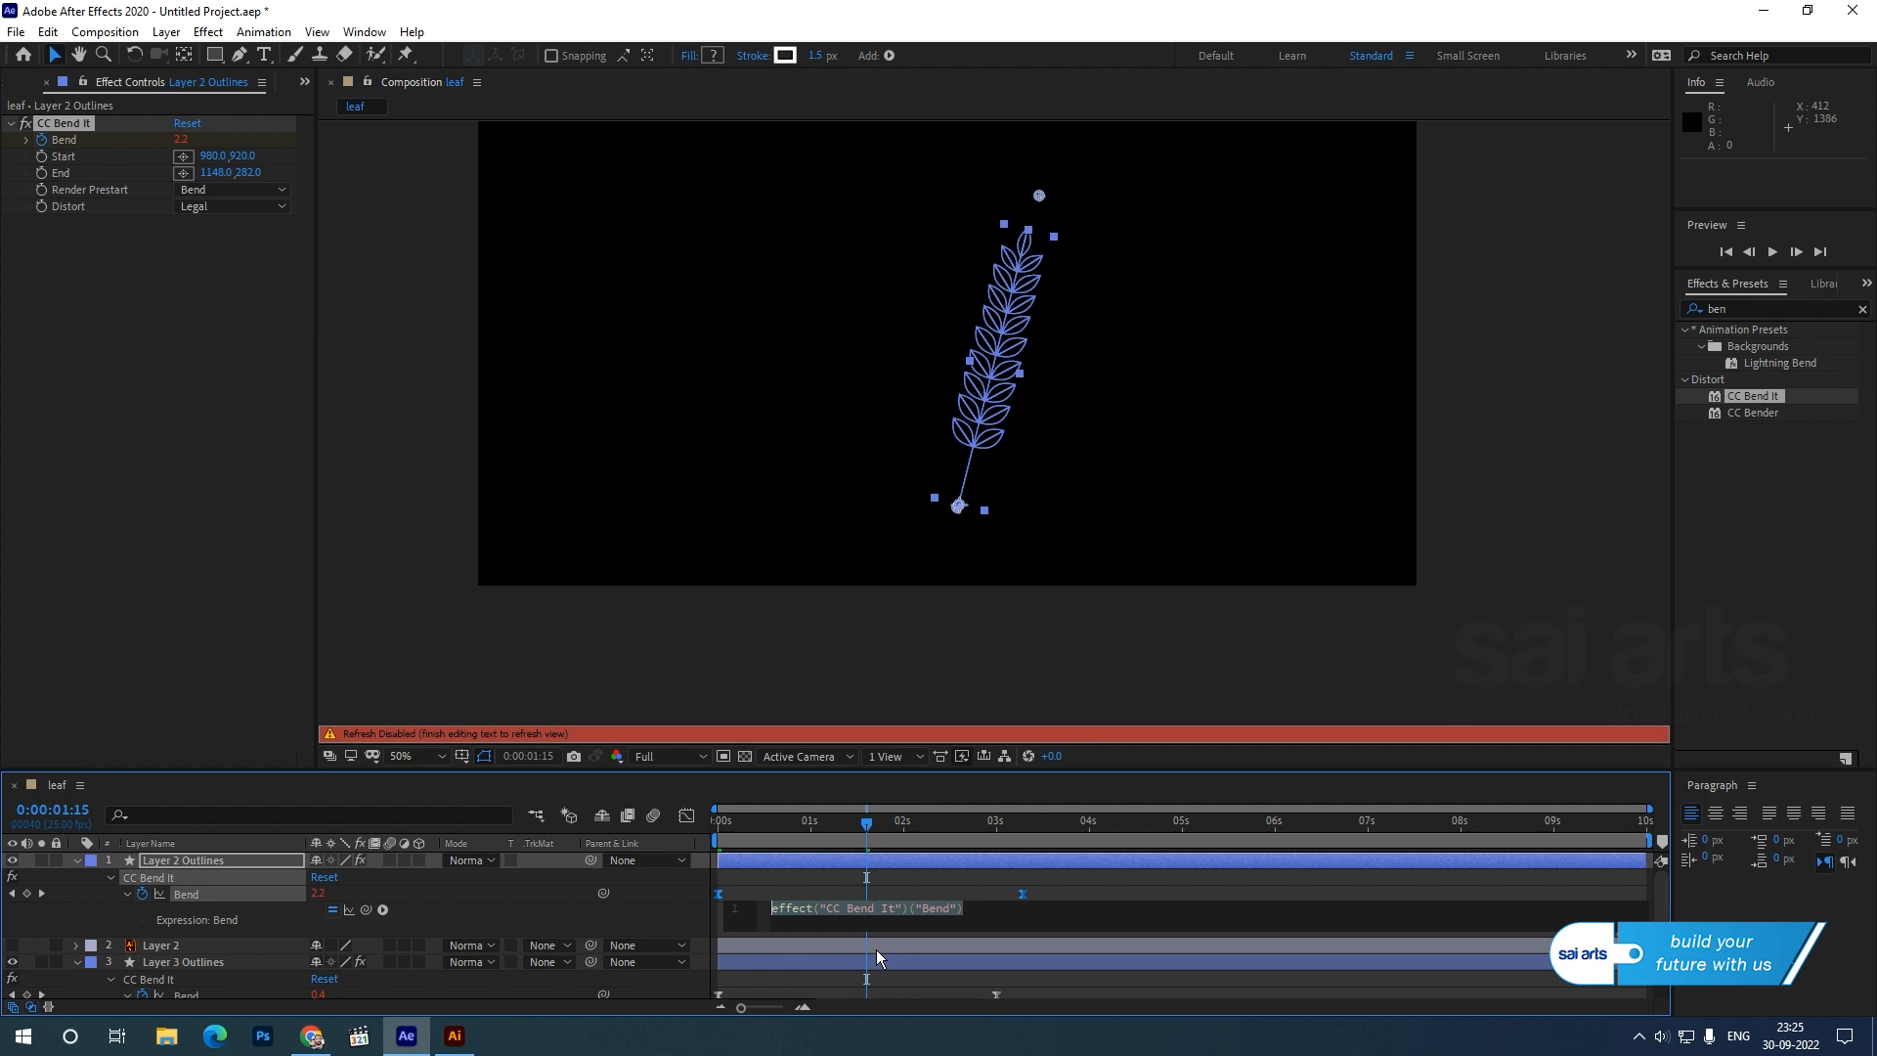
pyautogui.write('loo')
pyautogui.press('Down')
pyautogui.press('Down')
pyautogui.press('Down')
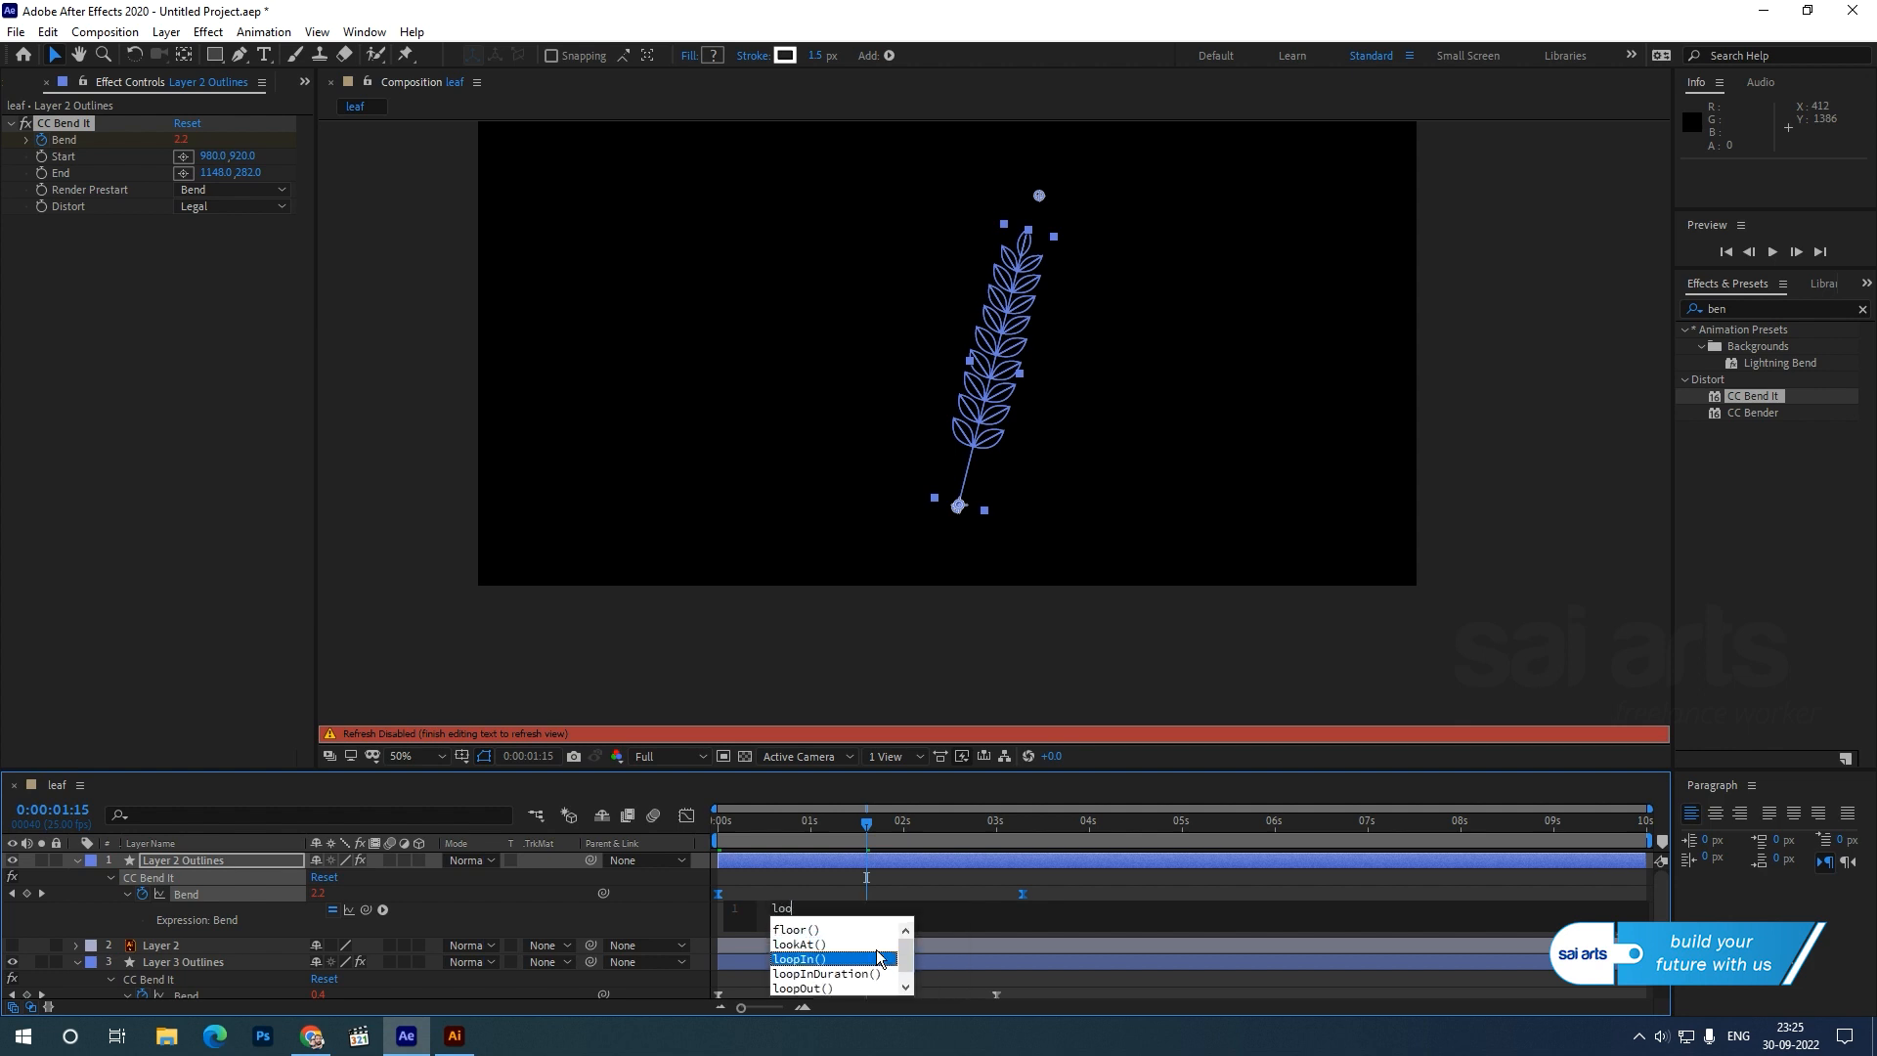
pyautogui.press('Return')
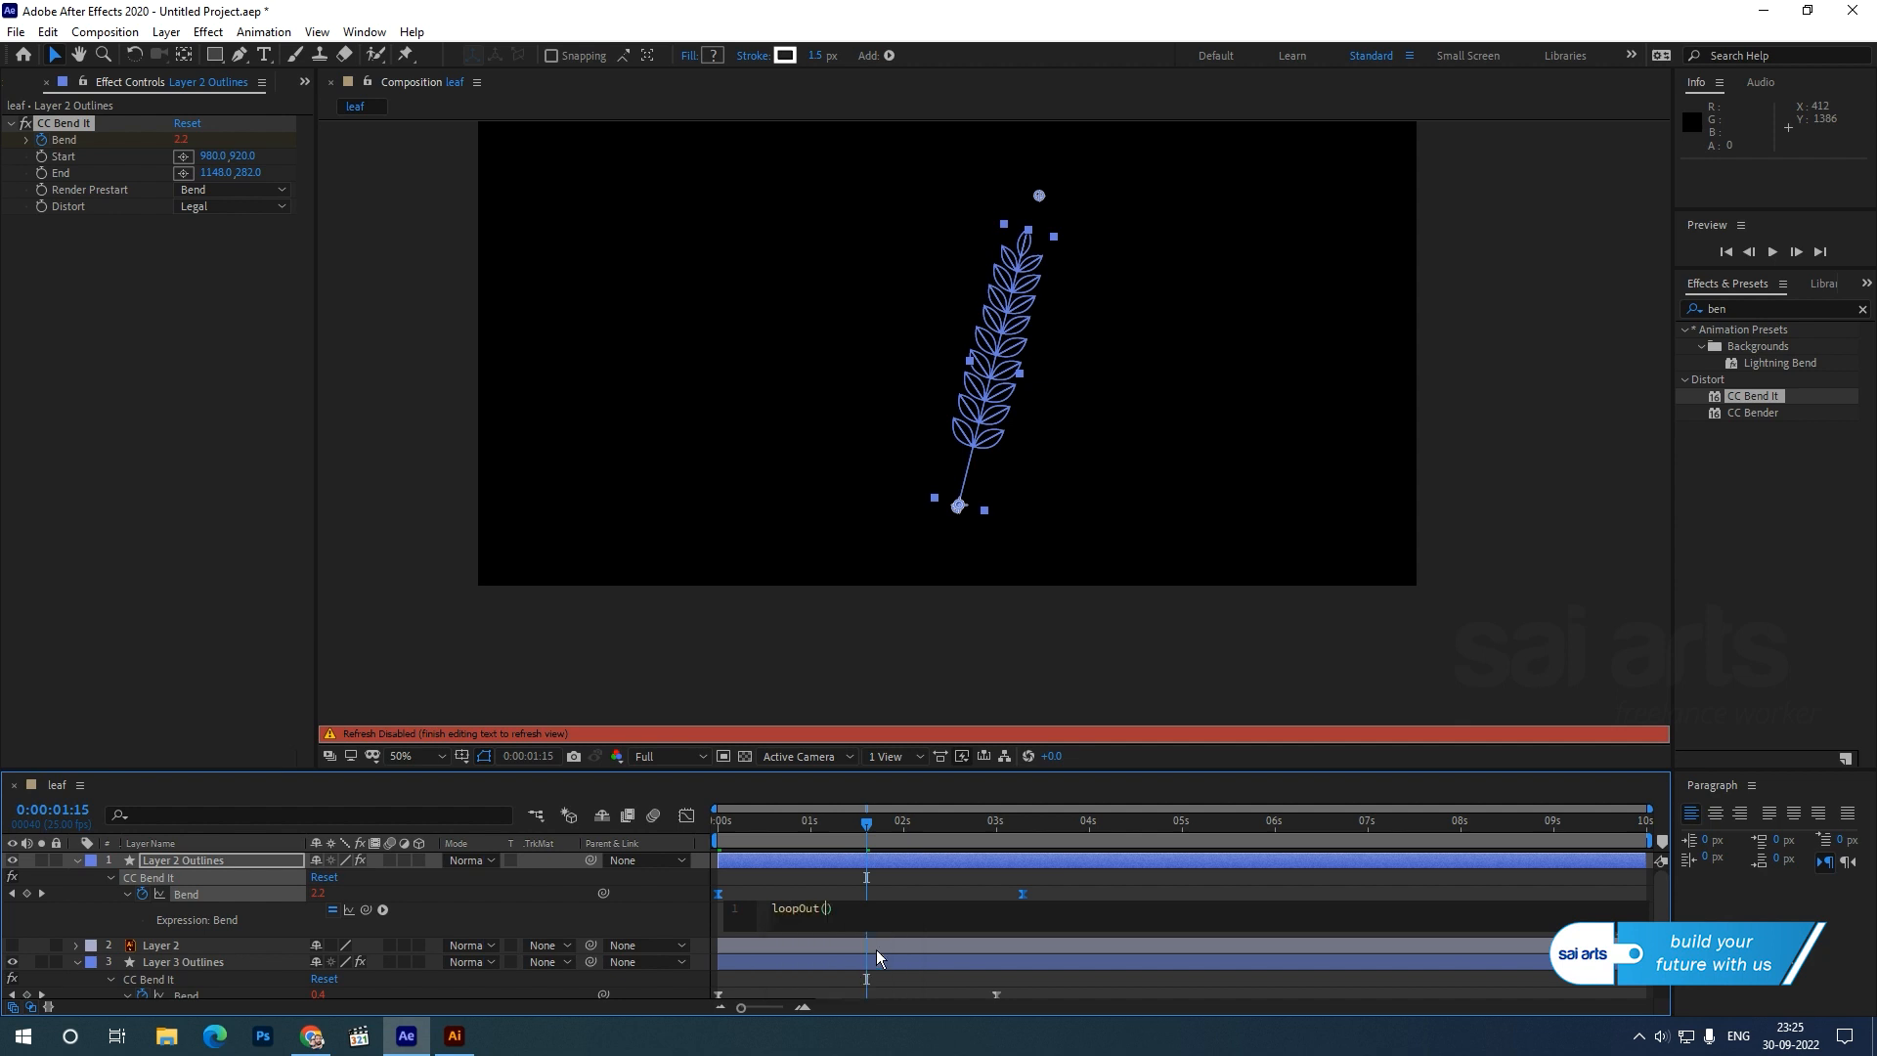
pyautogui.write('"')
pyautogui.press('Down')
pyautogui.press('Down')
pyautogui.press('Down')
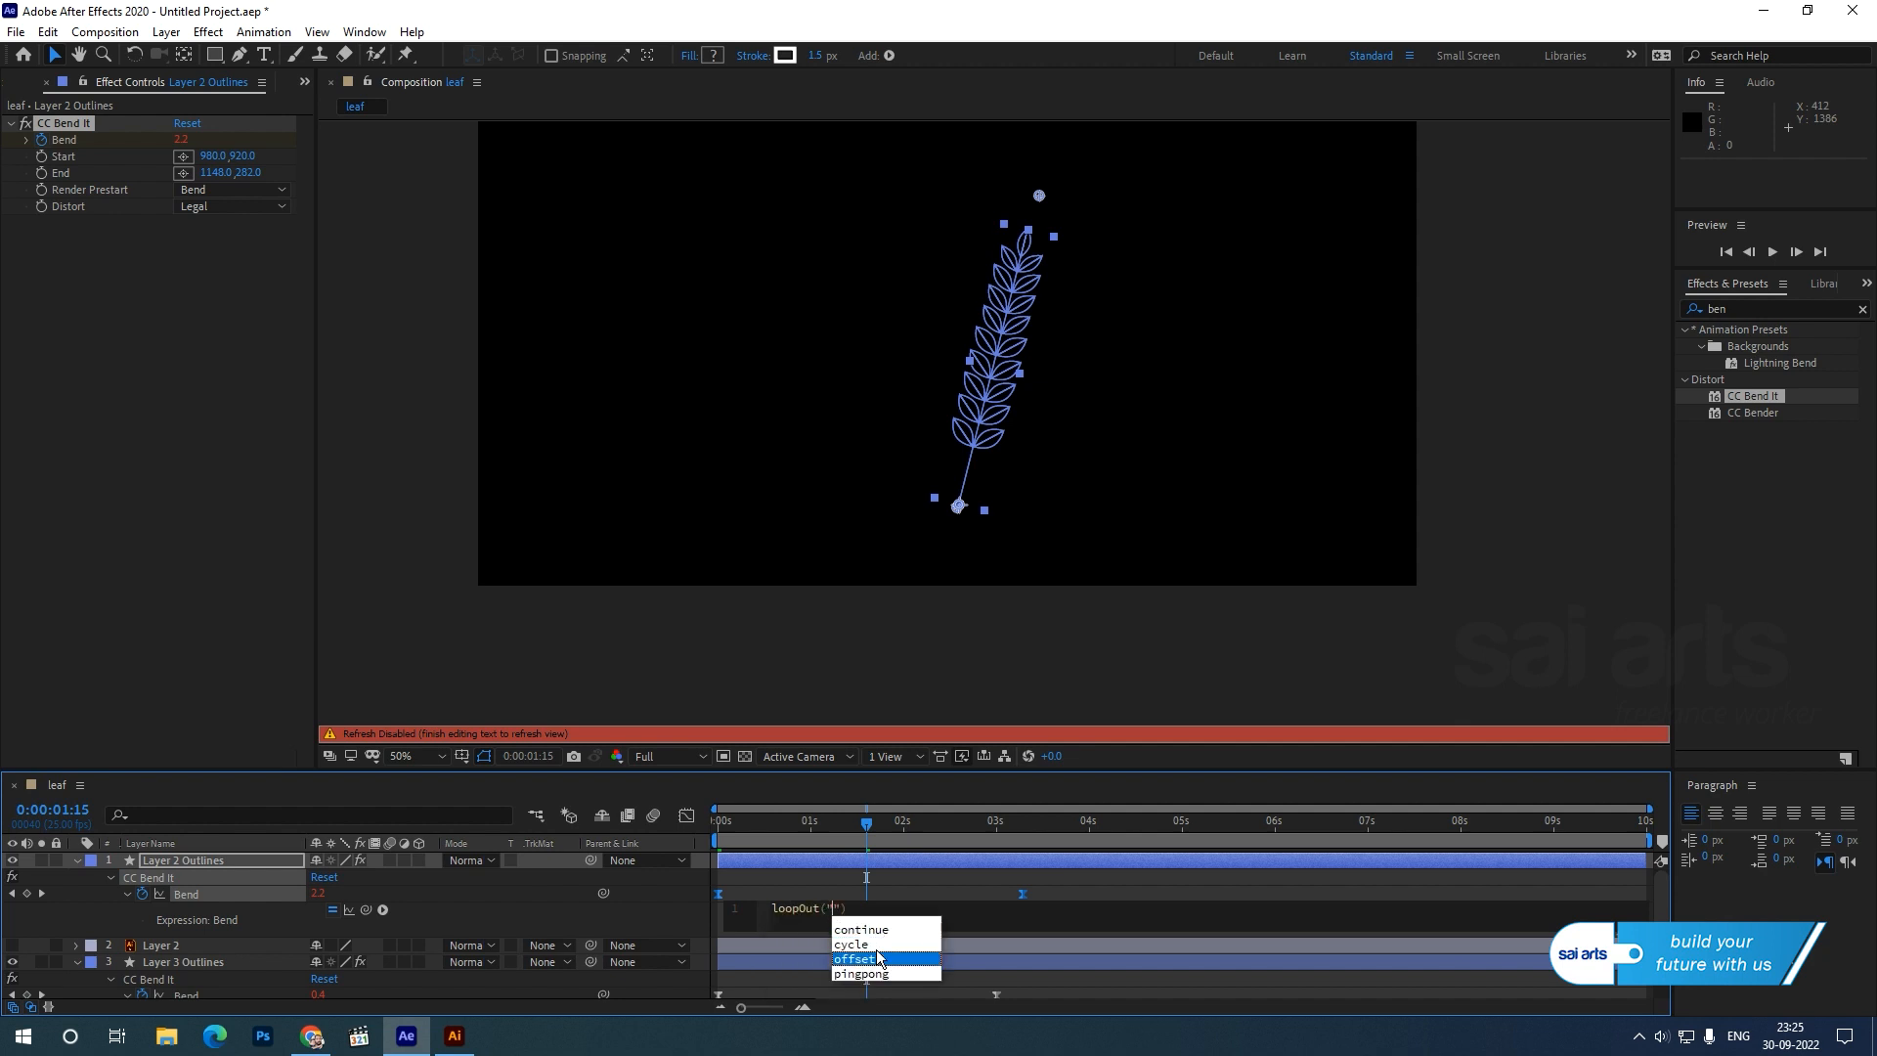
pyautogui.press('Return')
pyautogui.press('KP_Enter')
pyautogui.press('space')
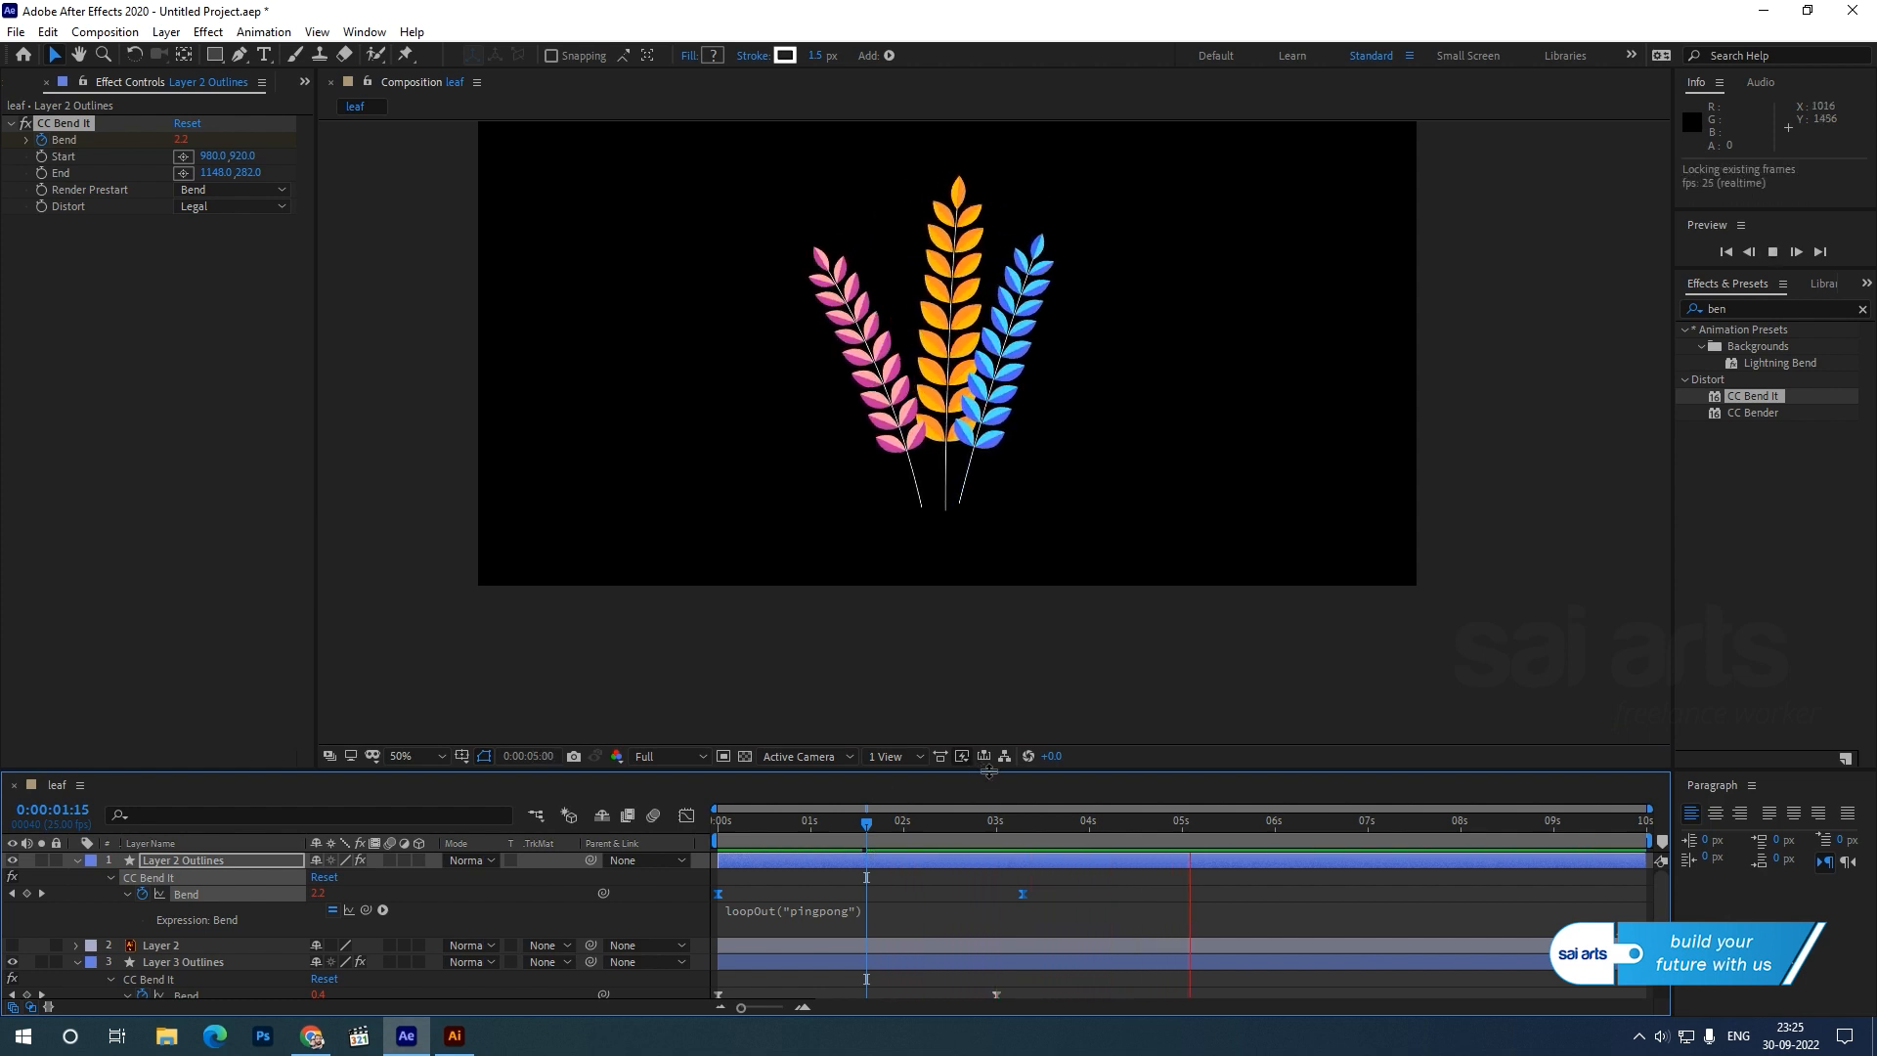
pyautogui.press('space')
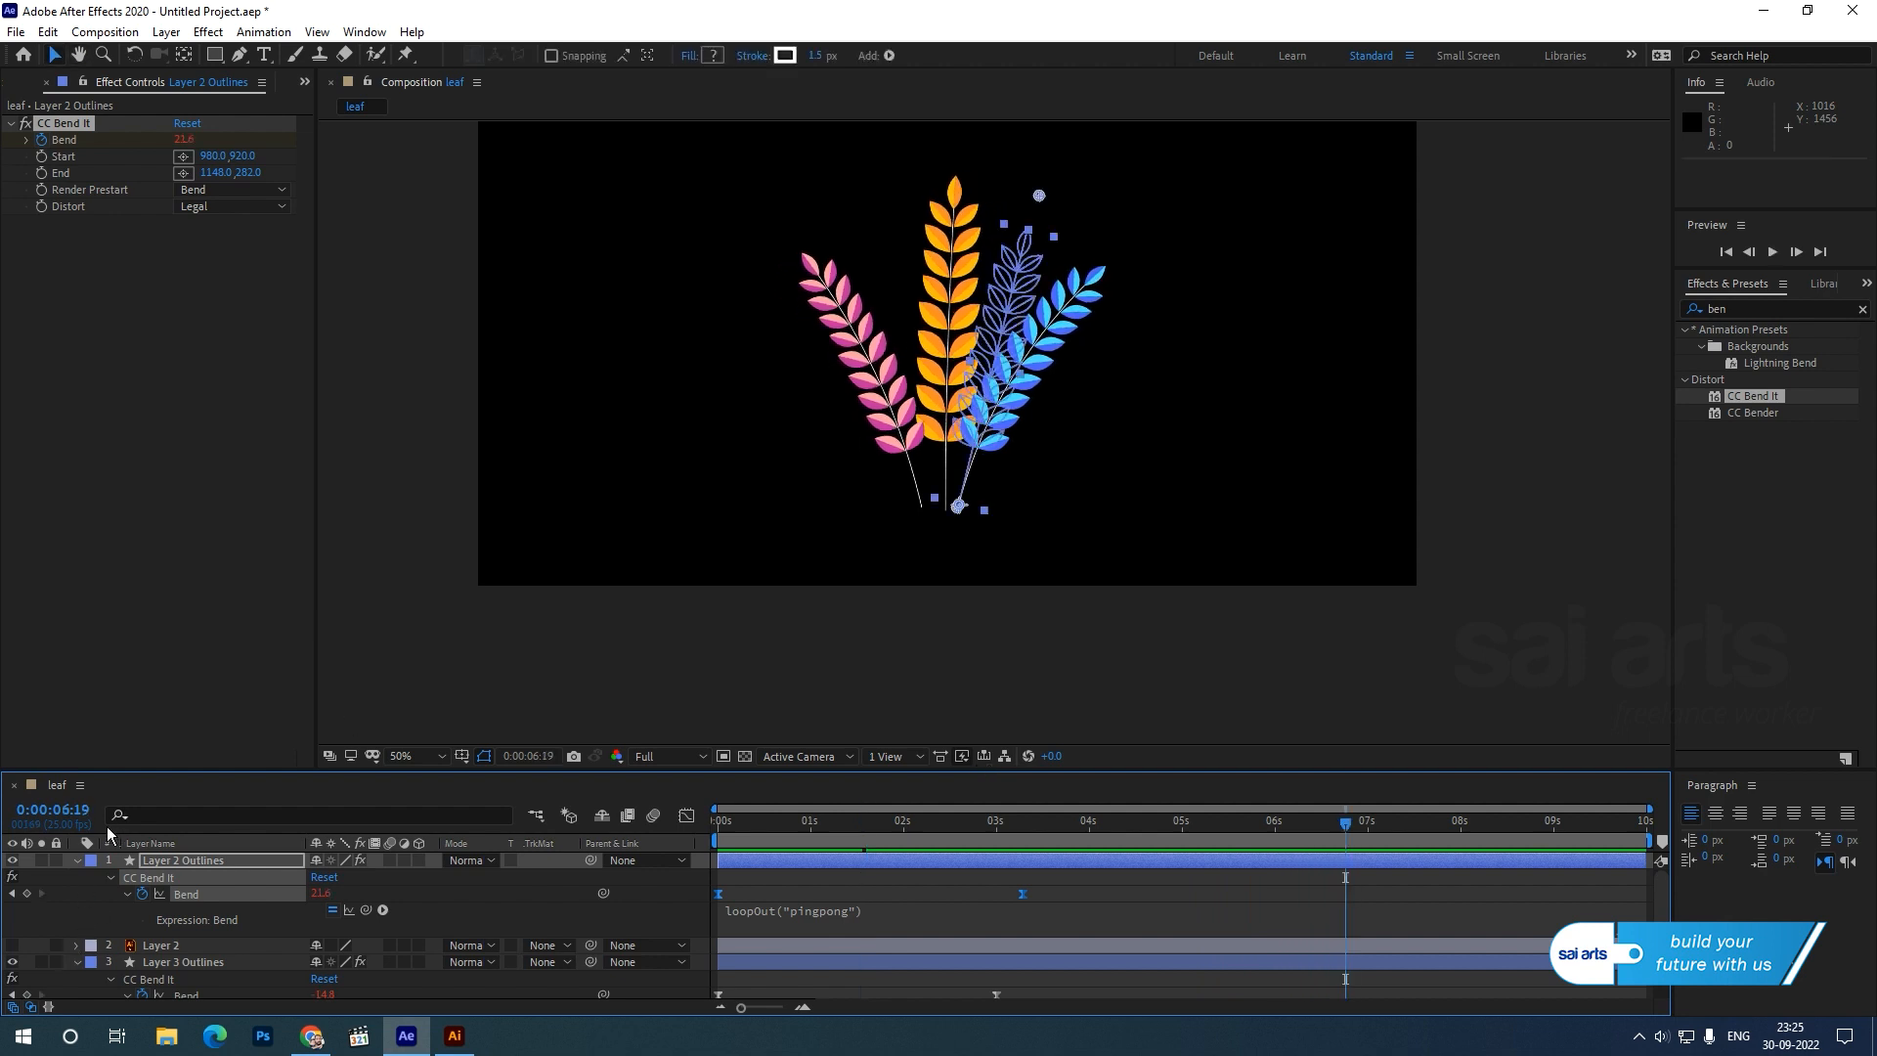
# - Collapse the expanded layers and delete the original vector layers Layer 1, Layer 2 and Layer 3
pyautogui.click(77, 861)
pyautogui.click(76, 893)
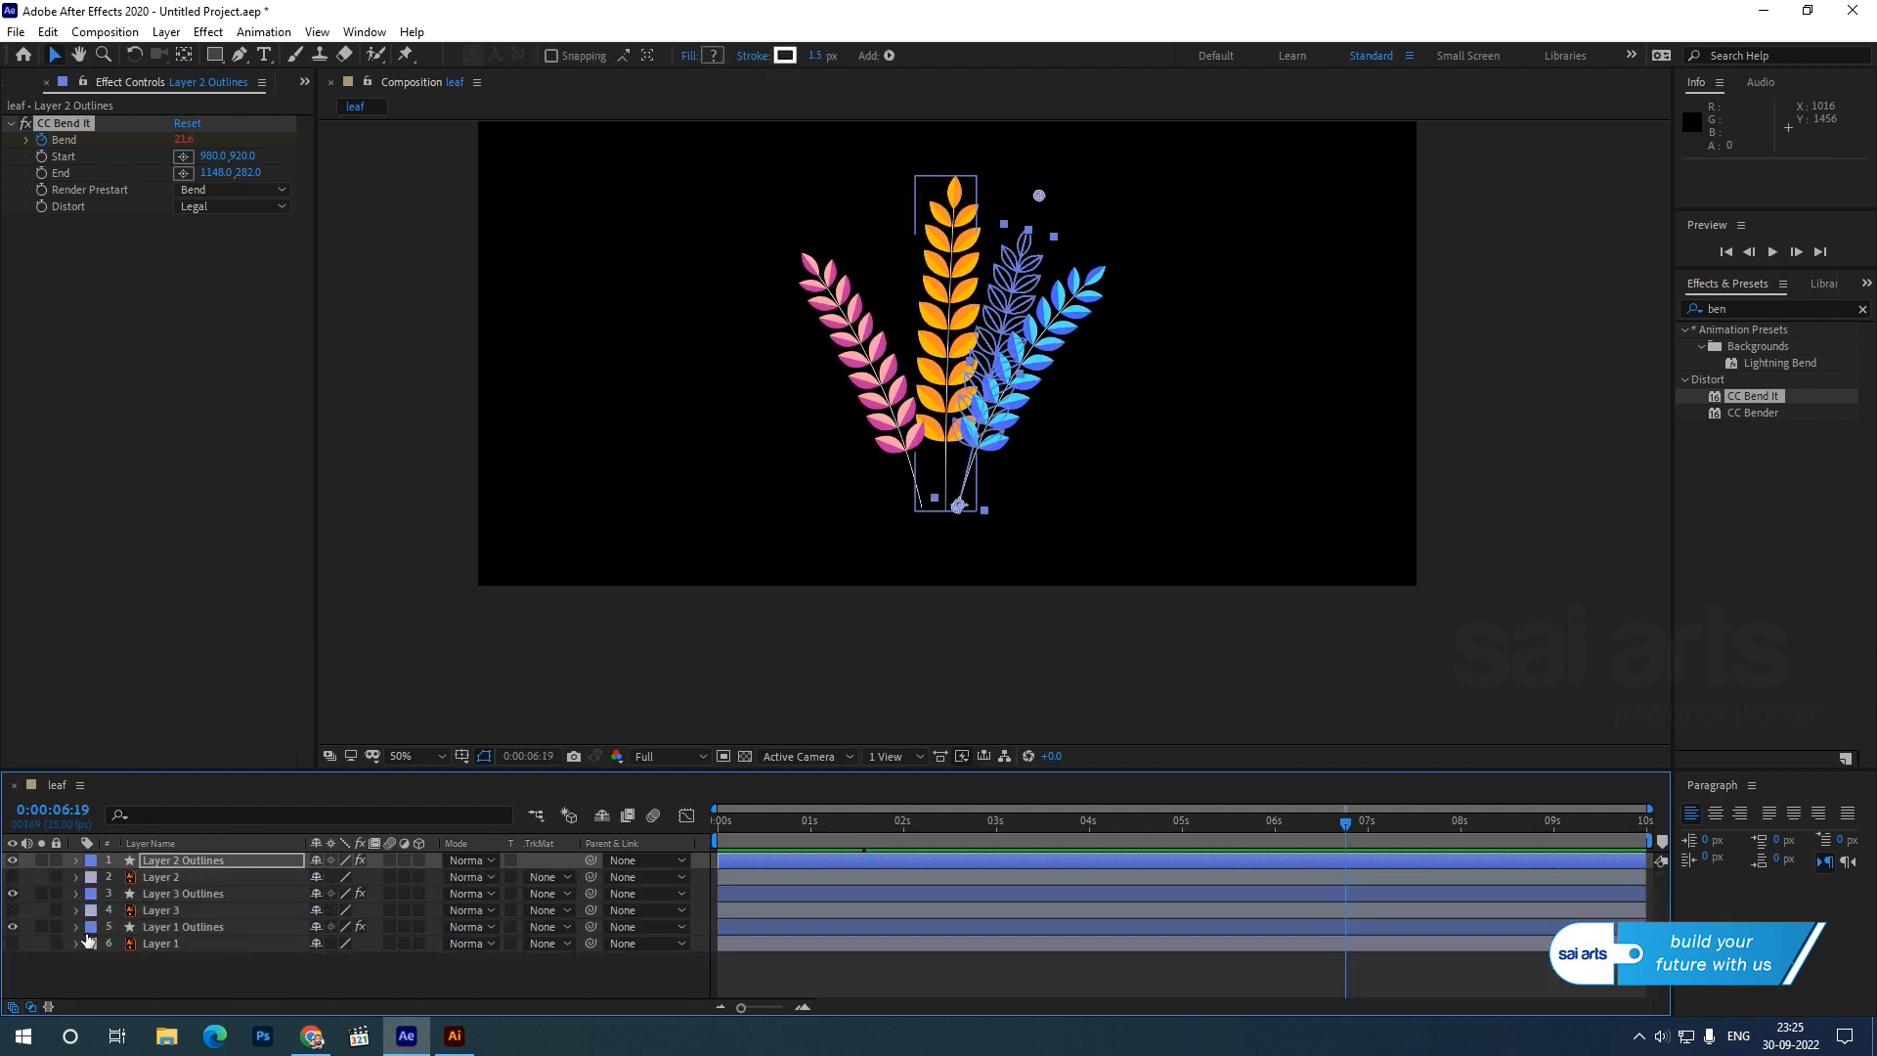
pyautogui.click(191, 941)
pyautogui.keyDown('ctrl'); pyautogui.click(170, 913); pyautogui.keyUp('ctrl')
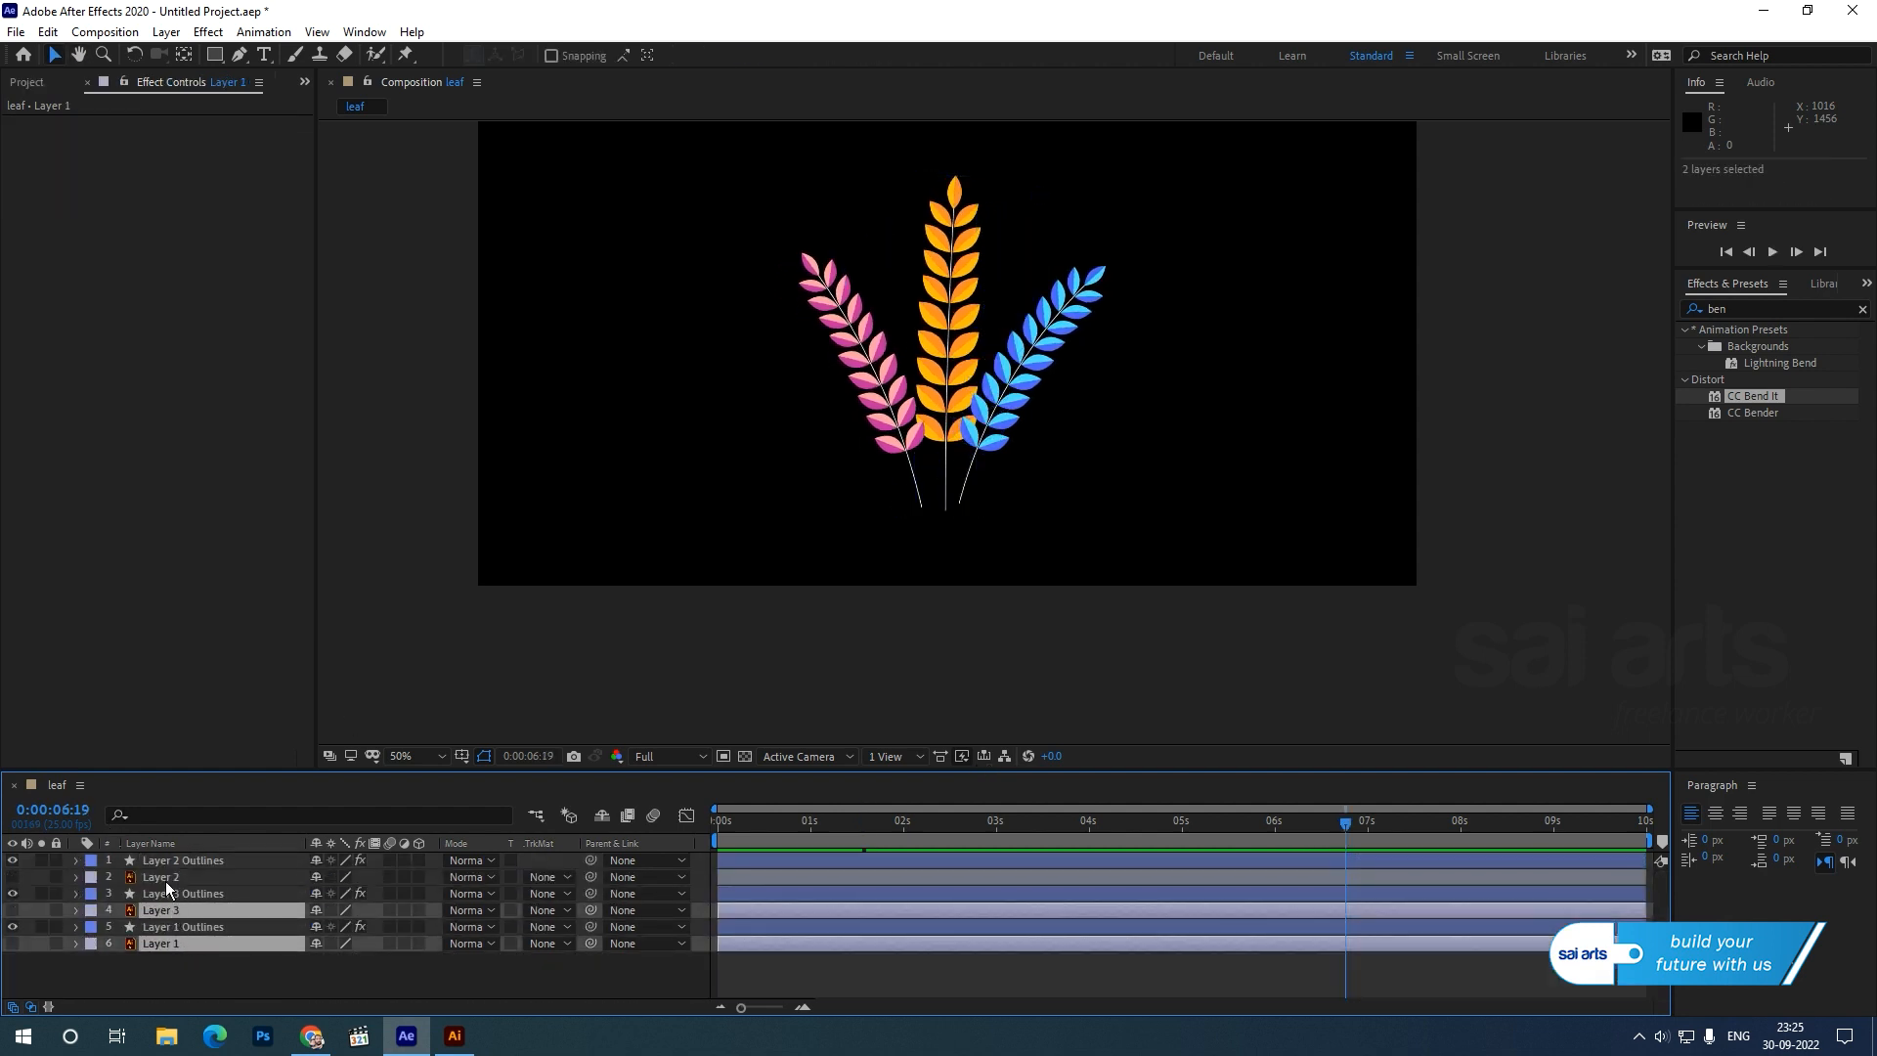
pyautogui.keyDown('ctrl'); pyautogui.click(166, 879); pyautogui.keyUp('ctrl')
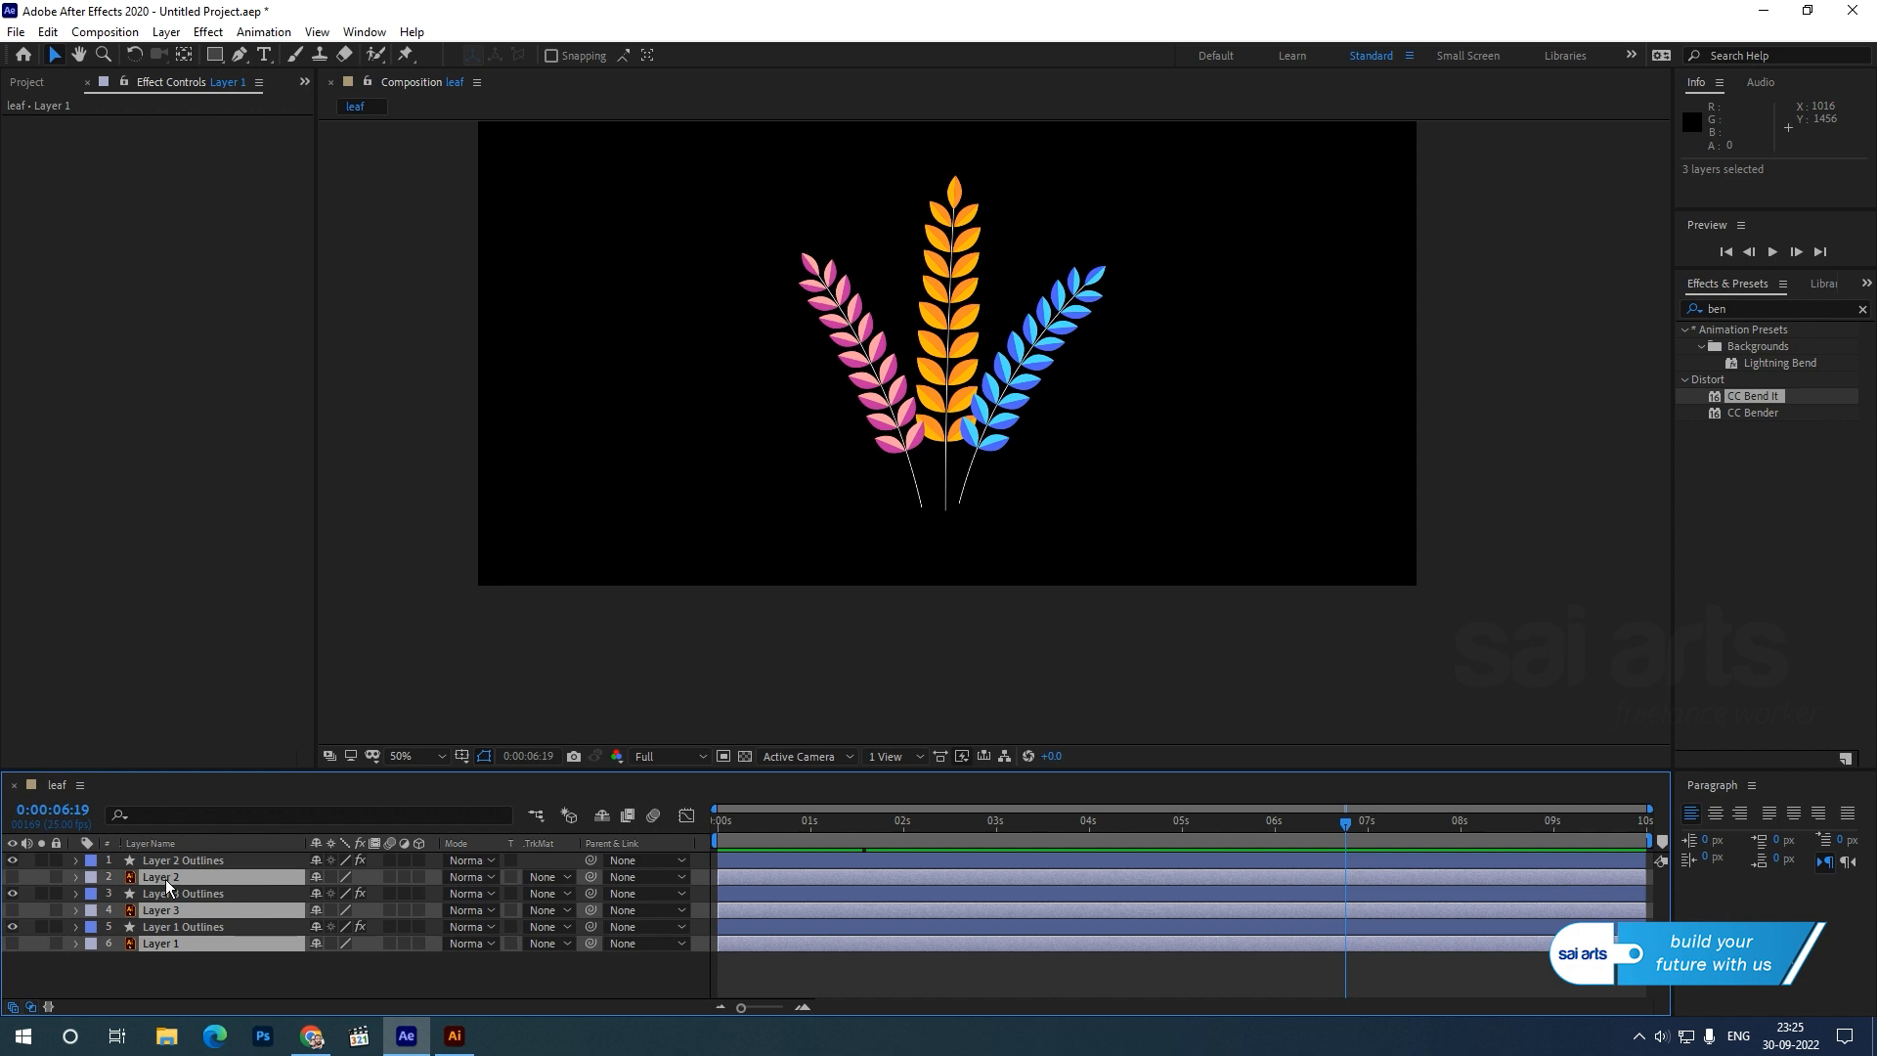
pyautogui.press('Delete')
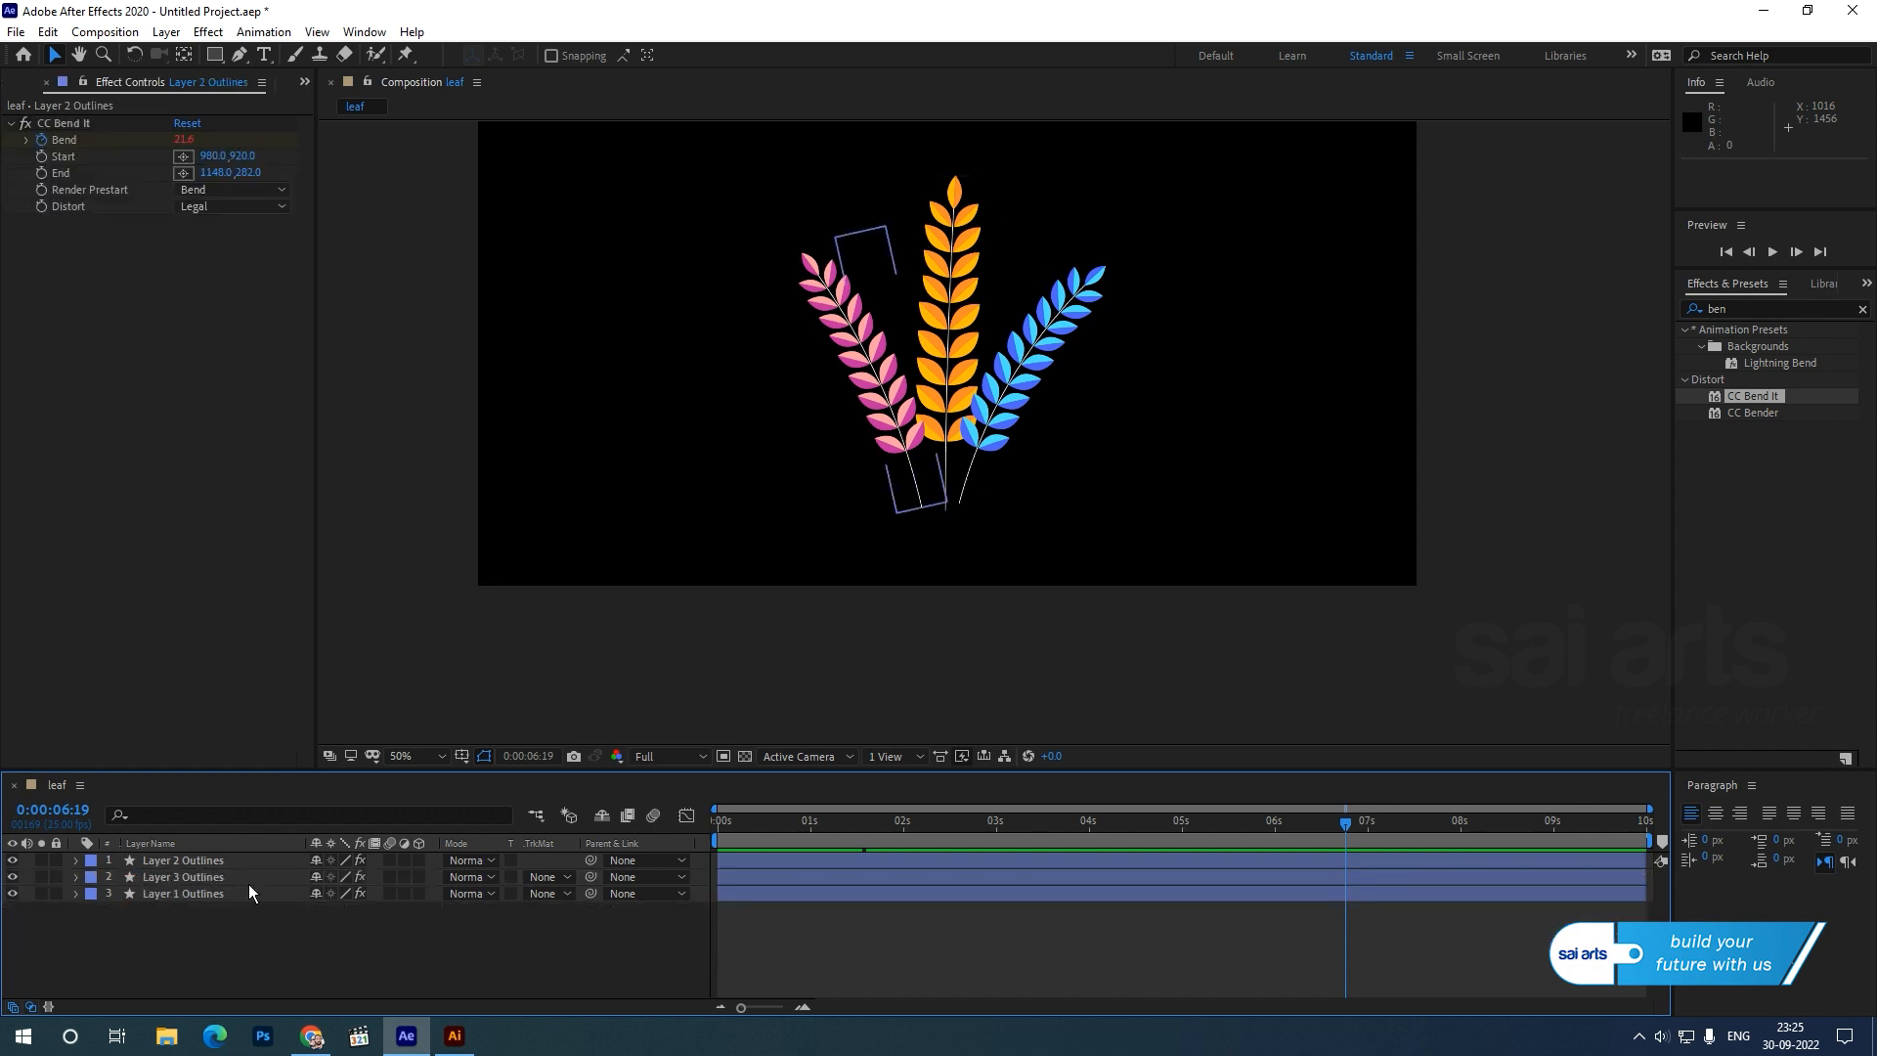
# - Create a black 1920 x 1080 px solid named bg and place it beneath all the plant layers
pyautogui.rightClick(181, 953)
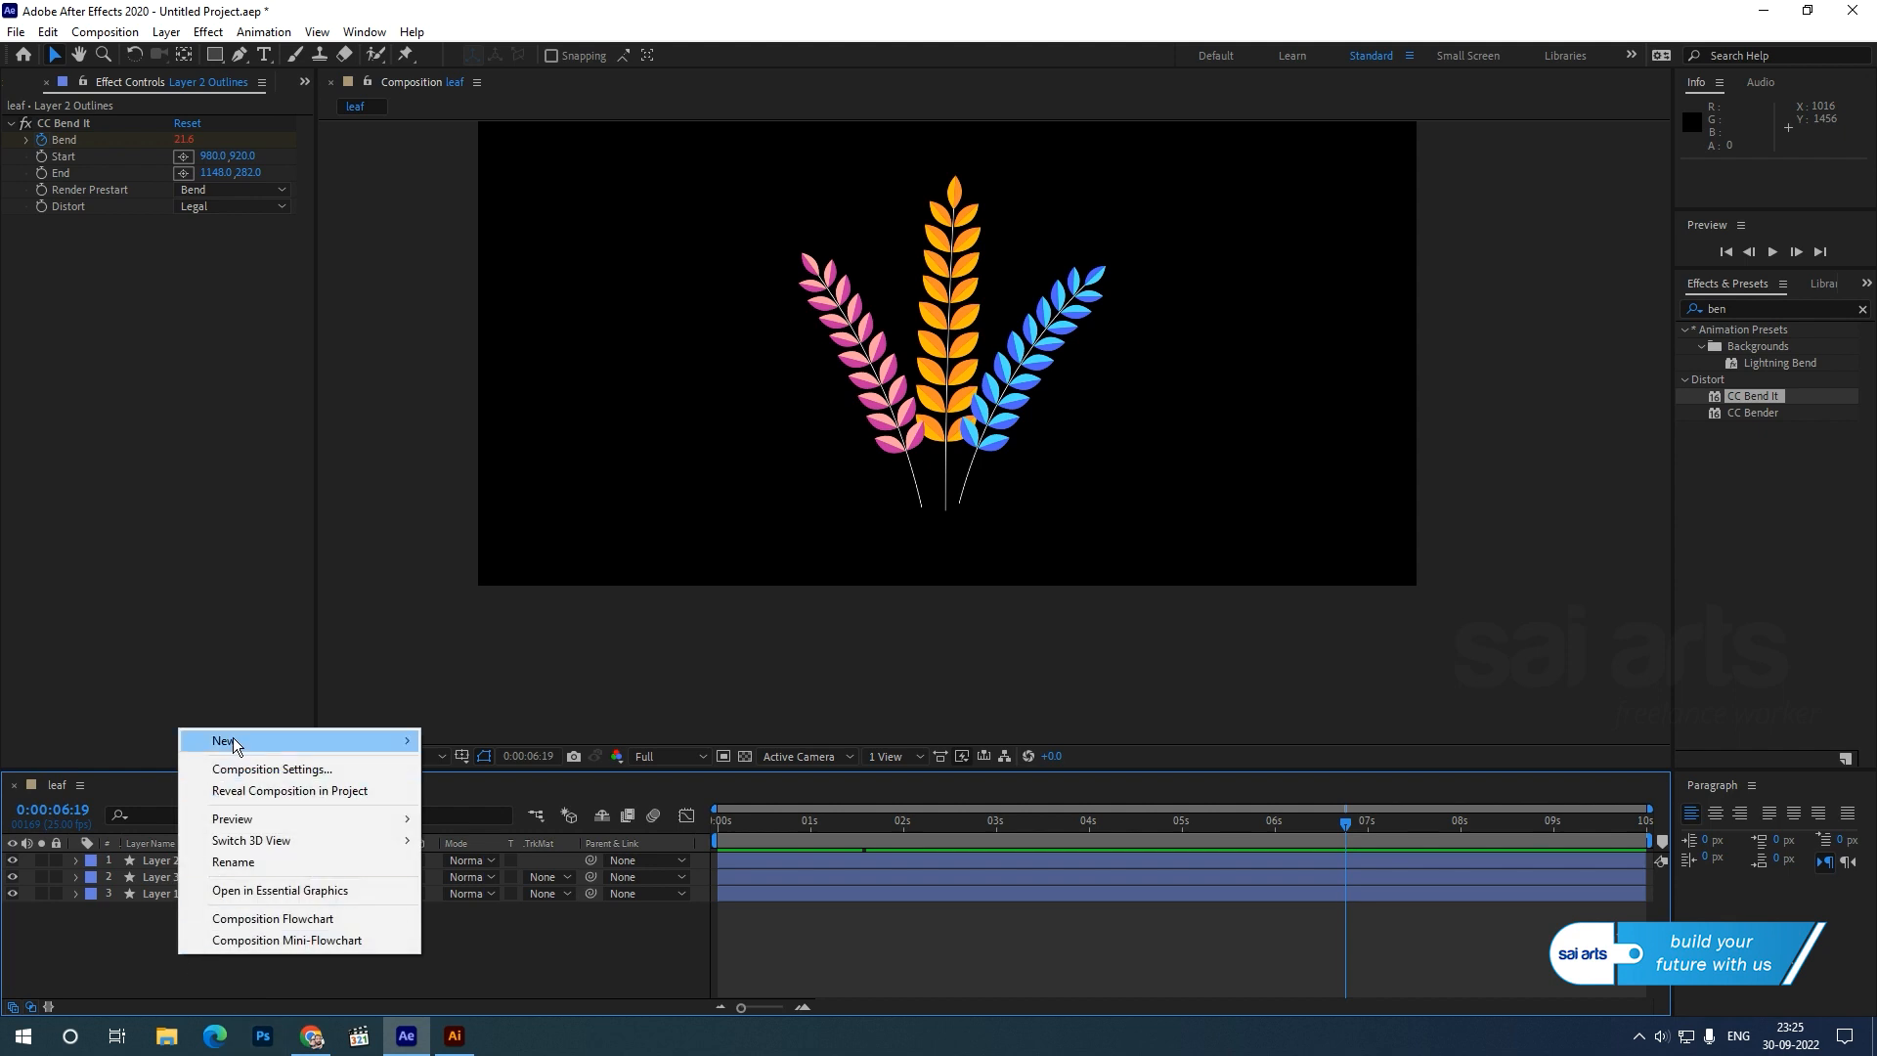
pyautogui.moveTo(240, 741)
pyautogui.click(484, 792)
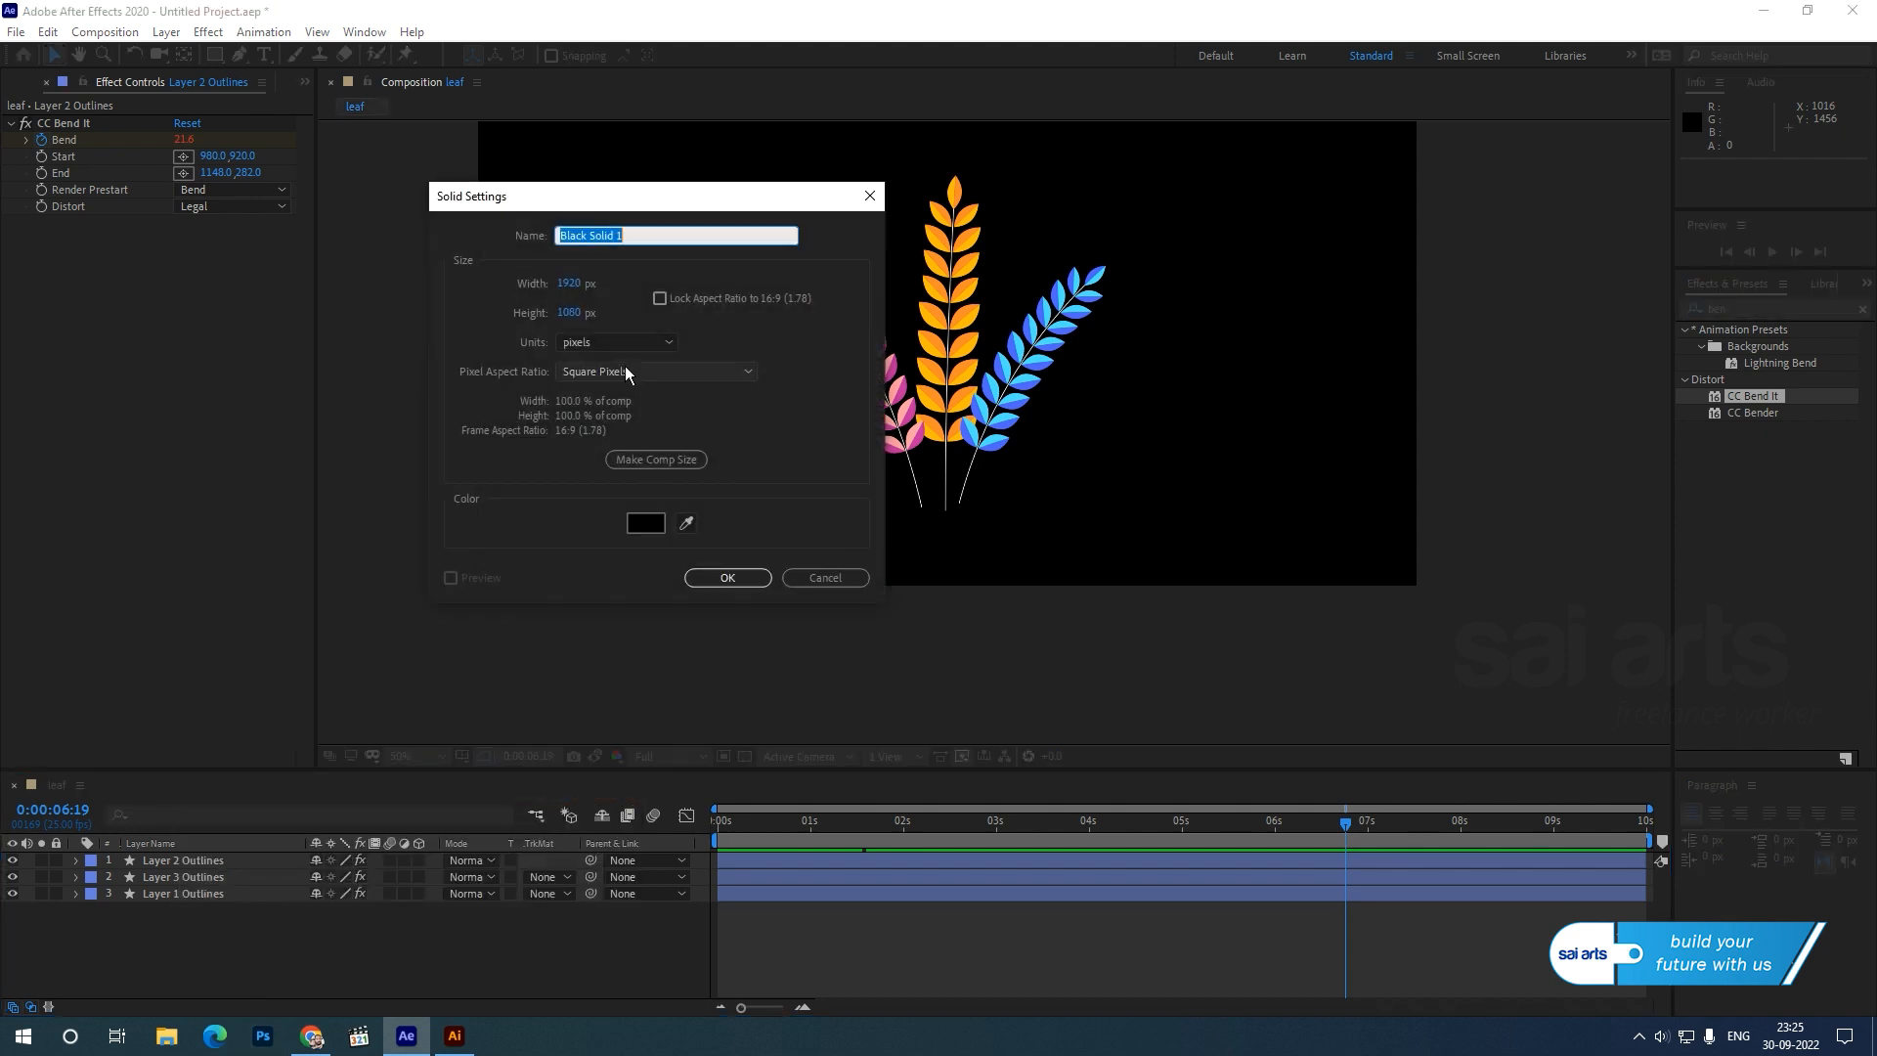
pyautogui.write('bg')
pyautogui.click(711, 575)
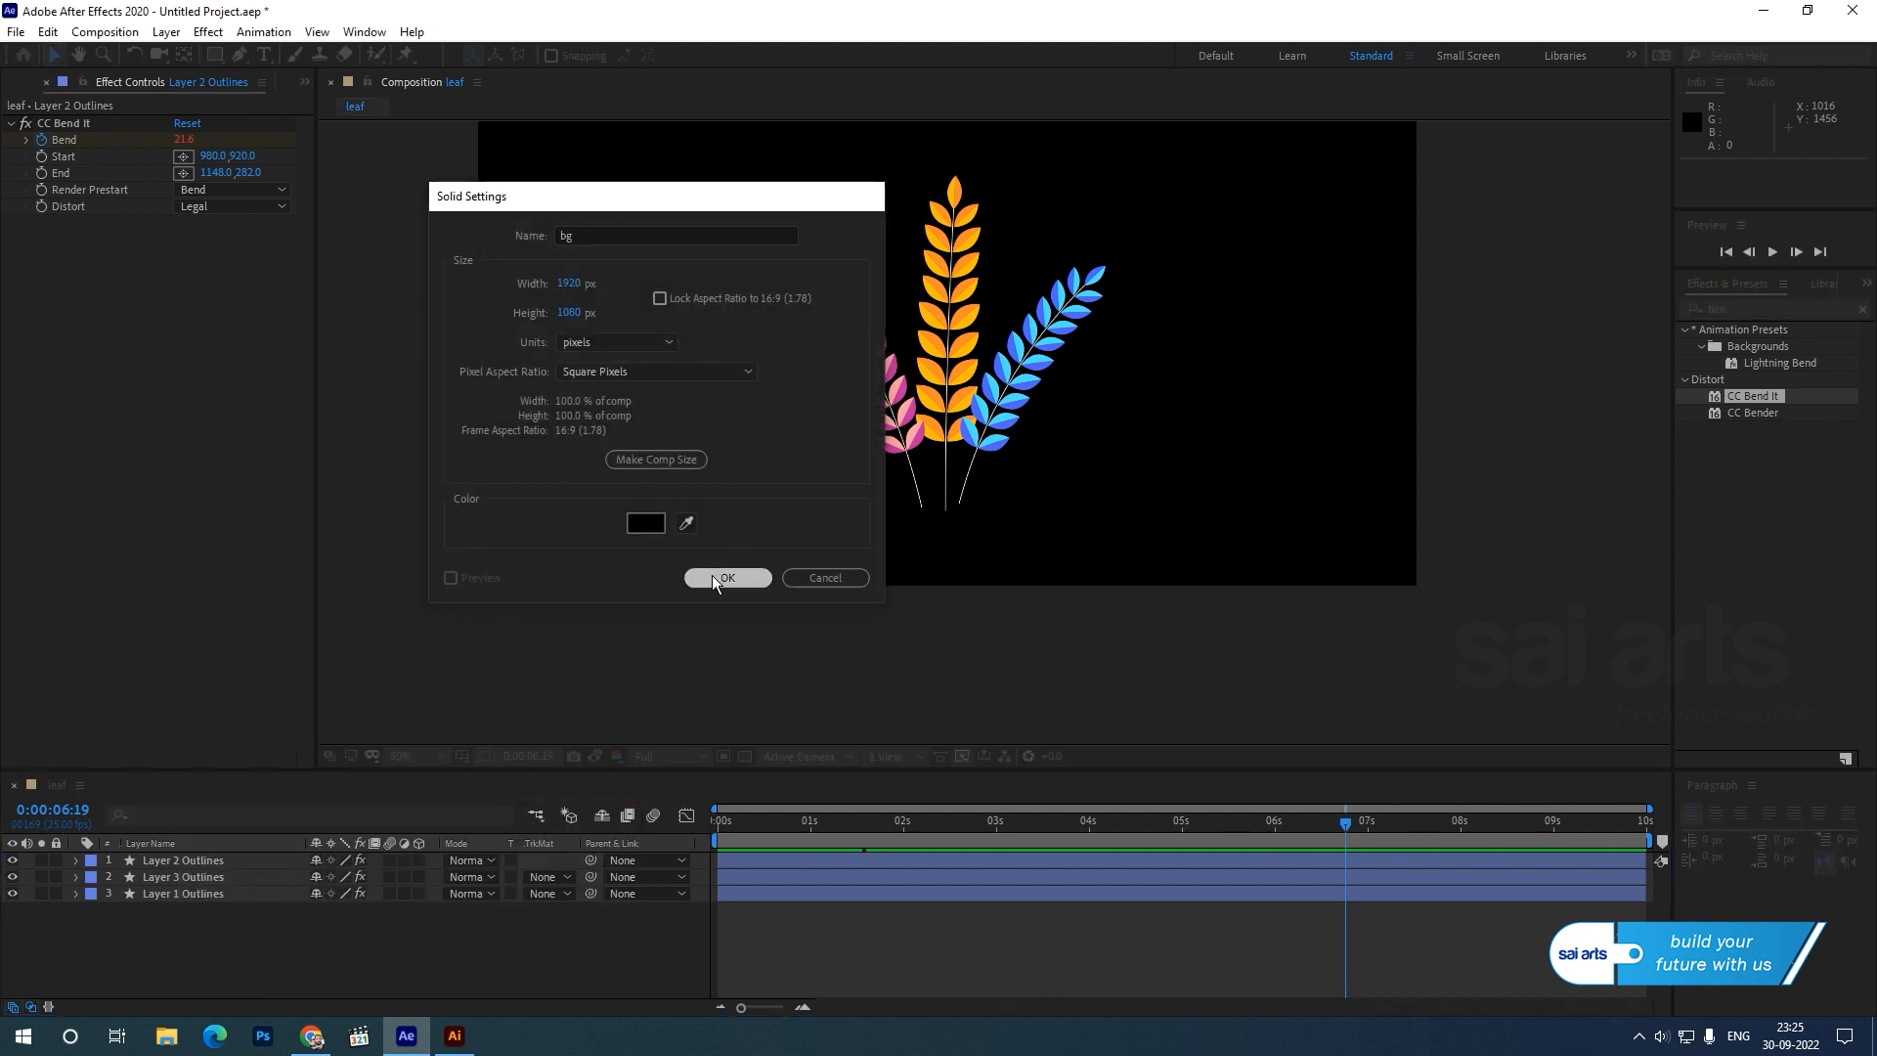
pyautogui.moveTo(115, 866); pyautogui.dragTo(196, 922)
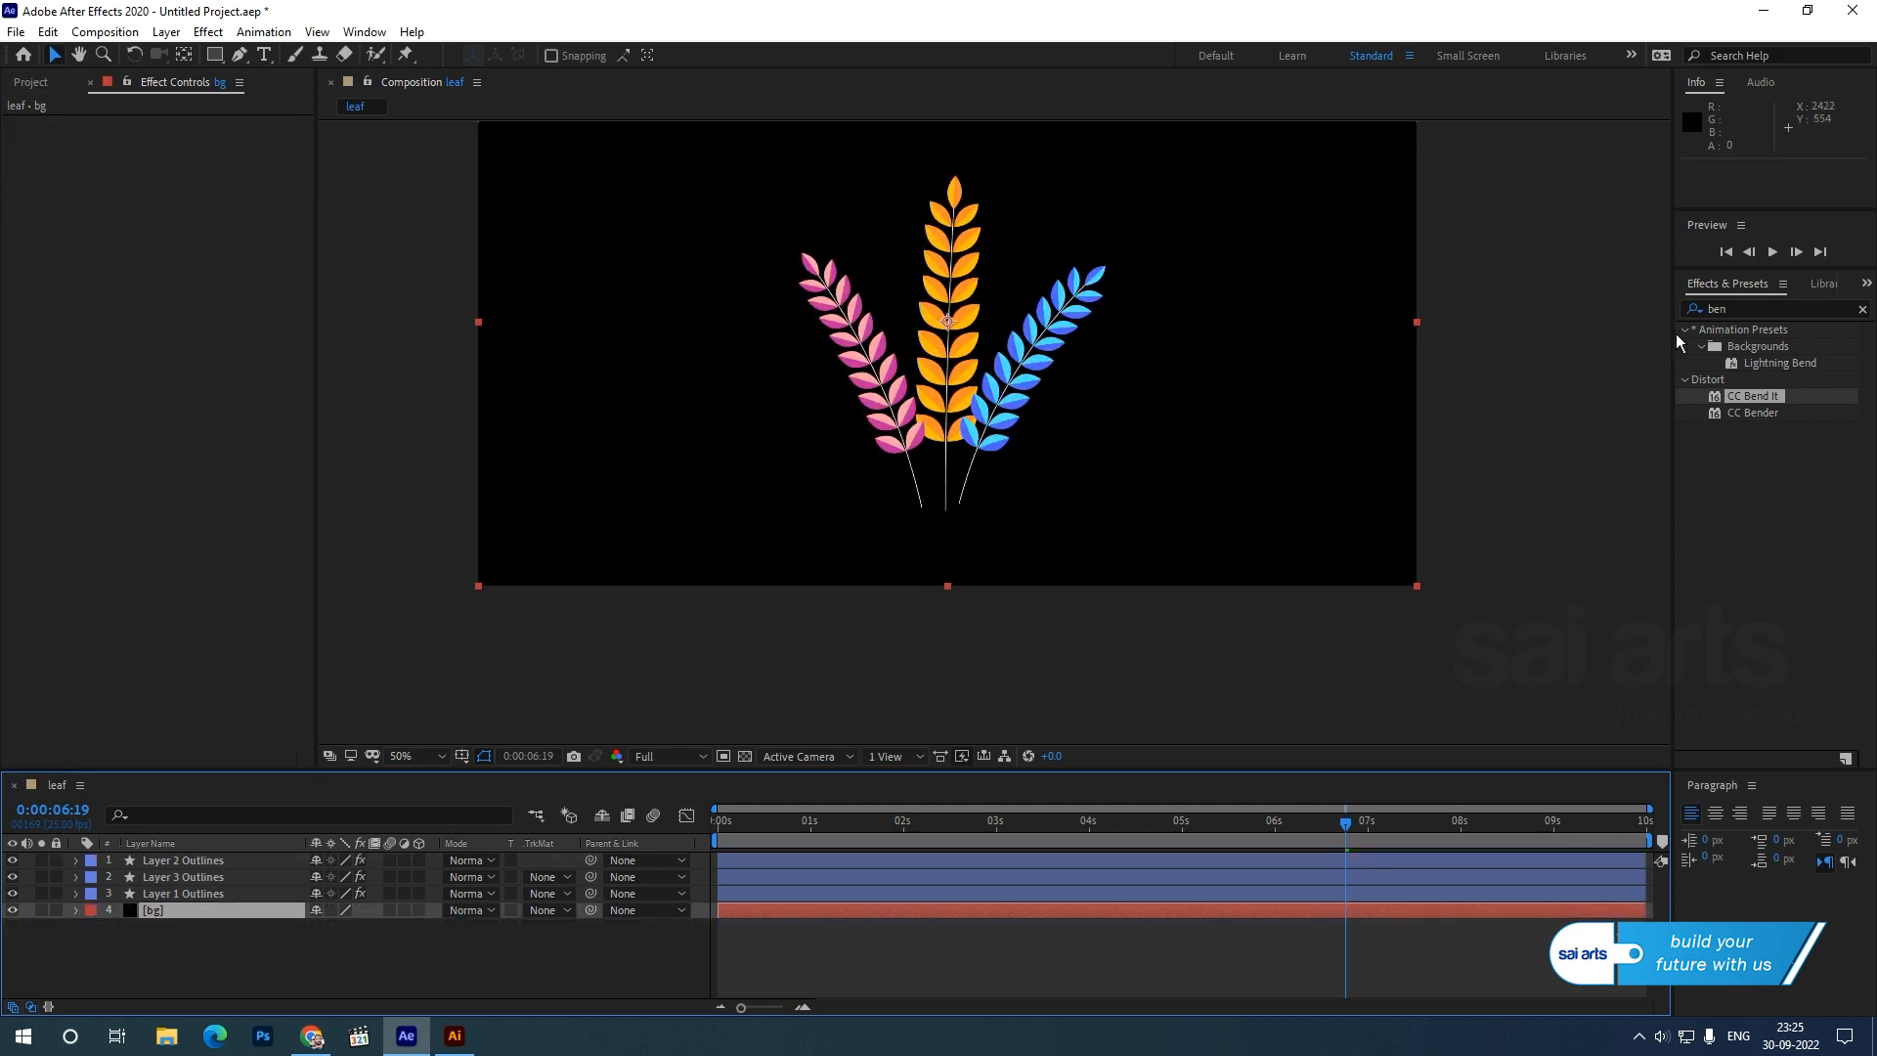
# - Search the effects for "ramp" and apply Gradient Ramp to the bg solid
pyautogui.click(1732, 309)
pyautogui.write('ra')
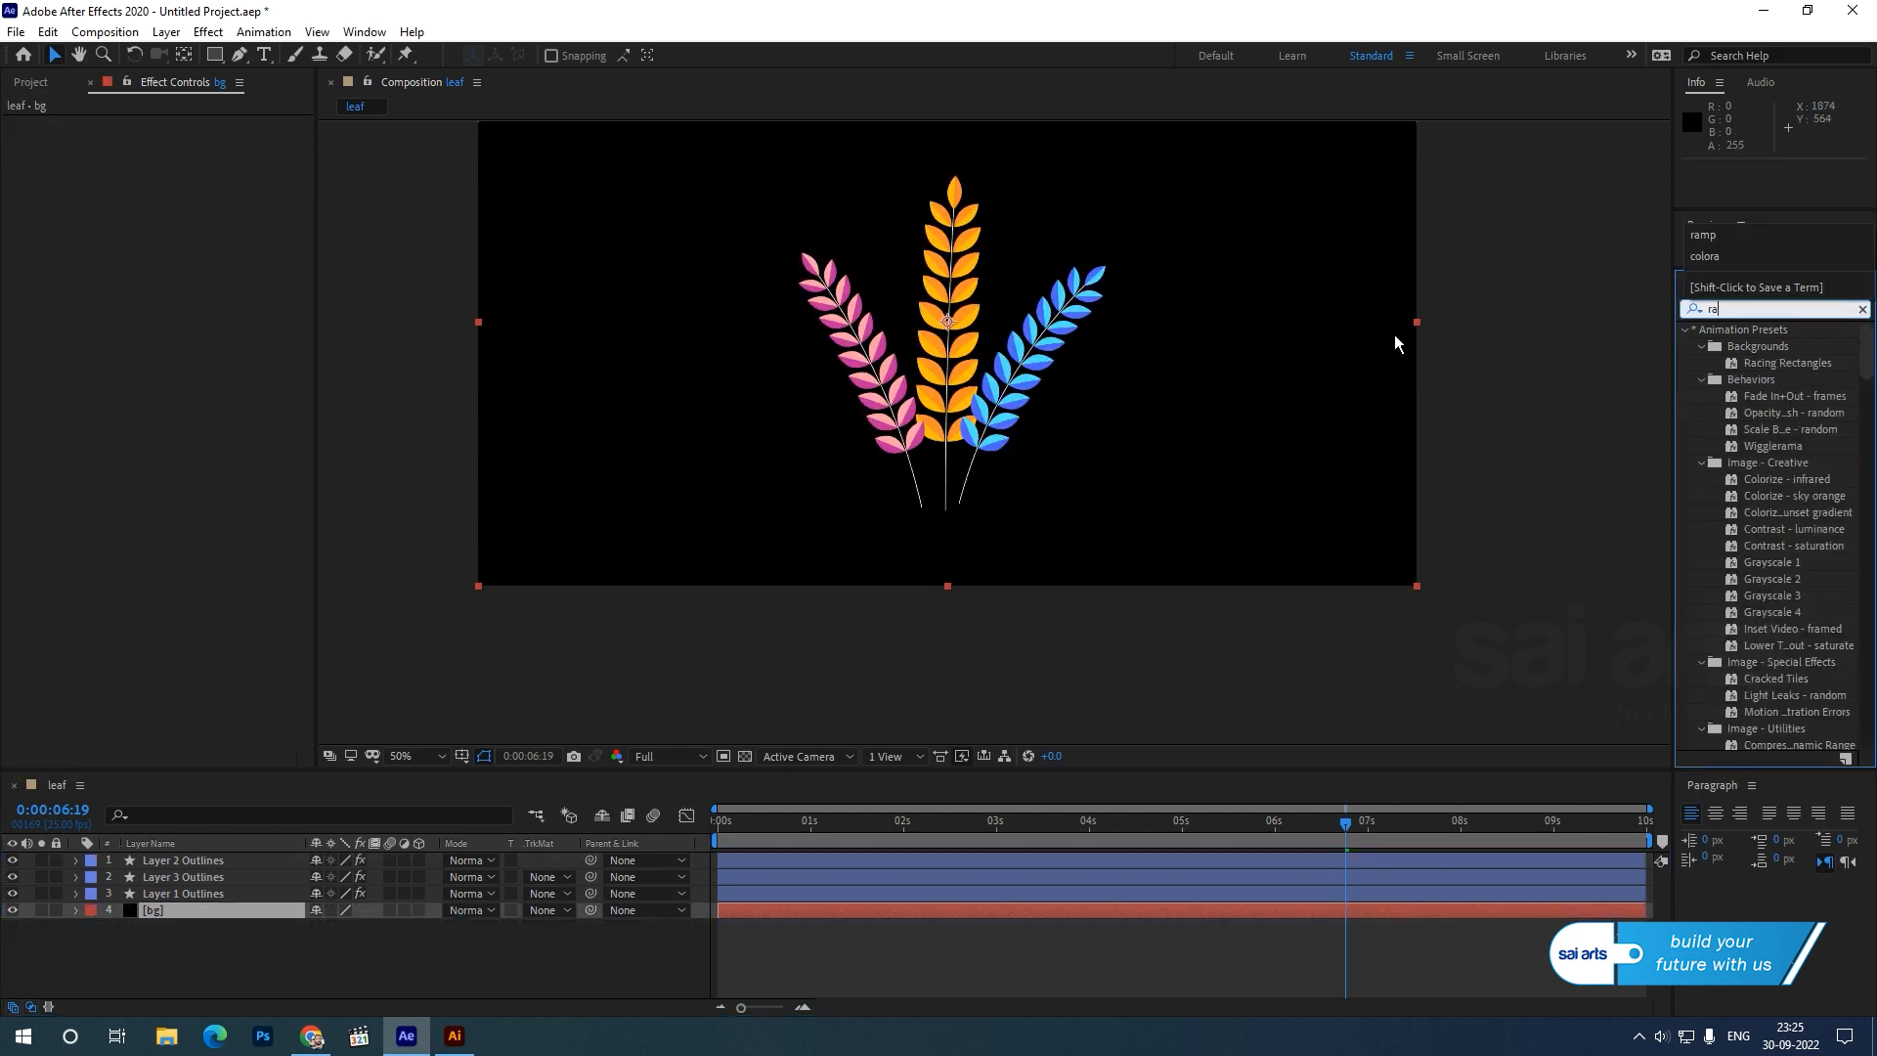
pyautogui.write('mp')
pyautogui.doubleClick(1738, 347)
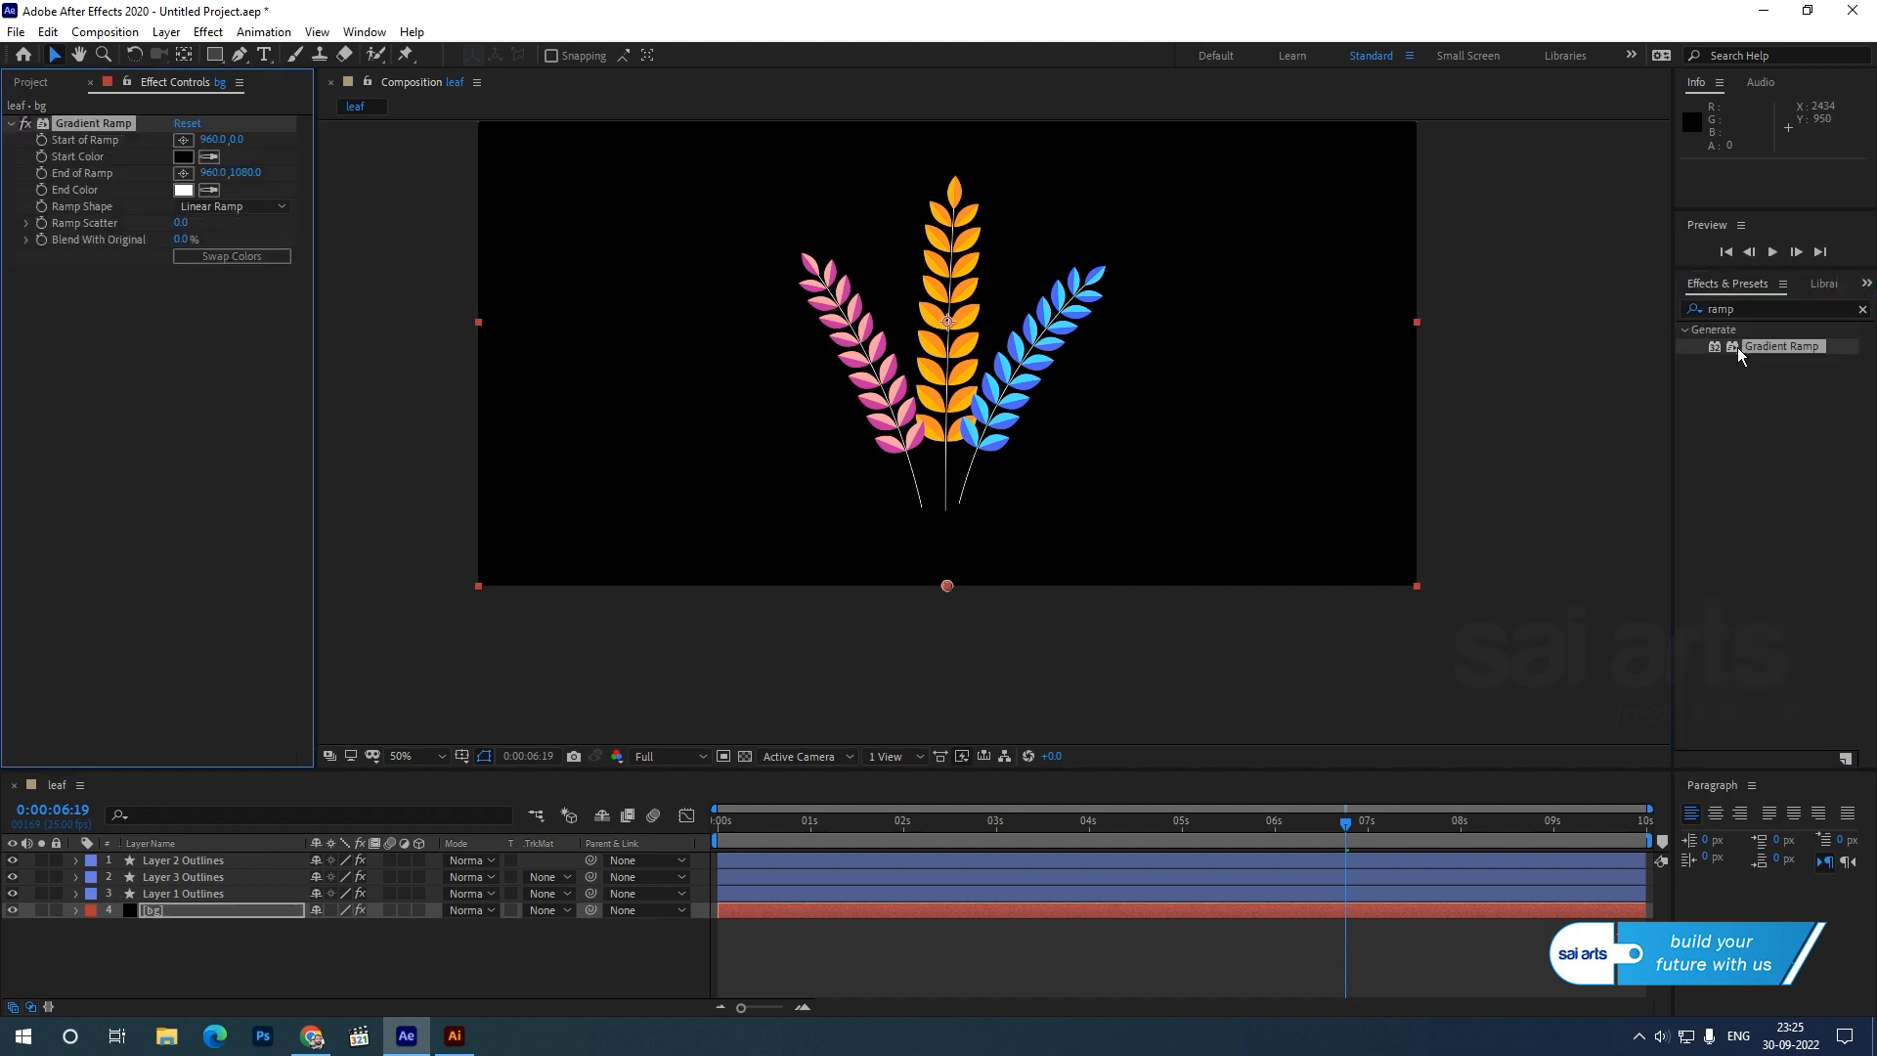
# - Set the Gradient Ramp's start color on bg to a bright blue
pyautogui.click(183, 157)
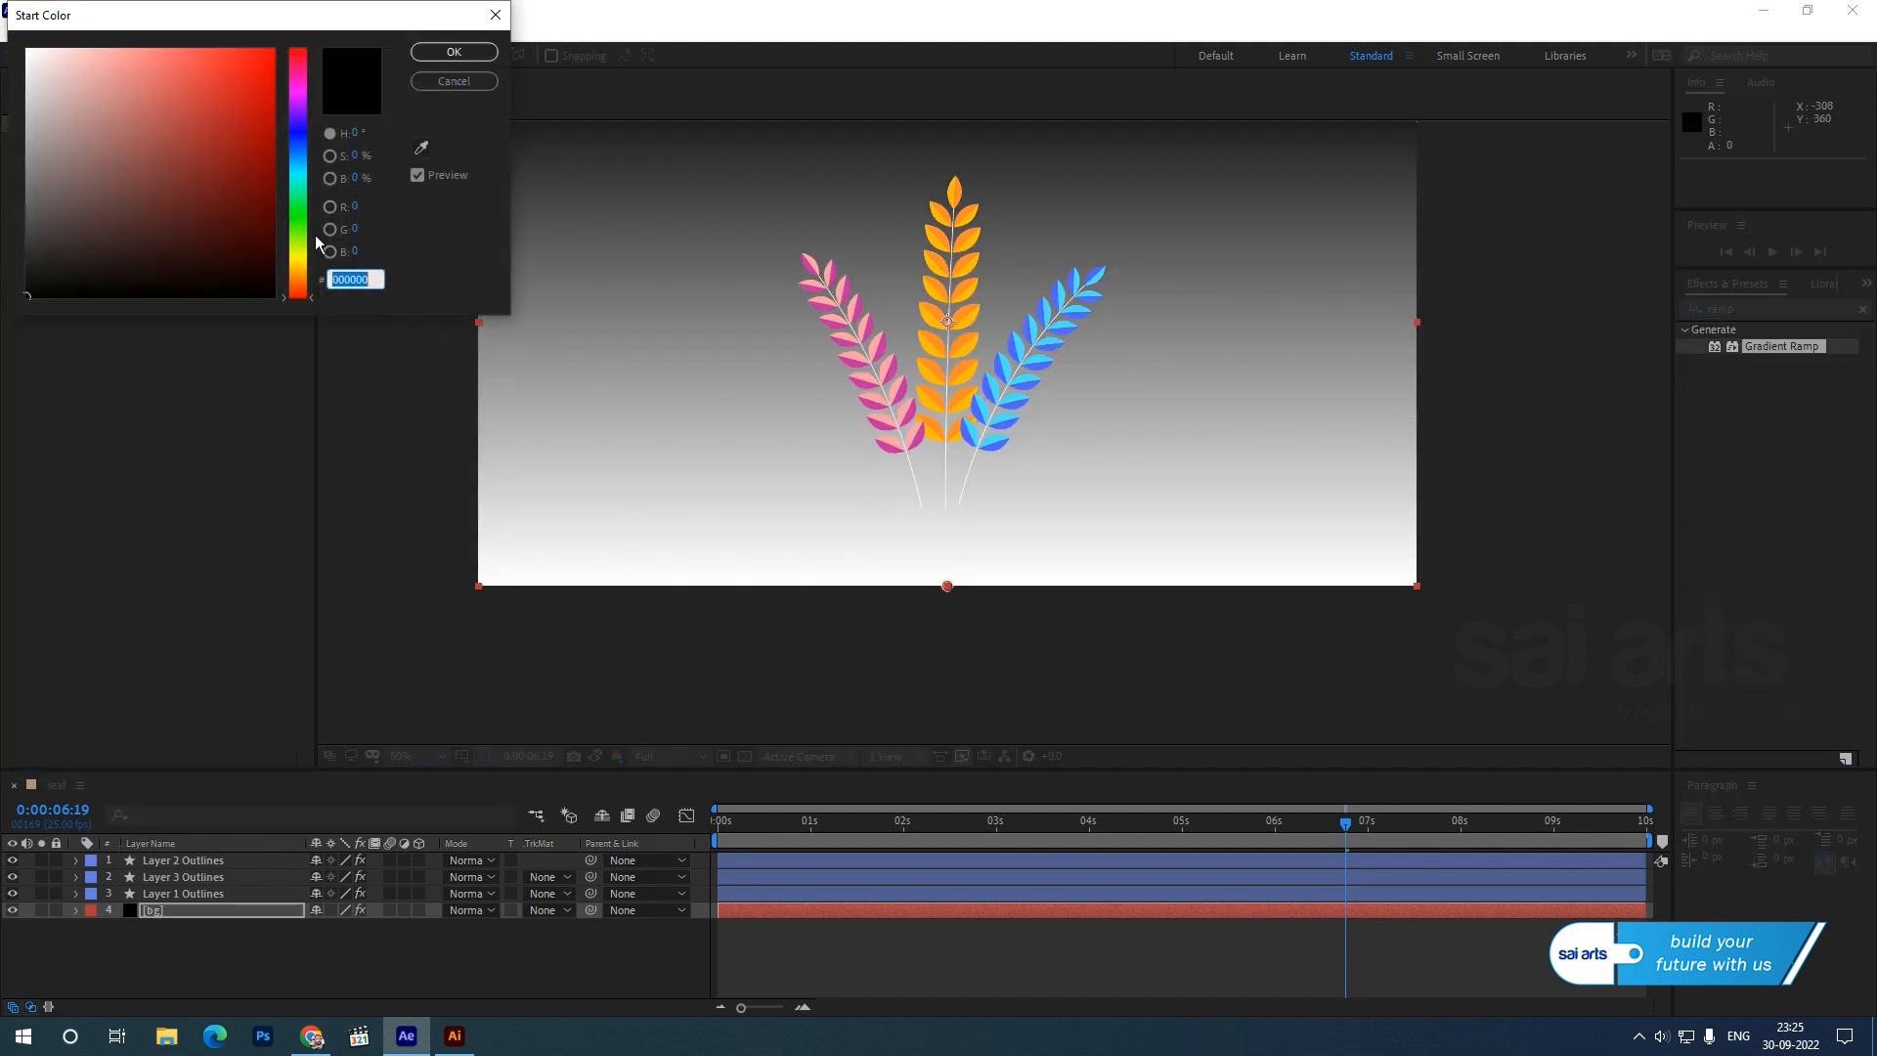
pyautogui.click(293, 147)
pyautogui.click(259, 60)
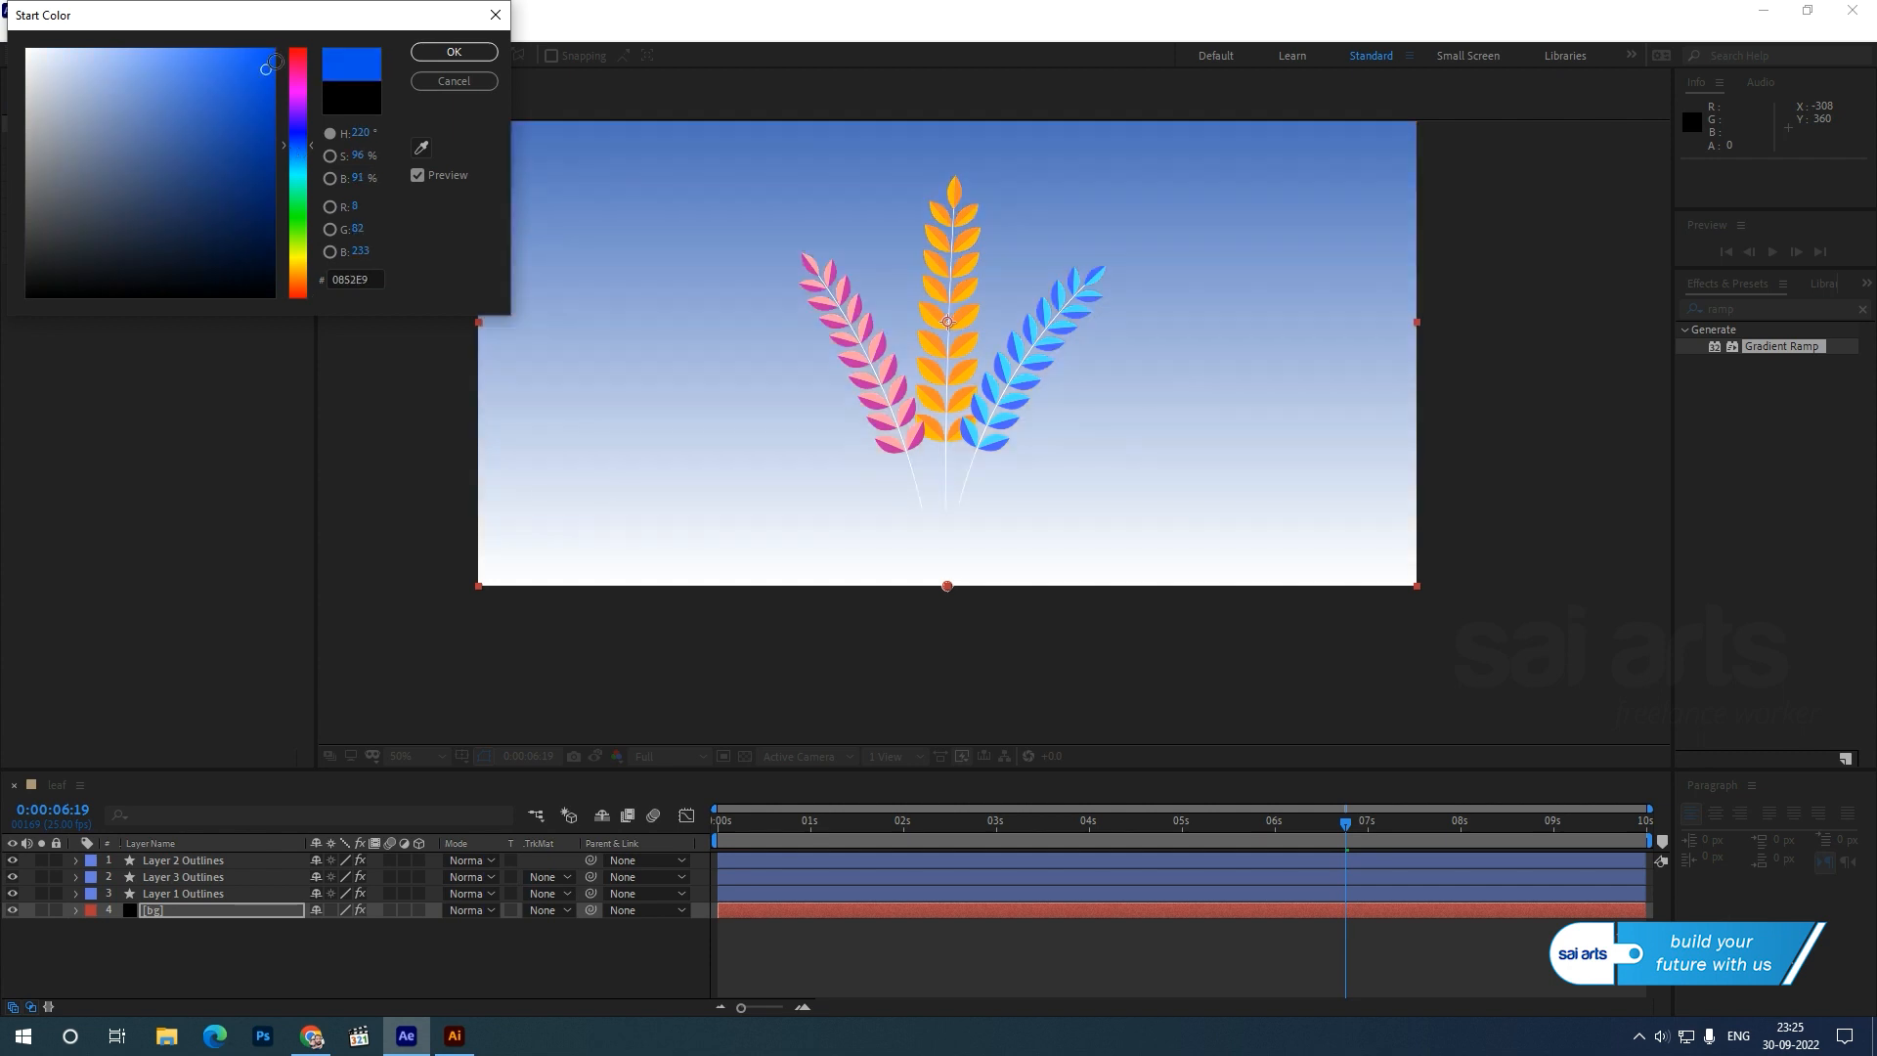
pyautogui.click(454, 52)
# - Set the Gradient Ramp's end color on bg to the dark navy 011F2E
pyautogui.click(182, 190)
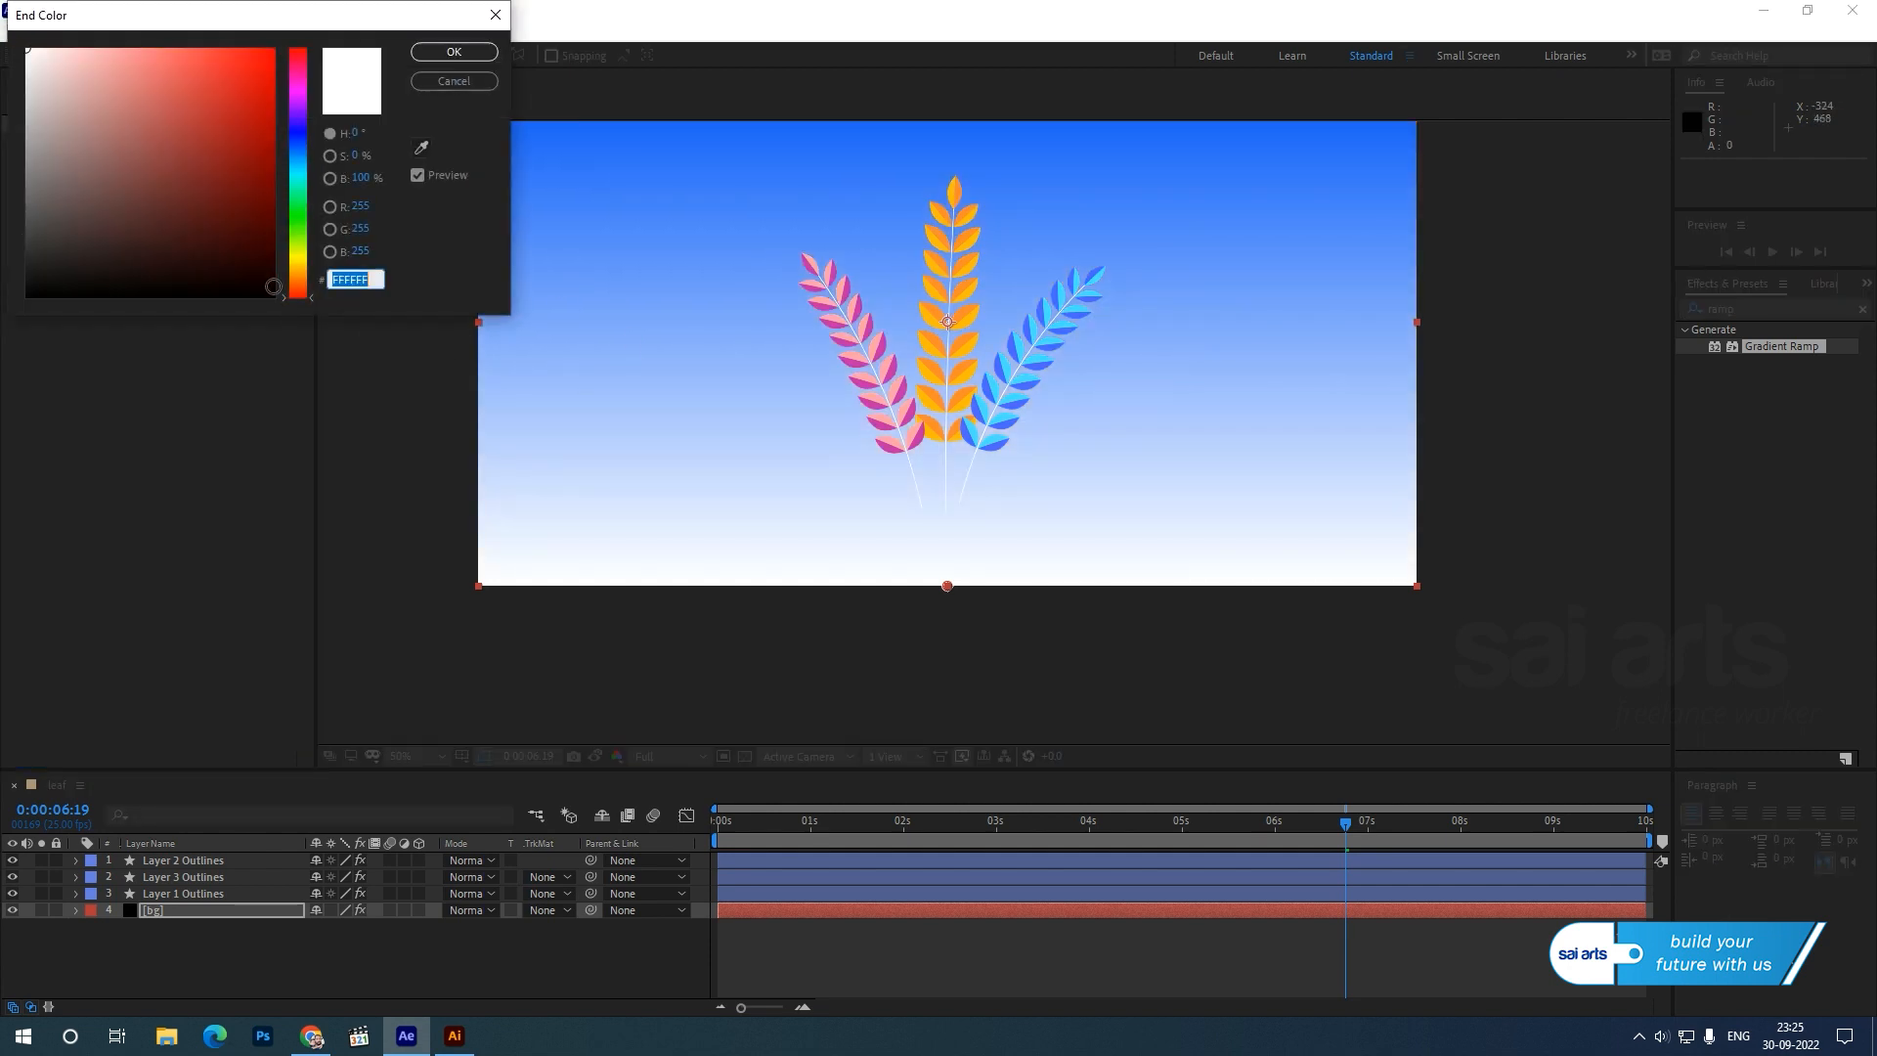
pyautogui.click(303, 230)
pyautogui.click(269, 241)
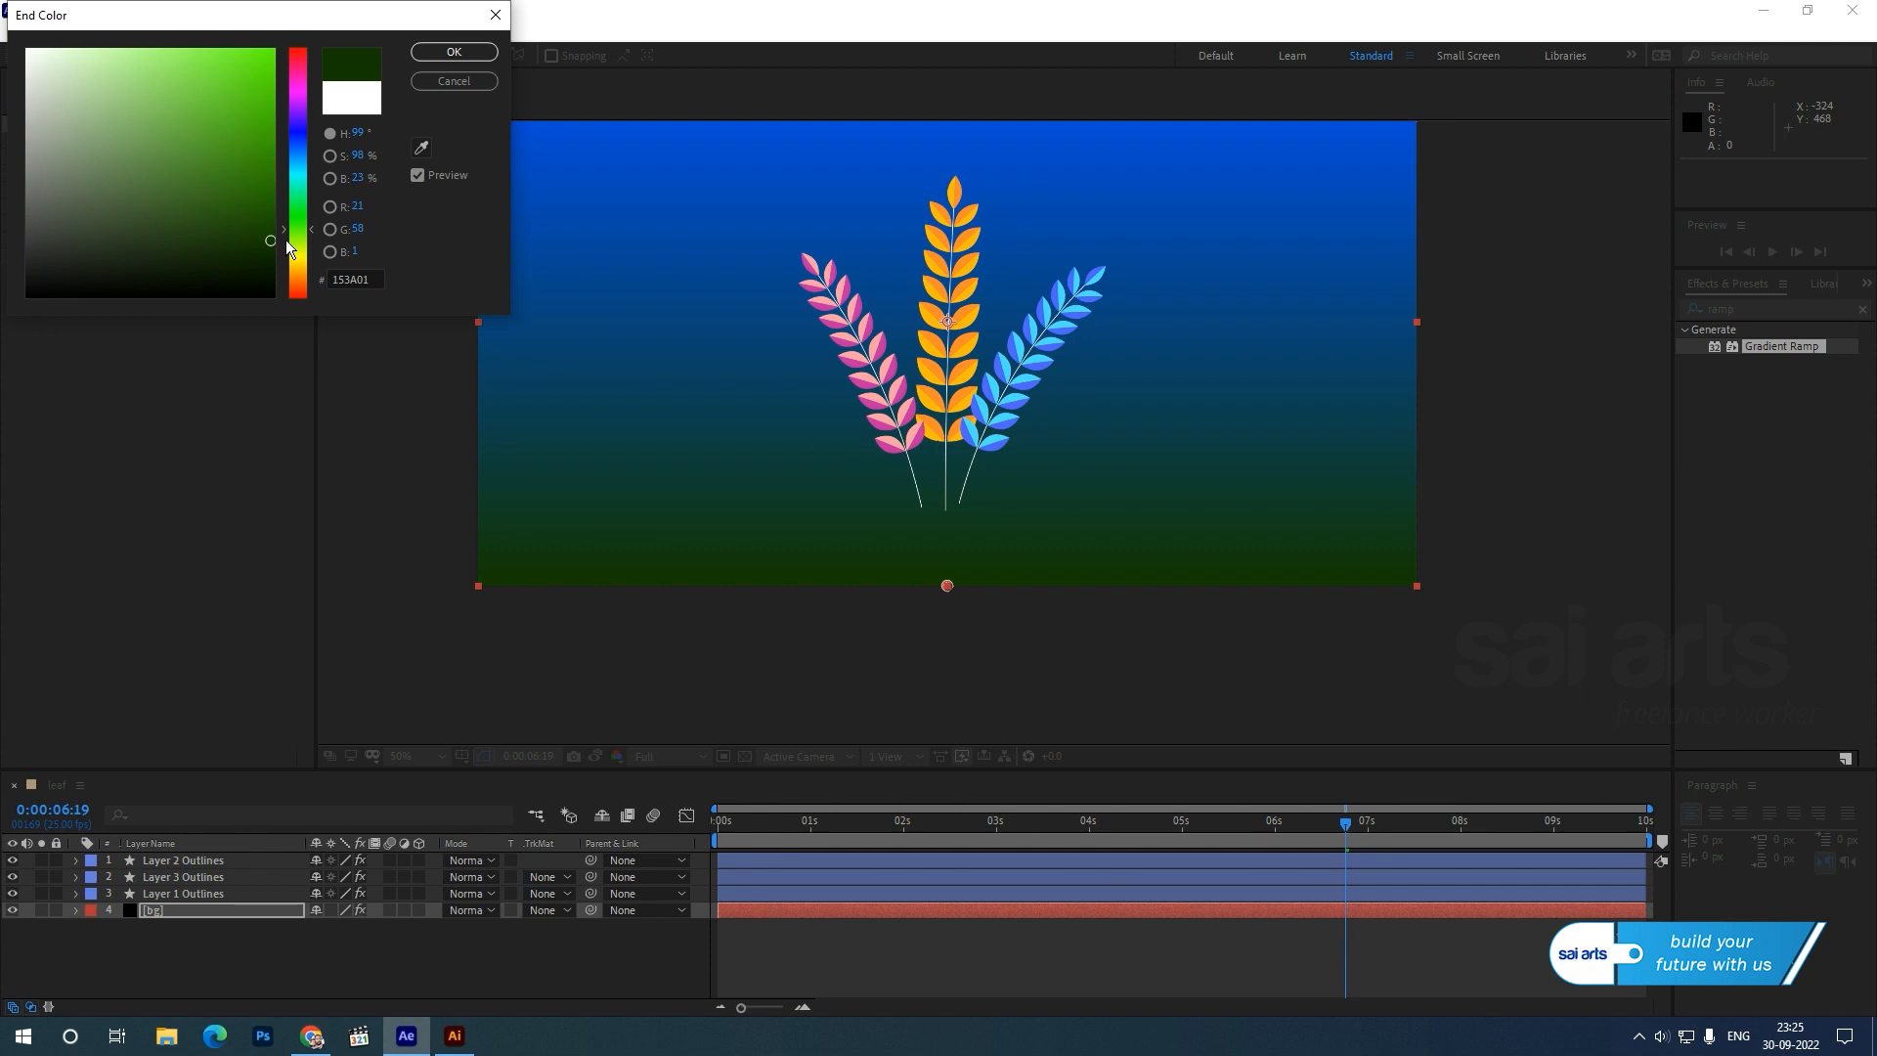
pyautogui.moveTo(265, 186)
pyautogui.mouseDown()
pyautogui.moveTo(273, 172)
pyautogui.moveTo(267, 249)
pyautogui.mouseUp()
pyautogui.click(297, 159)
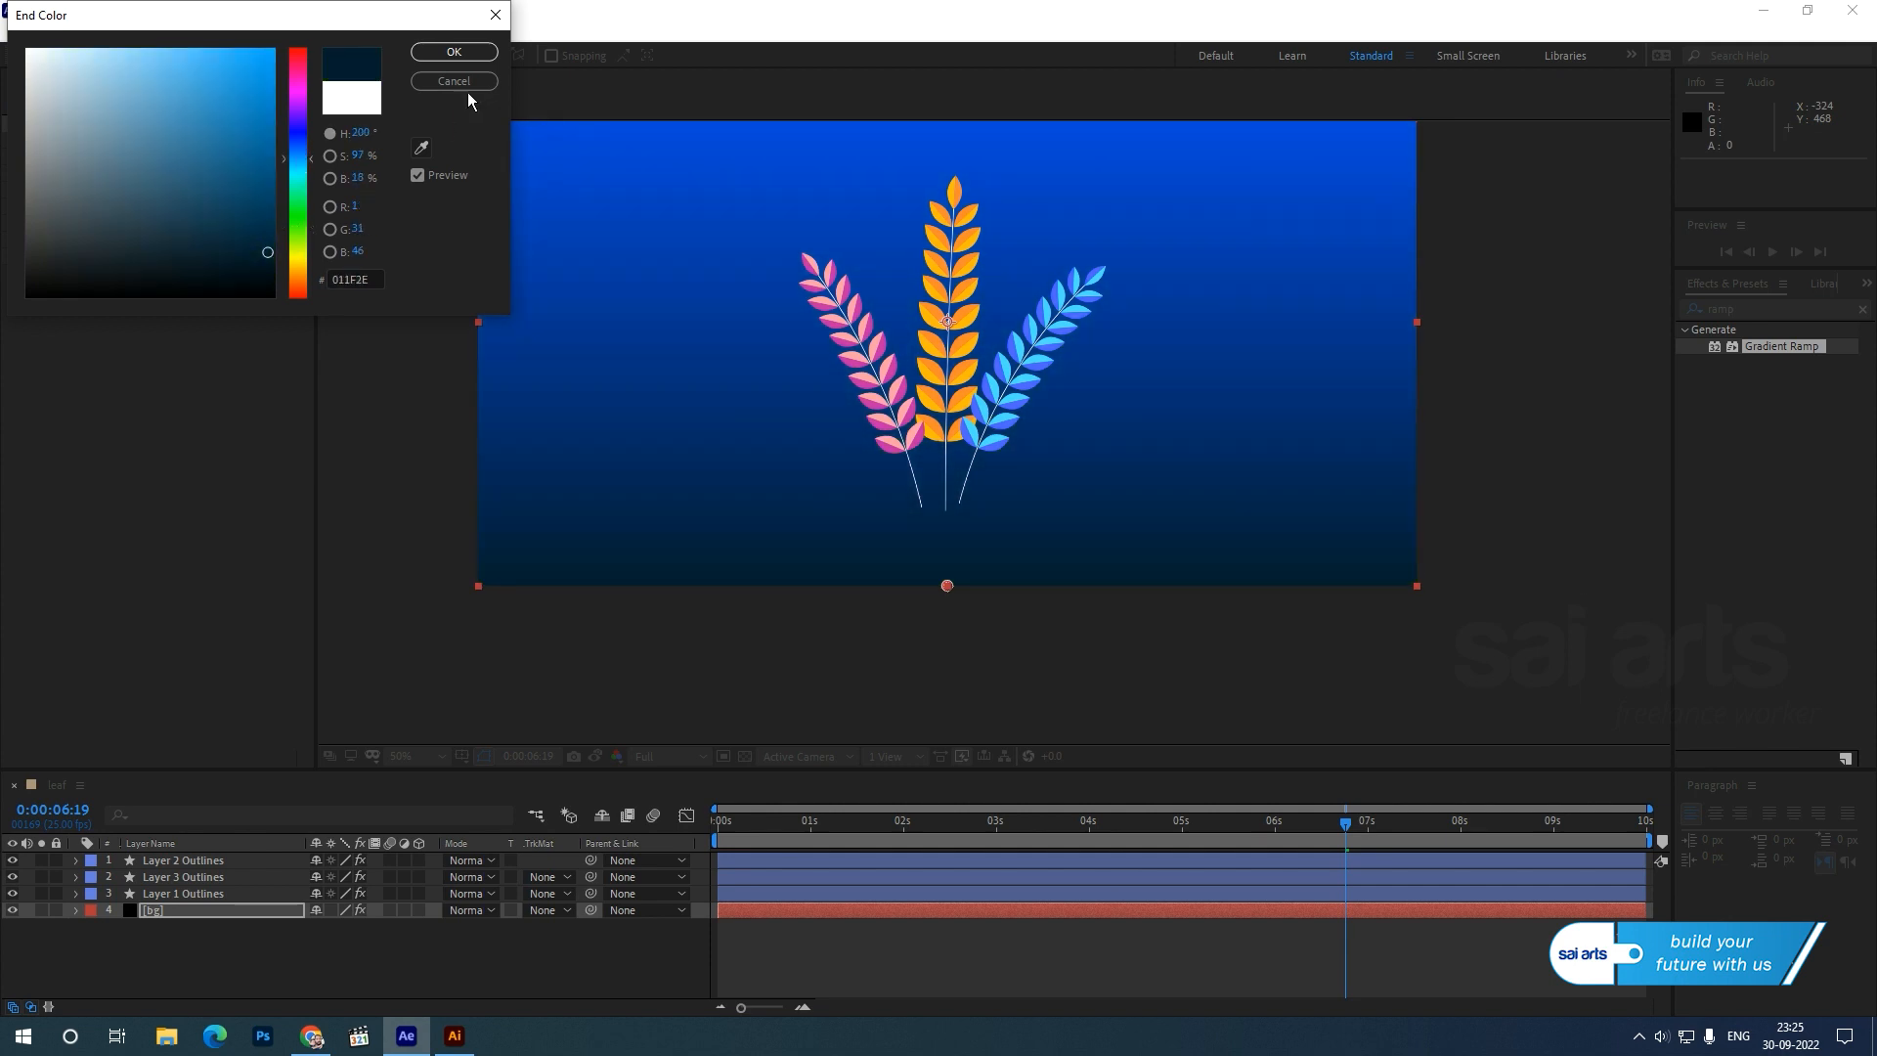
pyautogui.click(458, 54)
# - Change the Ramp Shape to Radial Ramp and move the end of the ramp to about 1944, 762
pyautogui.scroll(-2, 984, 349)
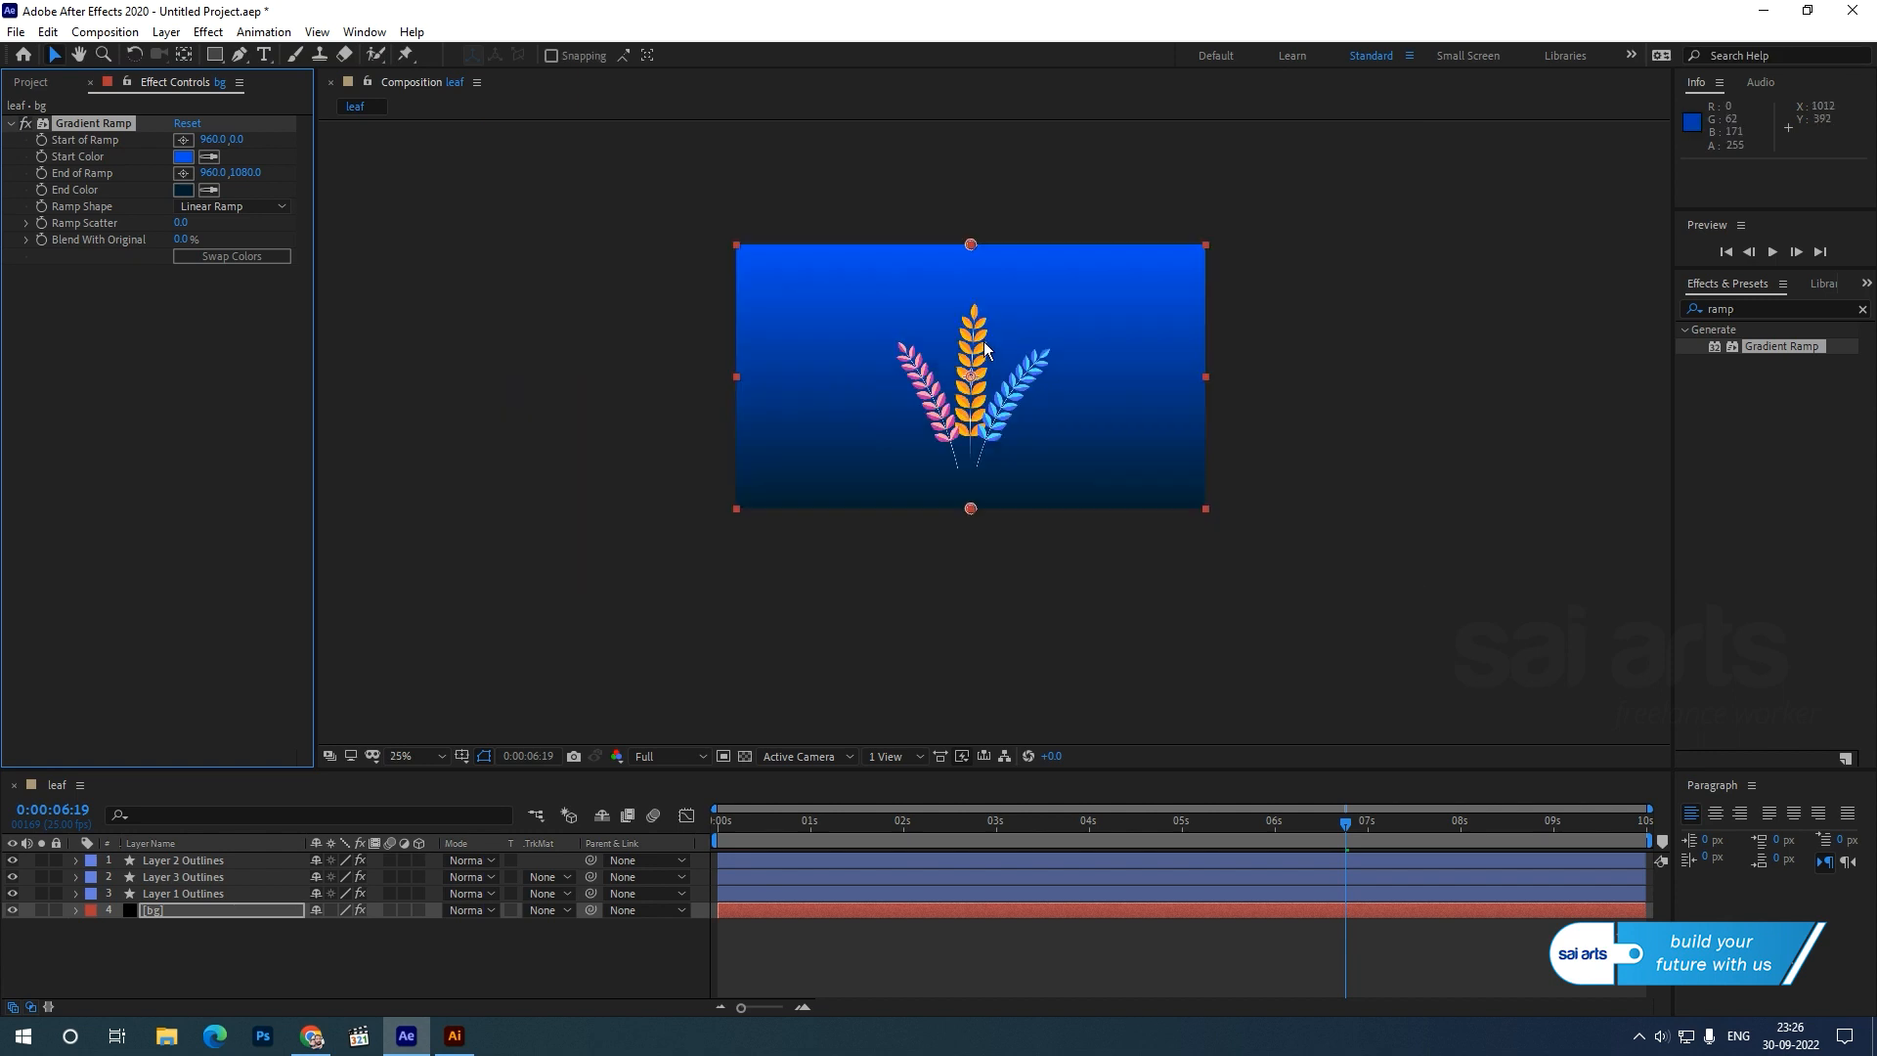
pyautogui.scroll(2, 992, 365)
pyautogui.click(209, 207)
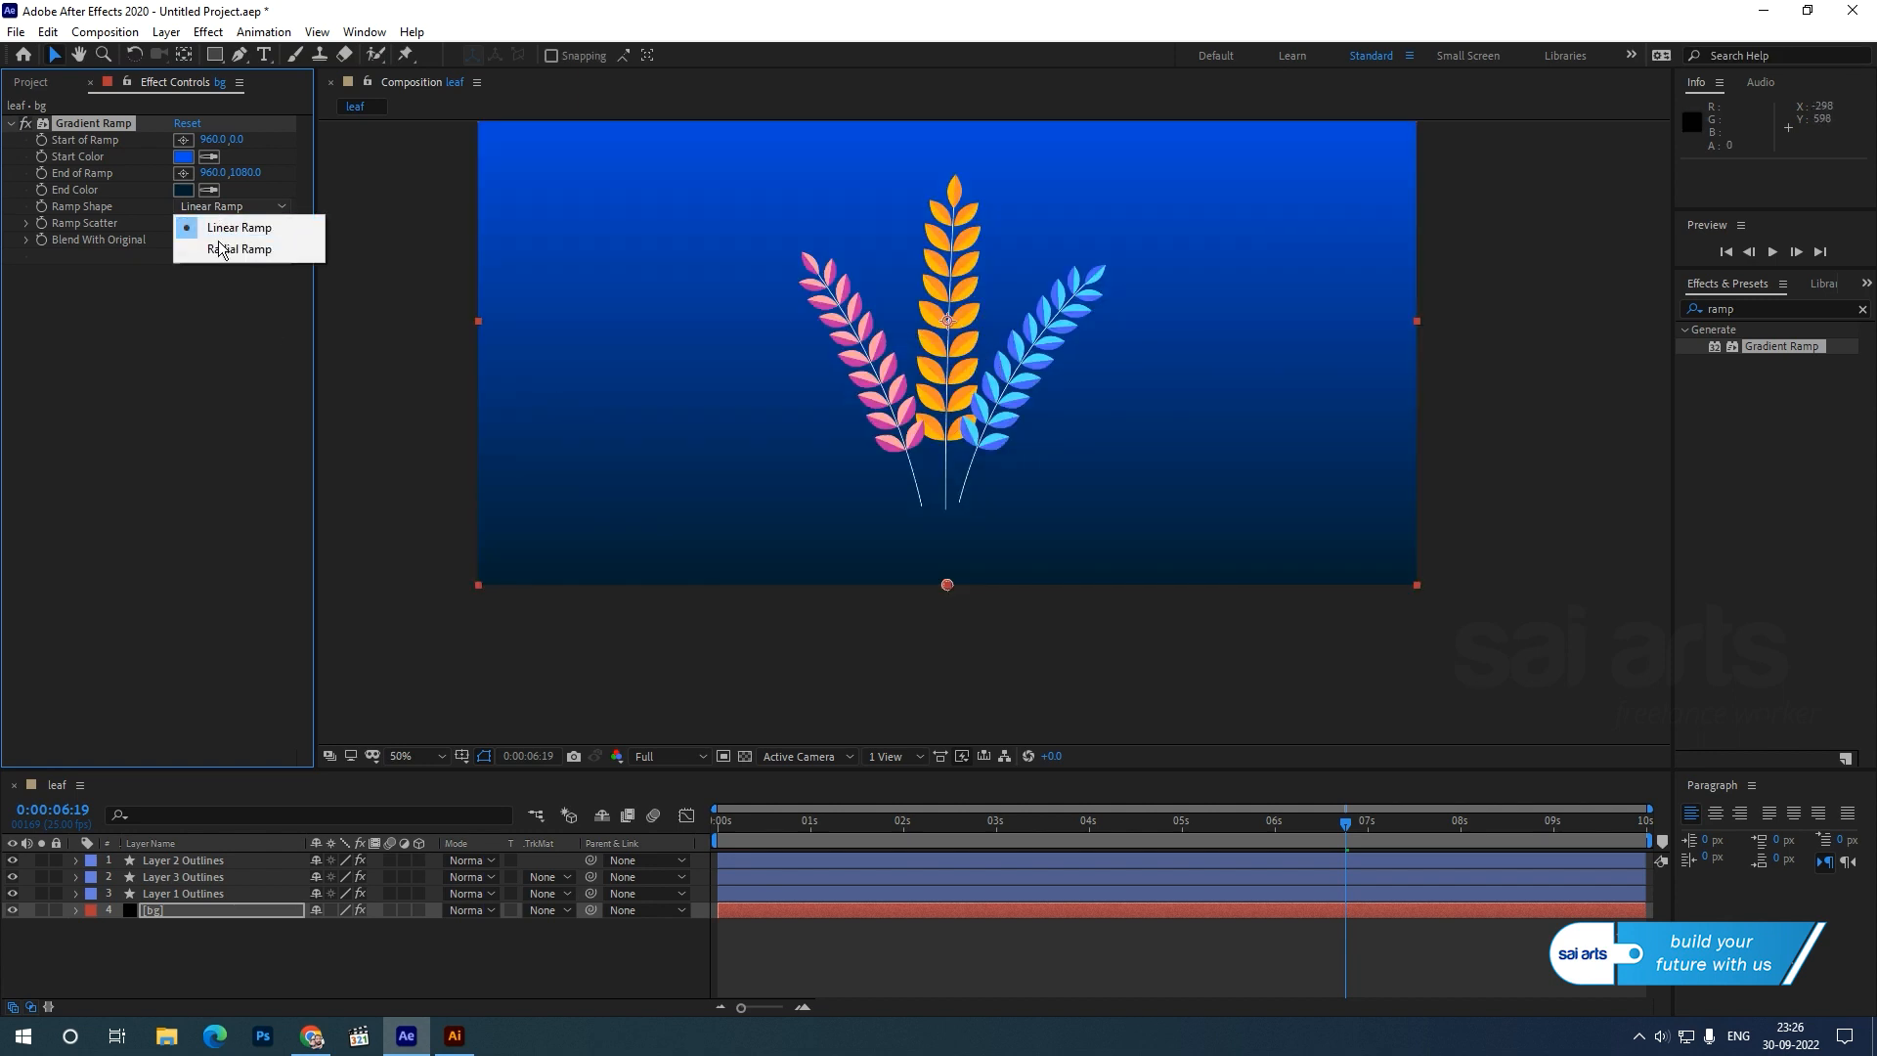
pyautogui.click(224, 249)
pyautogui.moveTo(947, 585); pyautogui.dragTo(1426, 431)
pyautogui.scroll(-2, 941, 199)
pyautogui.moveTo(971, 236); pyautogui.dragTo(963, 383)
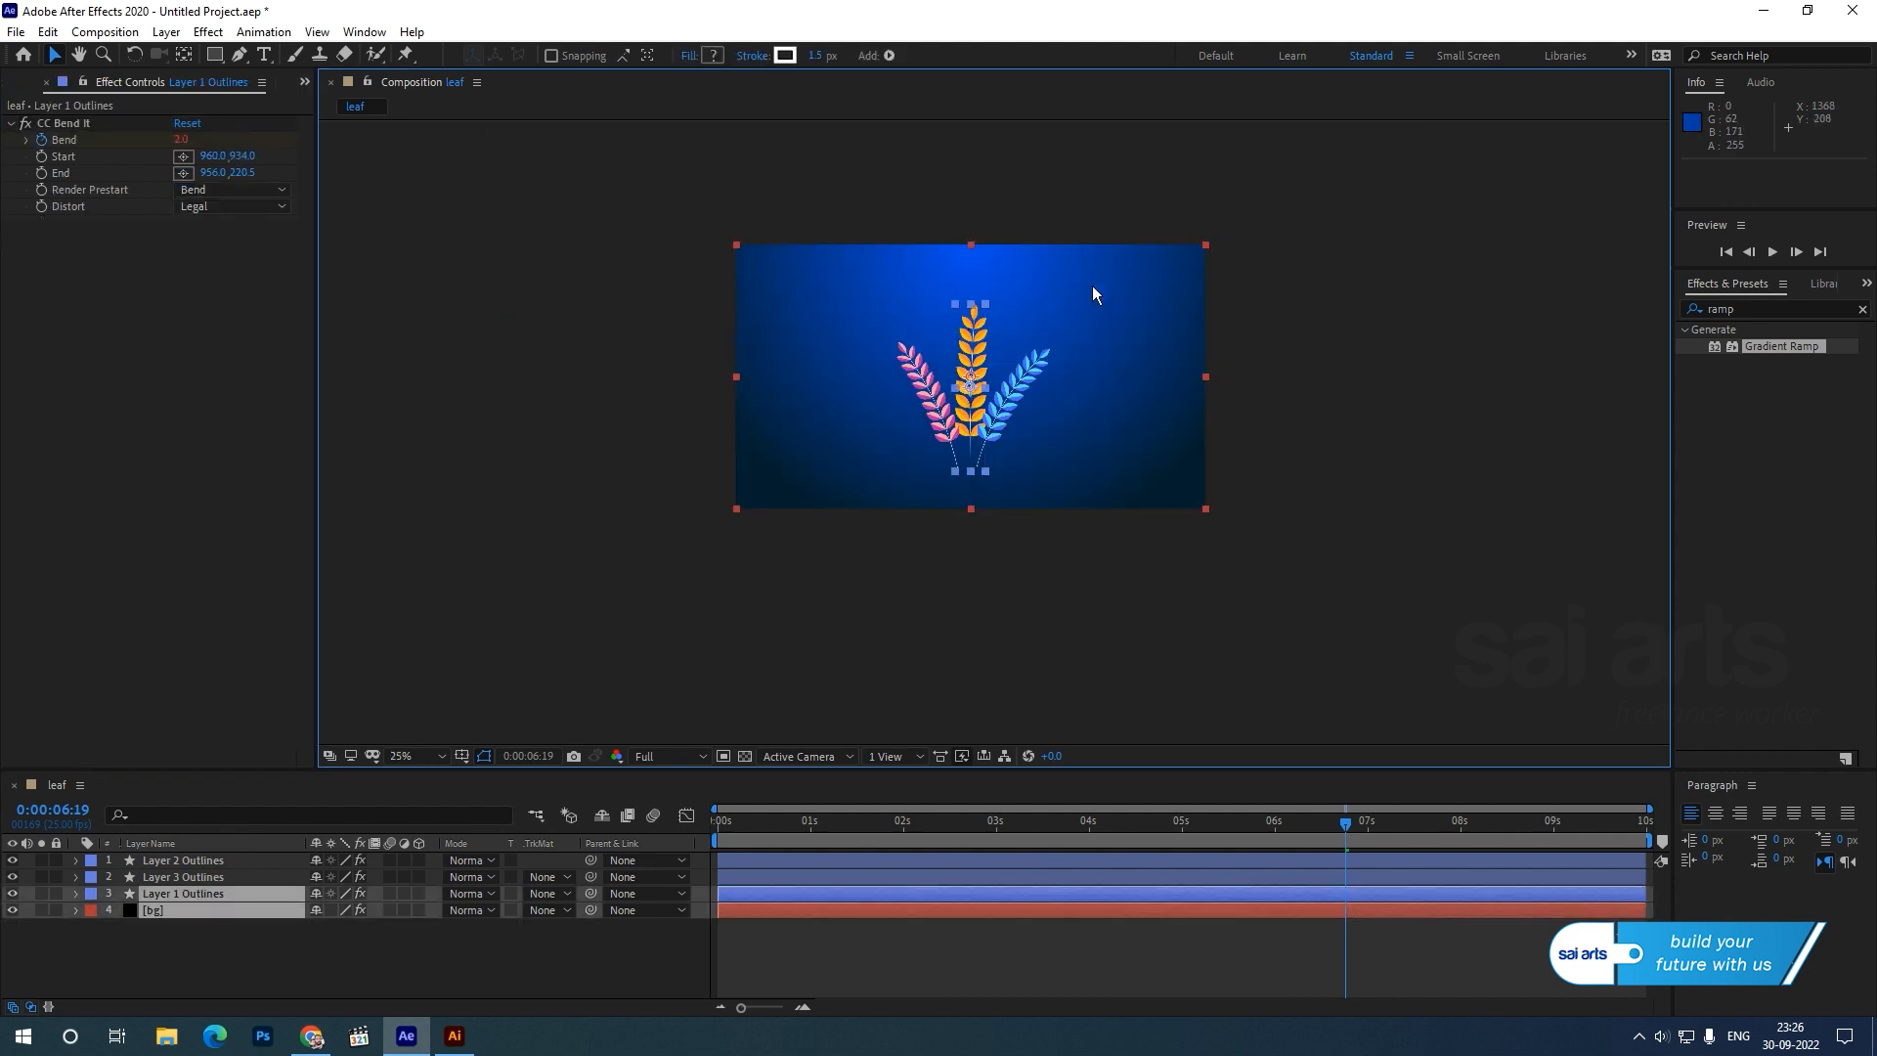
# - Move bg's radial ramp start to about 952, 548 at the frame's center and its end to about 2104, 466
pyautogui.click(82, 127)
pyautogui.click(193, 913)
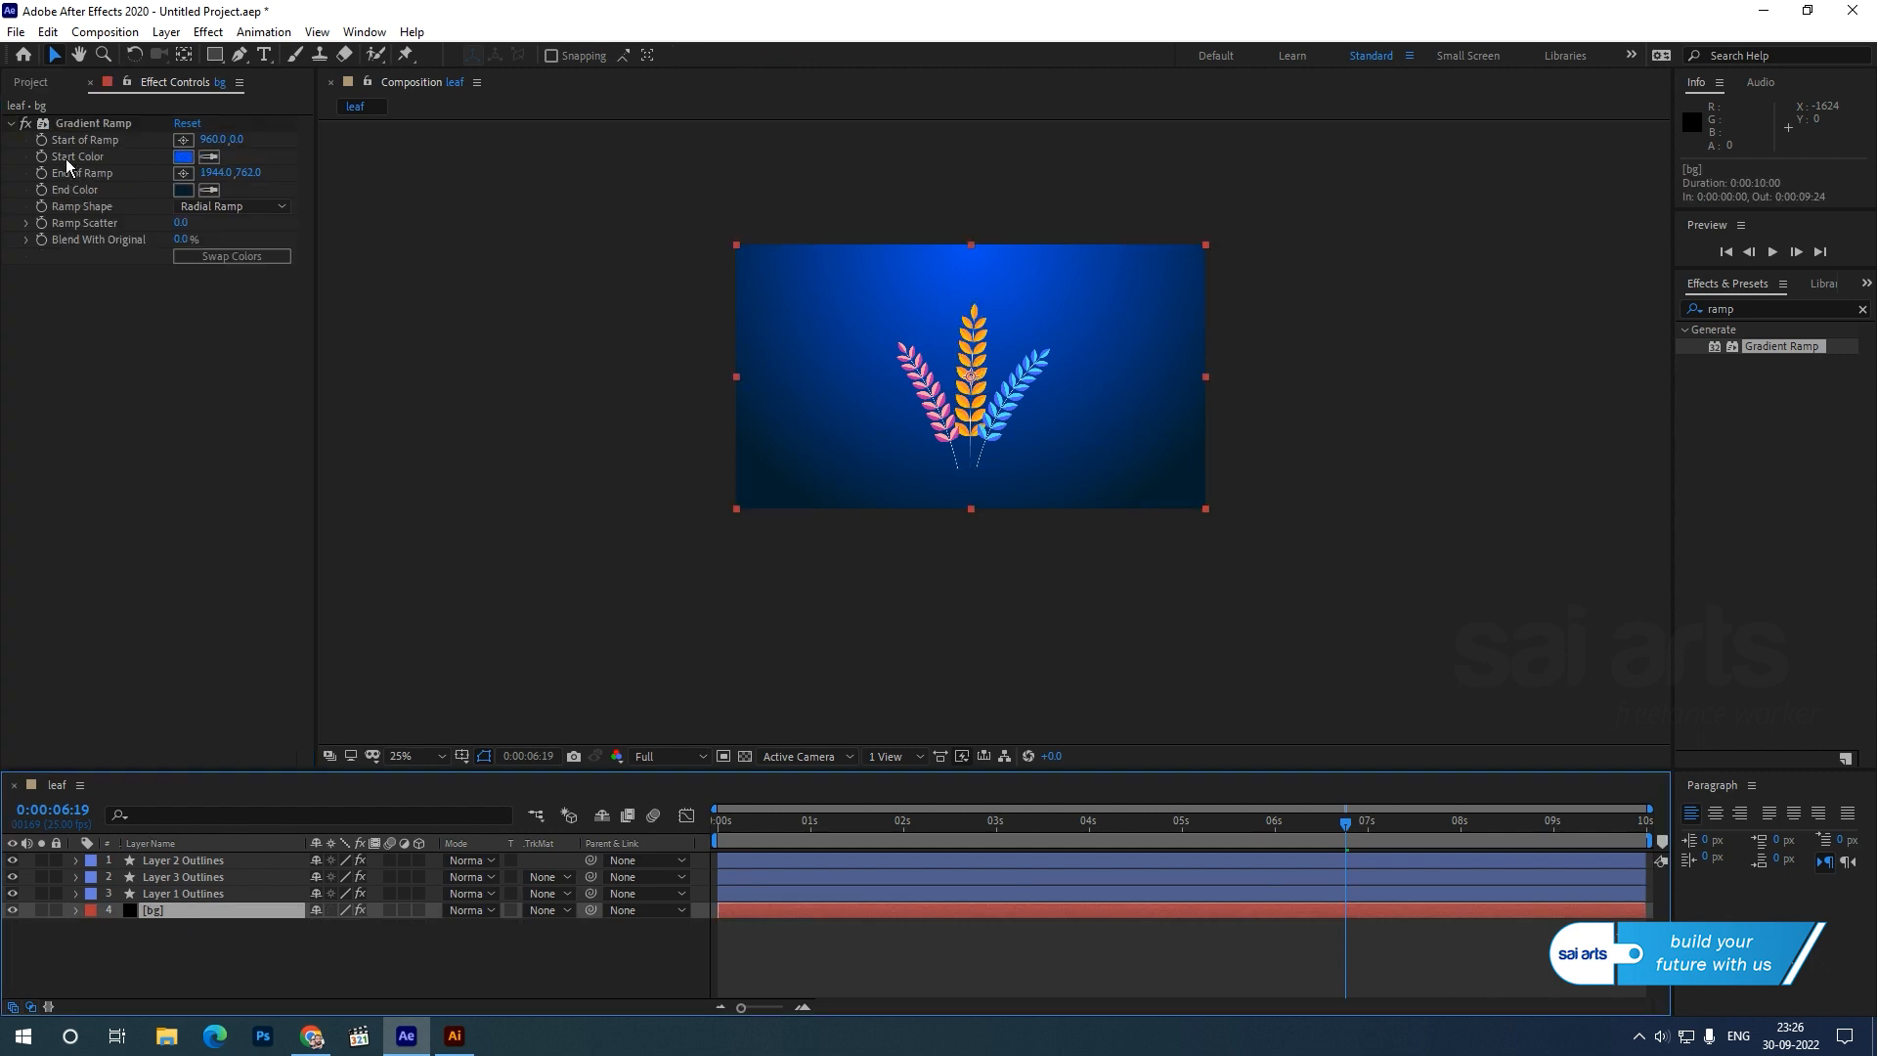
pyautogui.click(94, 123)
pyautogui.moveTo(971, 244); pyautogui.dragTo(969, 375)
pyautogui.moveTo(1215, 432); pyautogui.dragTo(1237, 357)
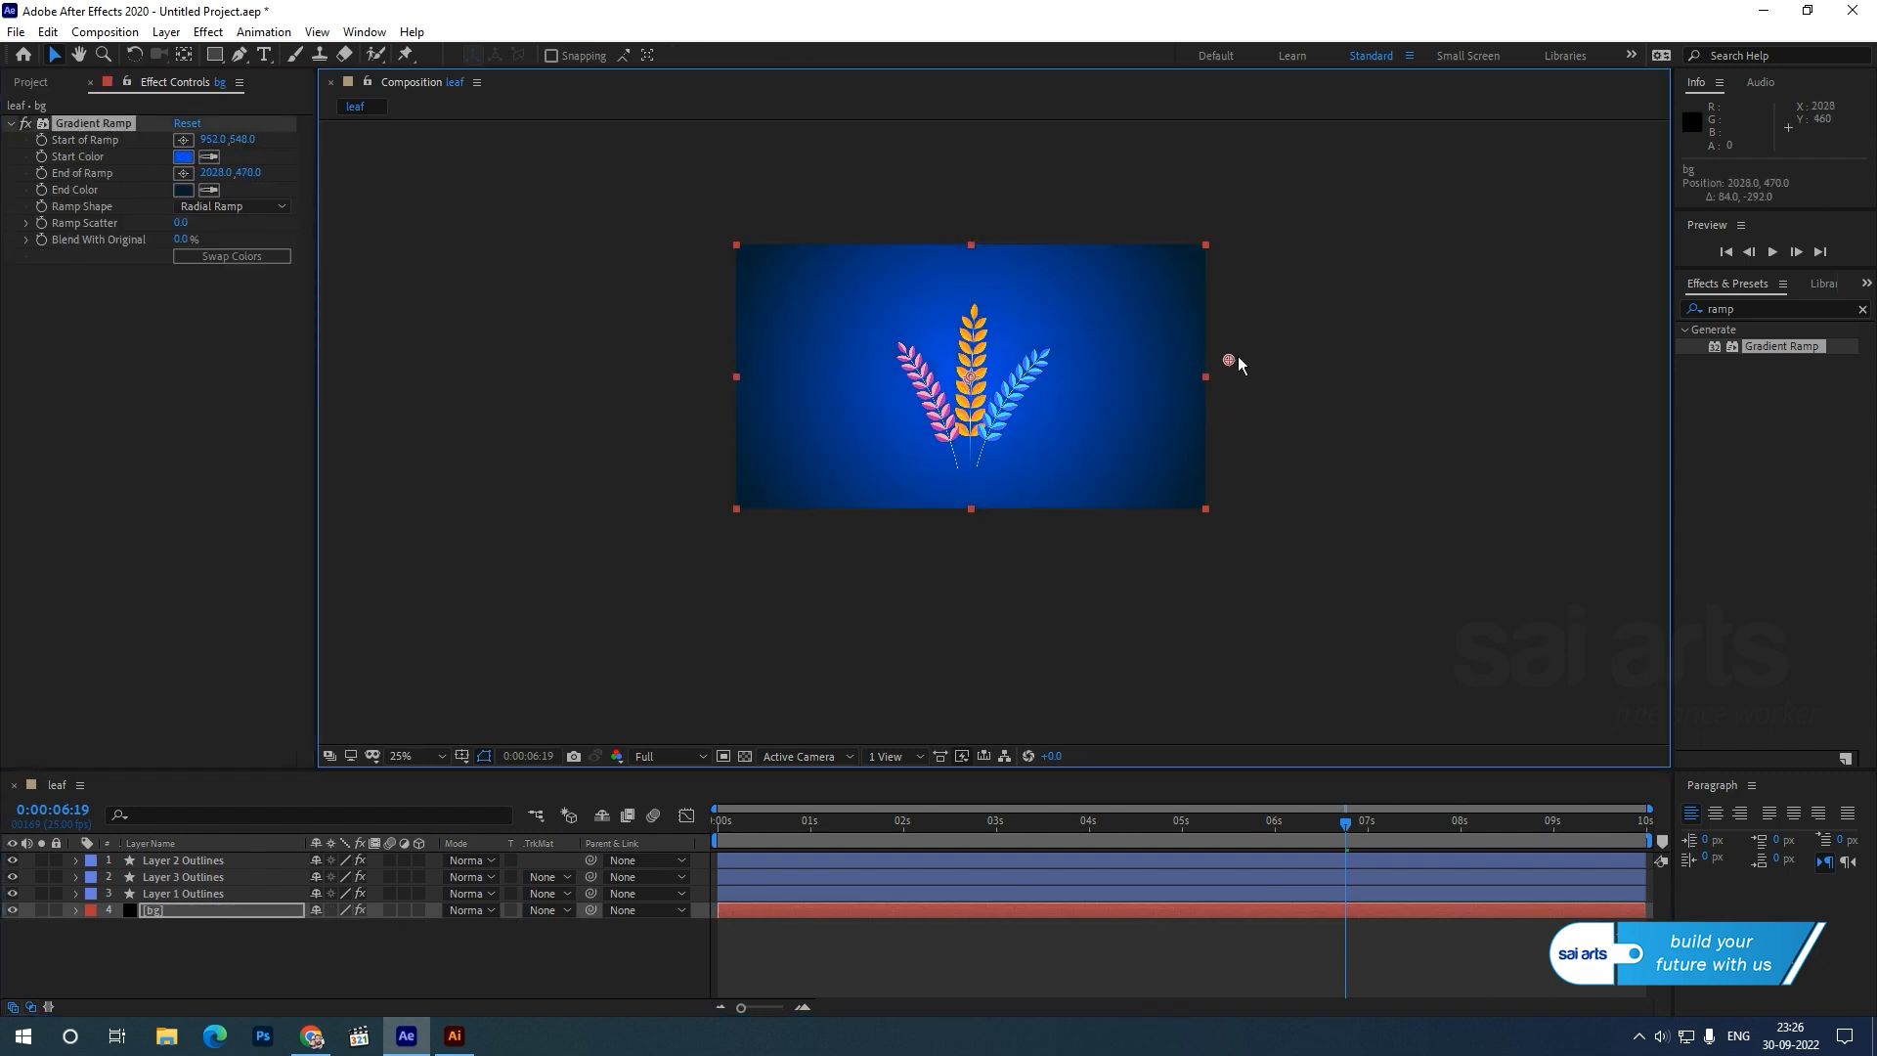
# - Preview the plants swaying over the gradient, undo the accidental shift of bg, and fit the composition to the viewer
pyautogui.press('.')
pyautogui.click(1515, 610)
pyautogui.press('space')
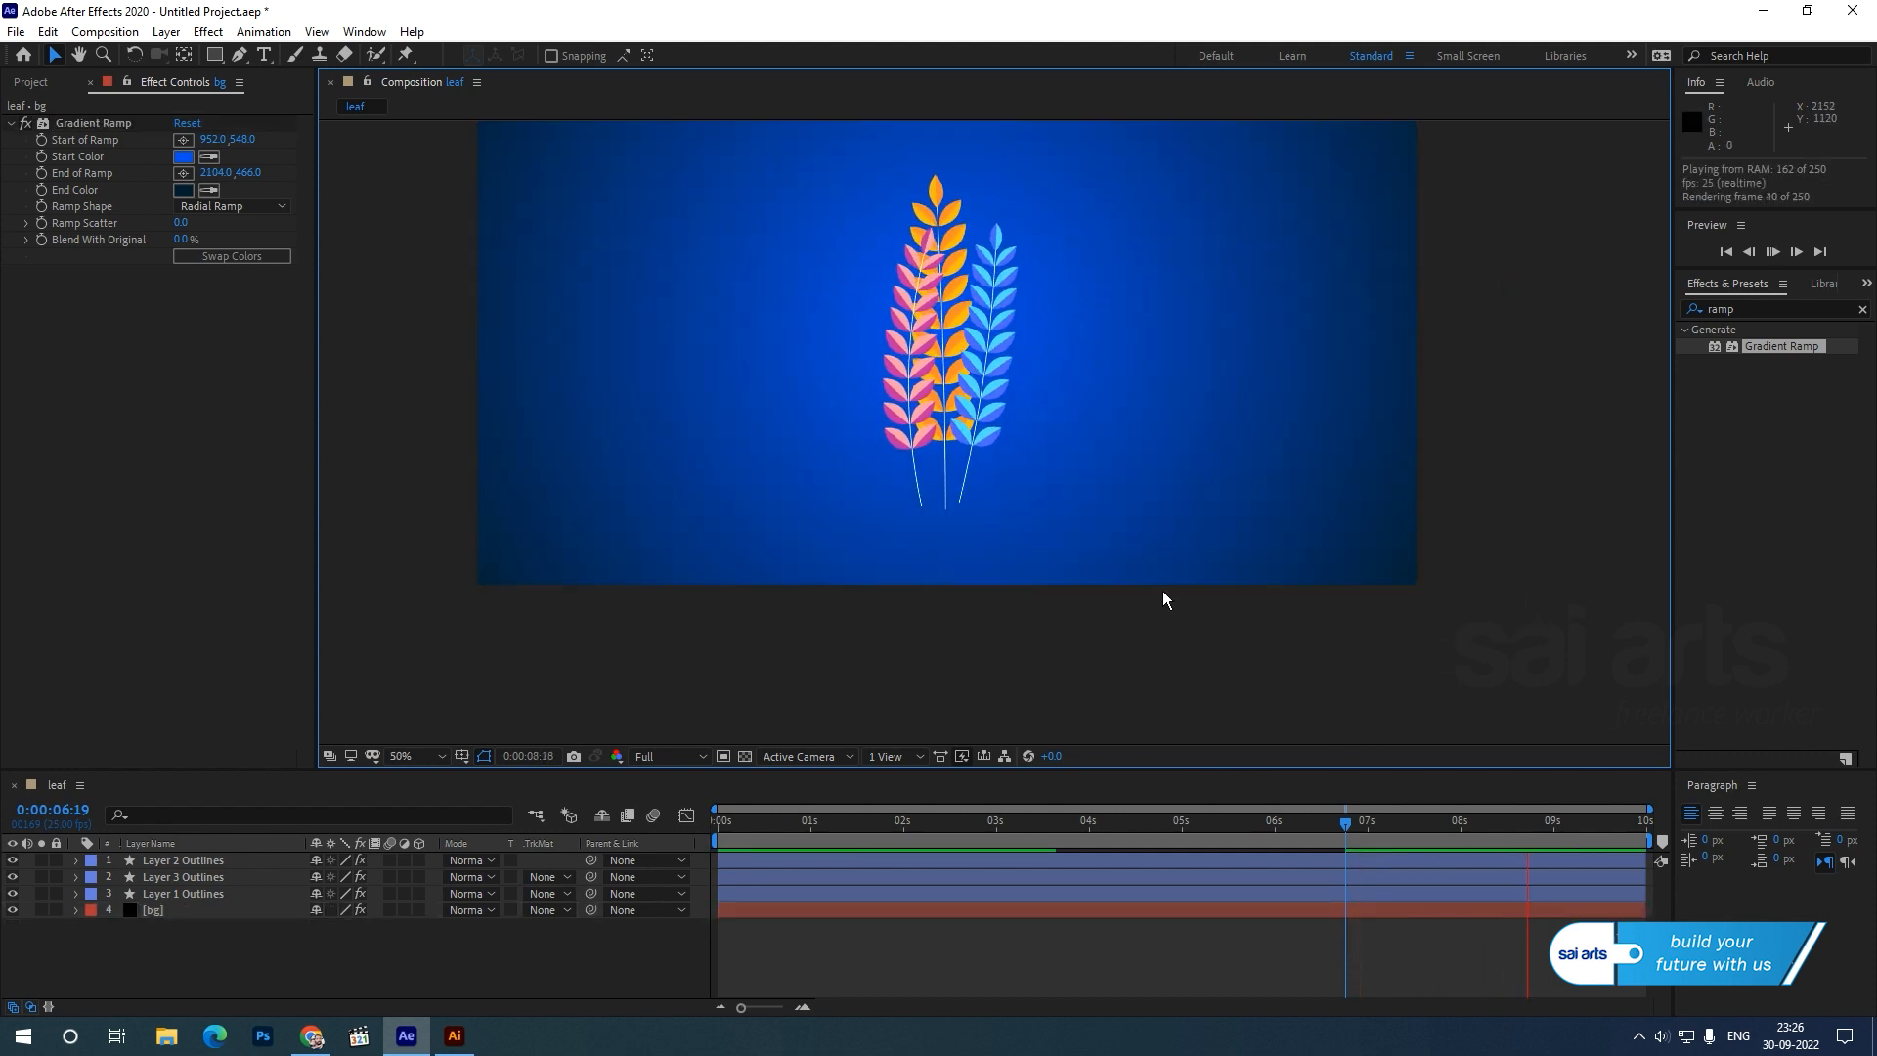
pyautogui.click(1081, 494)
pyautogui.click(1111, 426)
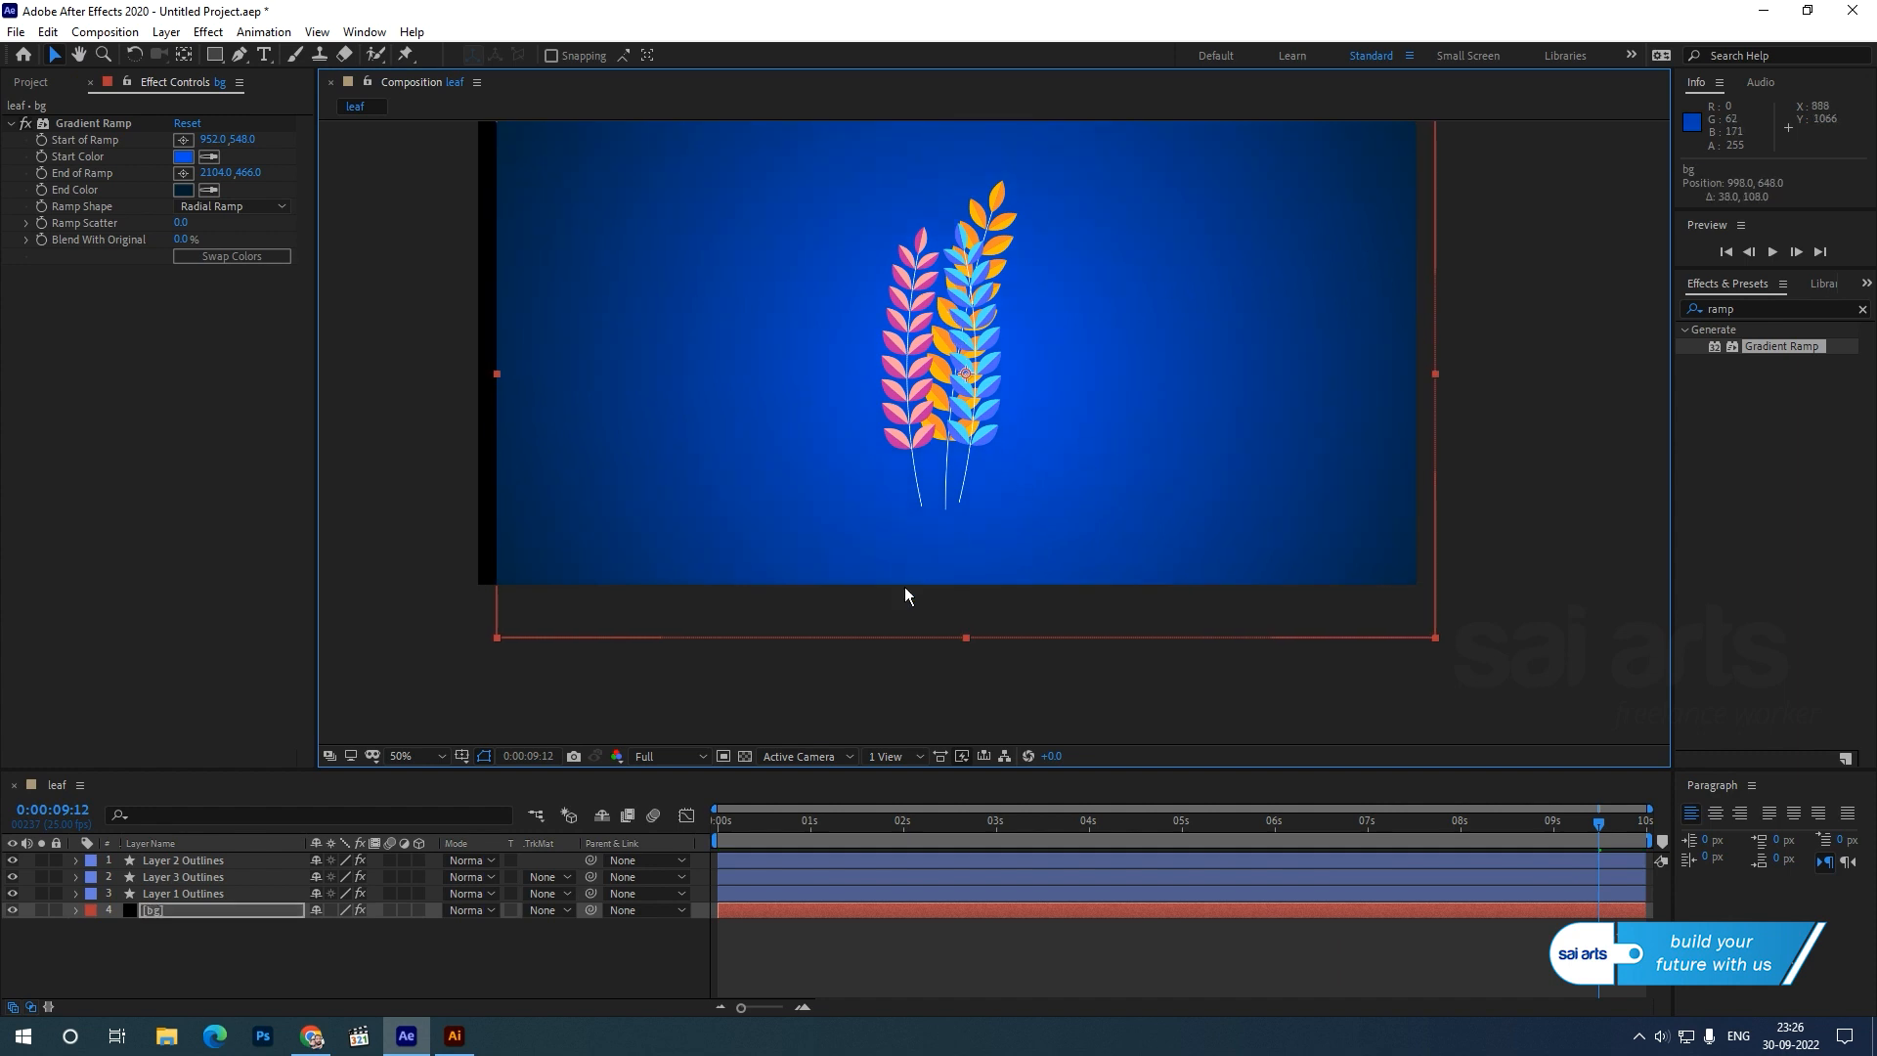
pyautogui.click(414, 757)
pyautogui.click(407, 434)
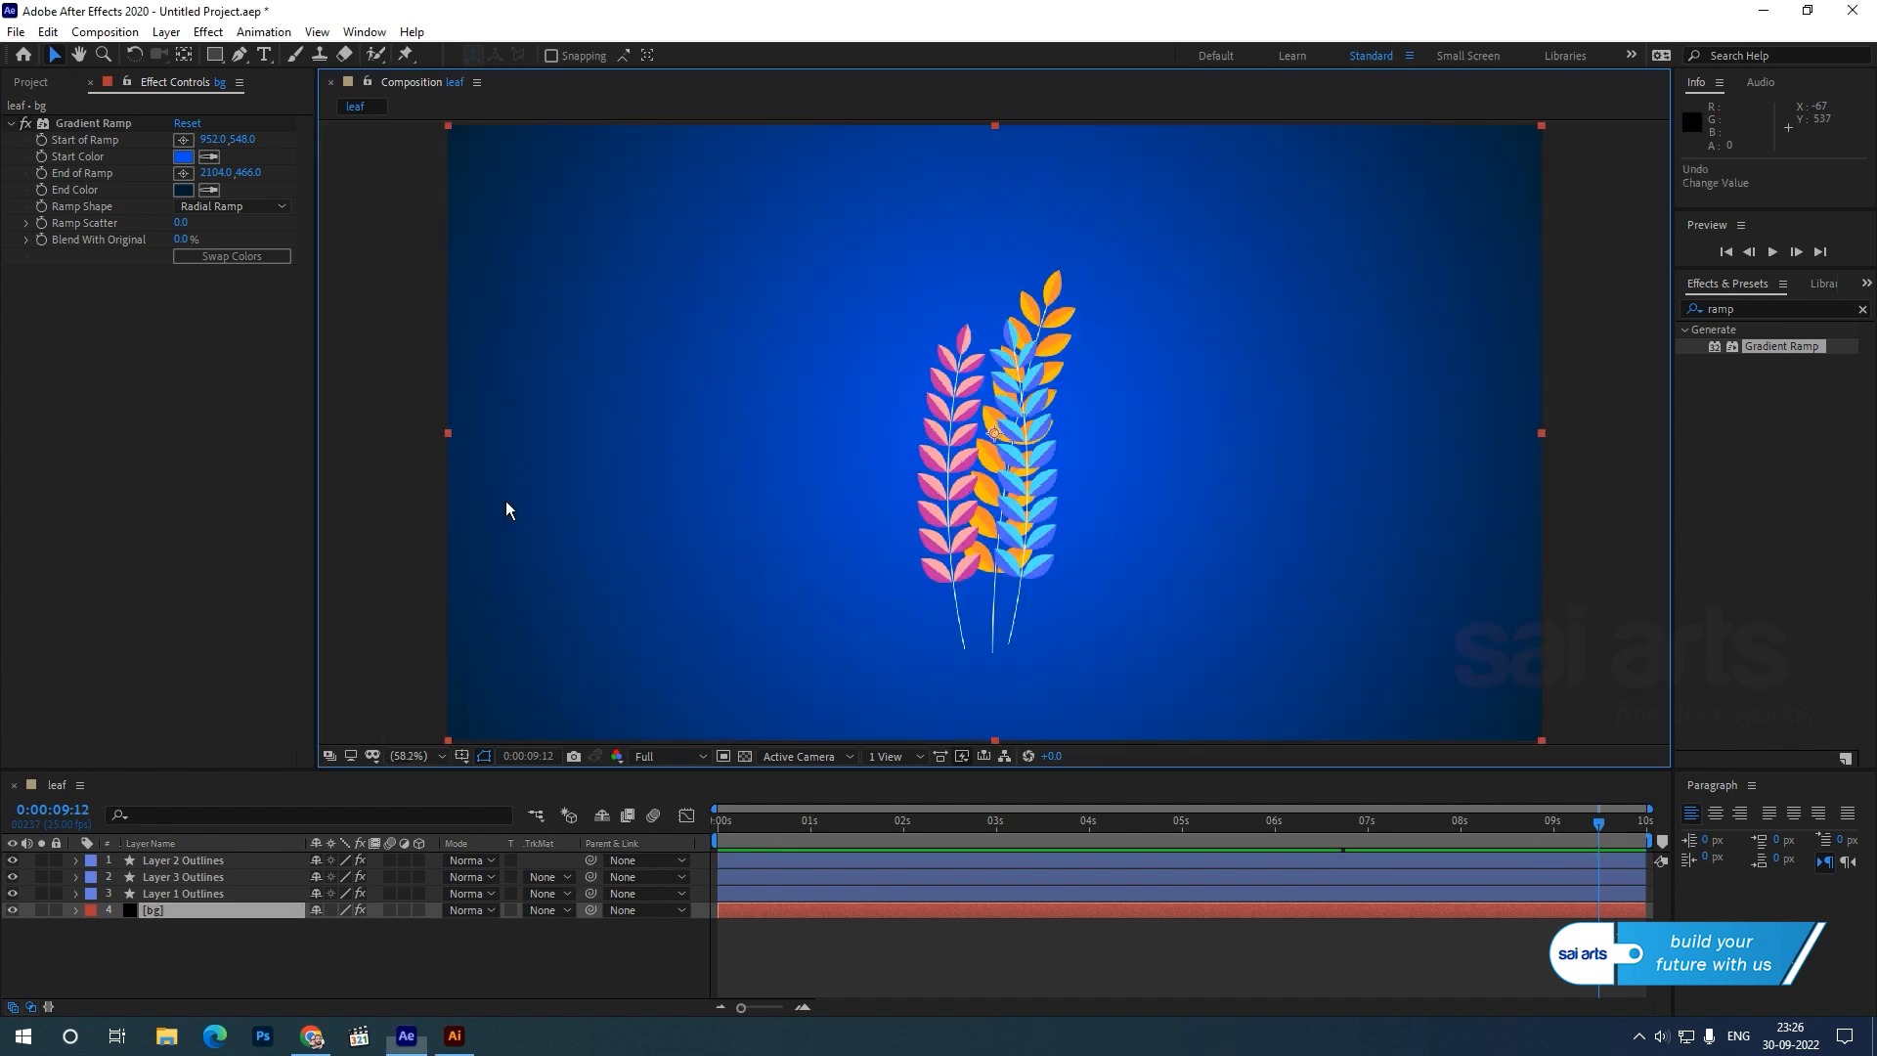
pyautogui.press('space')
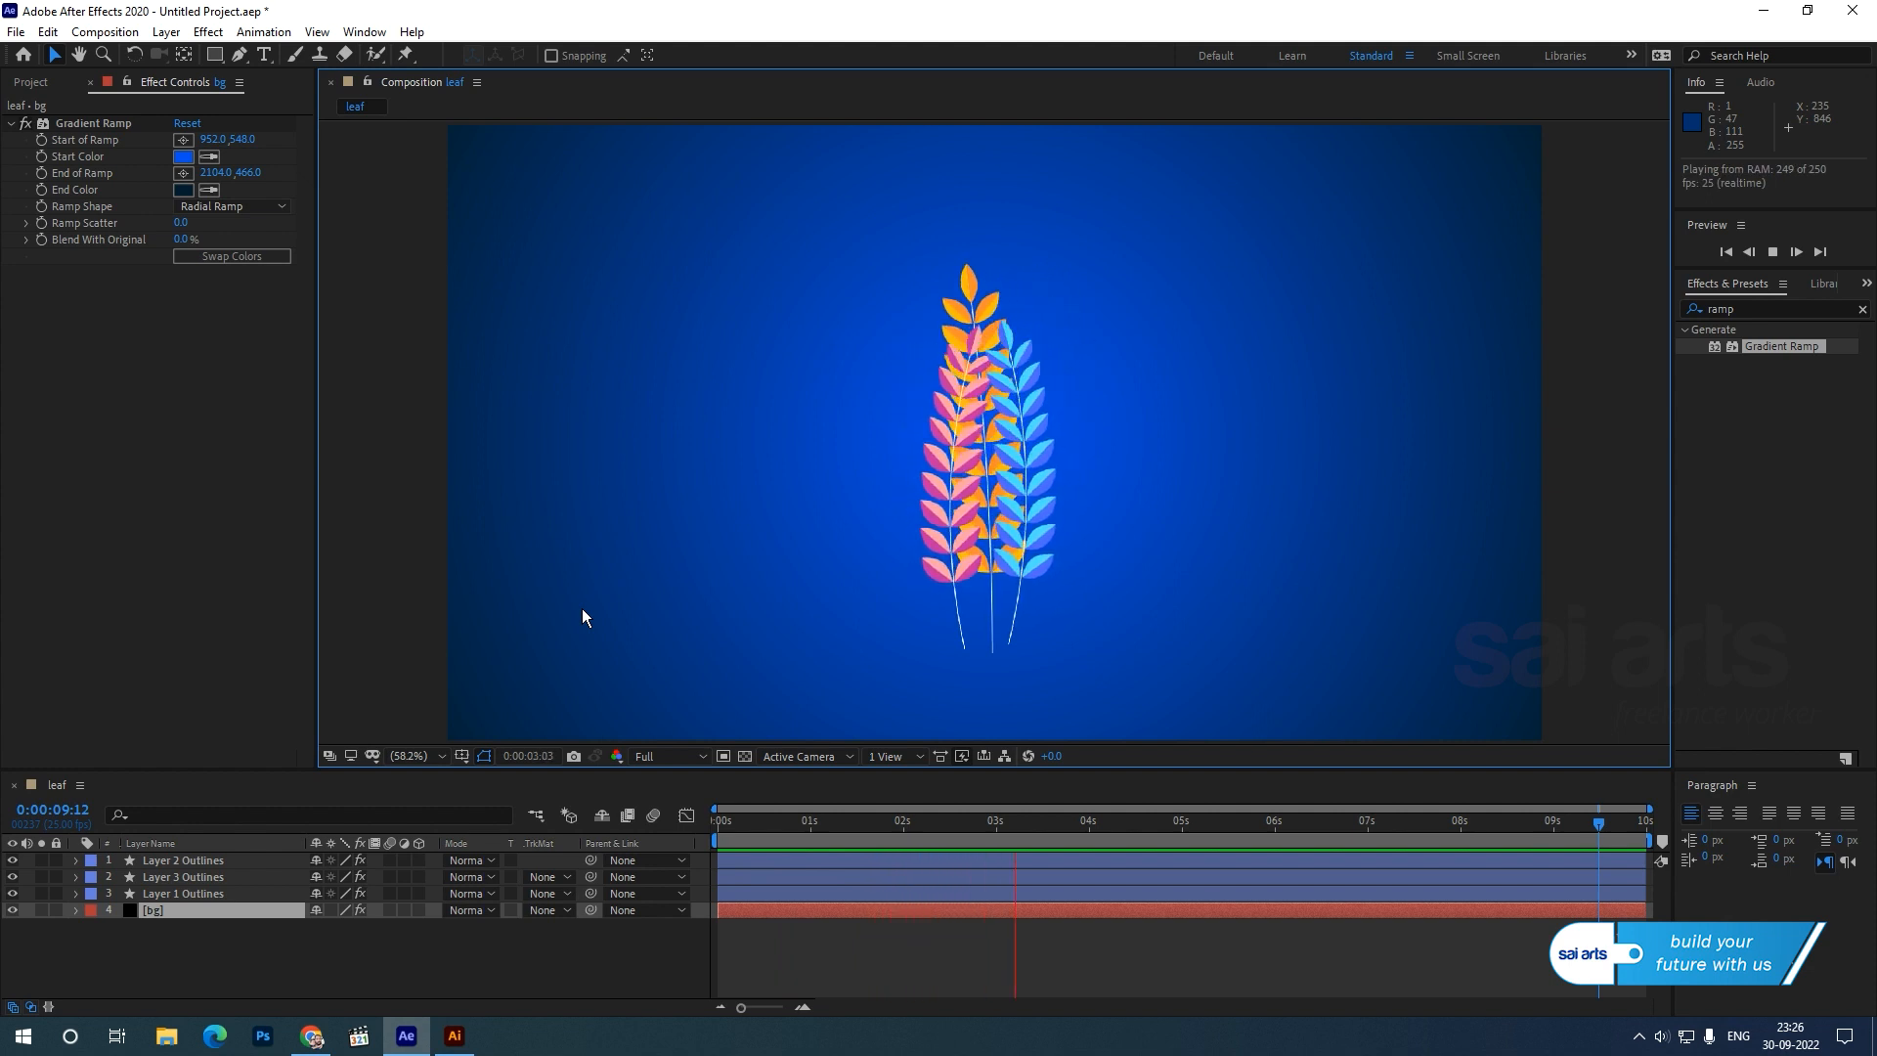
pyautogui.click(137, 911)
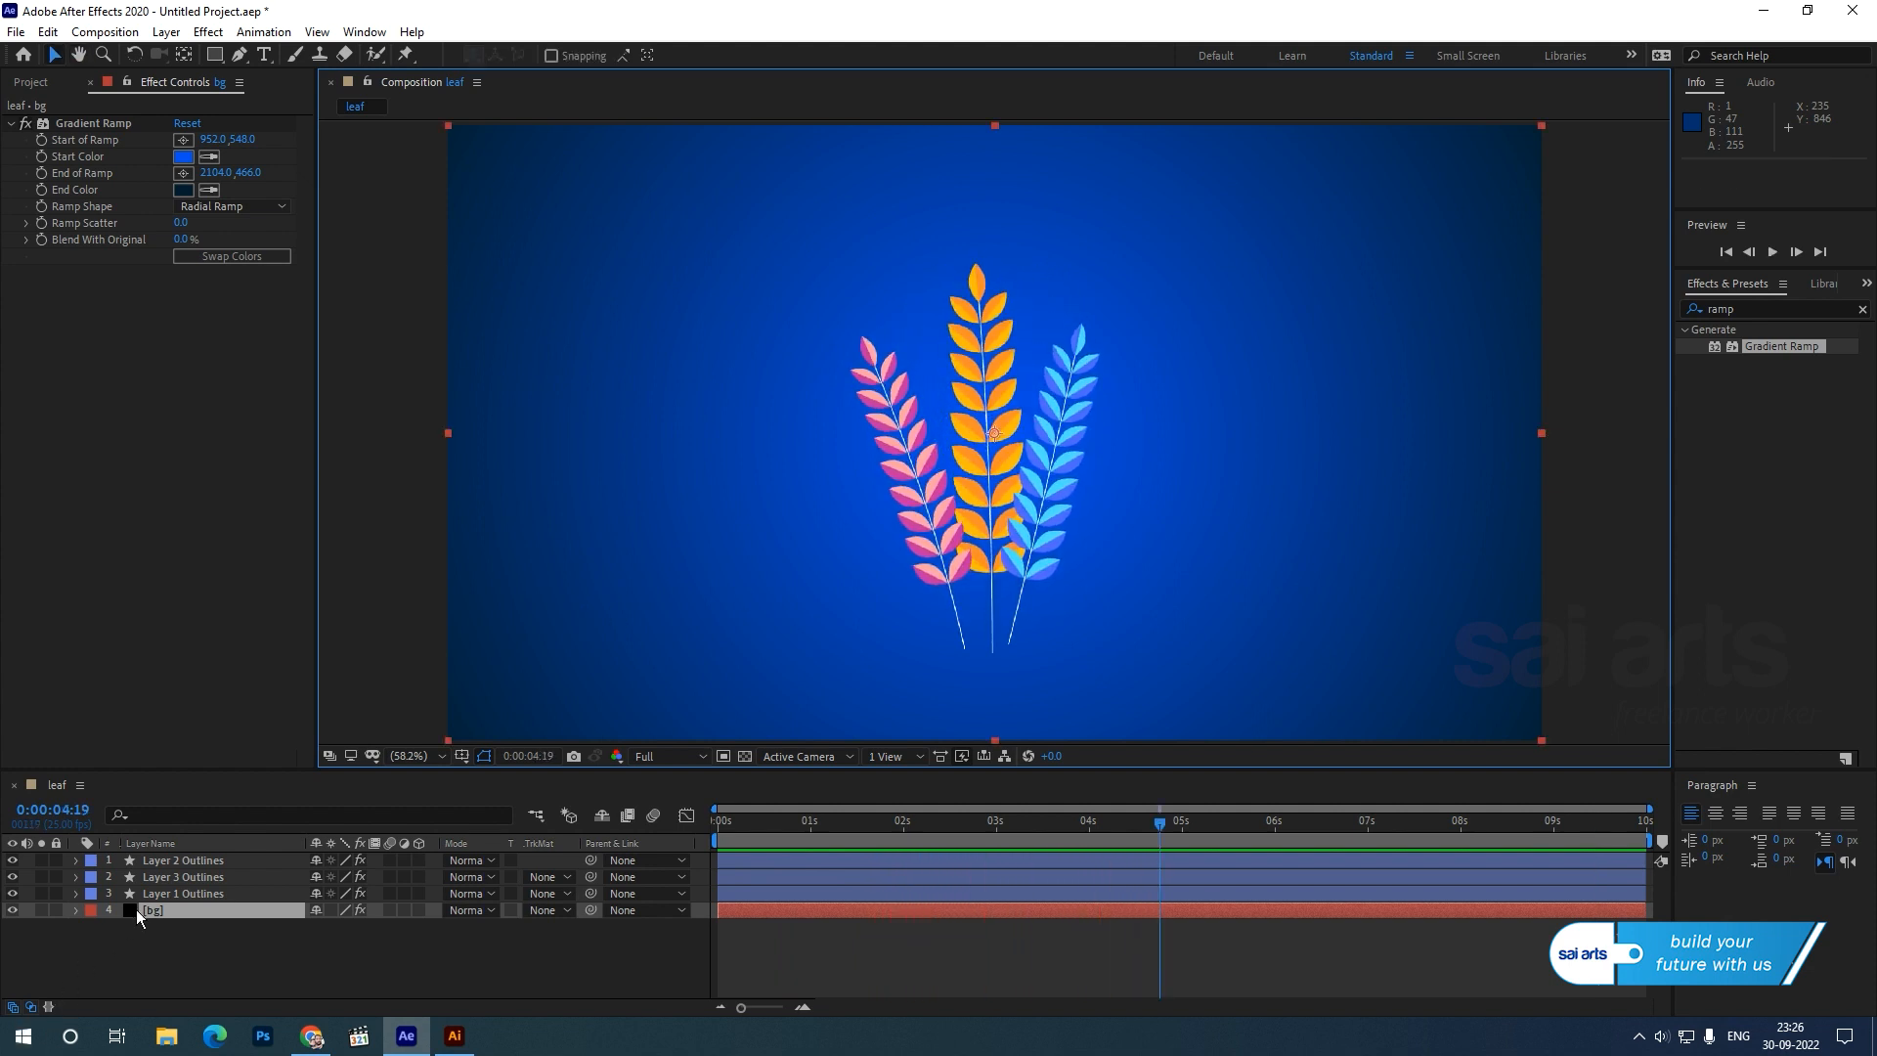
# - Apply the Drop Shadow effect to Layer 1 Outlines
pyautogui.click(162, 894)
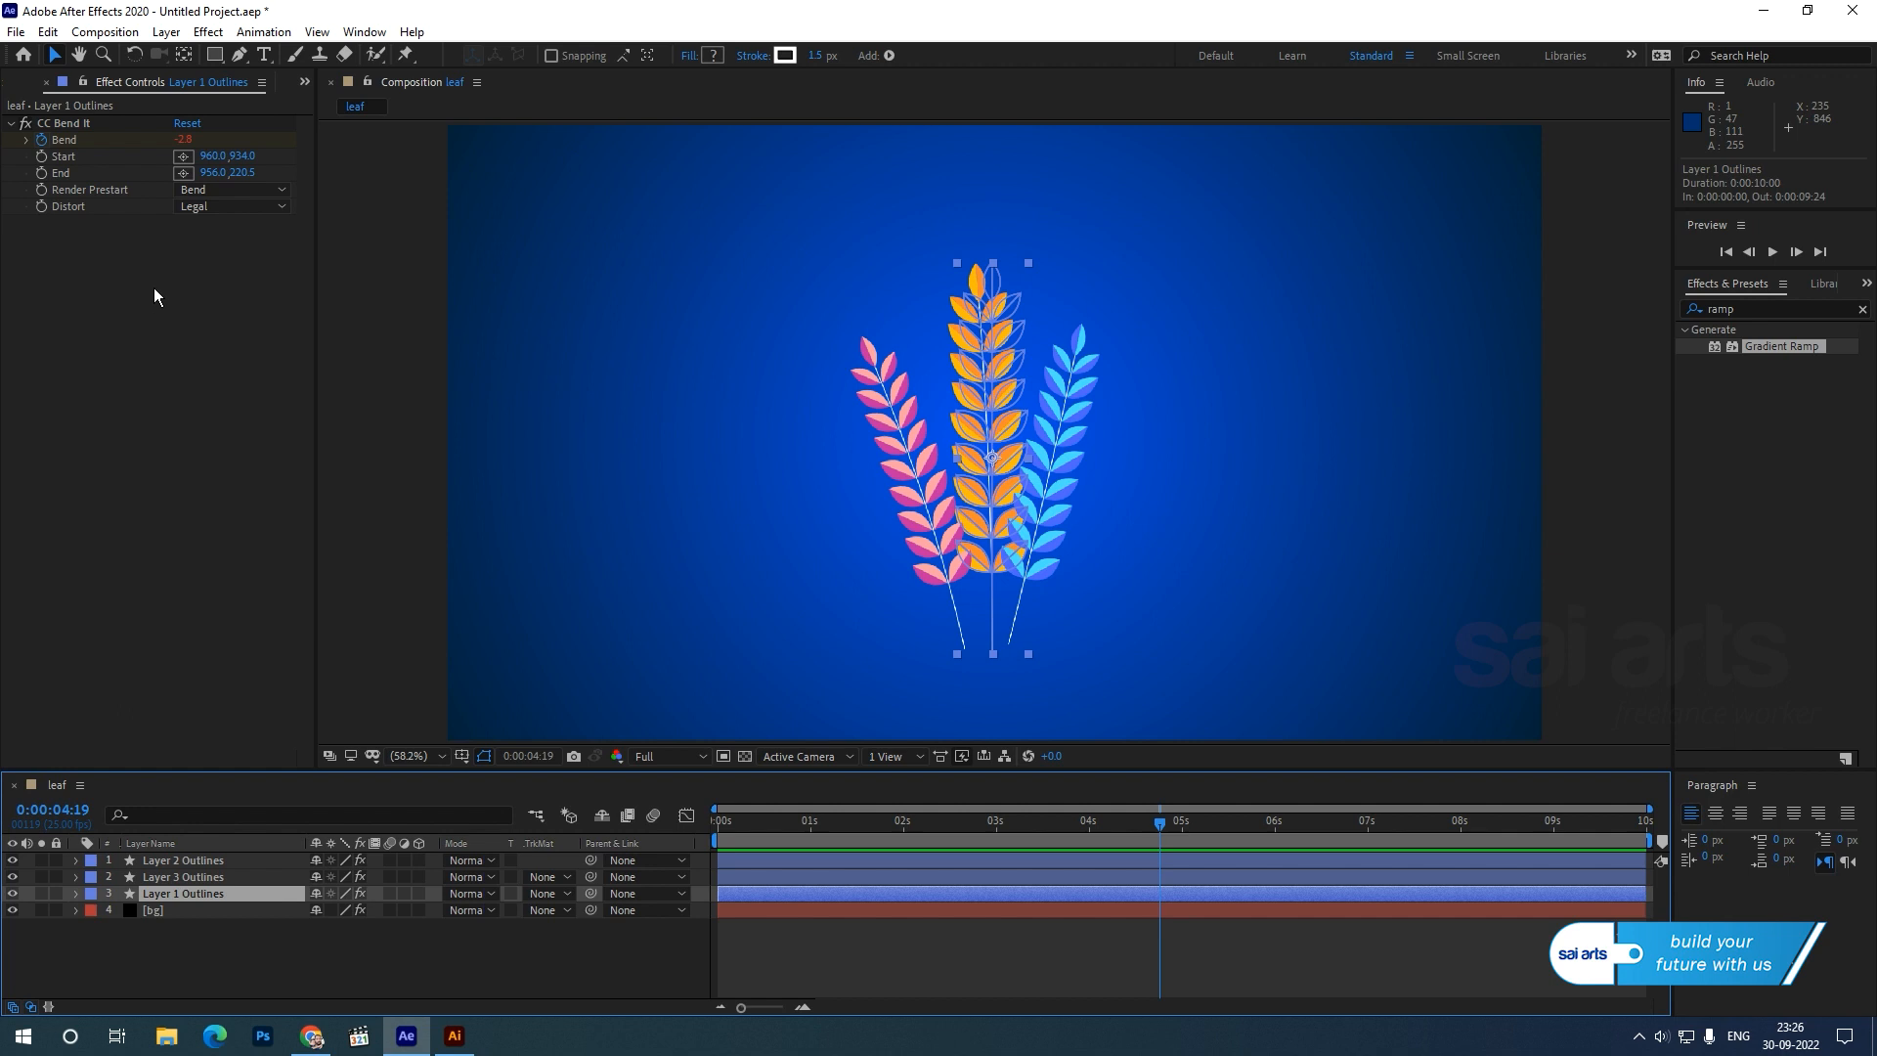
pyautogui.rightClick(127, 266)
pyautogui.moveTo(212, 758)
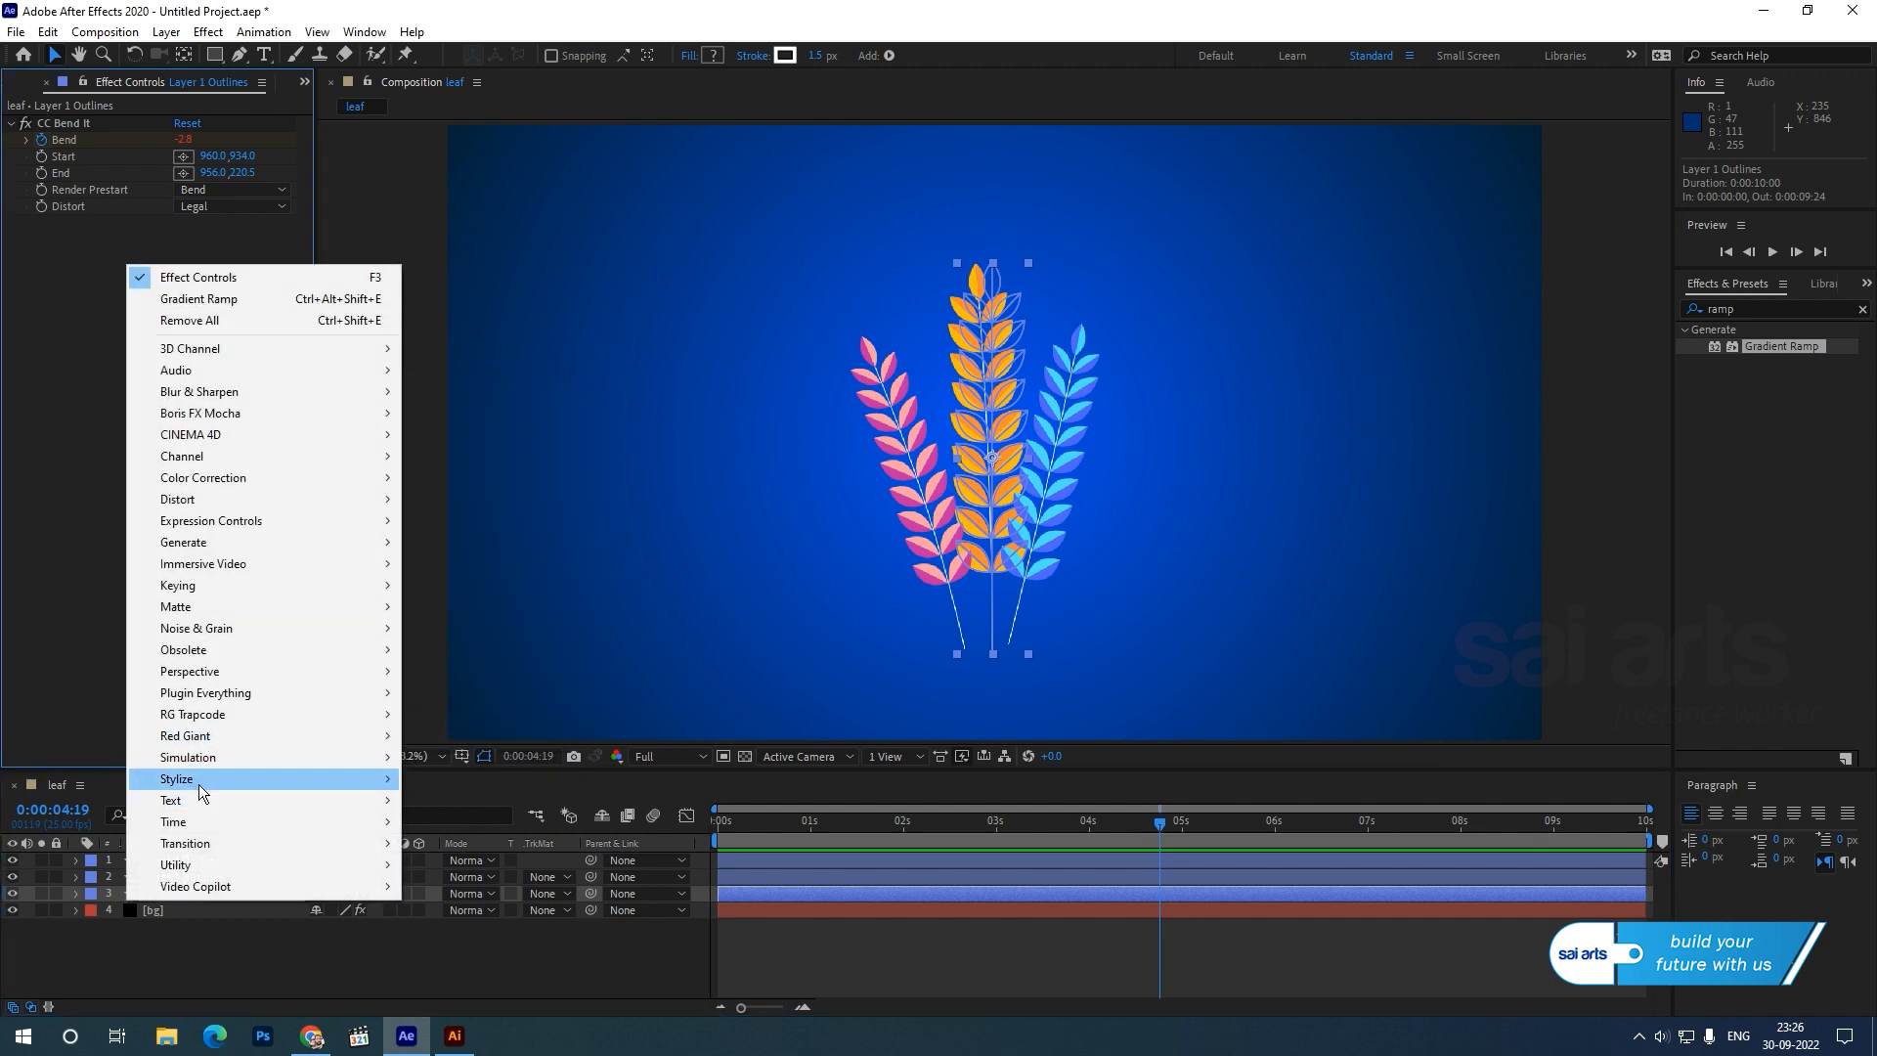
pyautogui.moveTo(266, 673)
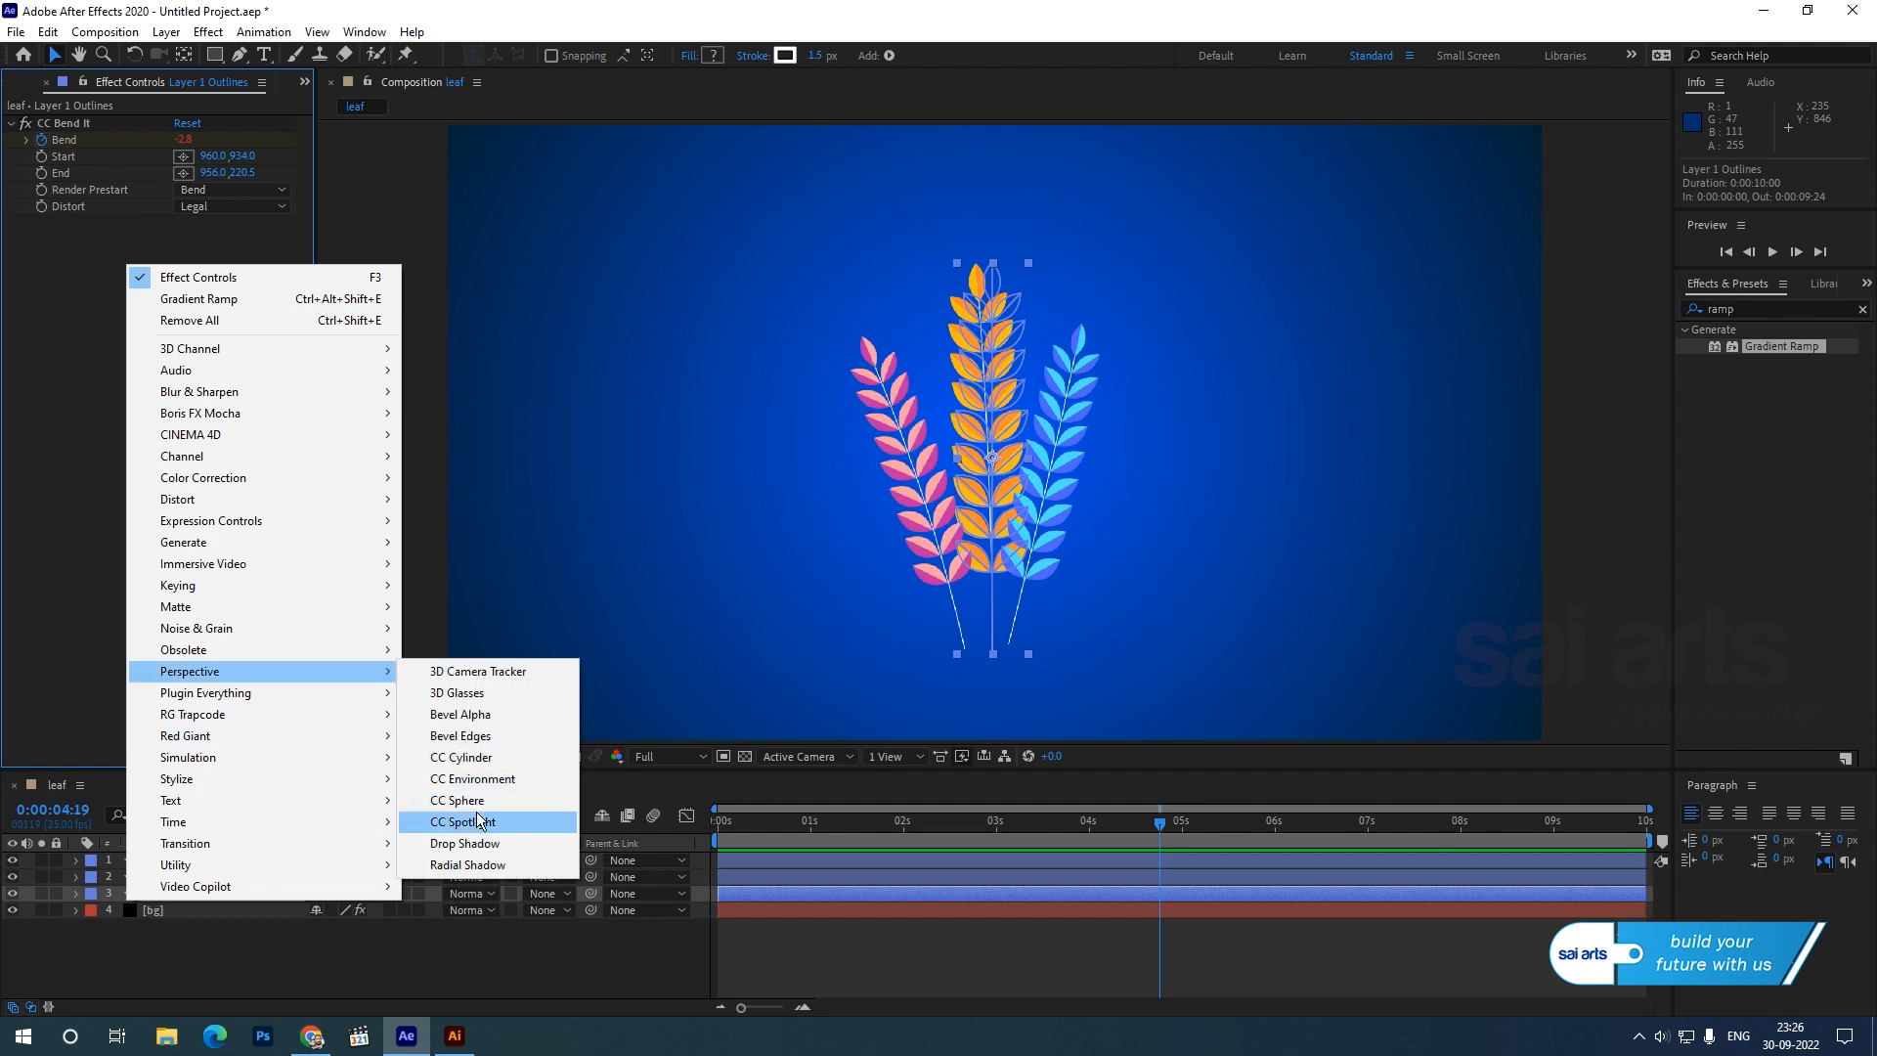
pyautogui.click(481, 845)
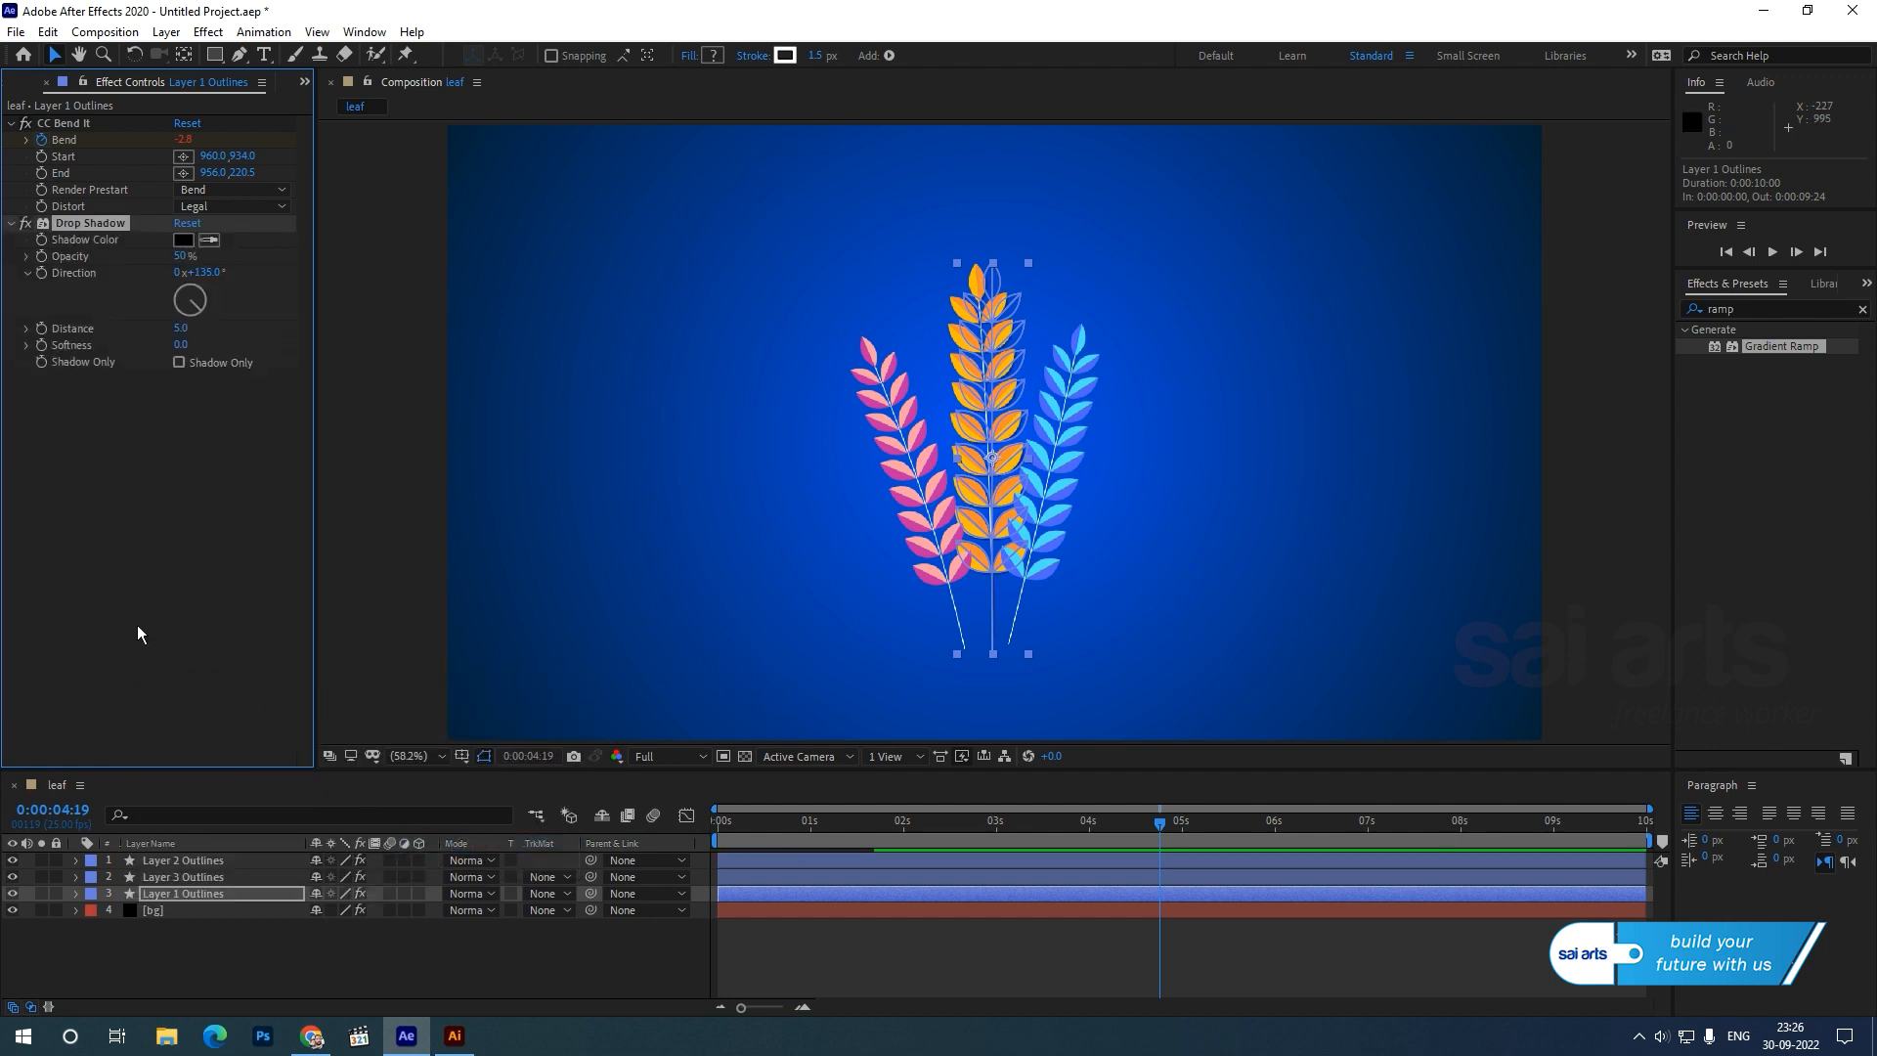
# - Set the Drop Shadow on Layer 1 Outlines to distance 15, softness 22 and opacity 20%, and preview the result
pyautogui.scroll(2, 1026, 352)
pyautogui.scroll(1, 1028, 355)
pyautogui.scroll(-1, 1087, 390)
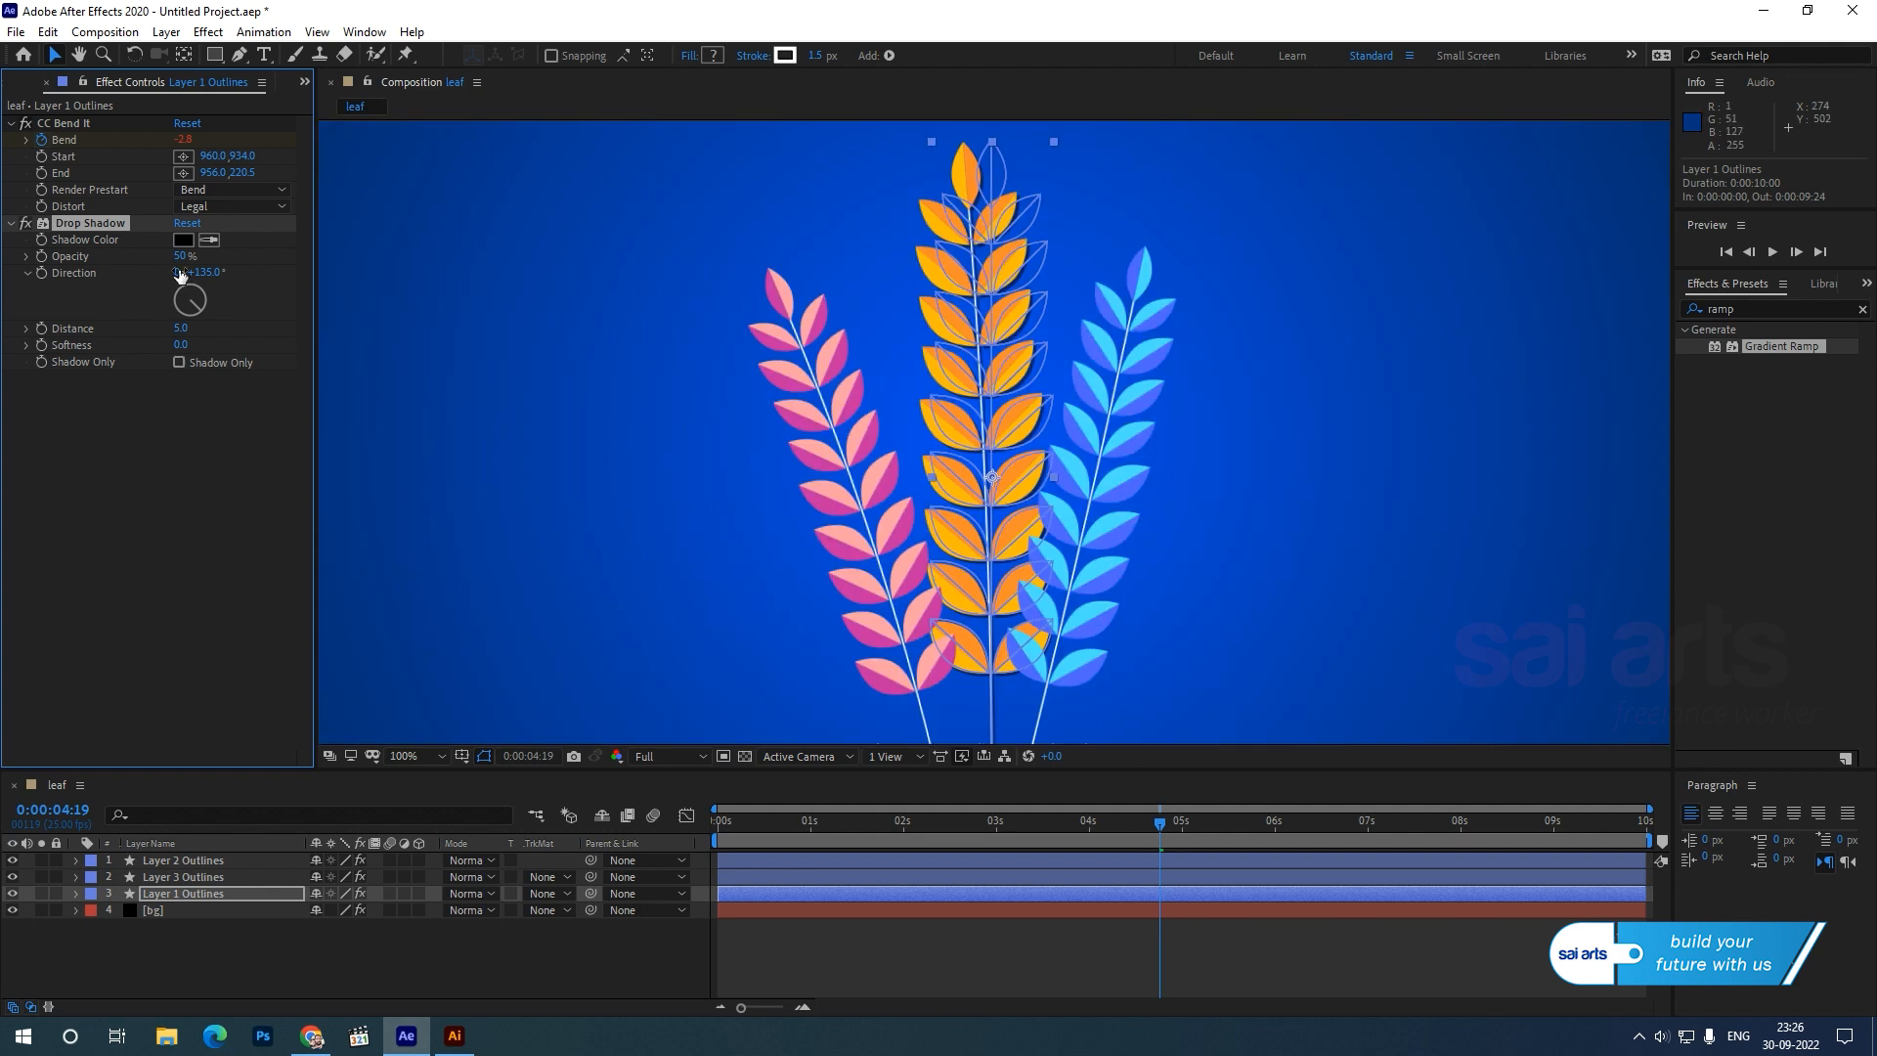
pyautogui.moveTo(184, 328); pyautogui.dragTo(191, 329)
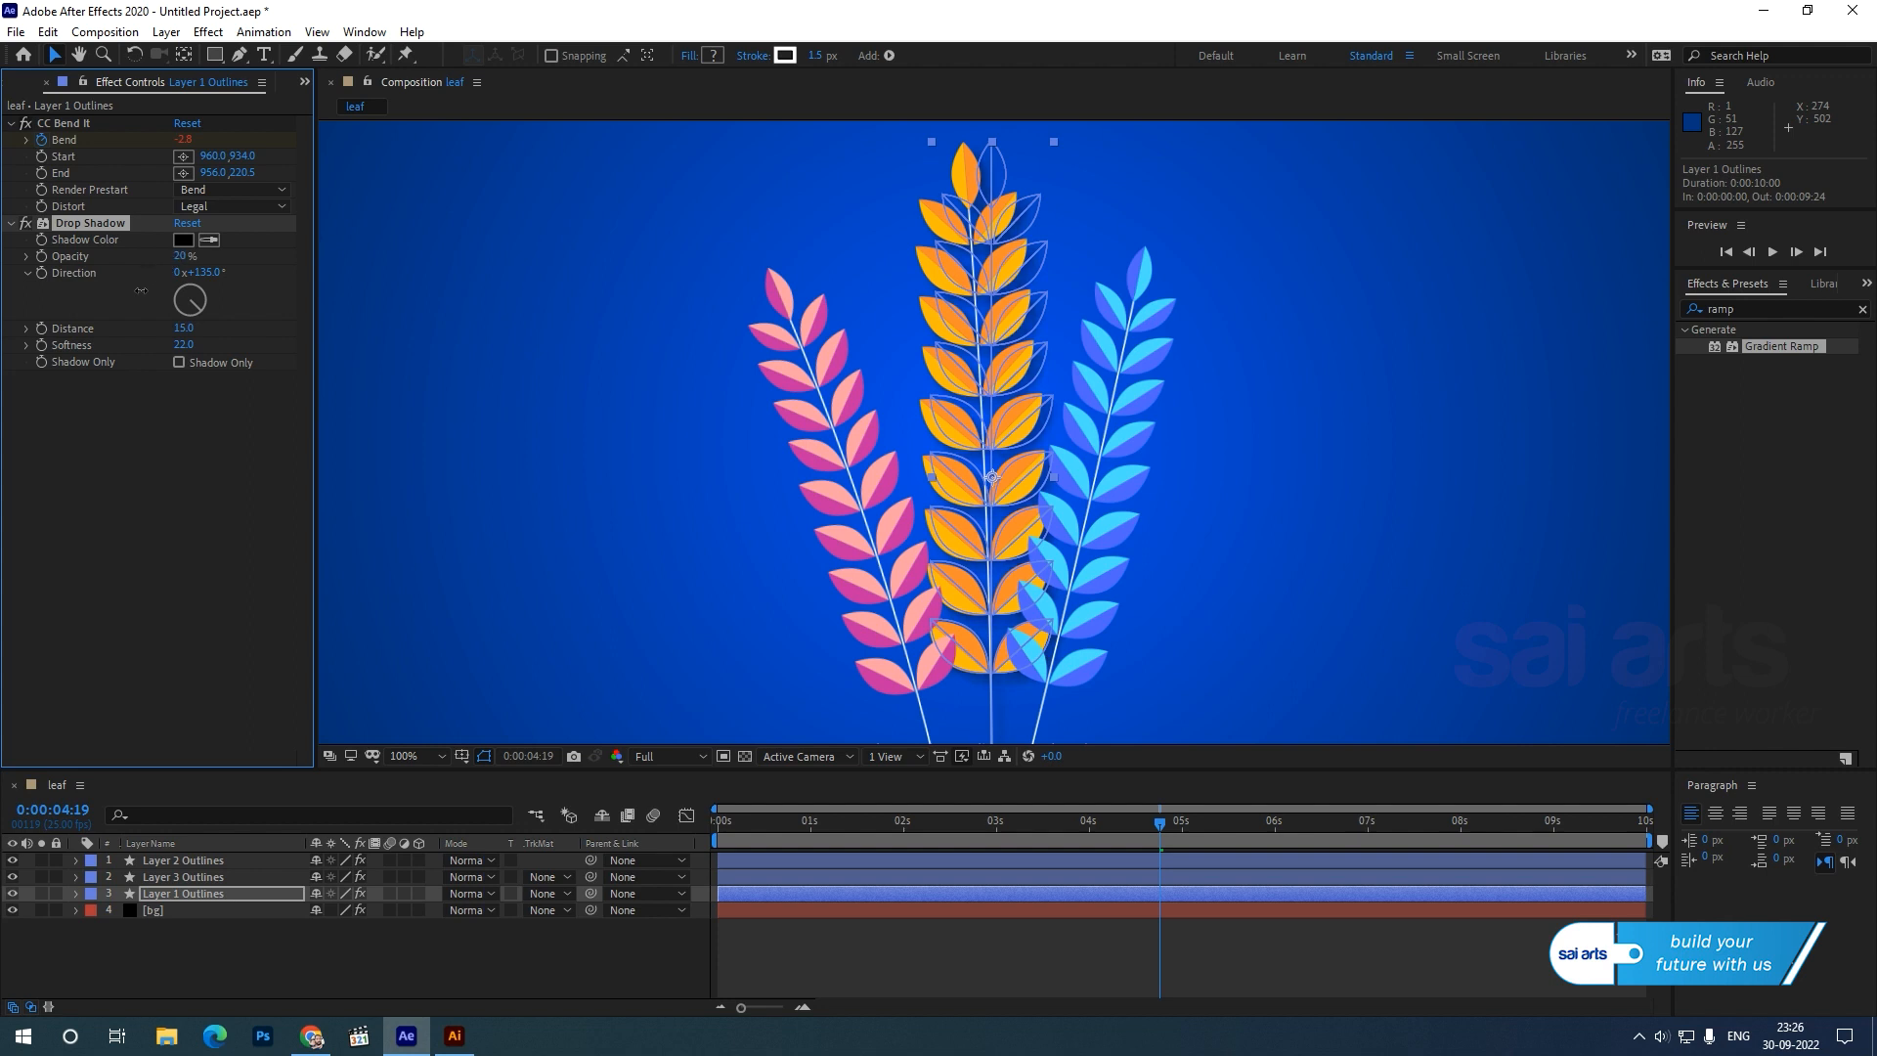
pyautogui.click(226, 479)
pyautogui.press(',')
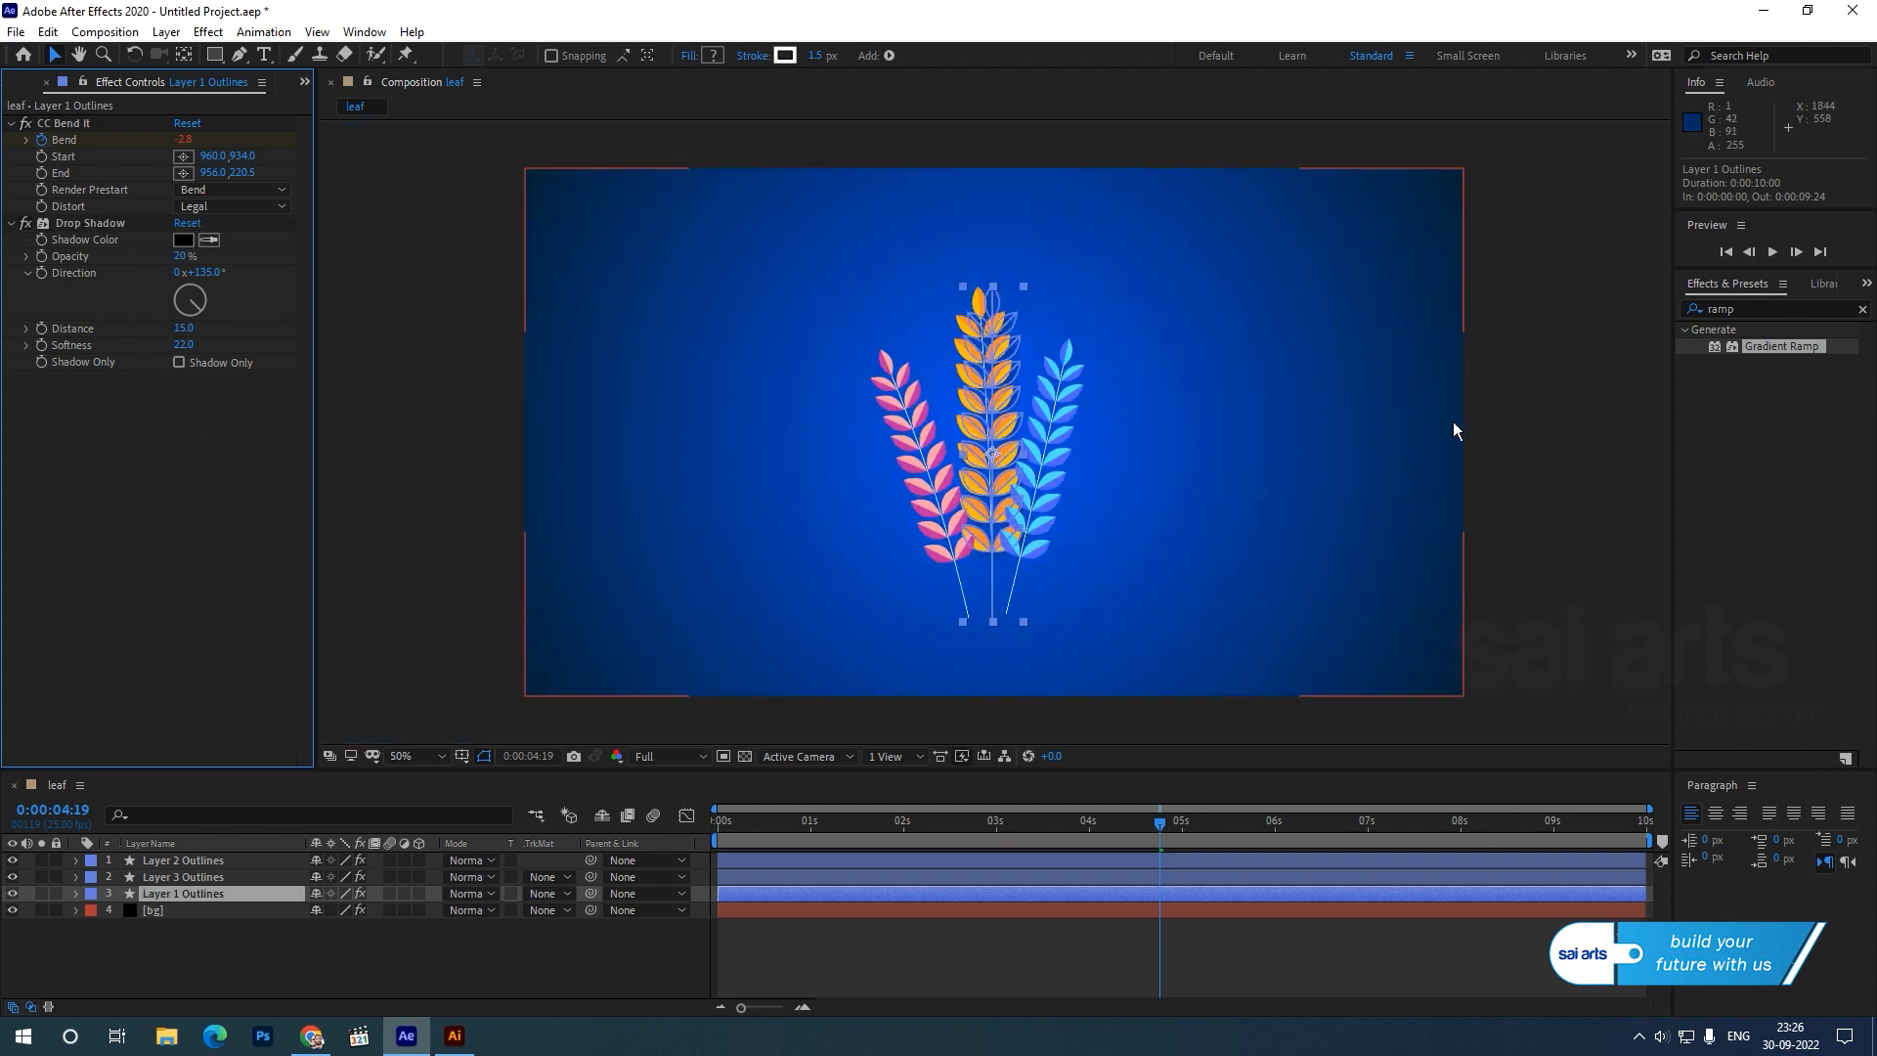
pyautogui.click(1521, 399)
pyautogui.press('space')
pyautogui.press('space')
# - Copy the Drop Shadow effect from Layer 1 Outlines onto Layer 2 Outlines and Layer 3 Outlines
pyautogui.click(59, 224)
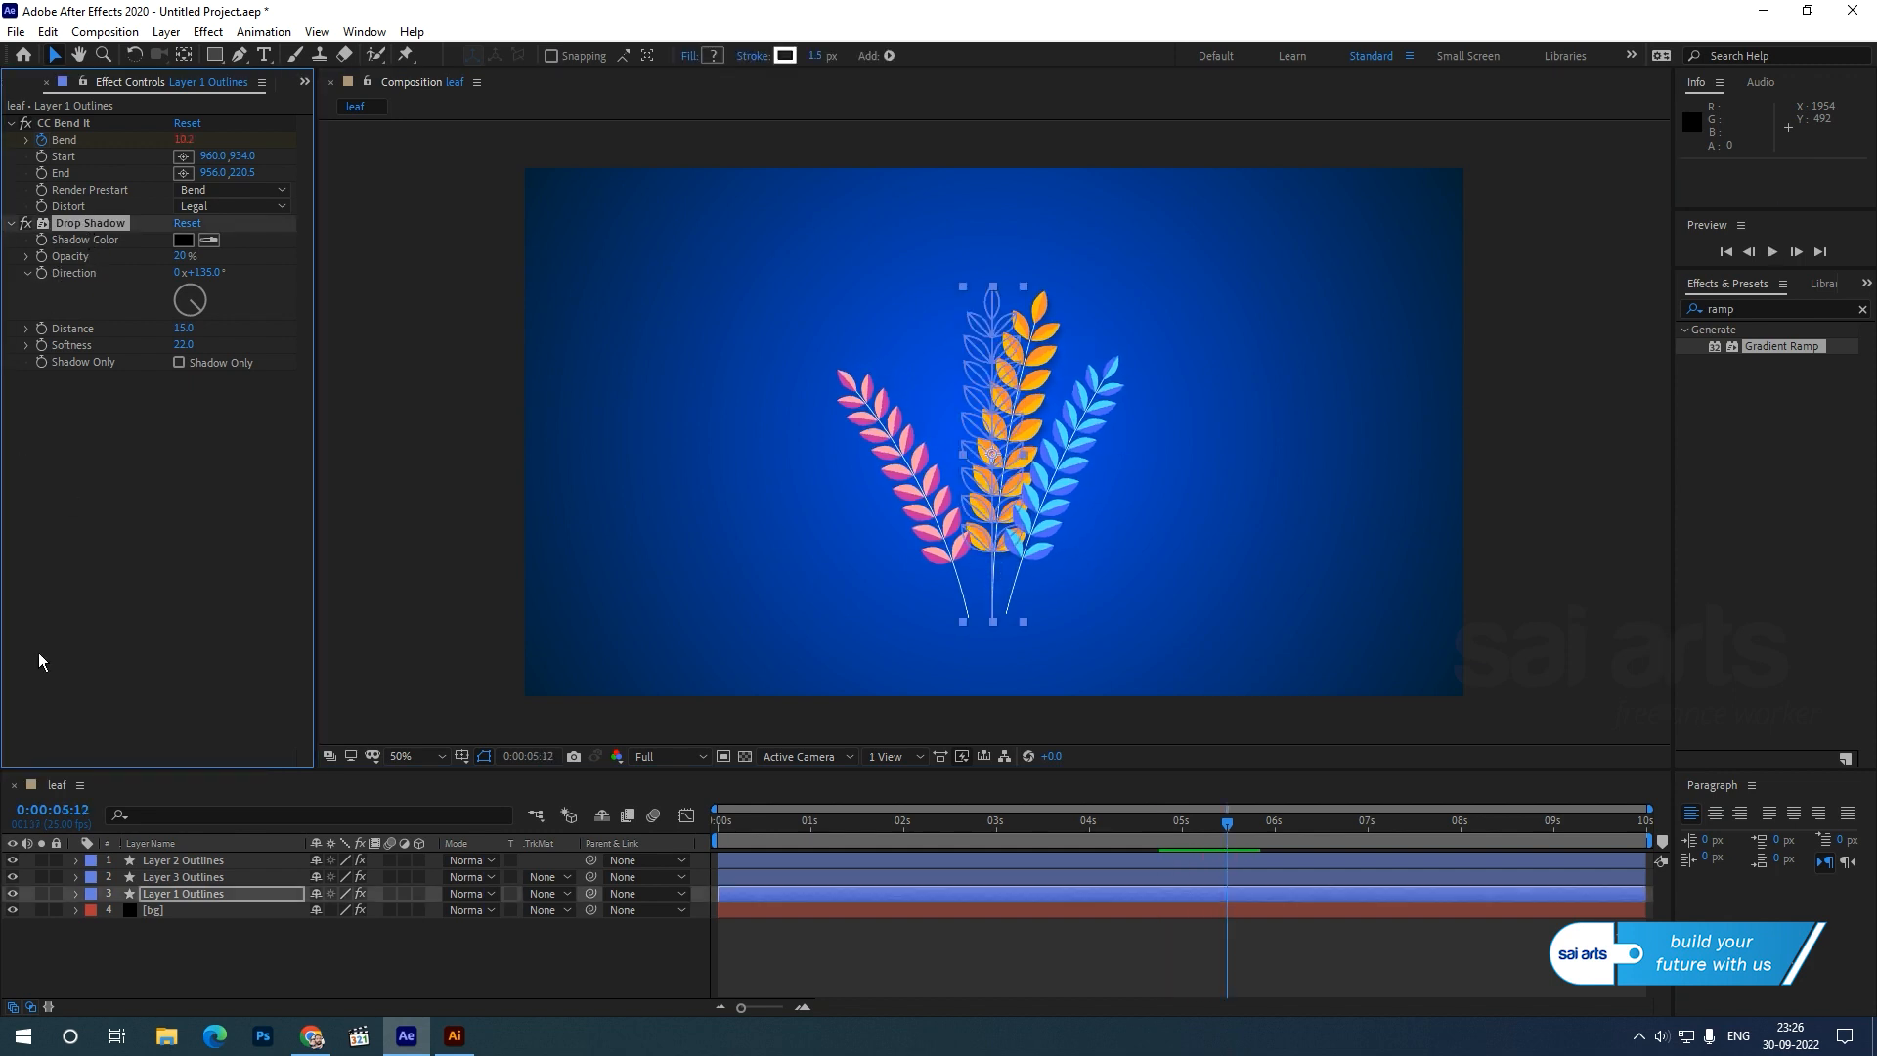
pyautogui.click(191, 861)
pyautogui.keyDown('shift'); pyautogui.click(178, 877); pyautogui.keyUp('shift')
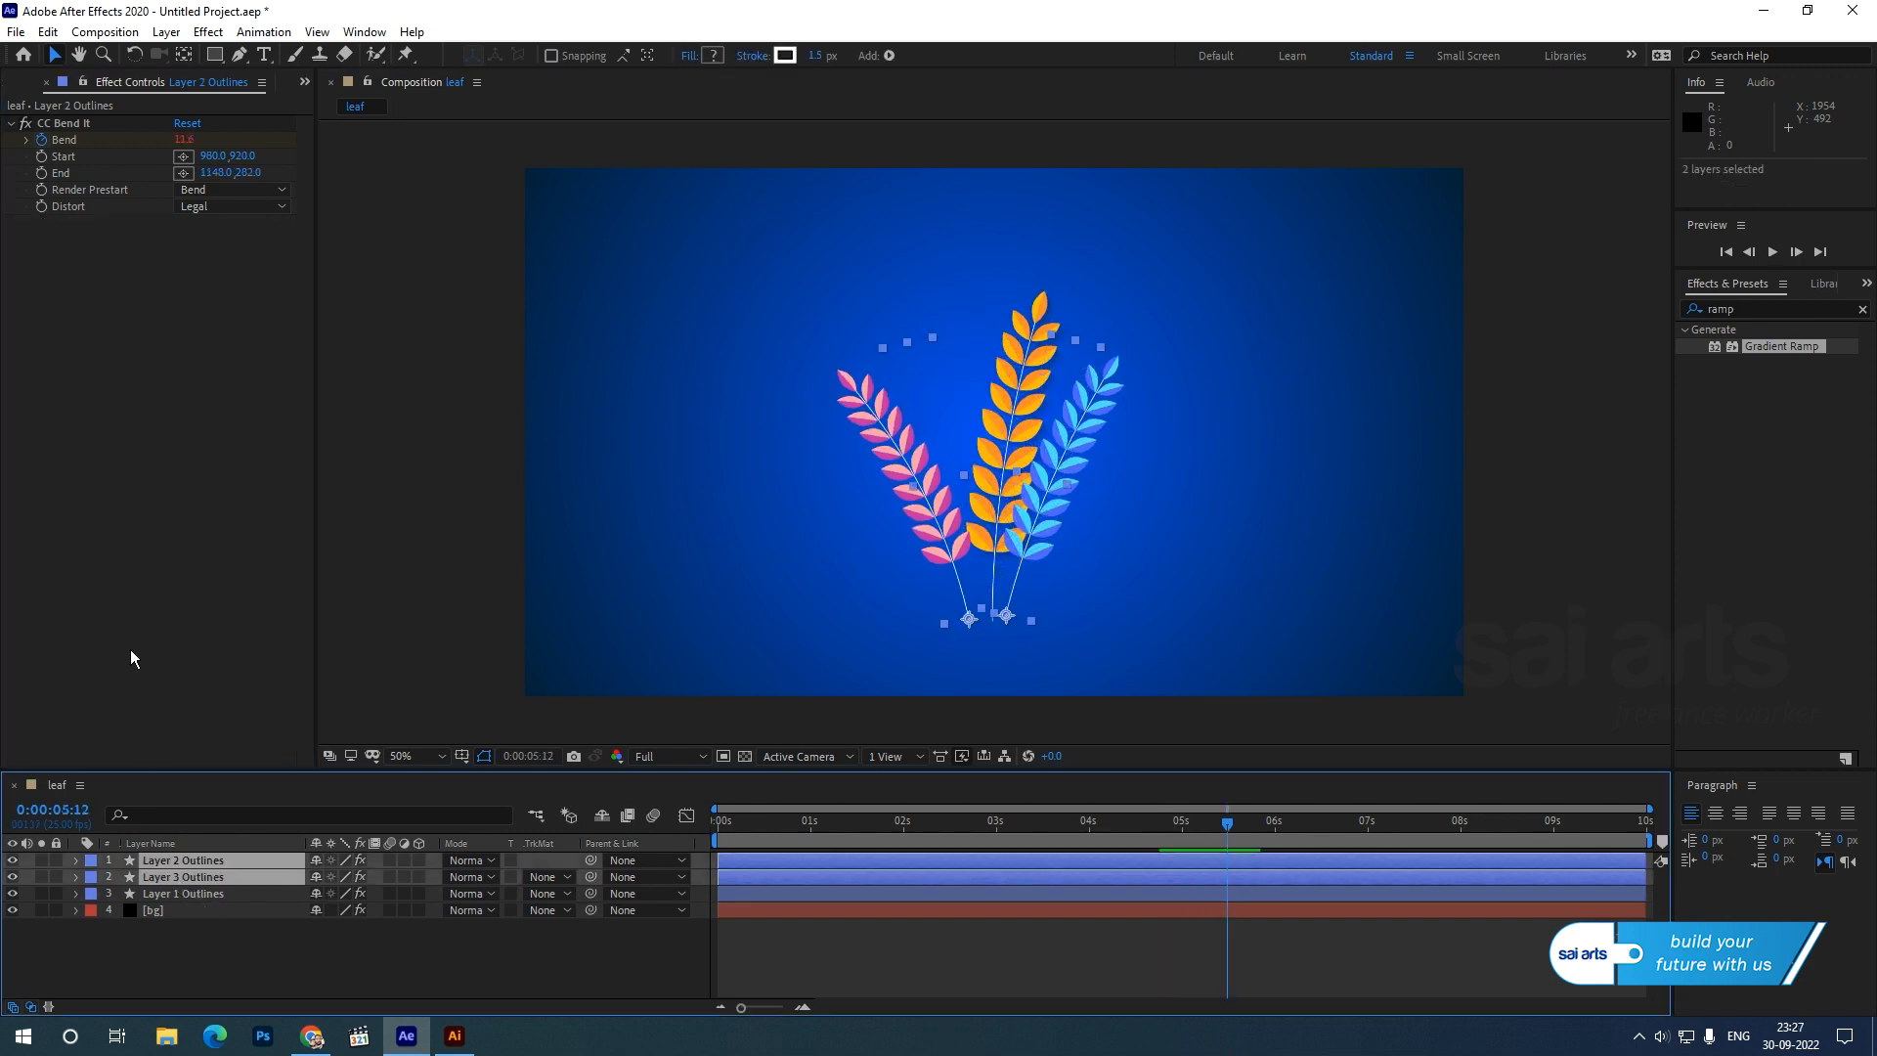
pyautogui.hotkey('ctrl', 'v')
# - Preview the finished animation of all three shadowed plants swaying over the blue gradient
pyautogui.click(1603, 391)
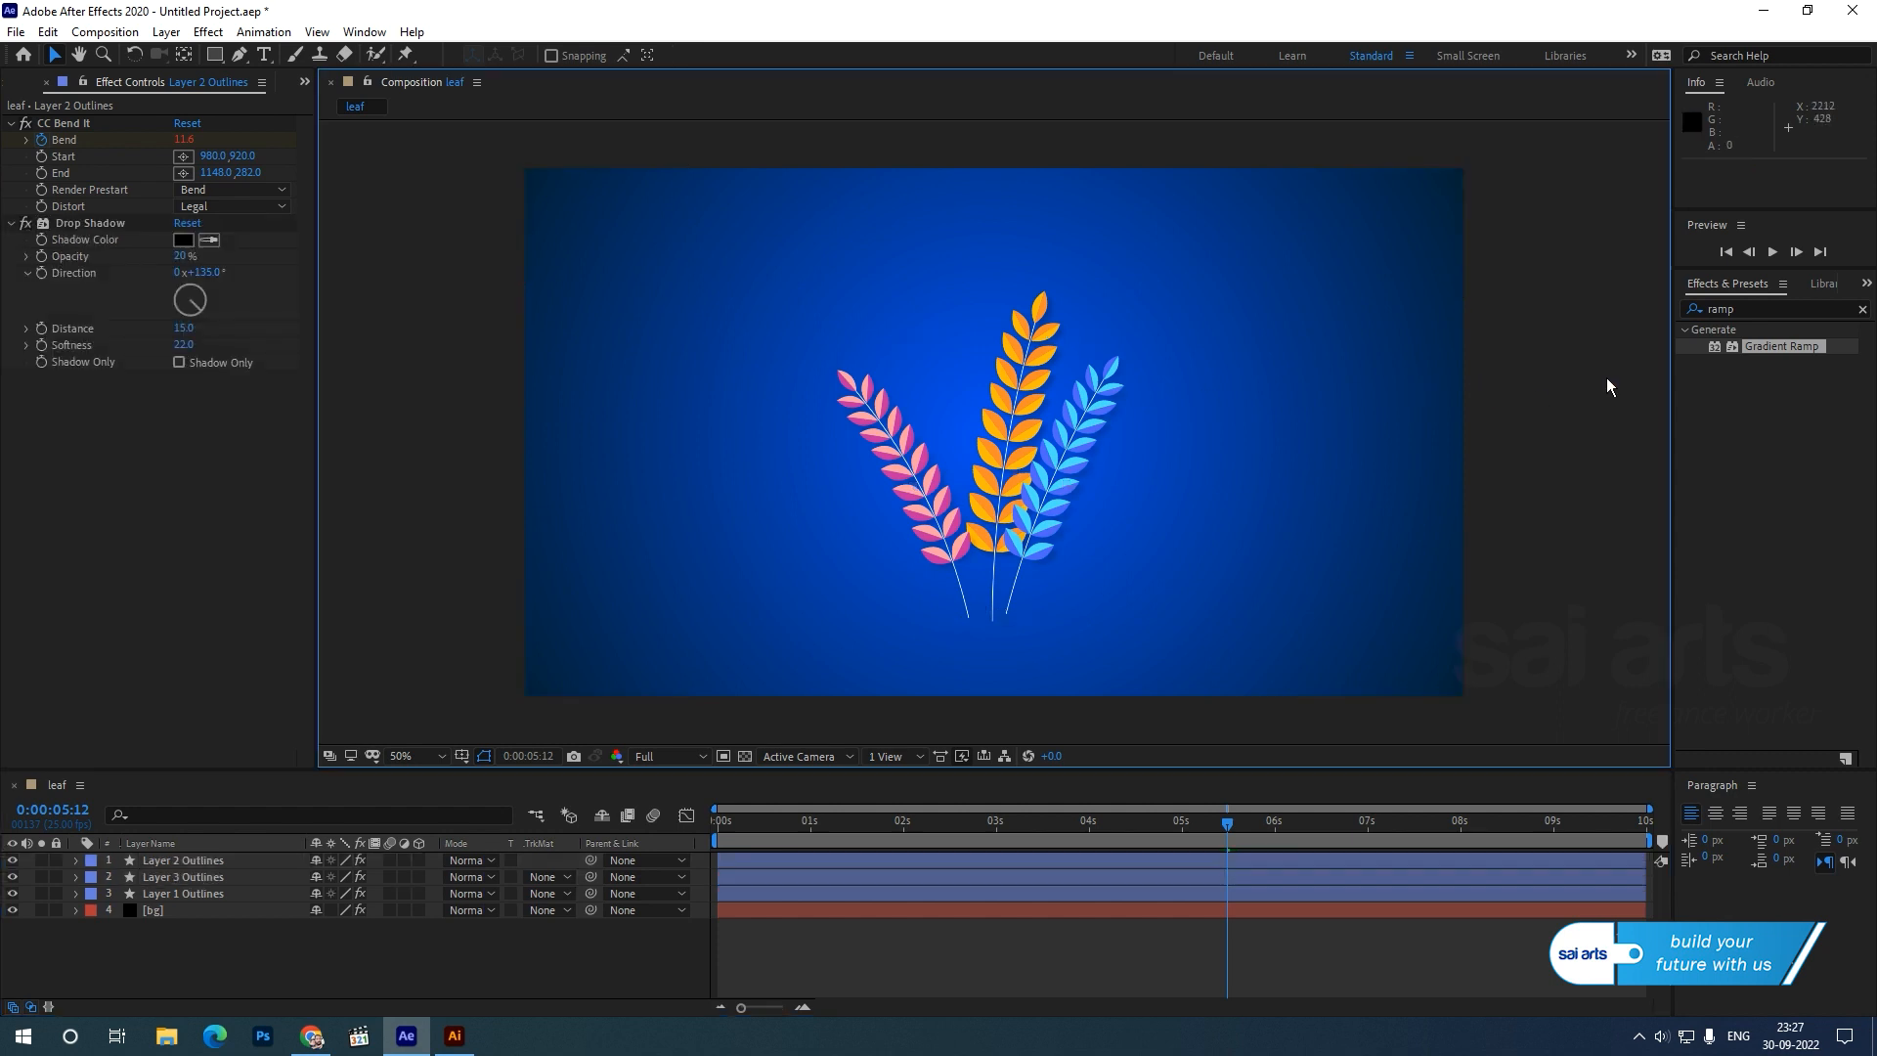
pyautogui.press('space')
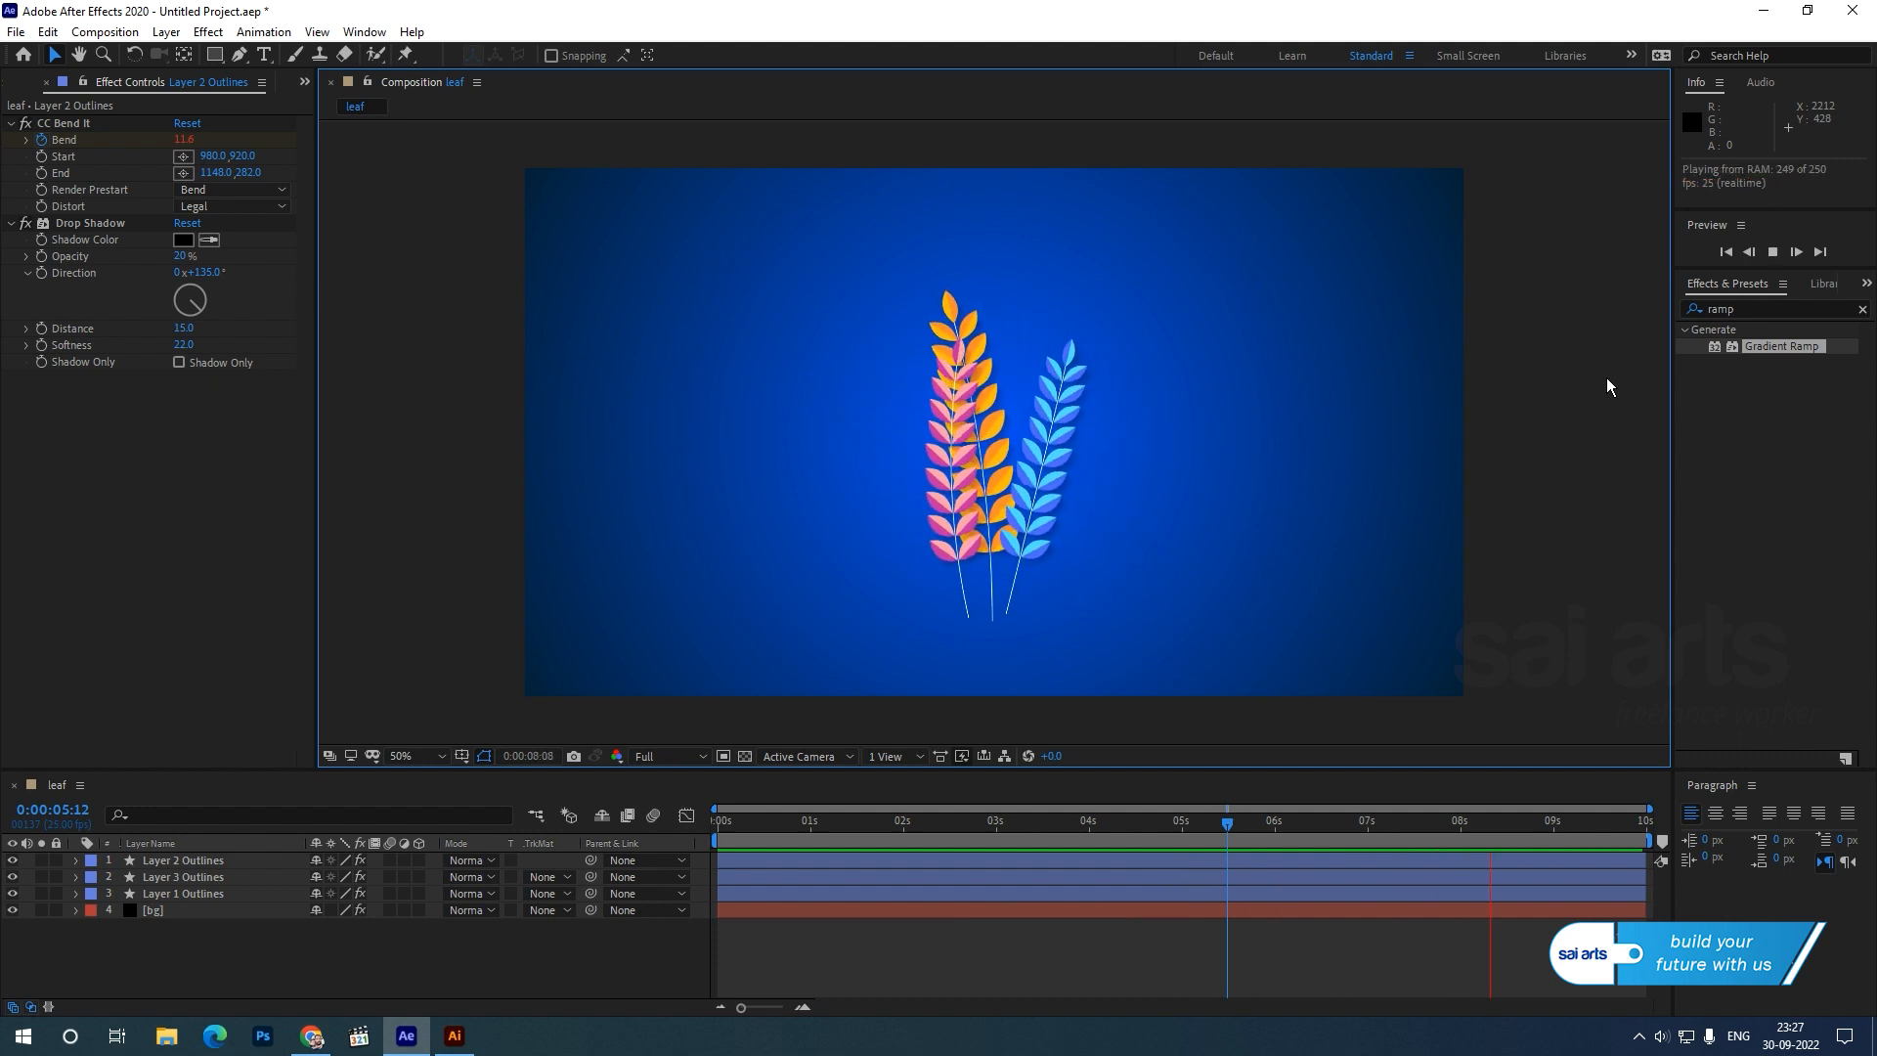
pyautogui.press('space')
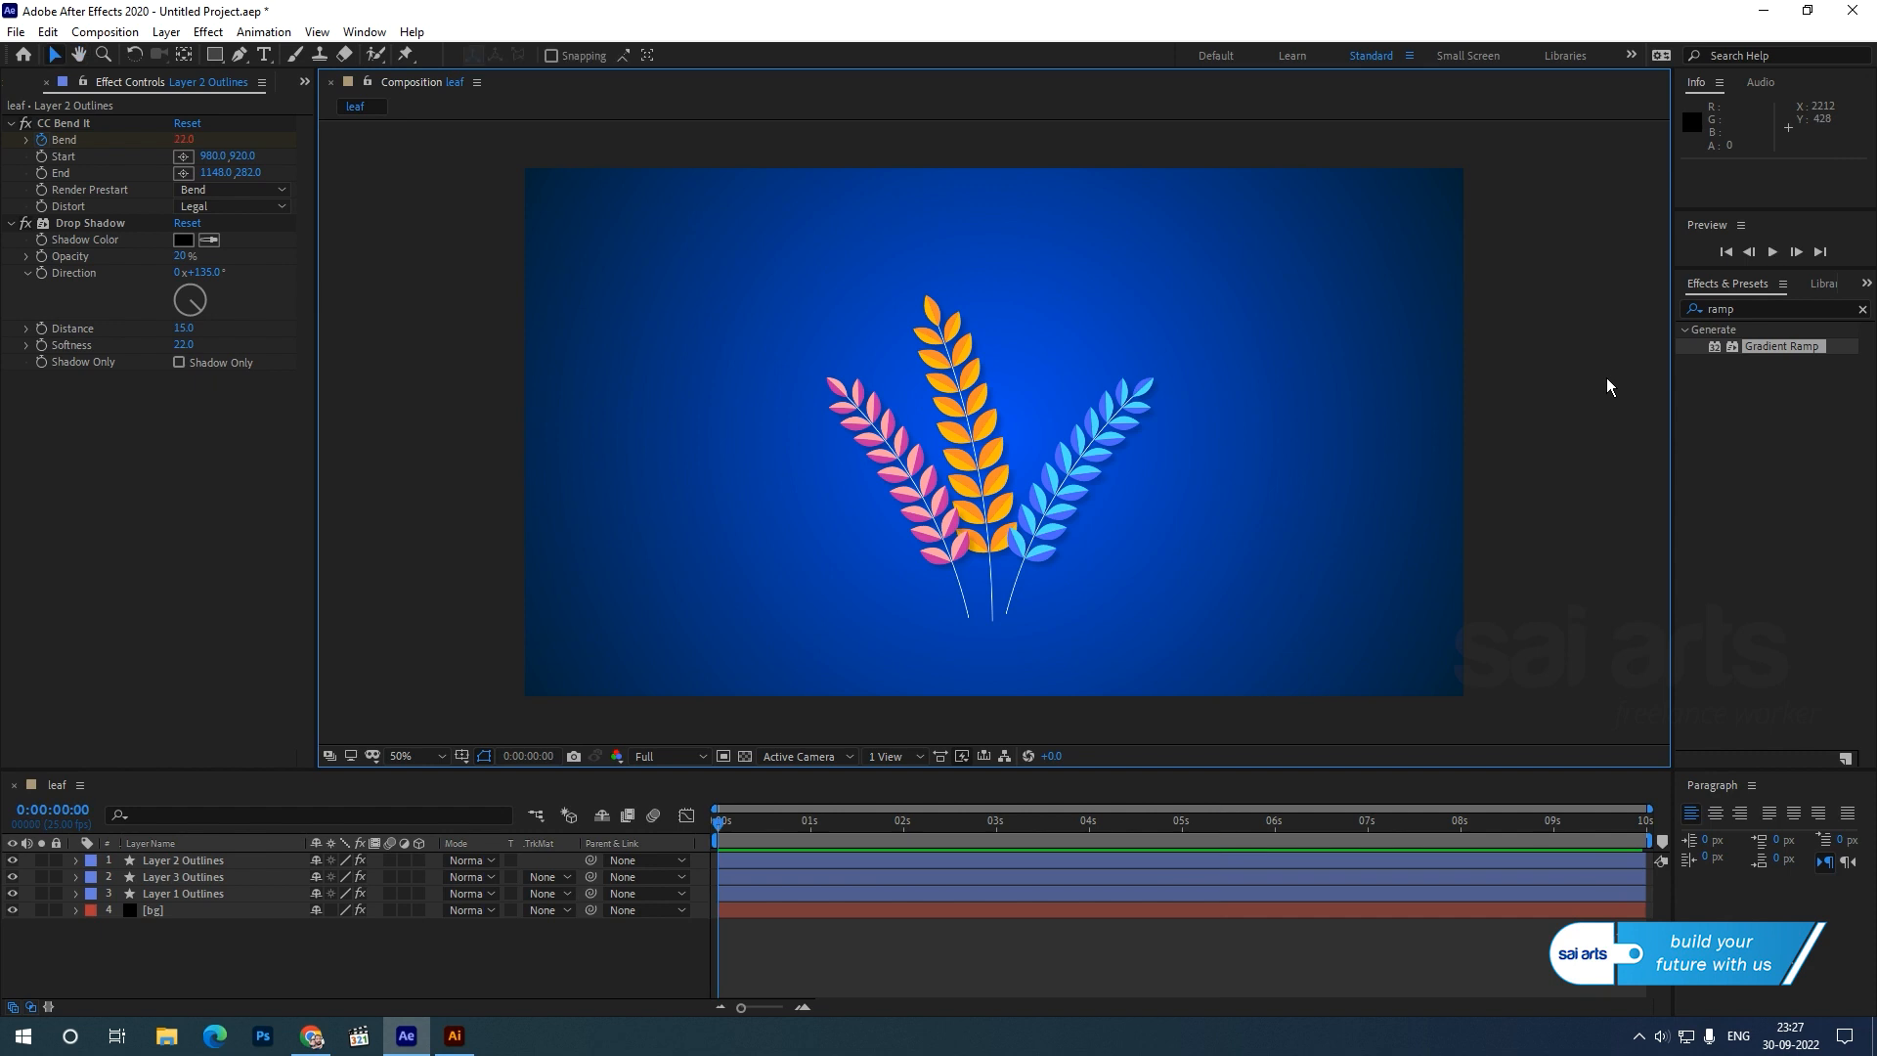